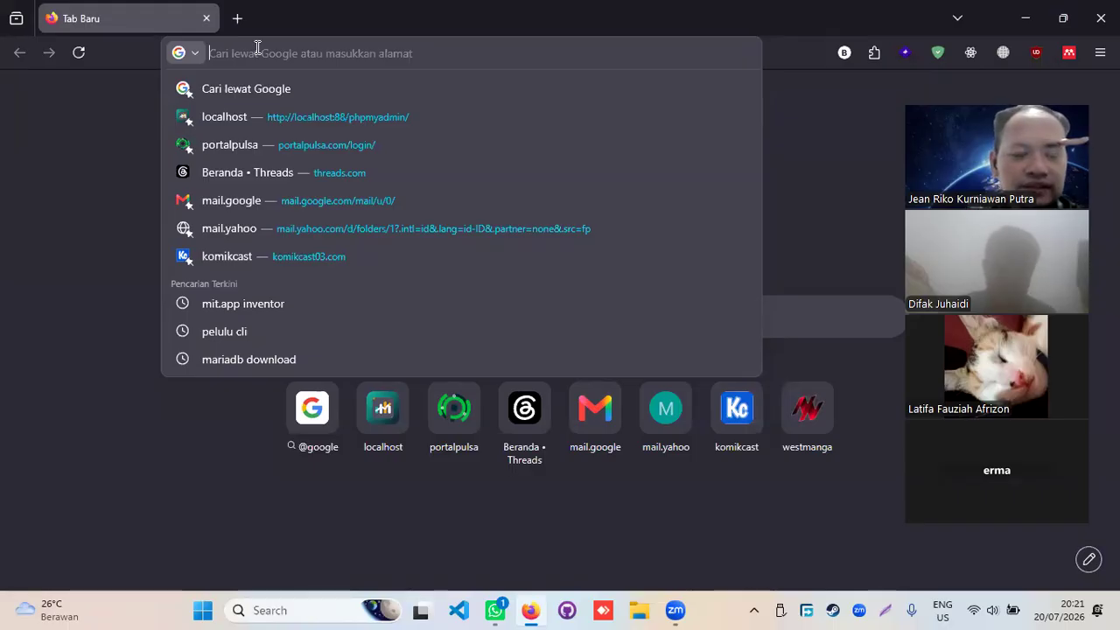
- Search Google for 'mit app inventor' using the Firefox address bar suggestion
{"action": "left_click", "coordinate": [114, 114]}
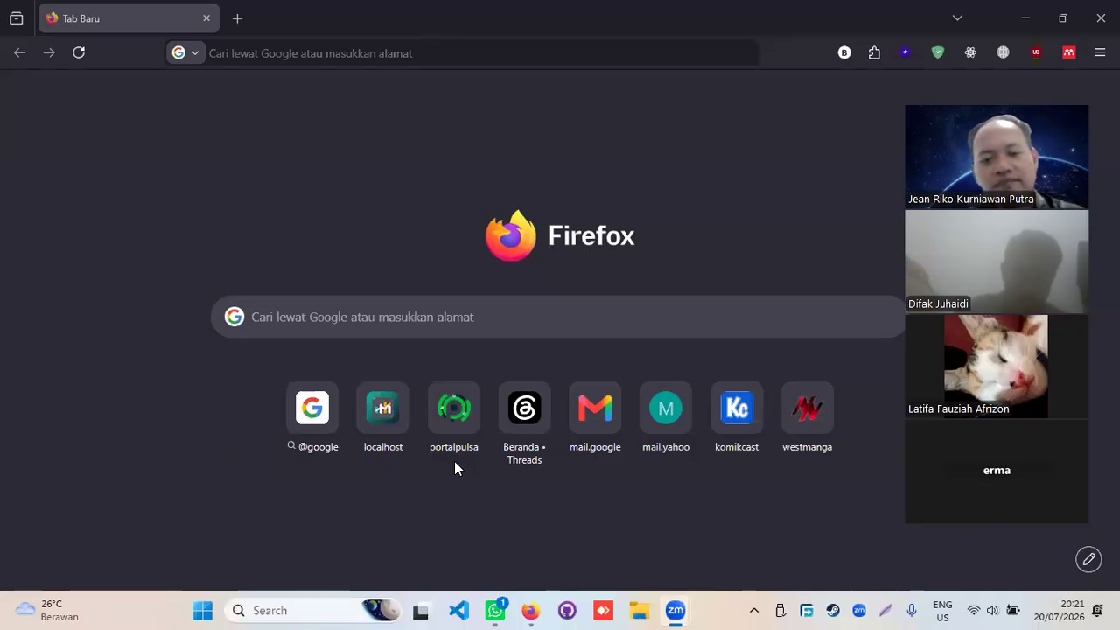
{"action": "left_click", "coordinate": [284, 60]}
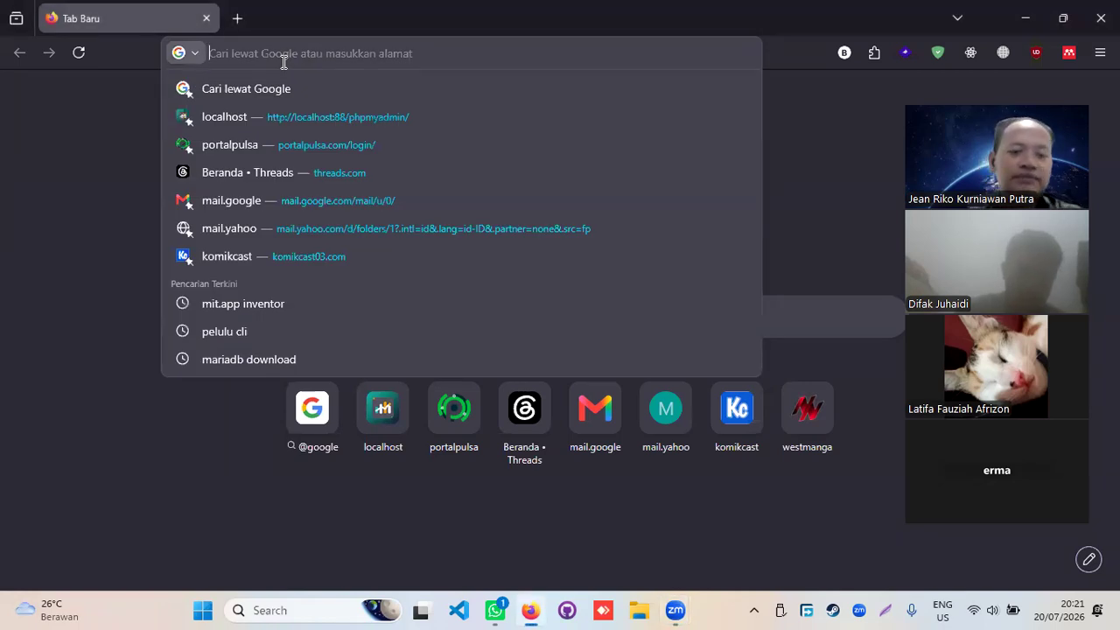
{"action": "type", "text": "mi"}
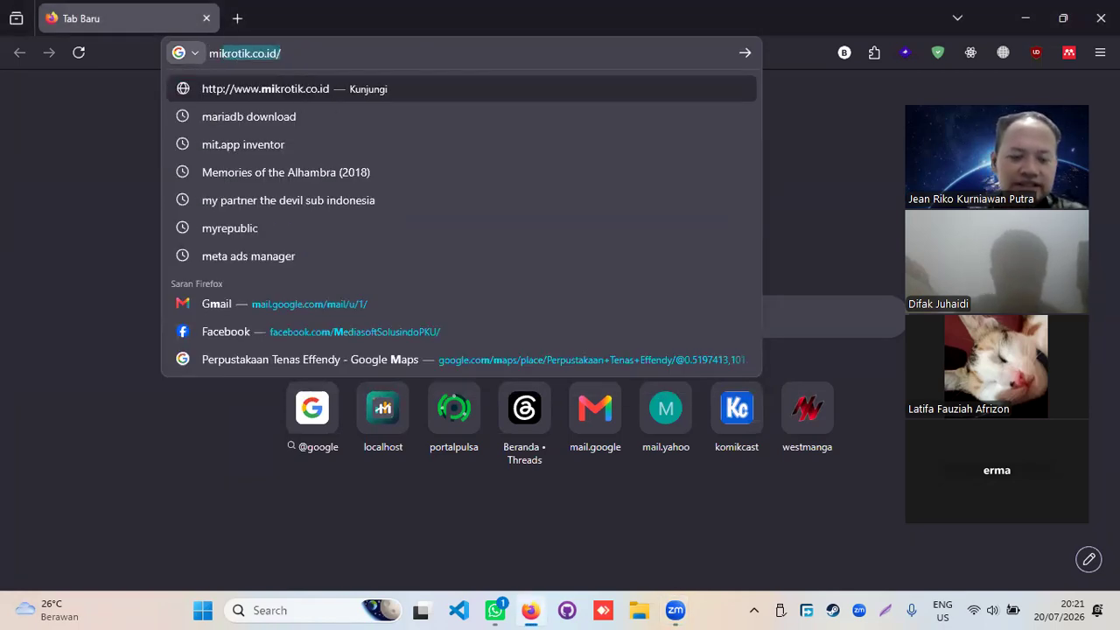
{"action": "type", "text": "t app"}
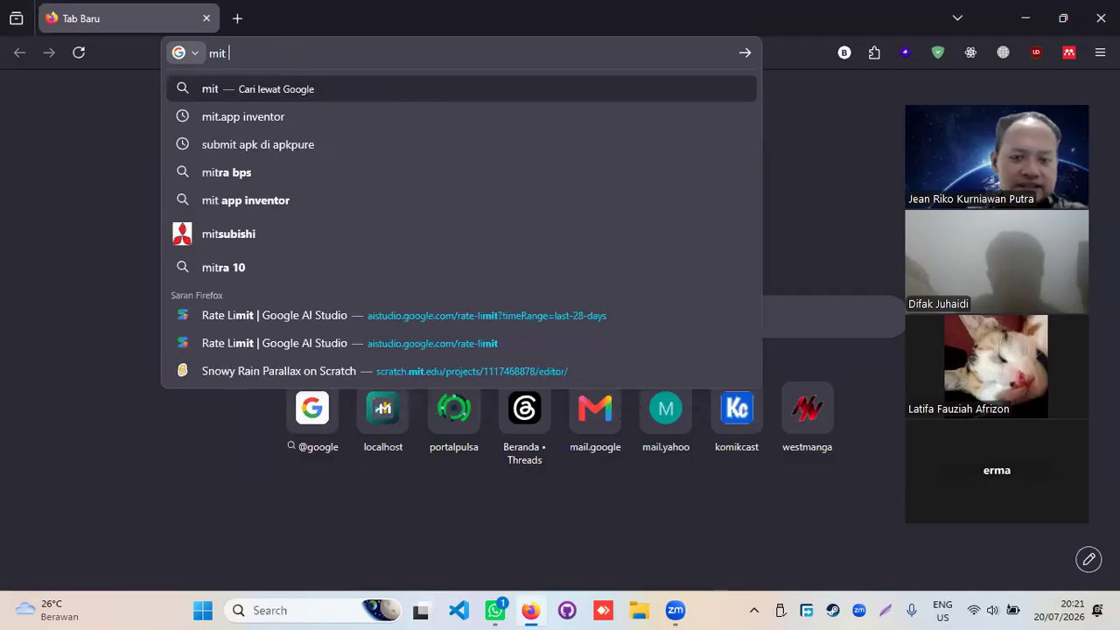
{"action": "key", "text": "Down"}
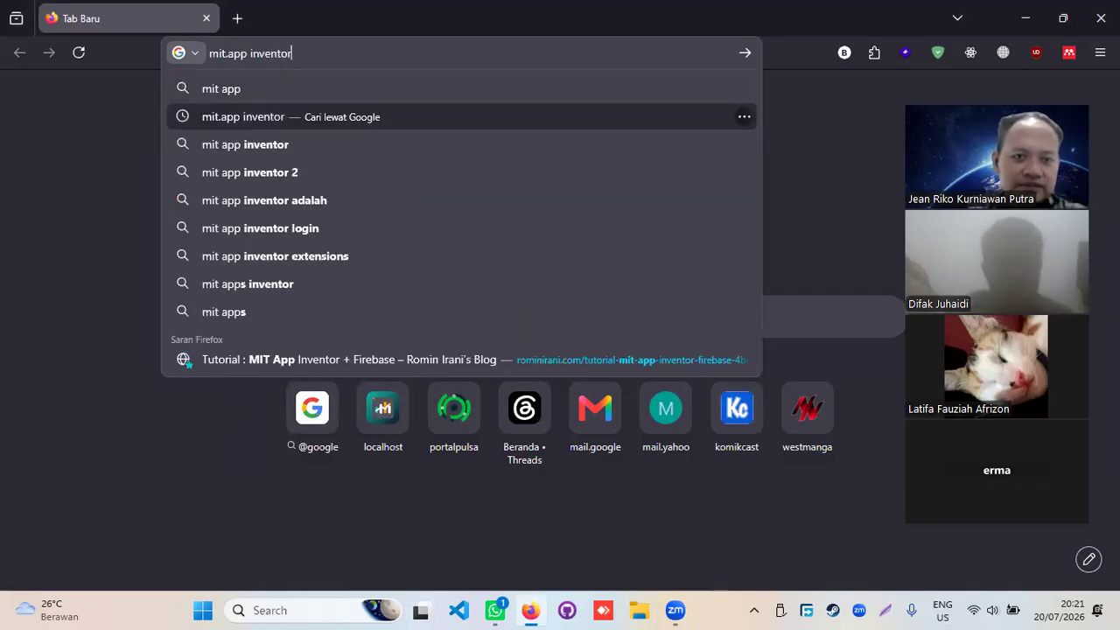
{"action": "key", "text": "Down"}
{"action": "key", "text": "Return"}
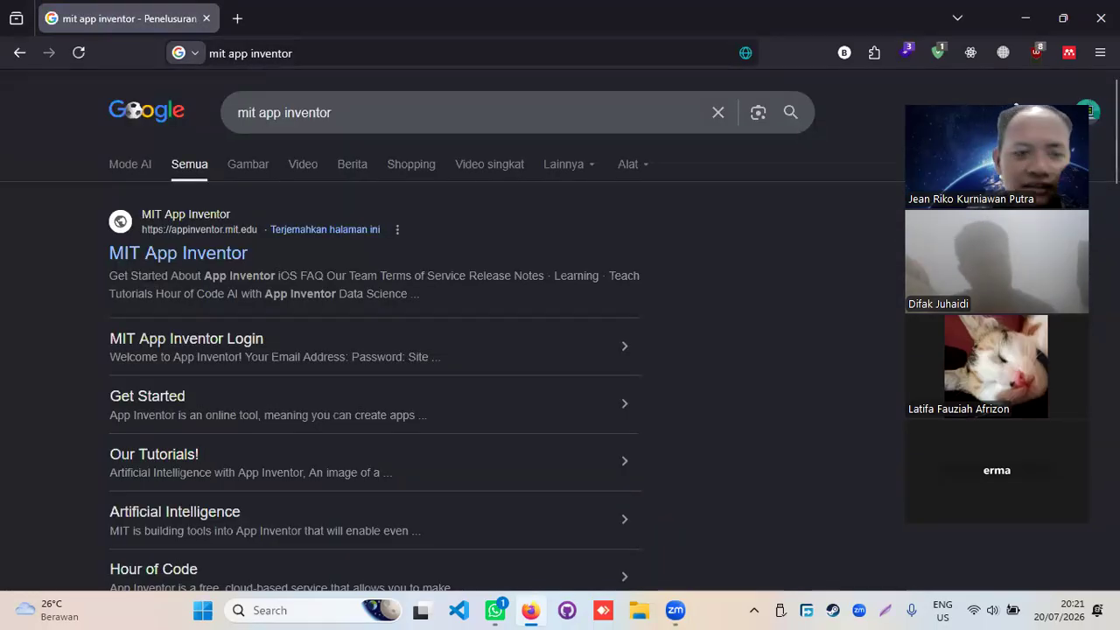
{"action": "scroll", "coordinate": [220, 273], "scroll_direction": "down", "scroll_amount": 2}
{"action": "scroll", "coordinate": [220, 273], "scroll_direction": "down", "scroll_amount": 3}
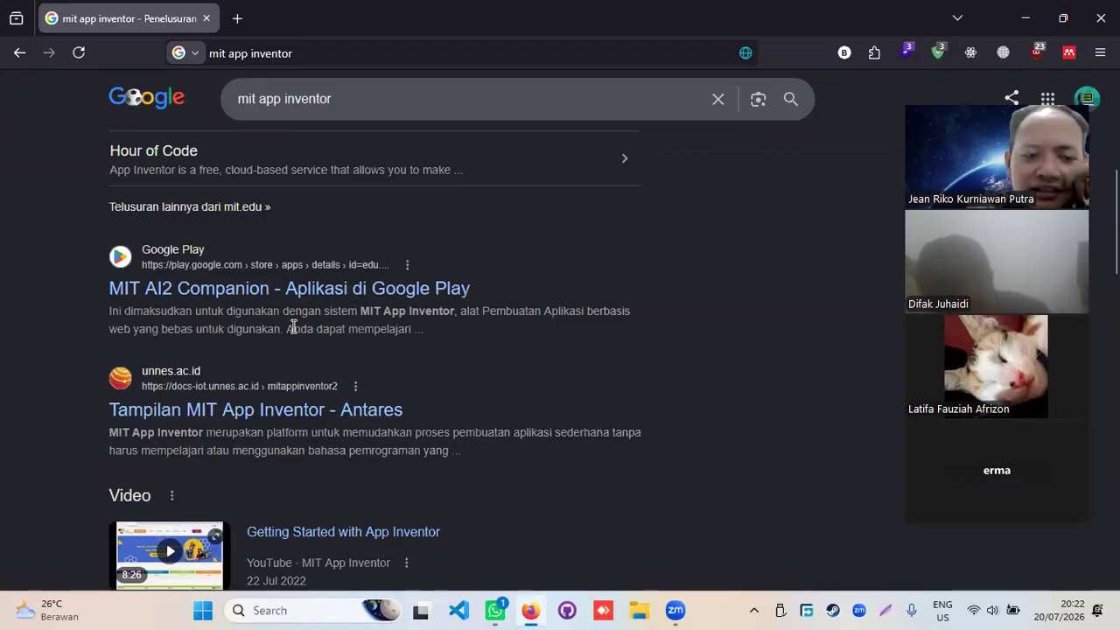
{"action": "scroll", "coordinate": [294, 328], "scroll_direction": "up", "scroll_amount": 5}
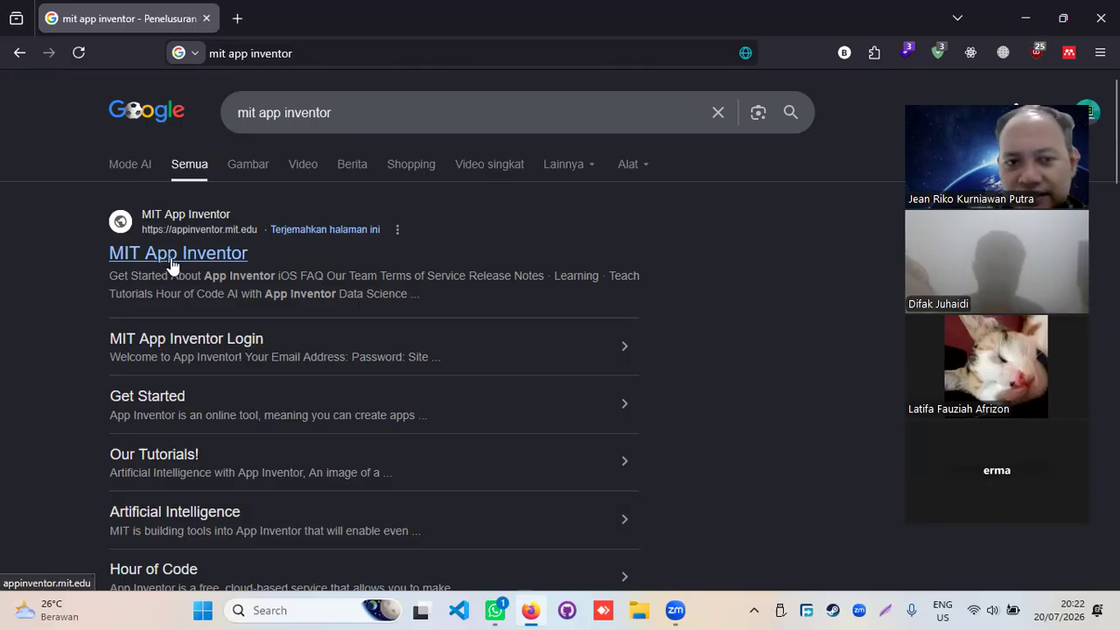
{"action": "scroll", "coordinate": [172, 267], "scroll_direction": "down", "scroll_amount": 4}
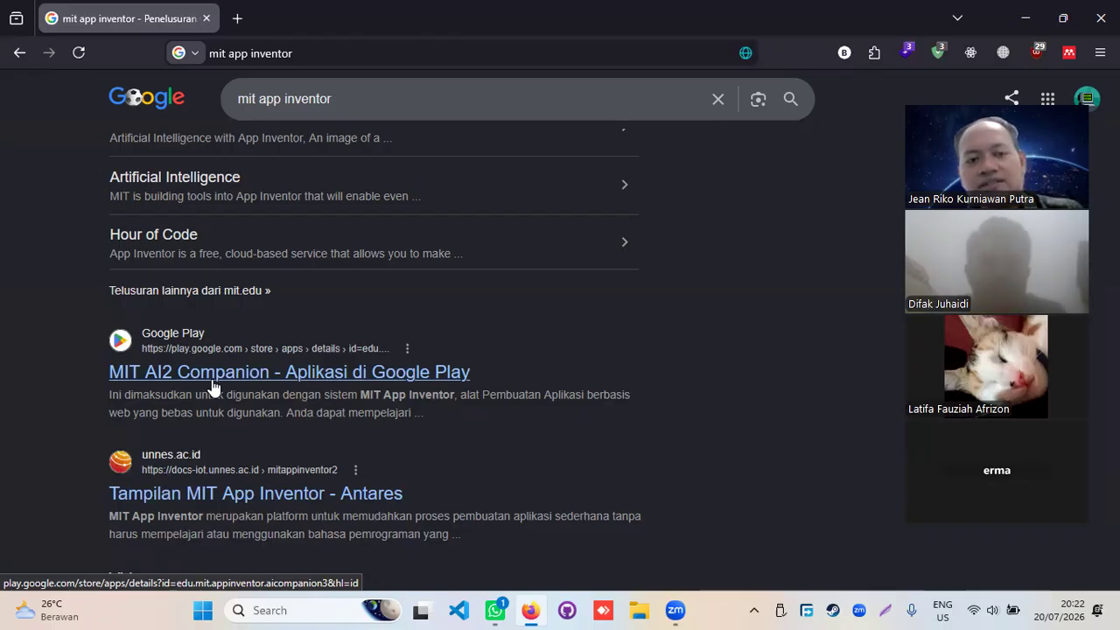
{"action": "scroll", "coordinate": [213, 385], "scroll_direction": "up", "scroll_amount": 4}
{"action": "scroll", "coordinate": [213, 385], "scroll_direction": "down", "scroll_amount": 3}
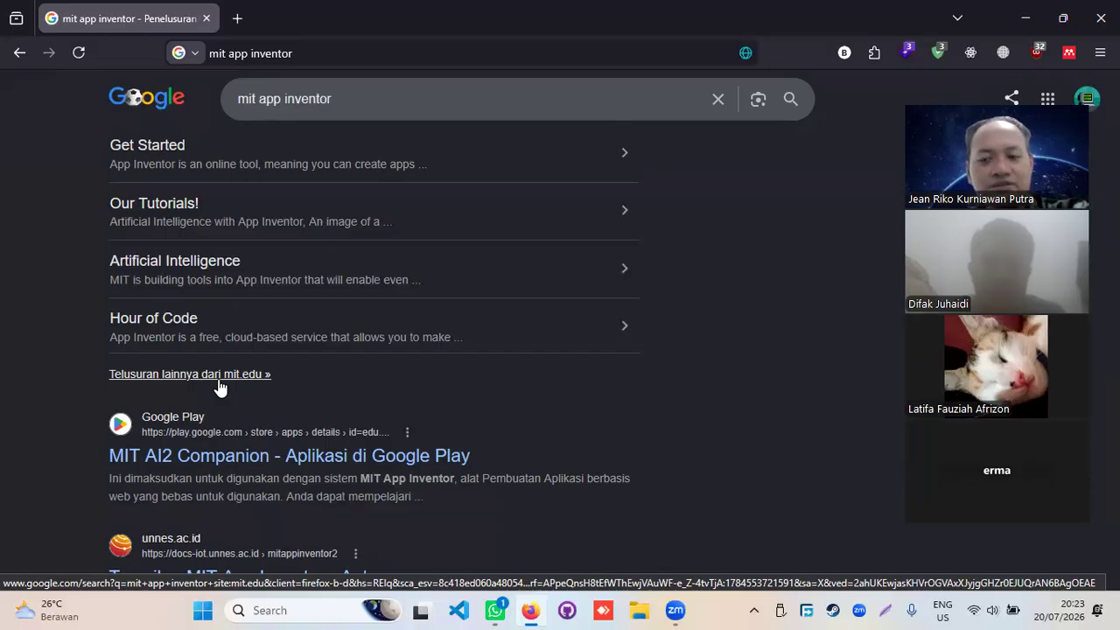
{"action": "scroll", "coordinate": [220, 388], "scroll_direction": "down", "scroll_amount": 2}
{"action": "scroll", "coordinate": [220, 386], "scroll_direction": "up", "scroll_amount": 2}
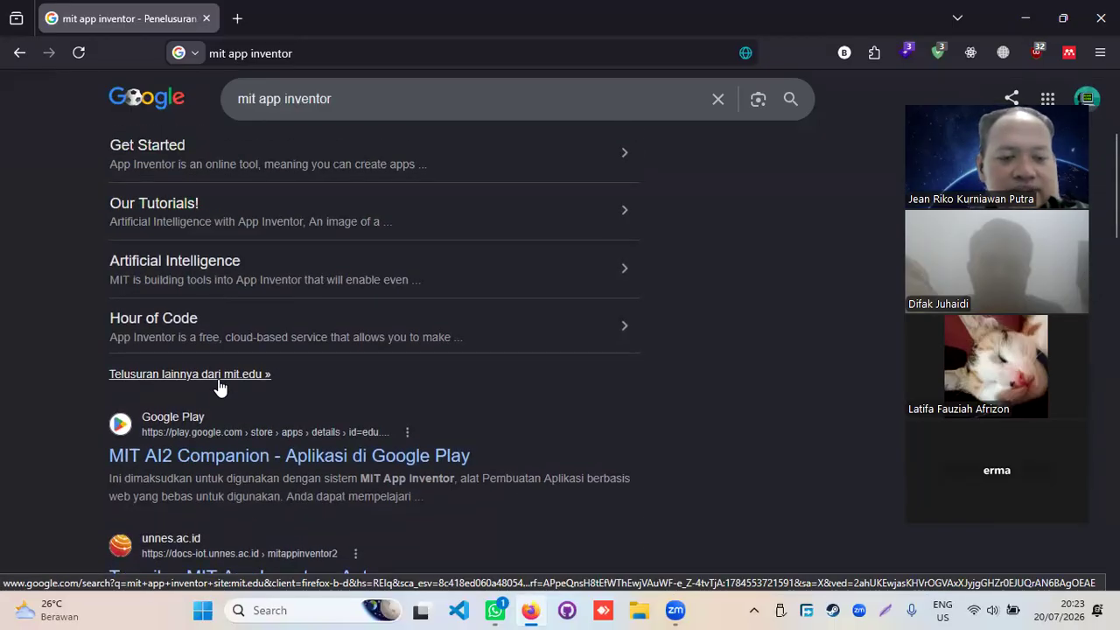
{"action": "scroll", "coordinate": [219, 387], "scroll_direction": "down", "scroll_amount": 2}
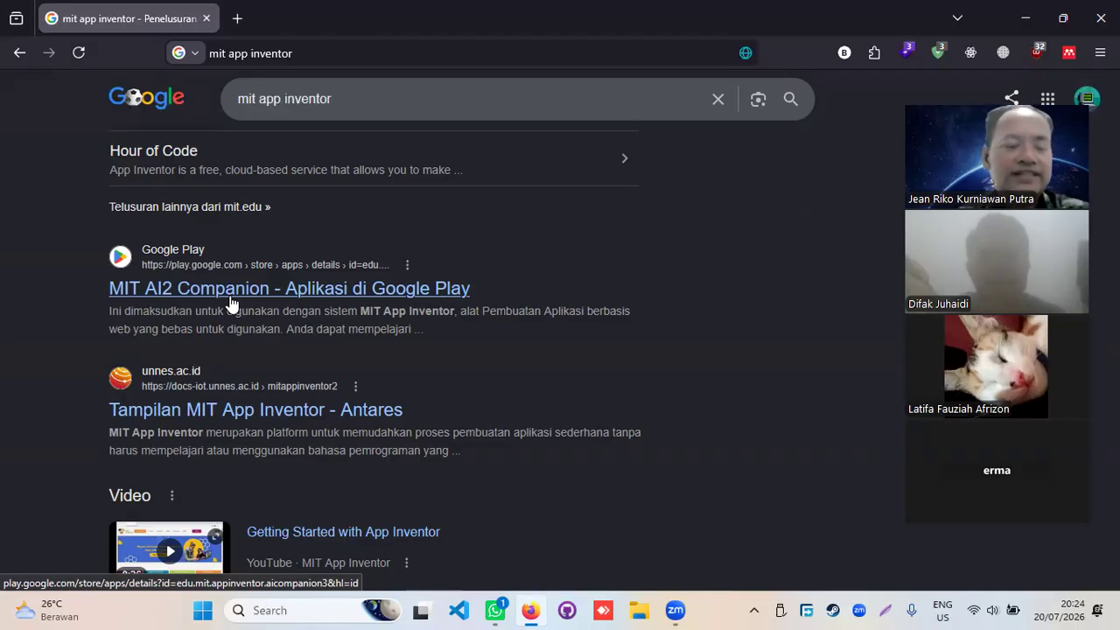
{"action": "scroll", "coordinate": [275, 289], "scroll_direction": "down", "scroll_amount": 2}
{"action": "scroll", "coordinate": [275, 289], "scroll_direction": "up", "scroll_amount": 1}
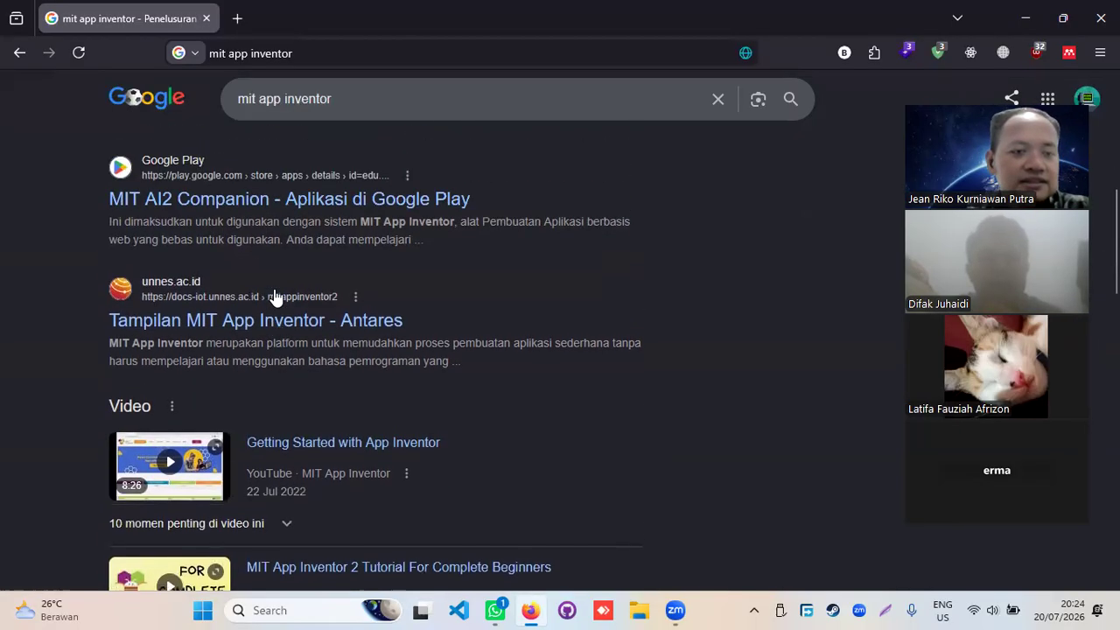
{"action": "scroll", "coordinate": [275, 294], "scroll_direction": "up", "scroll_amount": 6}
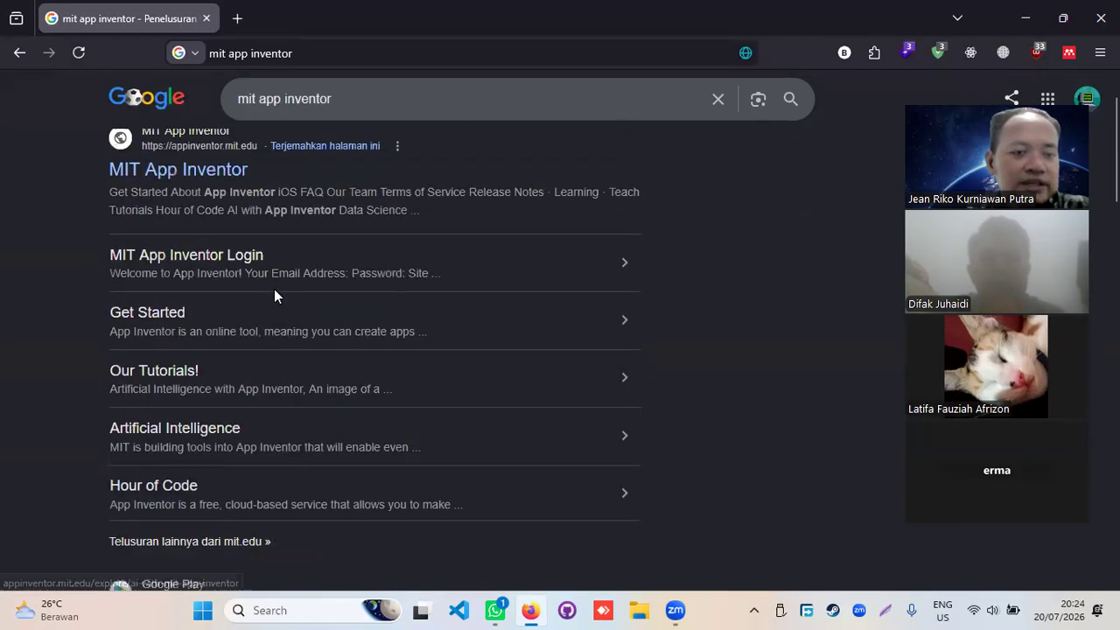
- Open the appinventor.mit.edu result from the Google search results
{"action": "right_click", "coordinate": [159, 259]}
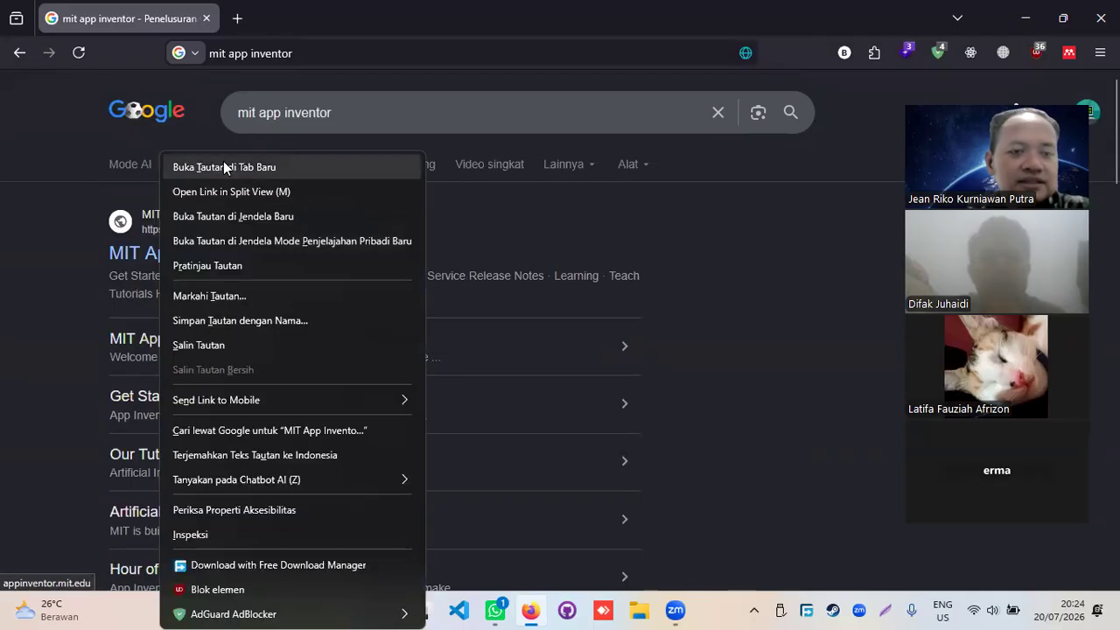
{"action": "left_click", "coordinate": [131, 260]}
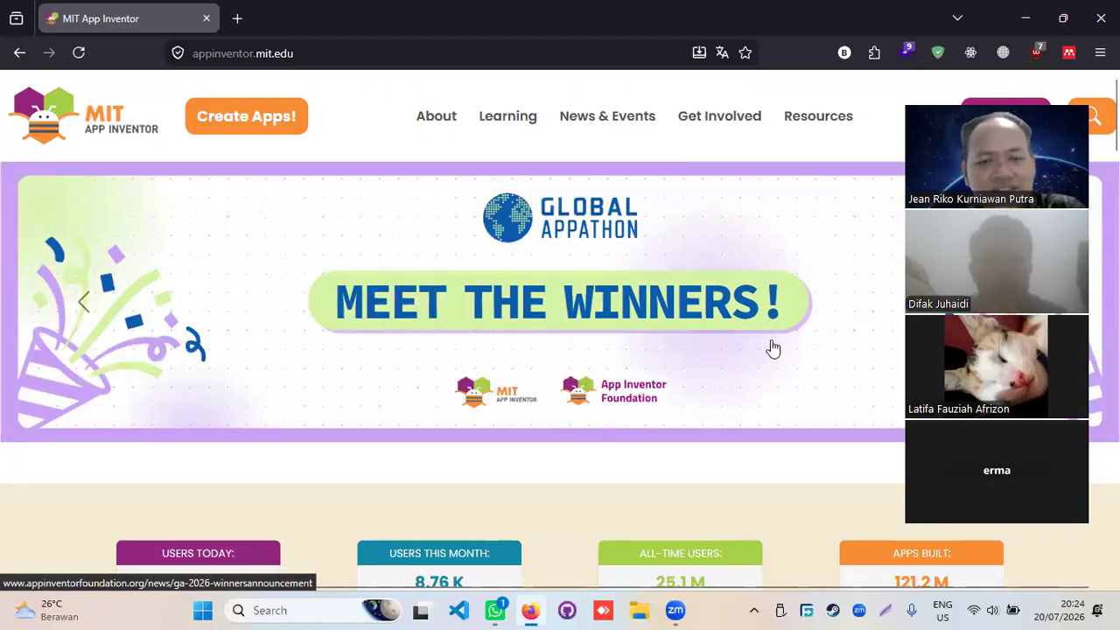
{"action": "scroll", "coordinate": [773, 349], "scroll_direction": "down", "scroll_amount": 5}
{"action": "scroll", "coordinate": [773, 348], "scroll_direction": "up", "scroll_amount": 5}
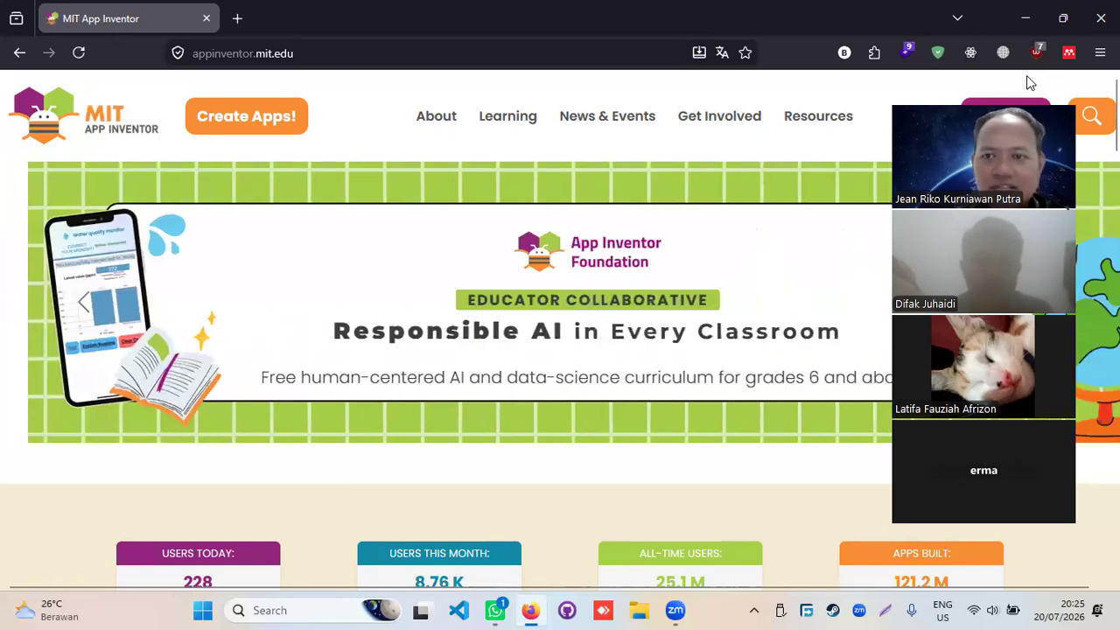
{"action": "mouse_move", "coordinate": [518, 117]}
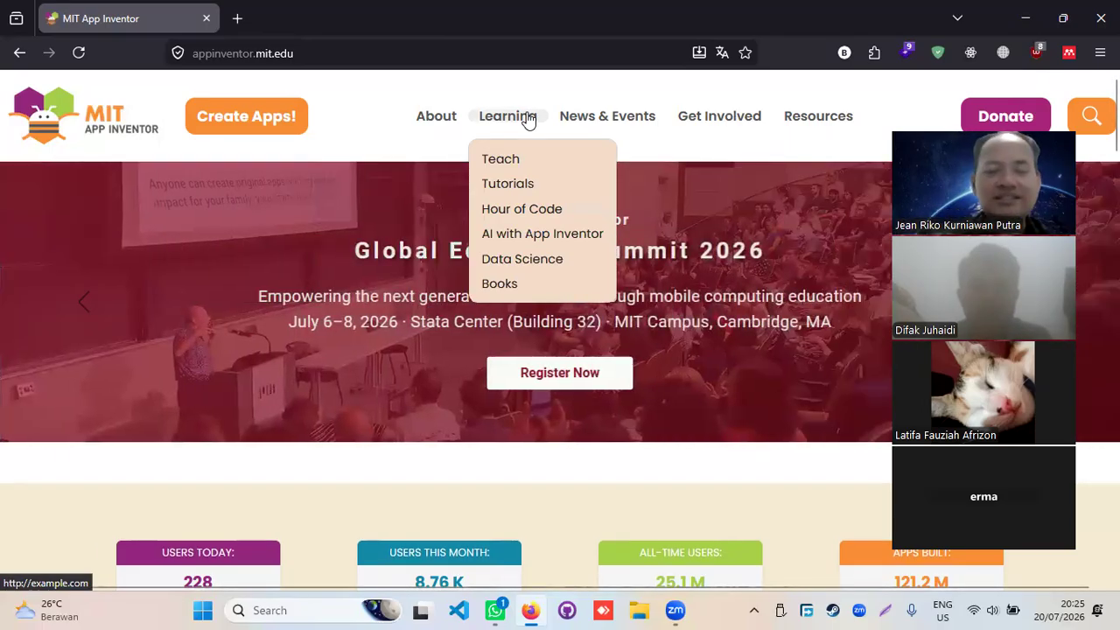
{"action": "mouse_move", "coordinate": [806, 126]}
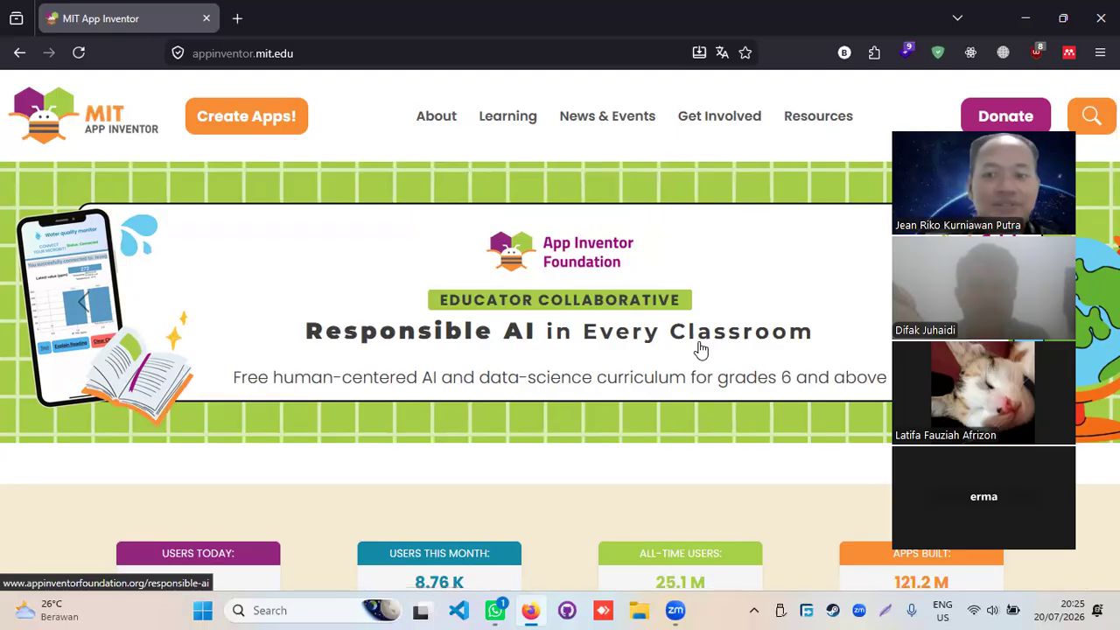
- Sign in to App Inventor through Create Apps! with the first Google account, confirming with Lanjutkan
{"action": "left_click", "coordinate": [273, 117]}
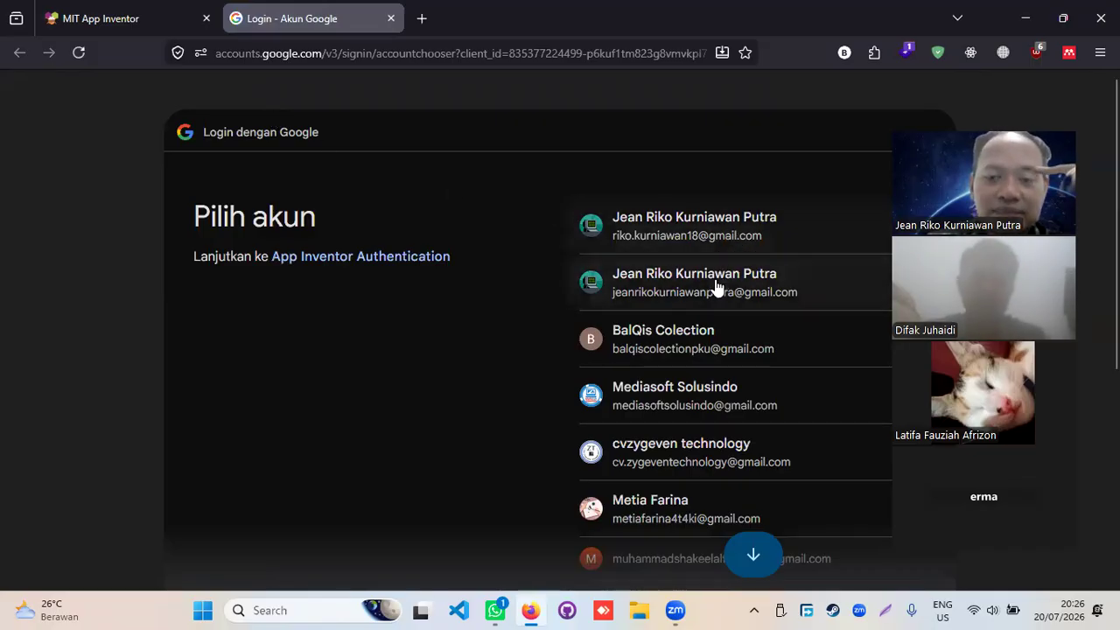
{"action": "left_click", "coordinate": [728, 234]}
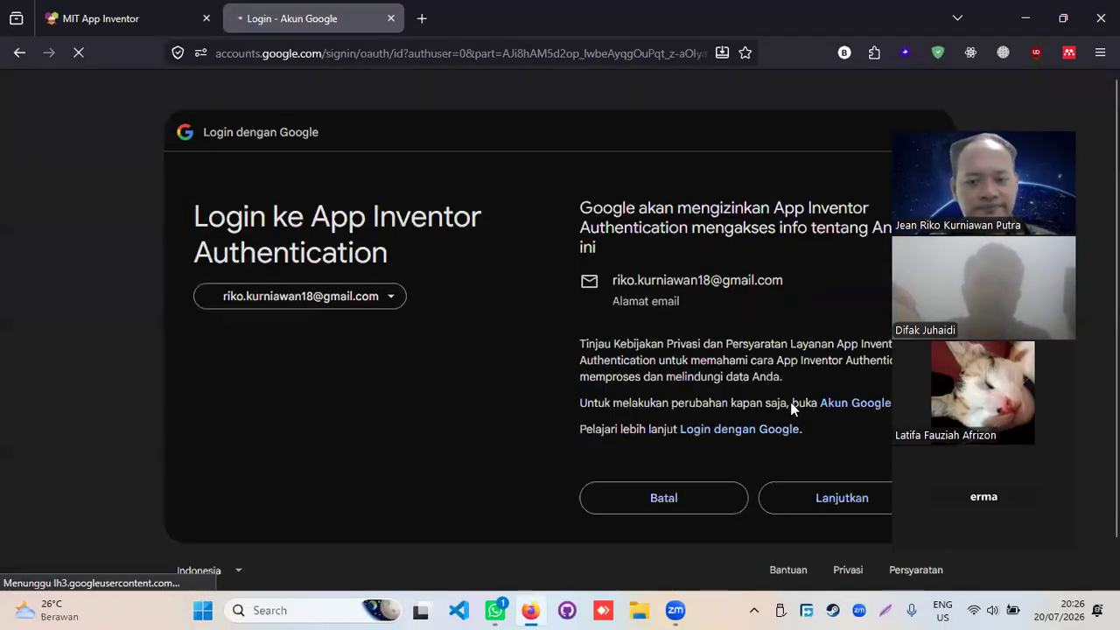
{"action": "left_click", "coordinate": [820, 494]}
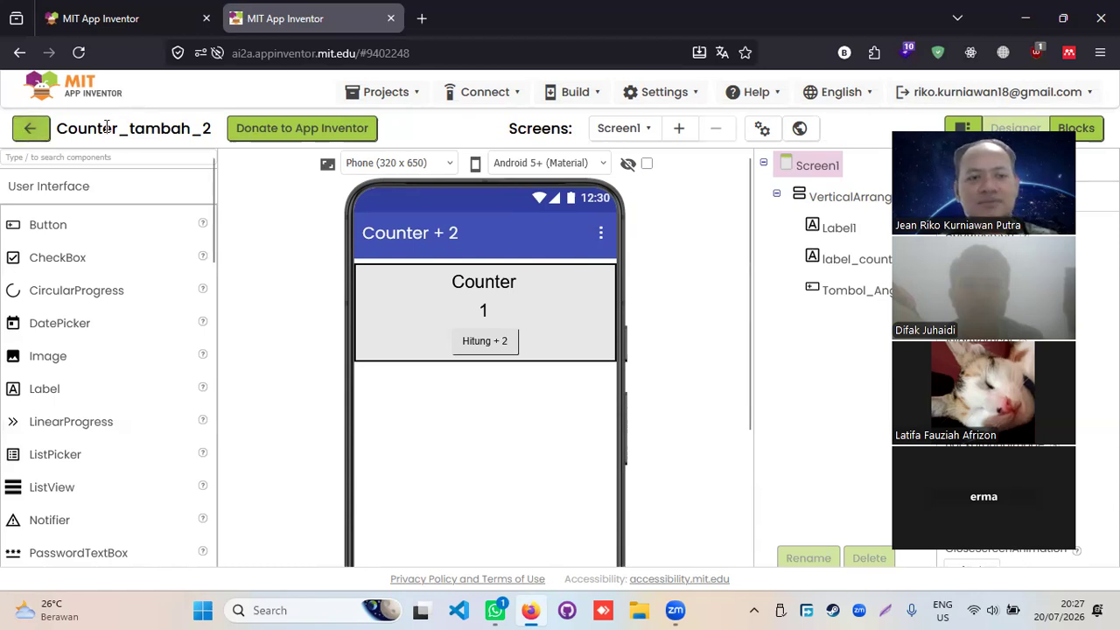
- Leave the Counter_tambah_2 designer for the My Projects list
{"action": "left_click", "coordinate": [29, 128]}
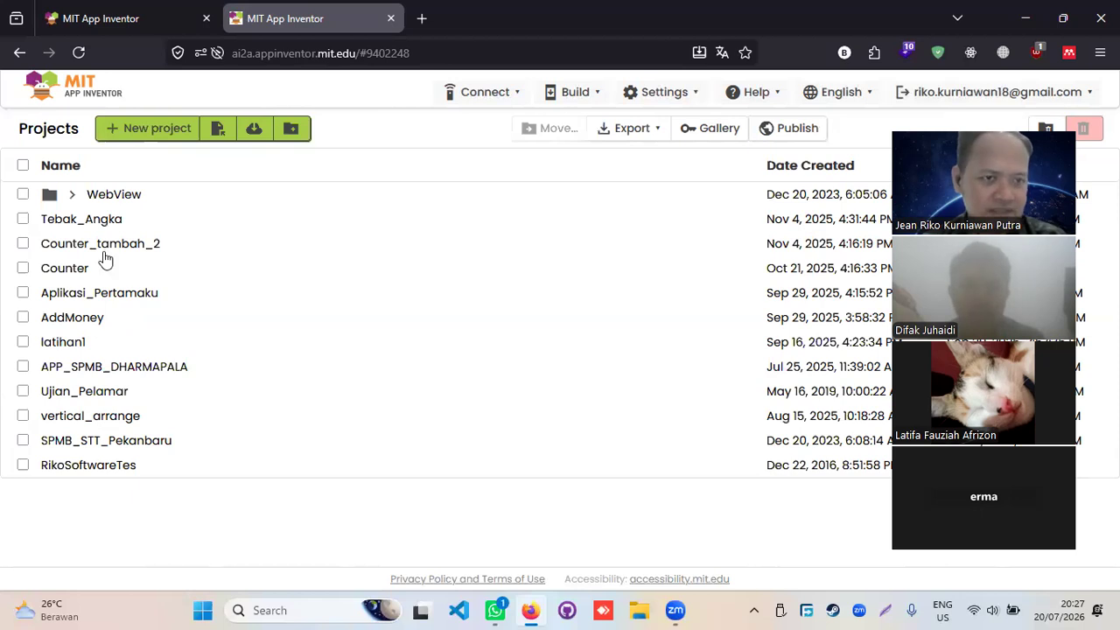
{"action": "left_click", "coordinate": [72, 194]}
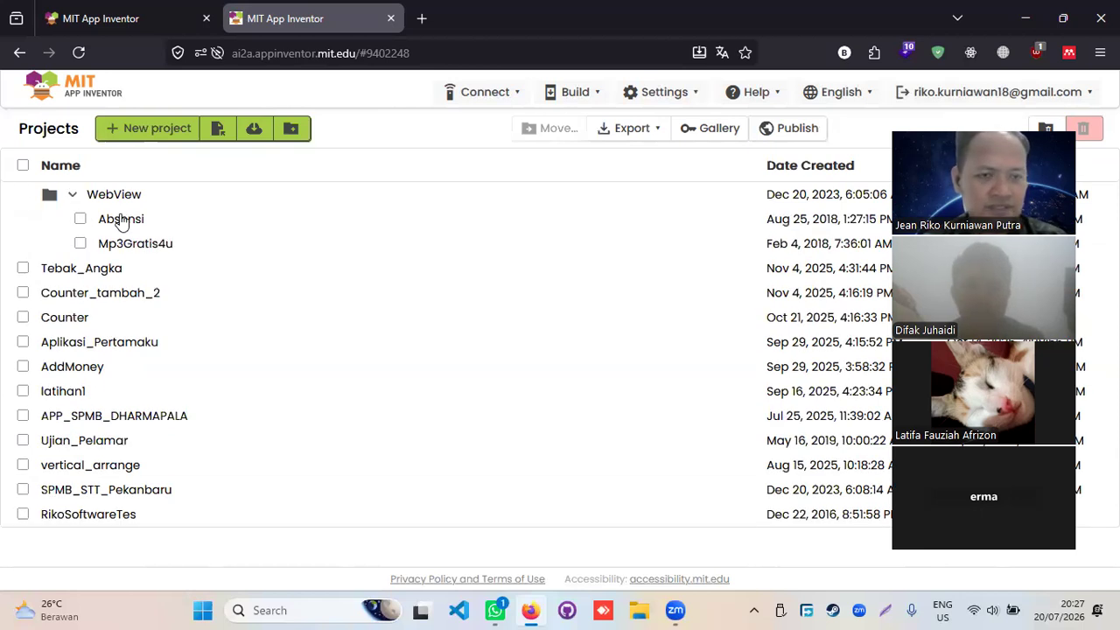
{"action": "left_click", "coordinate": [72, 194]}
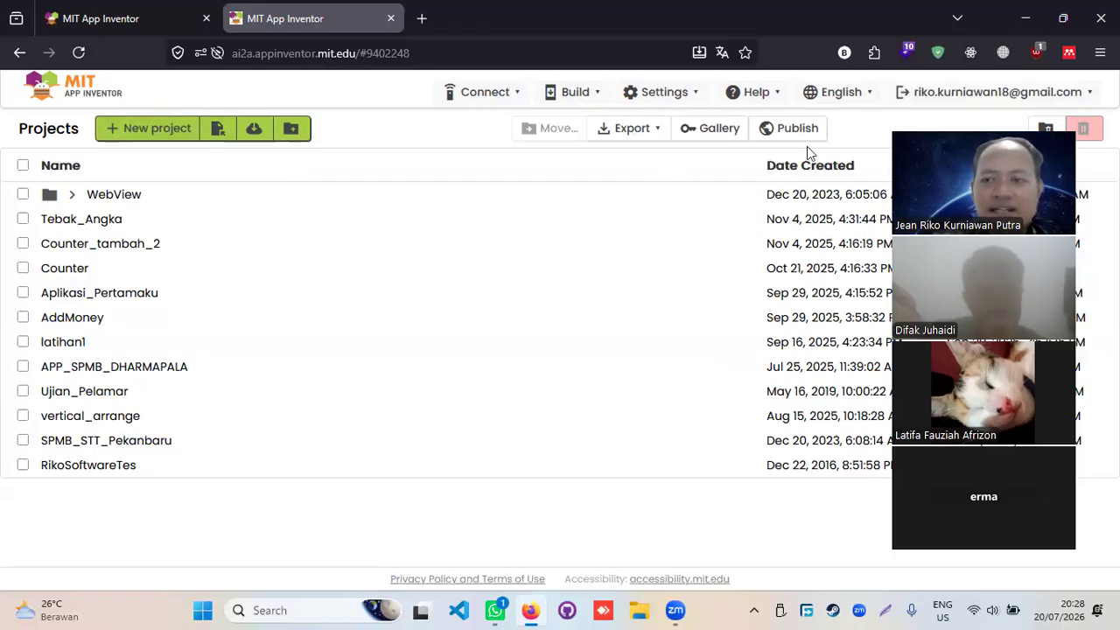
{"action": "left_click_drag", "start_coordinate": [995, 125], "coordinate": [450, 129]}
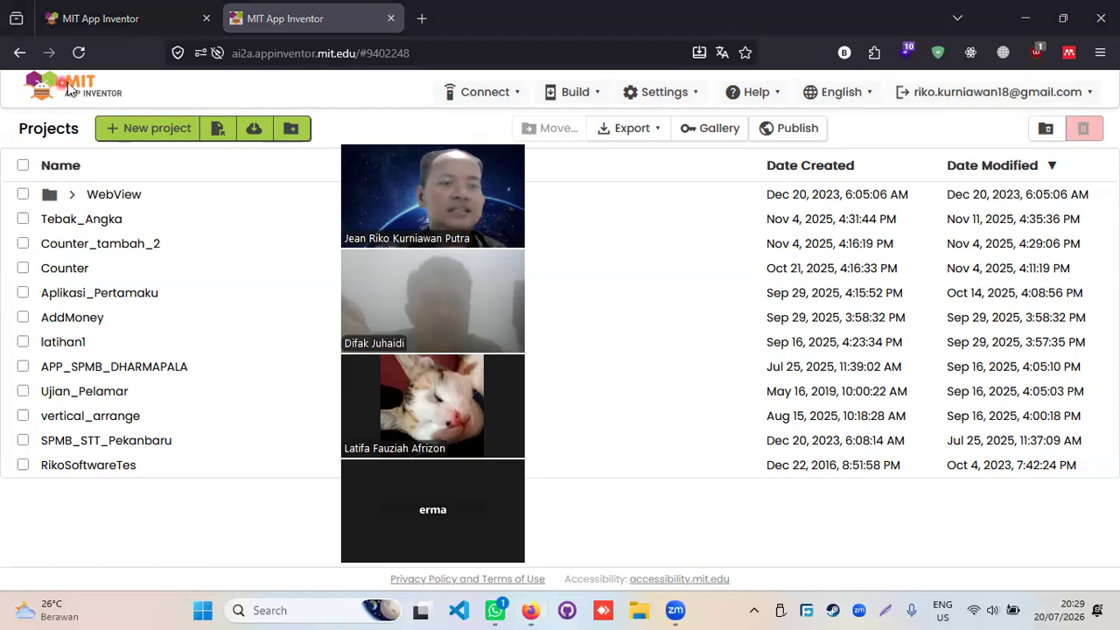
{"action": "left_click_drag", "start_coordinate": [476, 137], "coordinate": [328, 138]}
- Choose Emulator from the Connect menu to start the Android emulator connection
{"action": "left_click", "coordinate": [491, 98]}
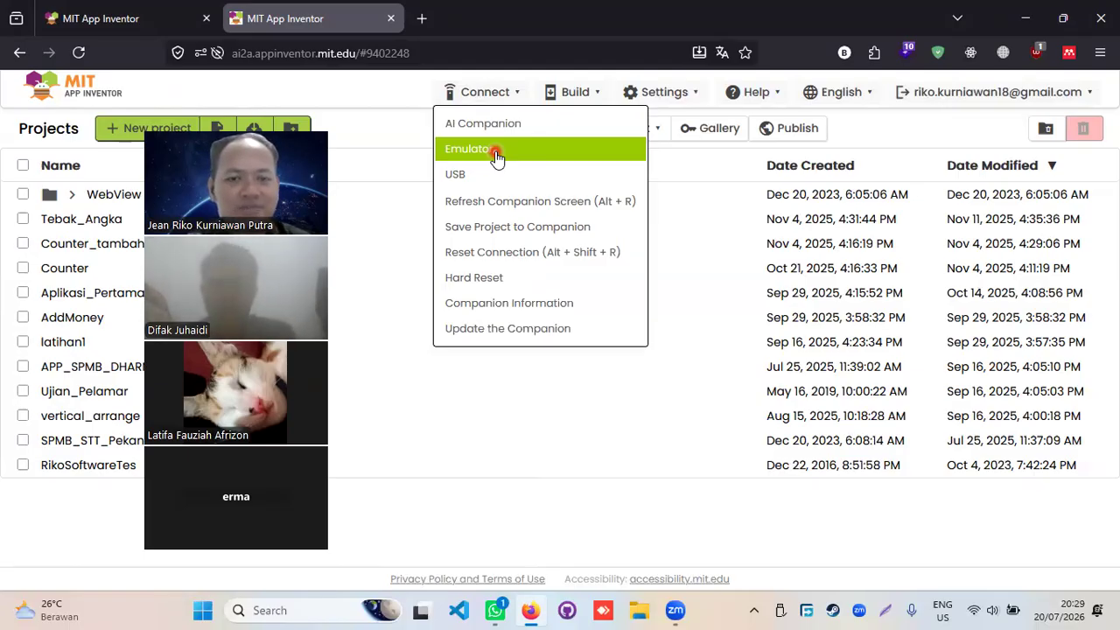
{"action": "left_click", "coordinate": [496, 155]}
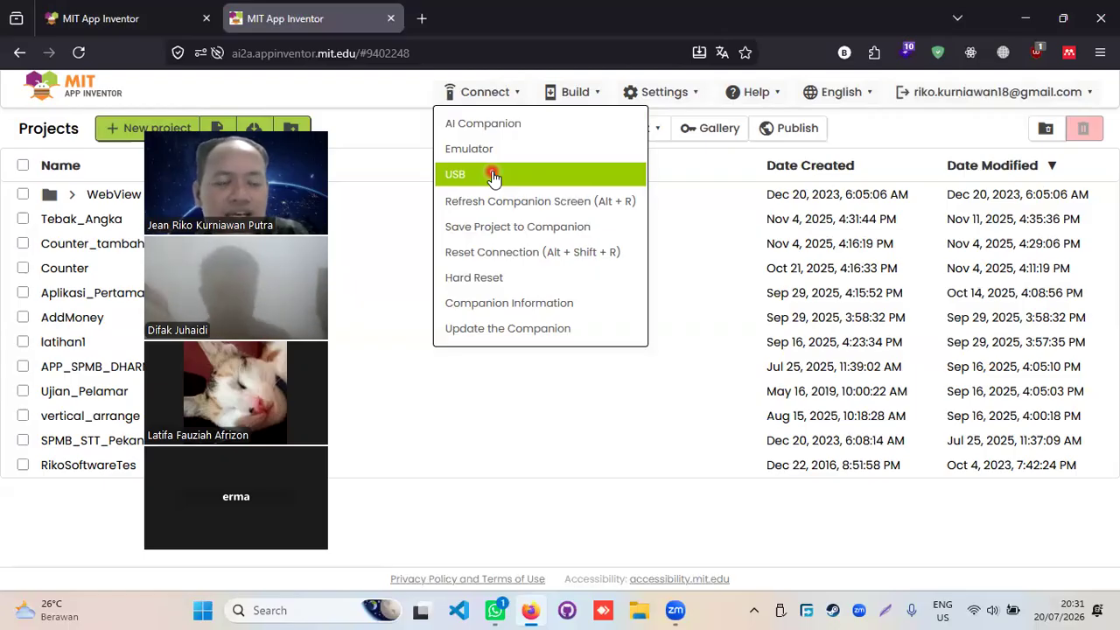
- Search Windows for 'adb' to find the Start ADB Server app
{"action": "left_click", "coordinate": [302, 610]}
{"action": "type", "text": "adb"}
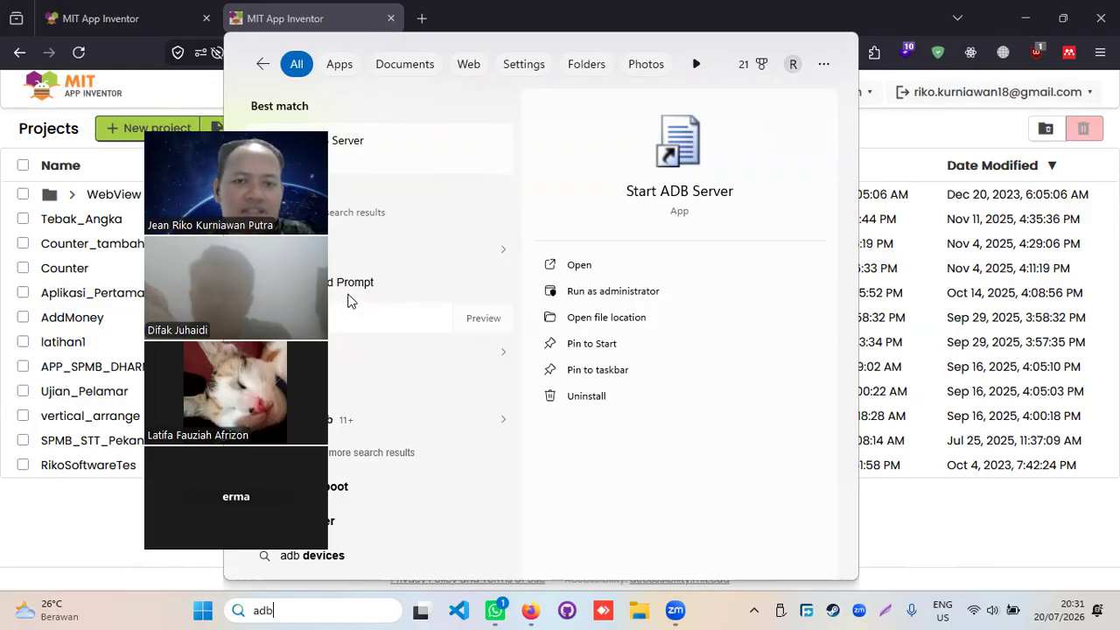
- Google 'adb ?' in a new Firefox tab, then return to the App Inventor projects tab
{"action": "left_click", "coordinate": [307, 17]}
{"action": "left_click", "coordinate": [422, 17]}
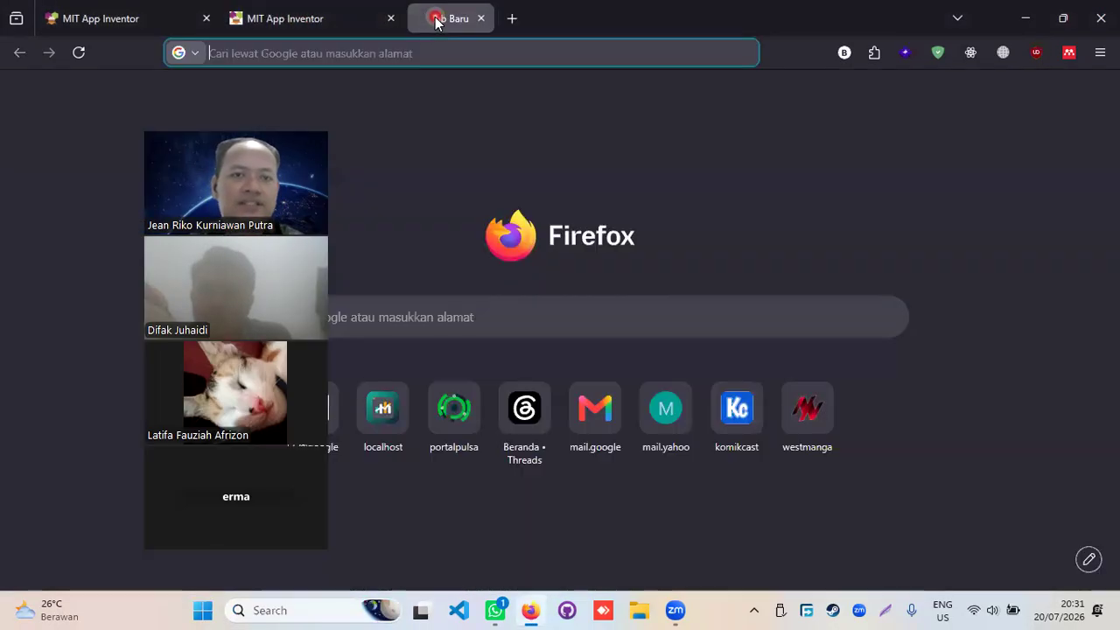
{"action": "type", "text": "adb"}
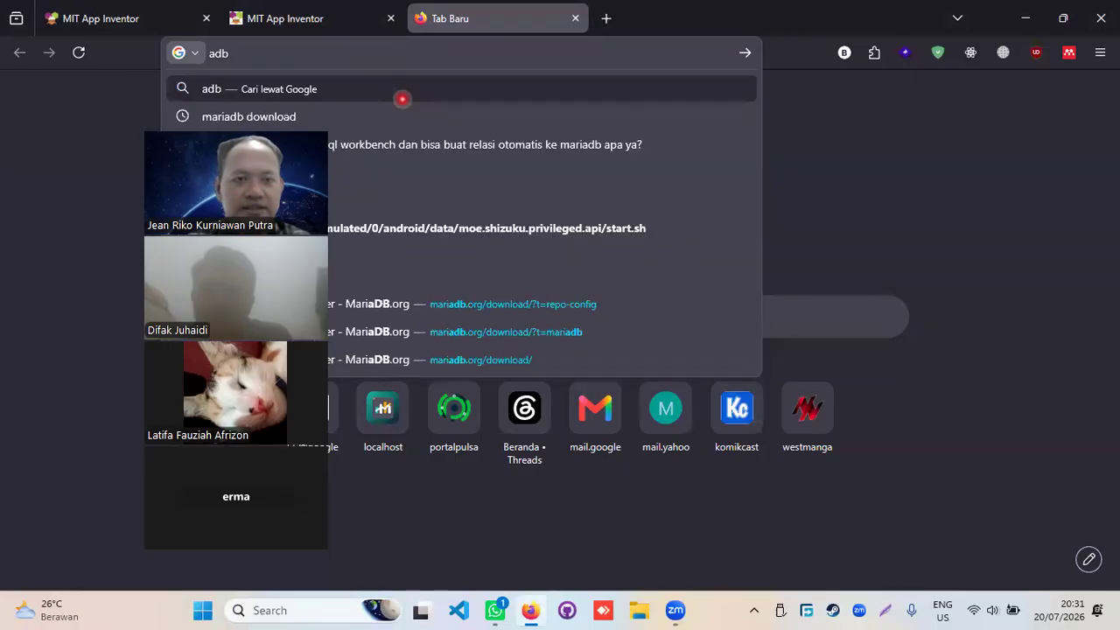
{"action": "type", "text": " ?"}
{"action": "key", "text": "Return"}
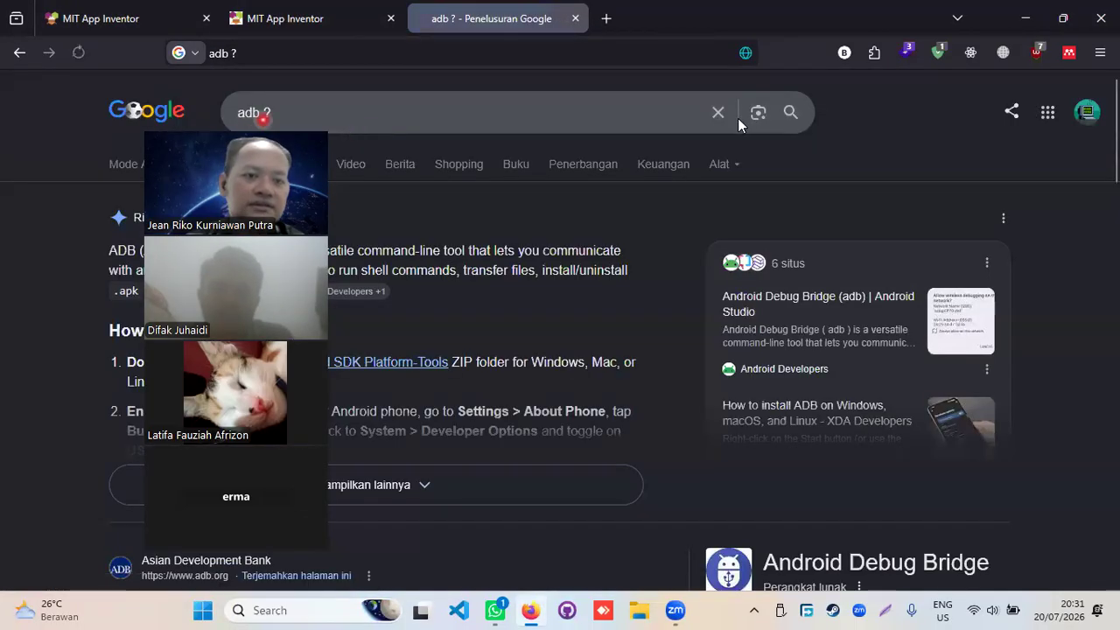
{"action": "left_click_drag", "start_coordinate": [254, 130], "coordinate": [738, 118]}
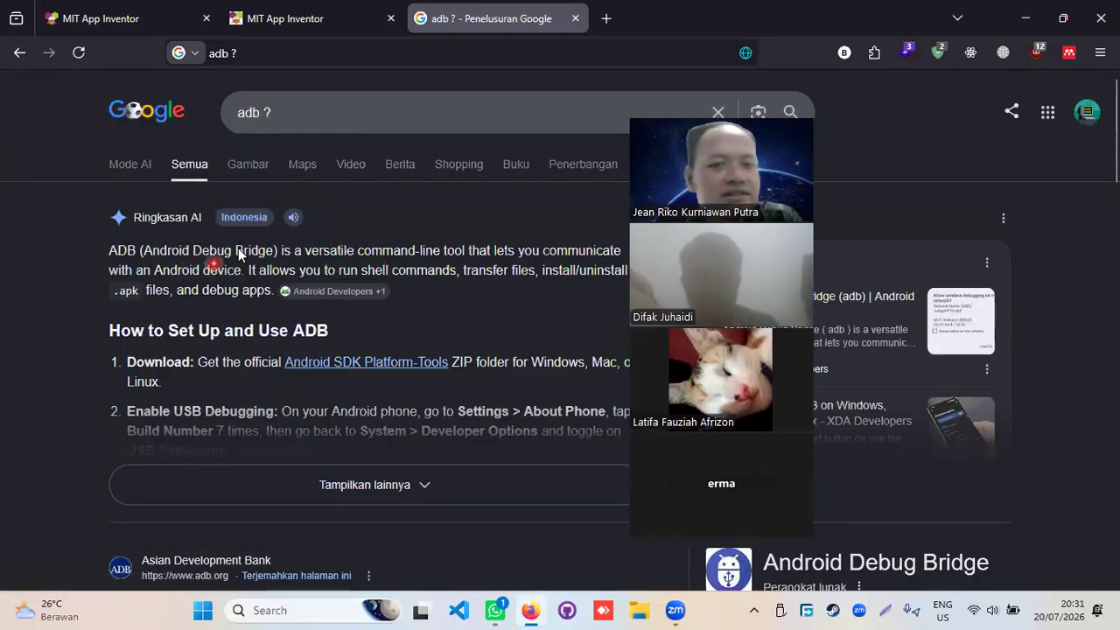
{"action": "left_click", "coordinate": [308, 17]}
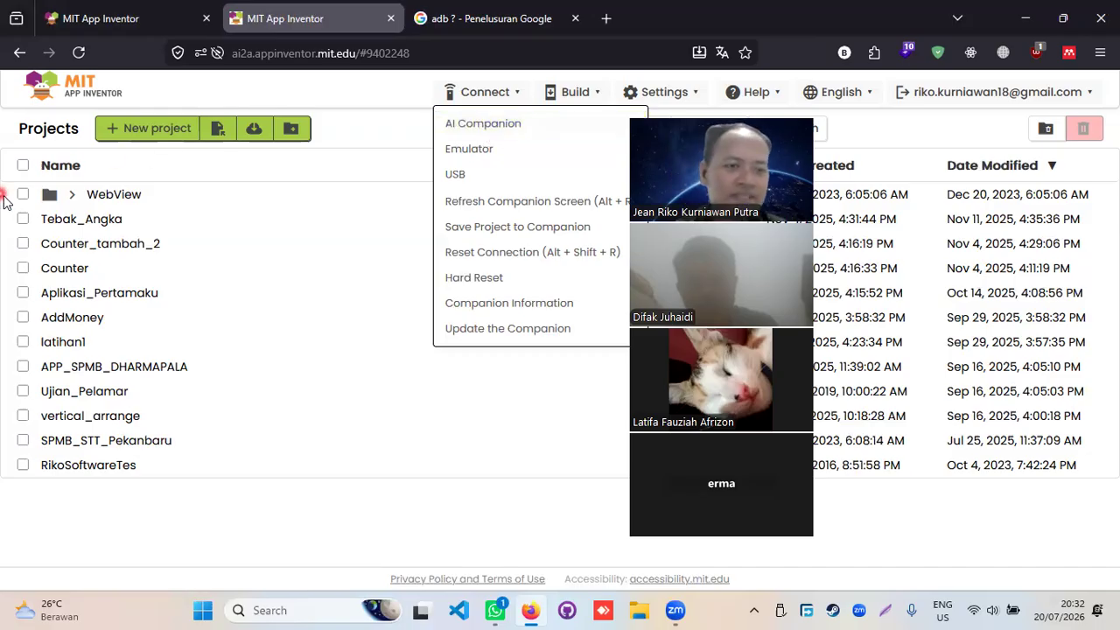
- Close the Connect list and browse Build, ending on the Settings menu's keystore options
{"action": "left_click", "coordinate": [372, 125]}
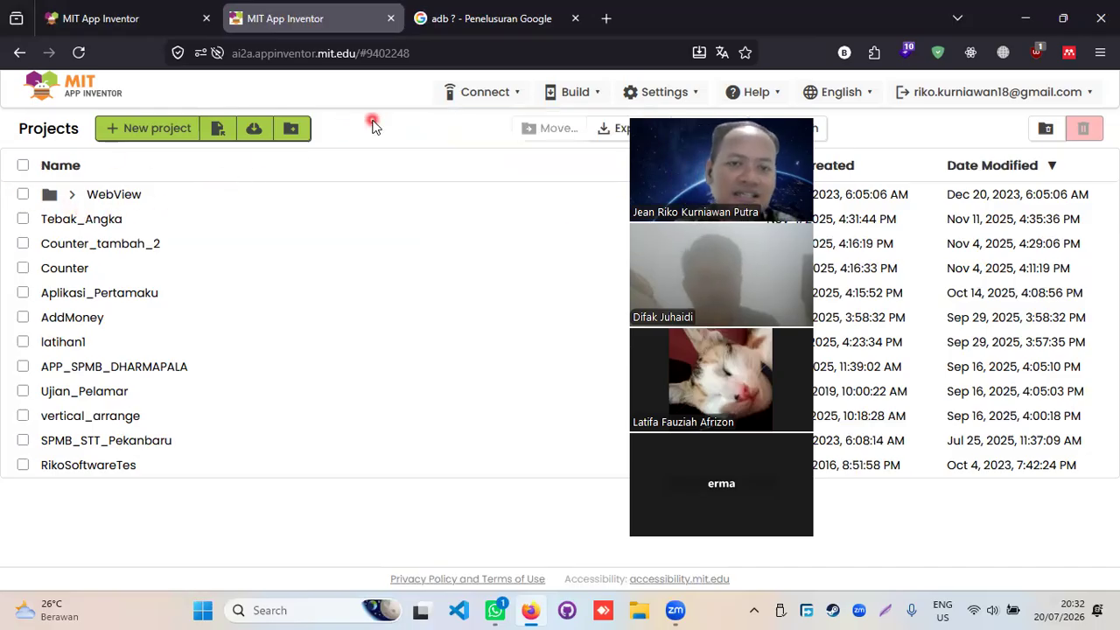
{"action": "left_click", "coordinate": [578, 93]}
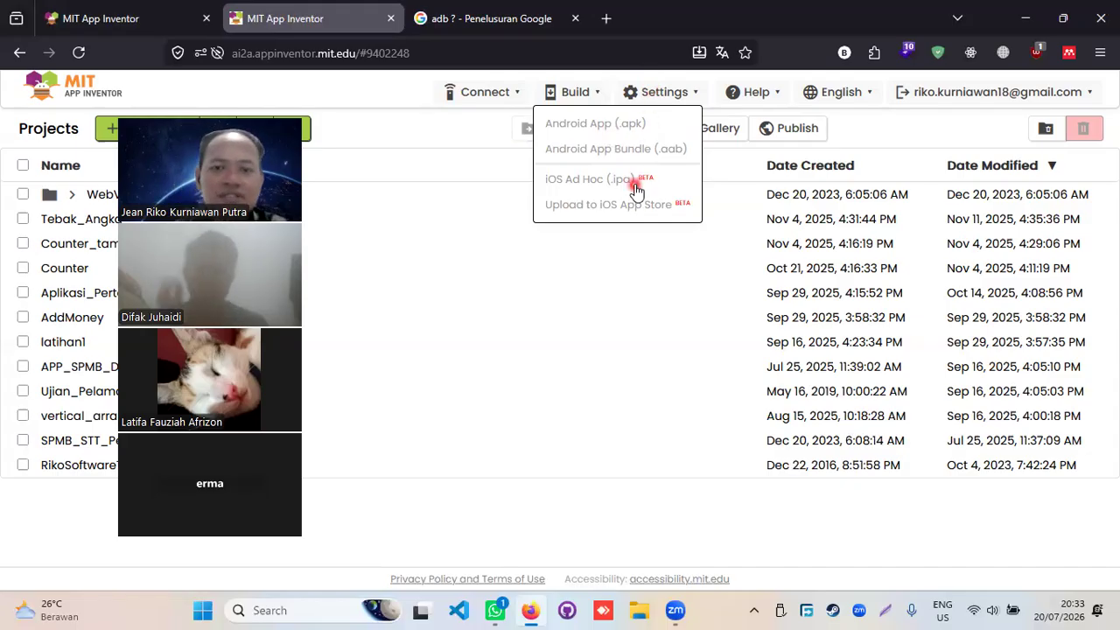
{"action": "left_click", "coordinate": [662, 93]}
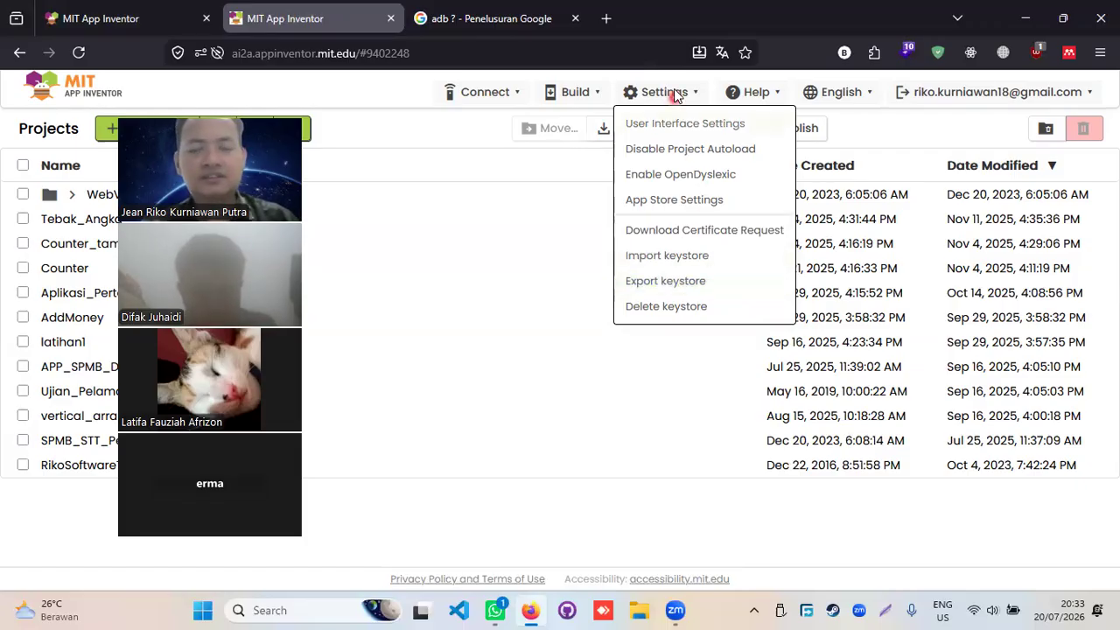
- Look through the Help, language and account menus, closing each and keeping English
{"action": "left_click", "coordinate": [750, 96]}
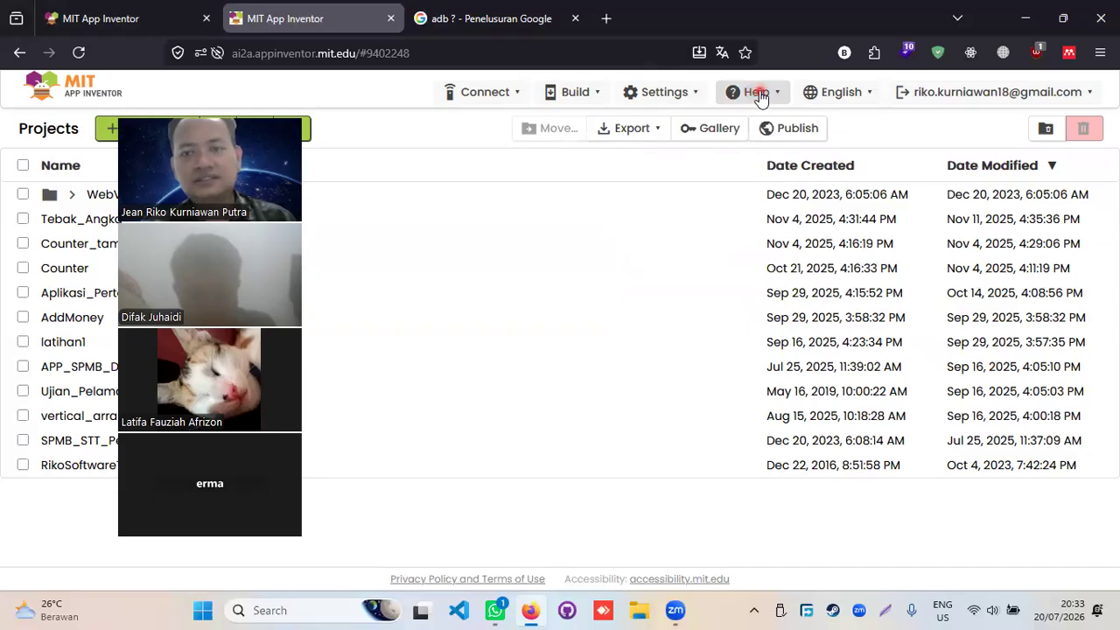
{"action": "left_click", "coordinate": [757, 95]}
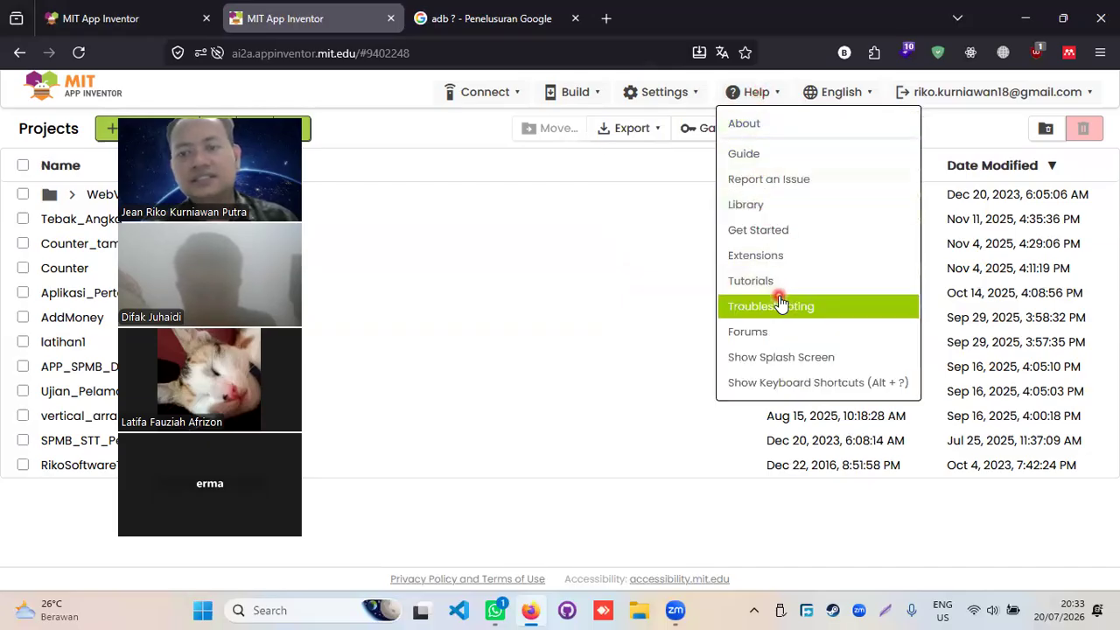
{"action": "left_click", "coordinate": [863, 95]}
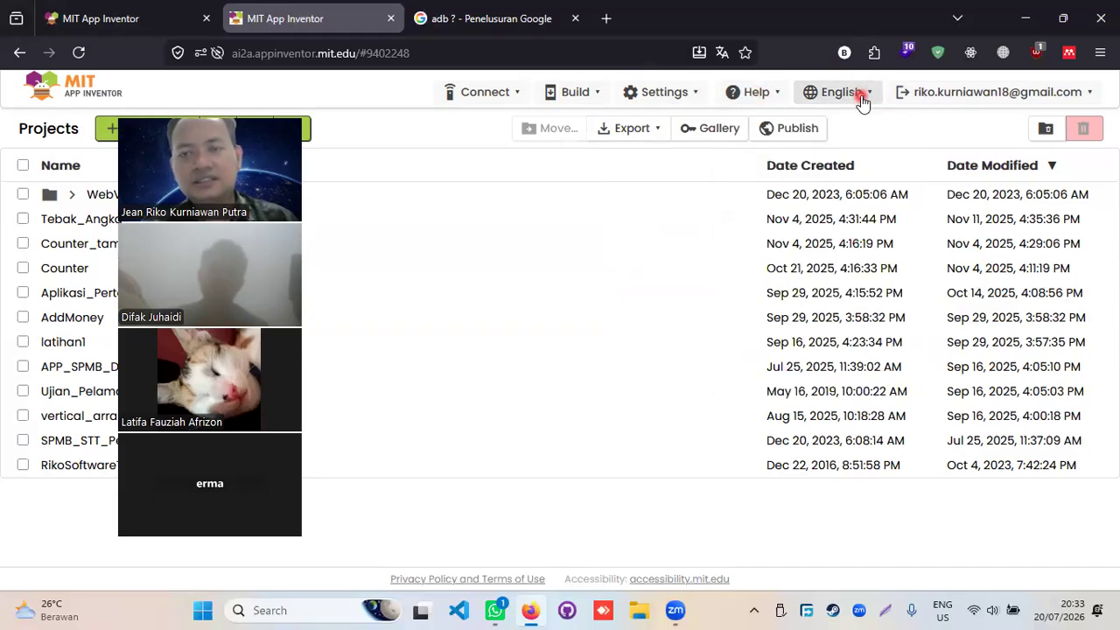
{"action": "left_click", "coordinate": [862, 96]}
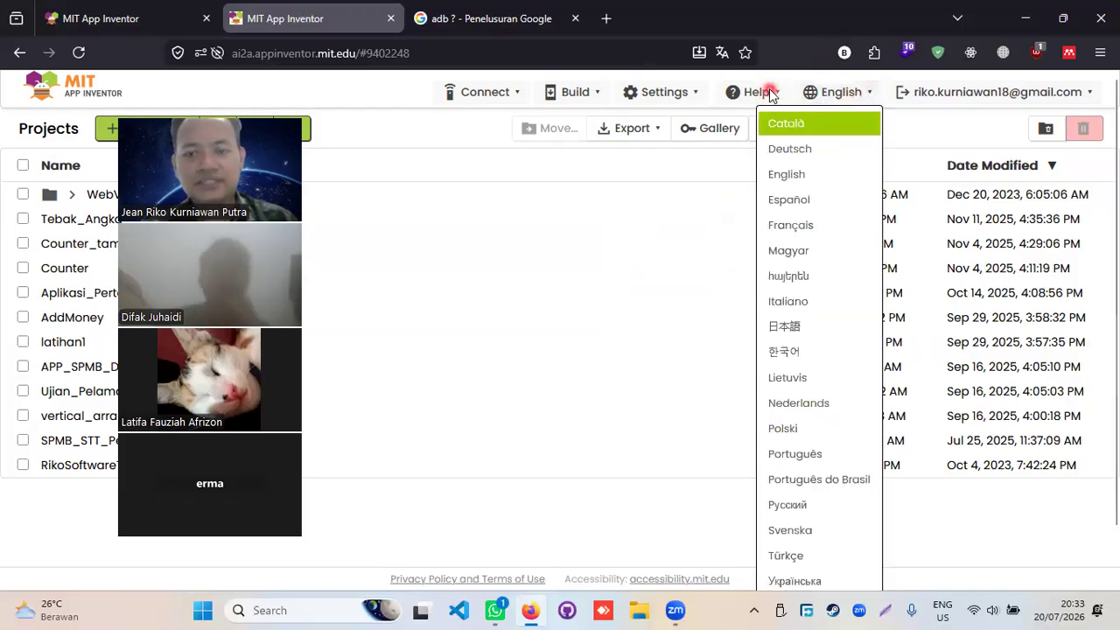
{"action": "scroll", "coordinate": [814, 198], "scroll_direction": "down", "scroll_amount": 1}
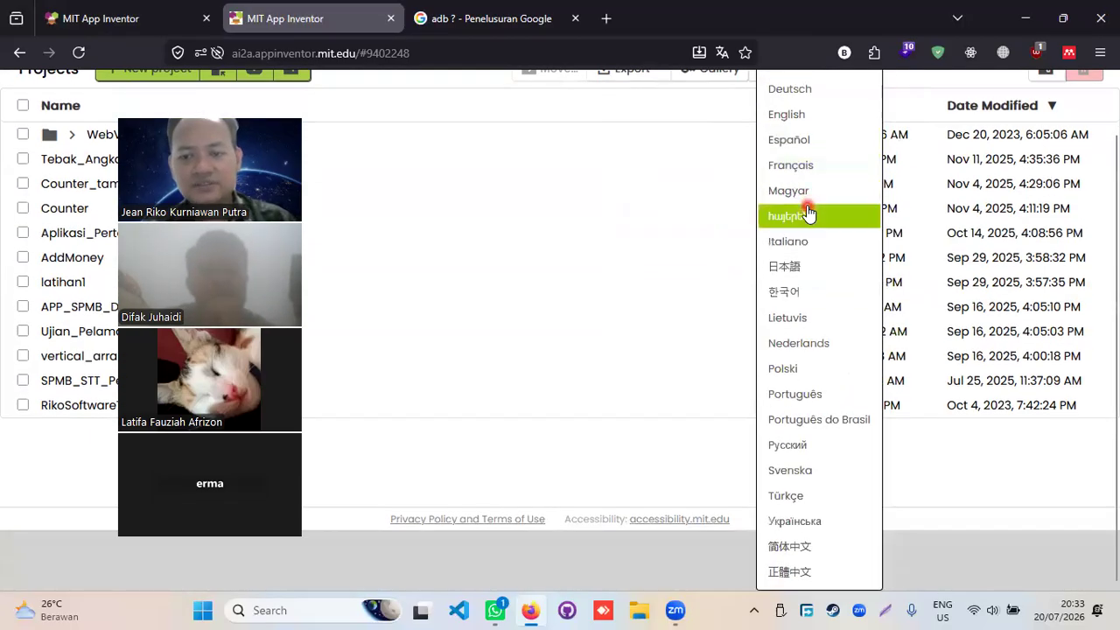
{"action": "scroll", "coordinate": [780, 293], "scroll_direction": "up", "scroll_amount": 1}
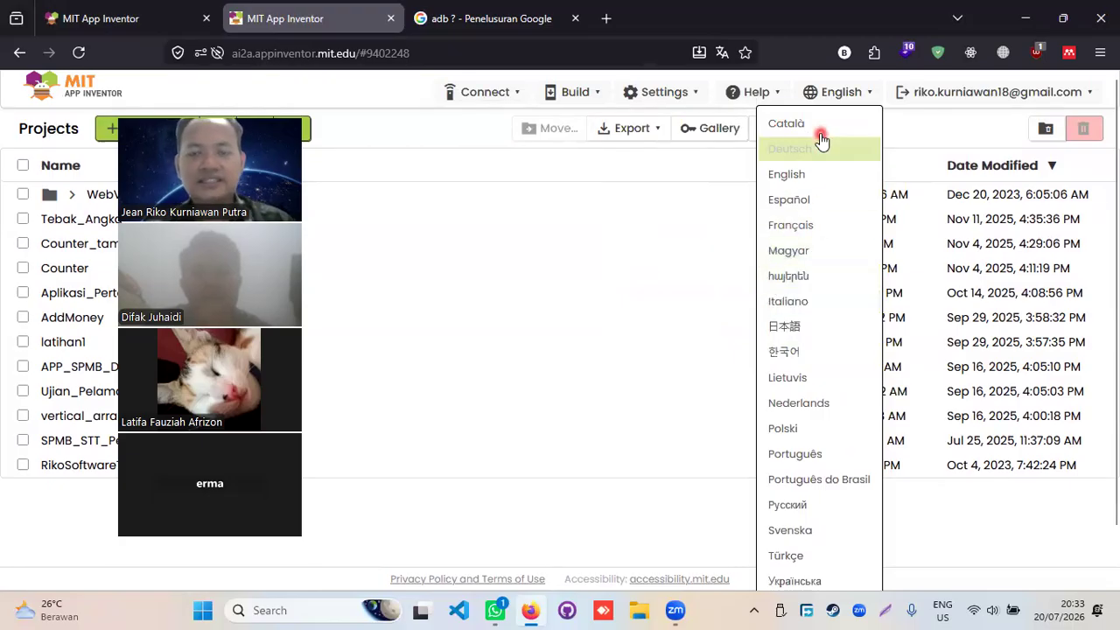
{"action": "scroll", "coordinate": [825, 258], "scroll_direction": "down", "scroll_amount": 1}
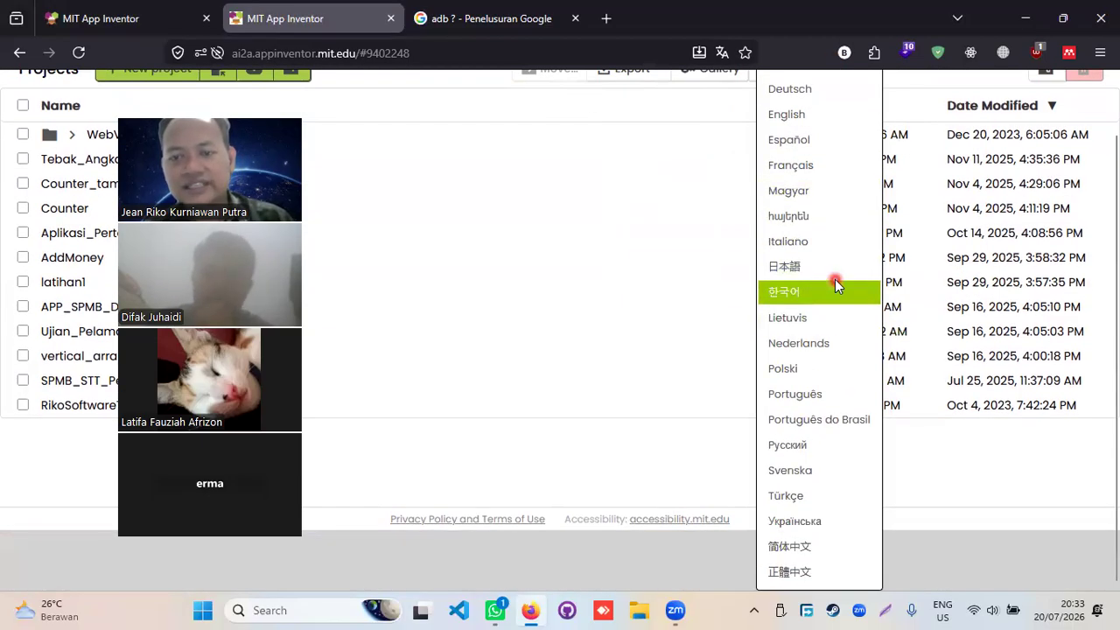
{"action": "scroll", "coordinate": [834, 272], "scroll_direction": "up", "scroll_amount": 1}
{"action": "left_click", "coordinate": [847, 93]}
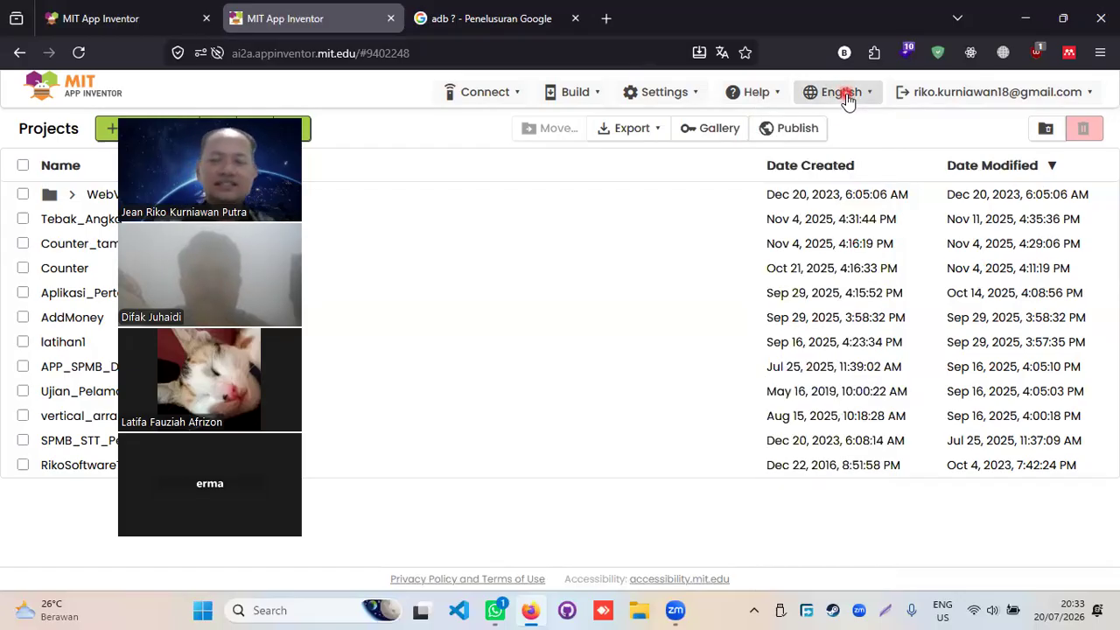
{"action": "left_click", "coordinate": [968, 95]}
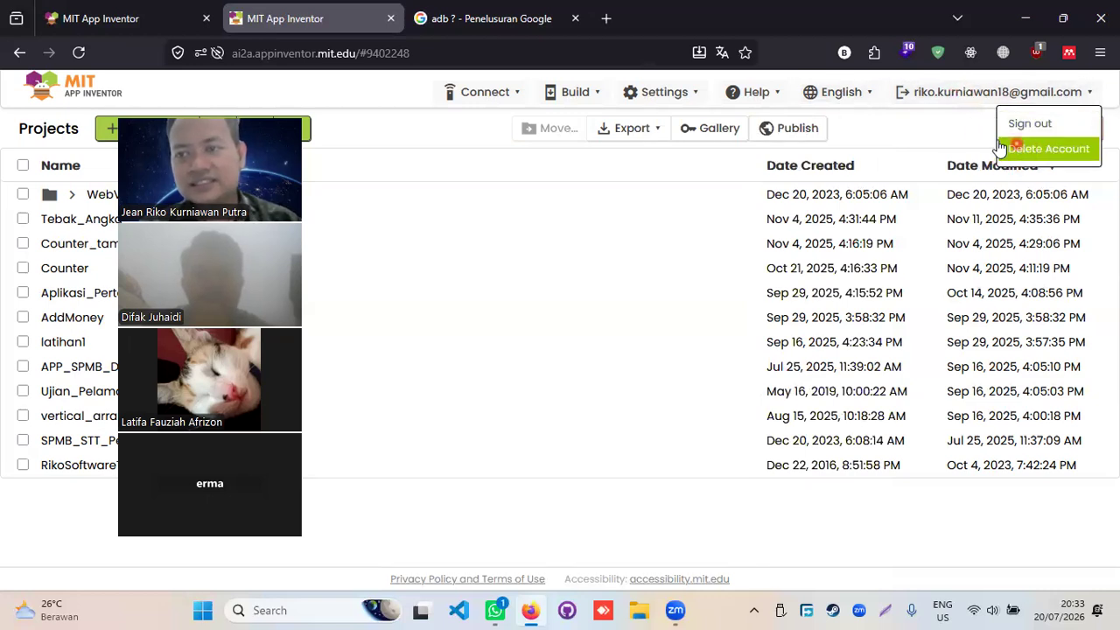
{"action": "left_click", "coordinate": [896, 124]}
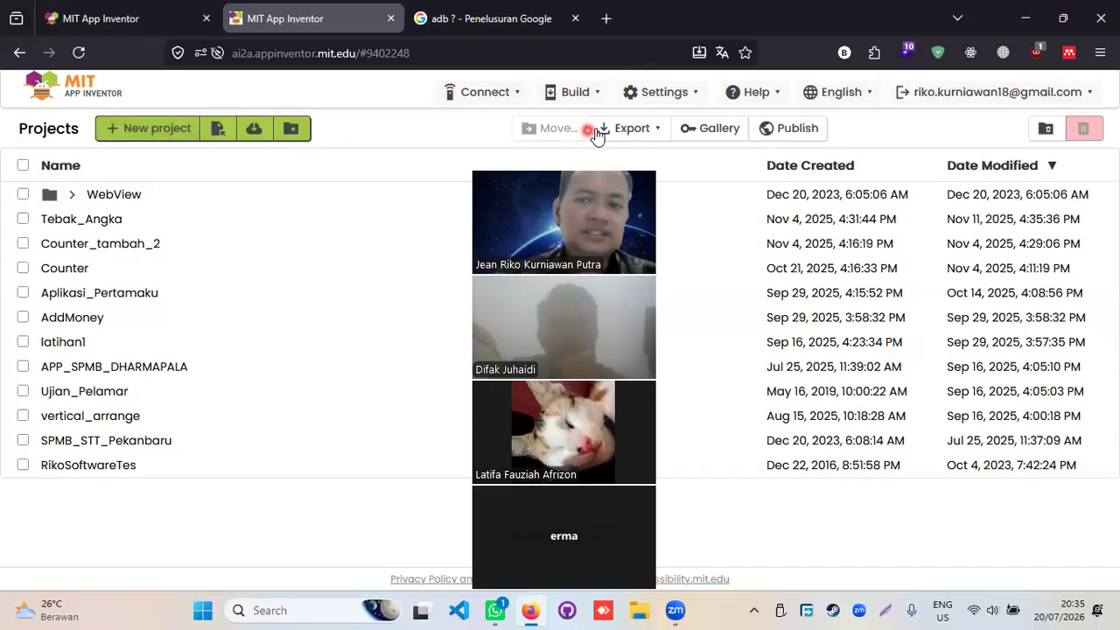
- Start a new project, keeping Toolkit Default and leaving the project name empty
{"action": "left_click", "coordinate": [169, 133]}
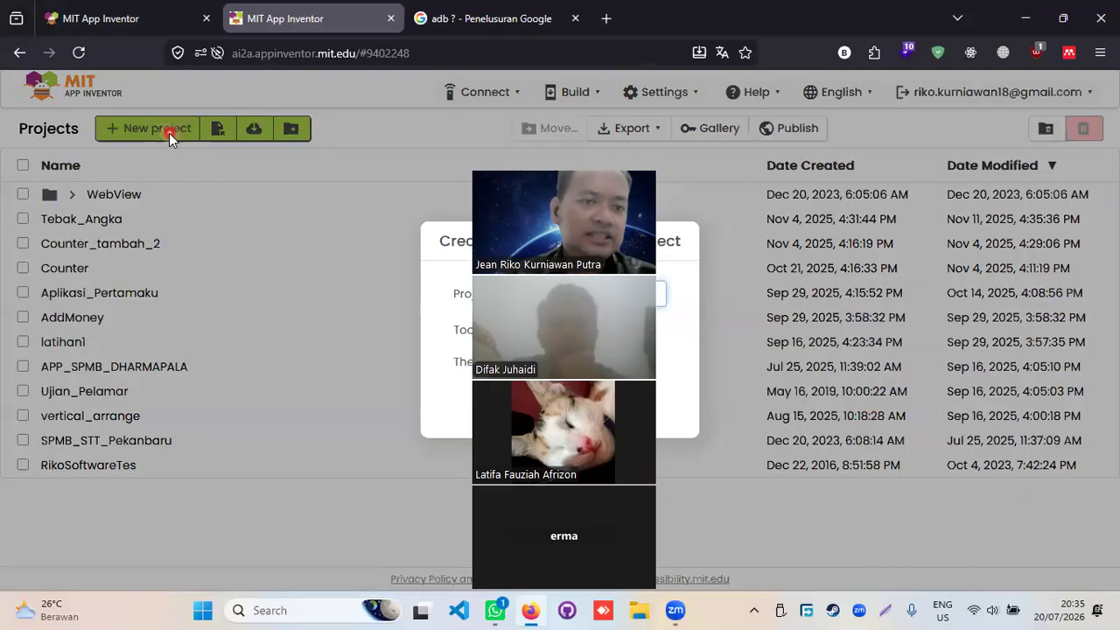
{"action": "left_click", "coordinate": [584, 295]}
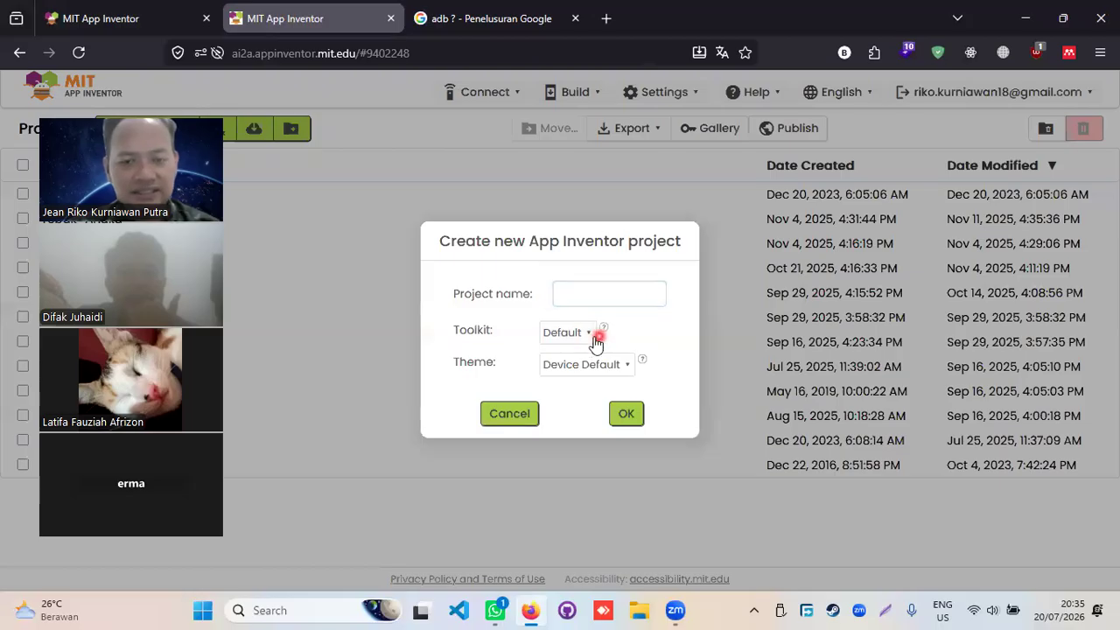
{"action": "left_click", "coordinate": [585, 336]}
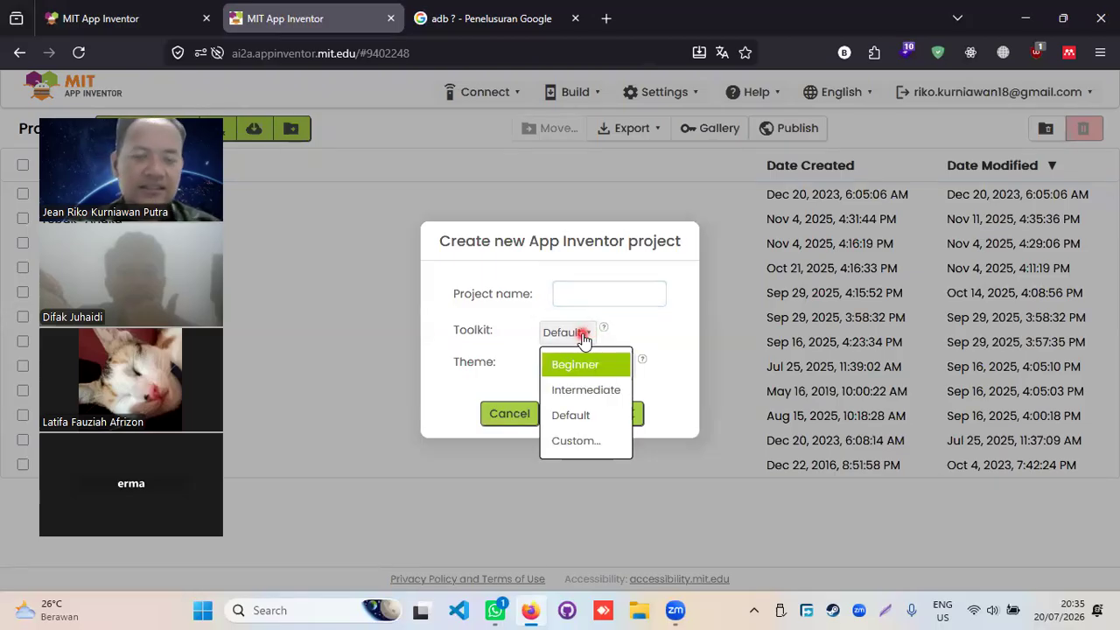
{"action": "left_click", "coordinate": [581, 337]}
{"action": "left_click", "coordinate": [576, 295]}
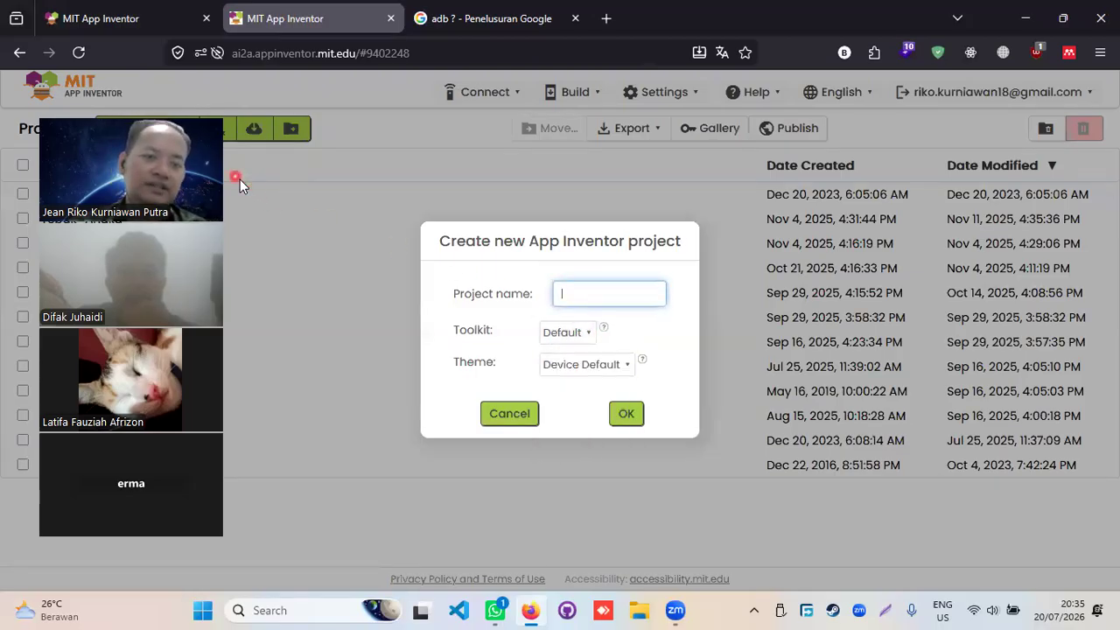
{"action": "left_click_drag", "start_coordinate": [177, 107], "coordinate": [362, 81]}
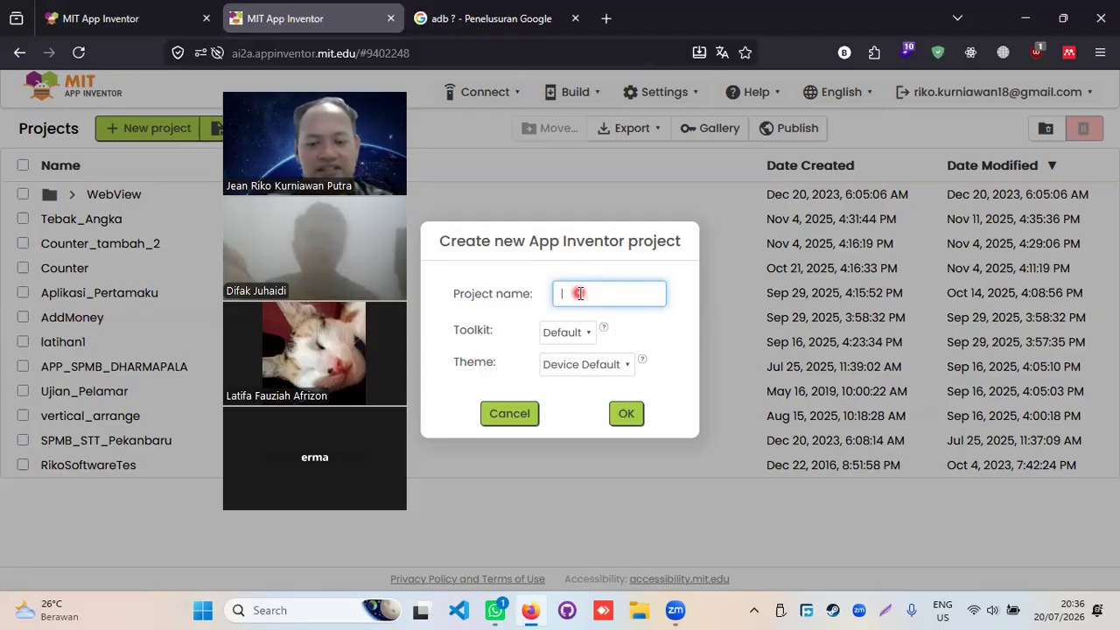
- Create the AppsUjiCoba project with the Intermediate toolkit and Dark theme
{"action": "type", "text": "Aplp"}
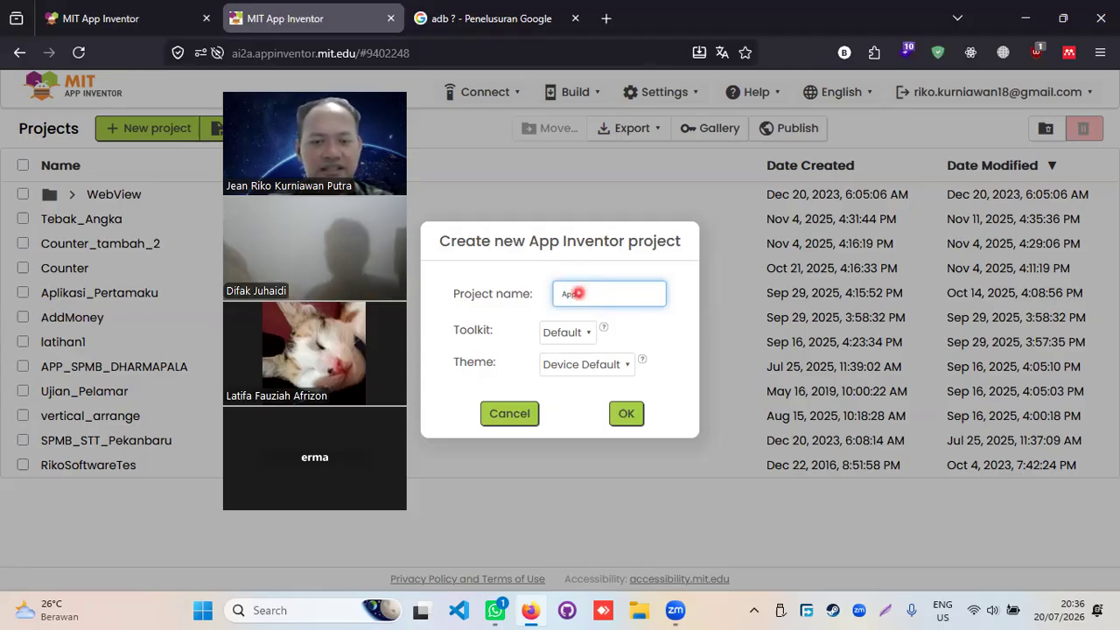
{"action": "type", "text": "s"}
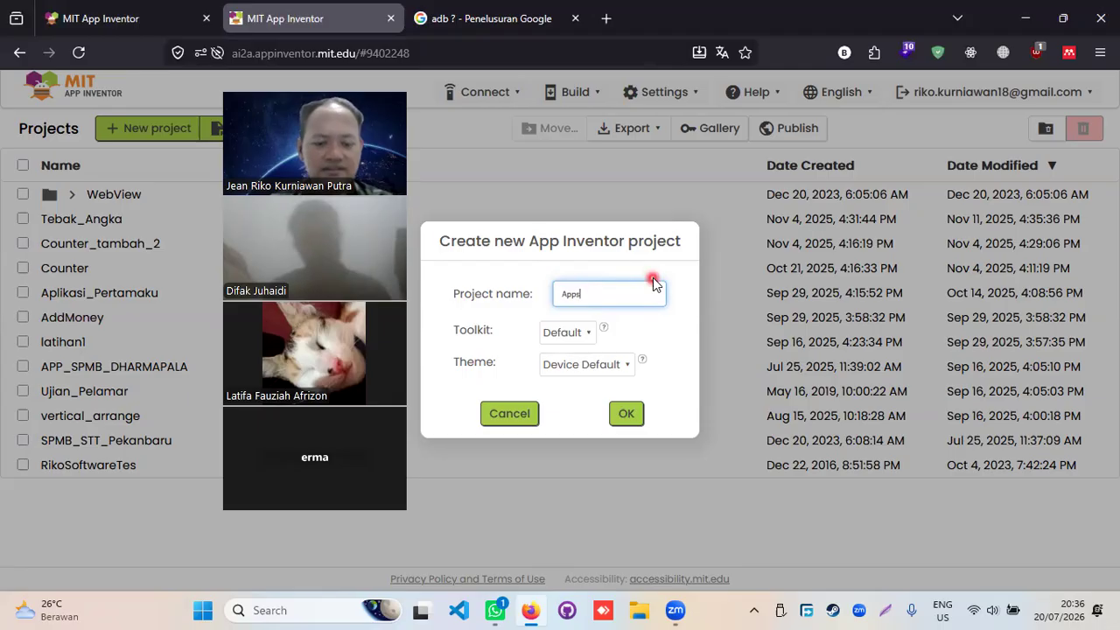
{"action": "type", "text": "UjiCoba"}
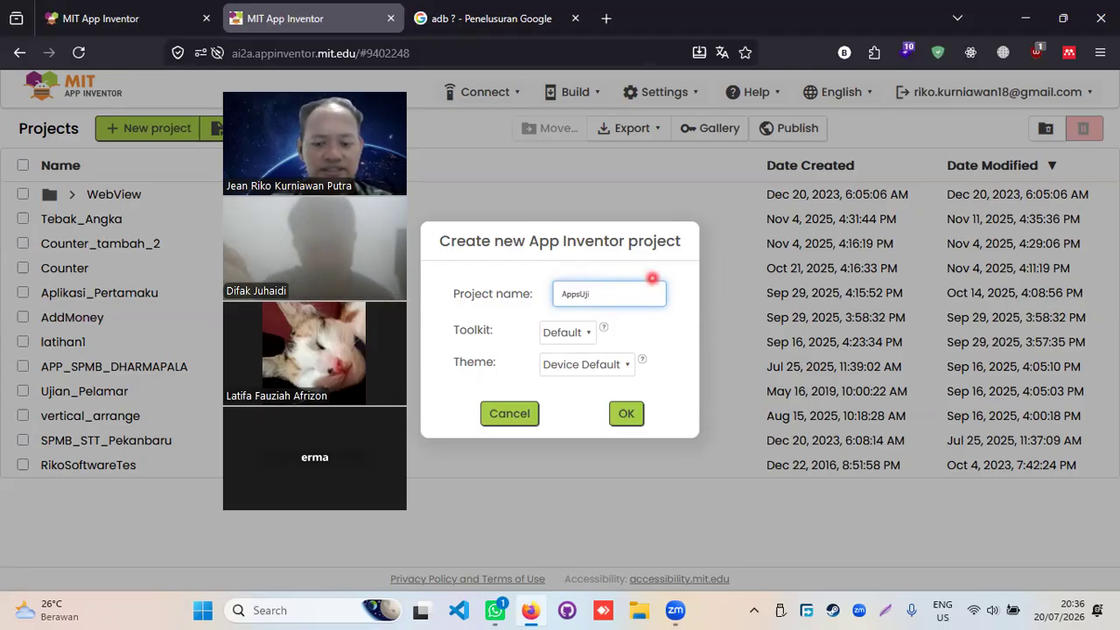
{"action": "left_click", "coordinate": [569, 333]}
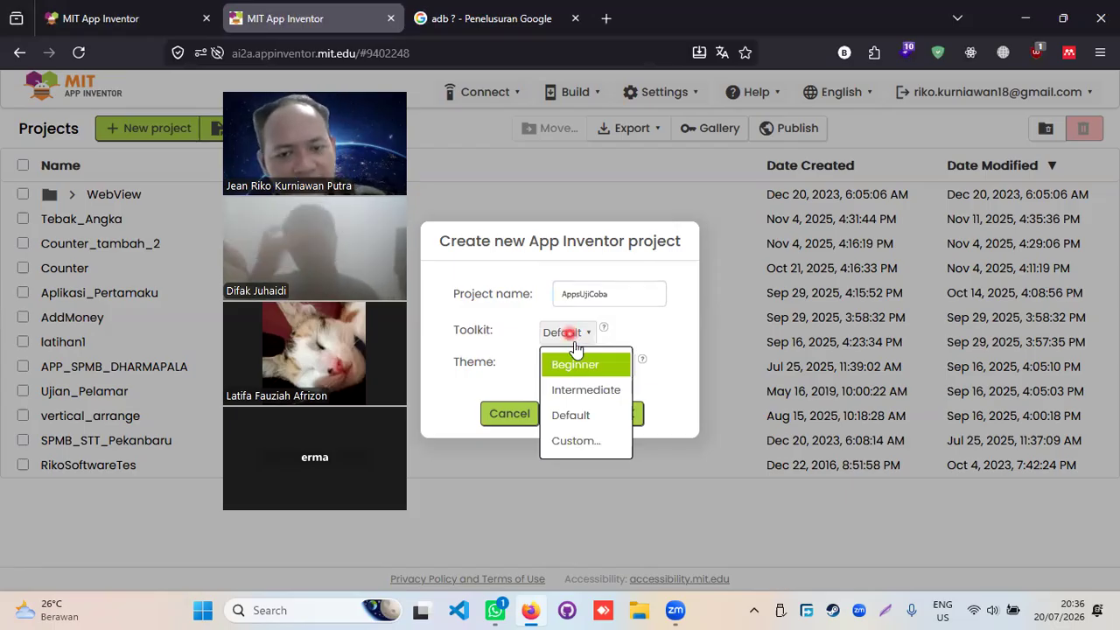
{"action": "left_click", "coordinate": [617, 390]}
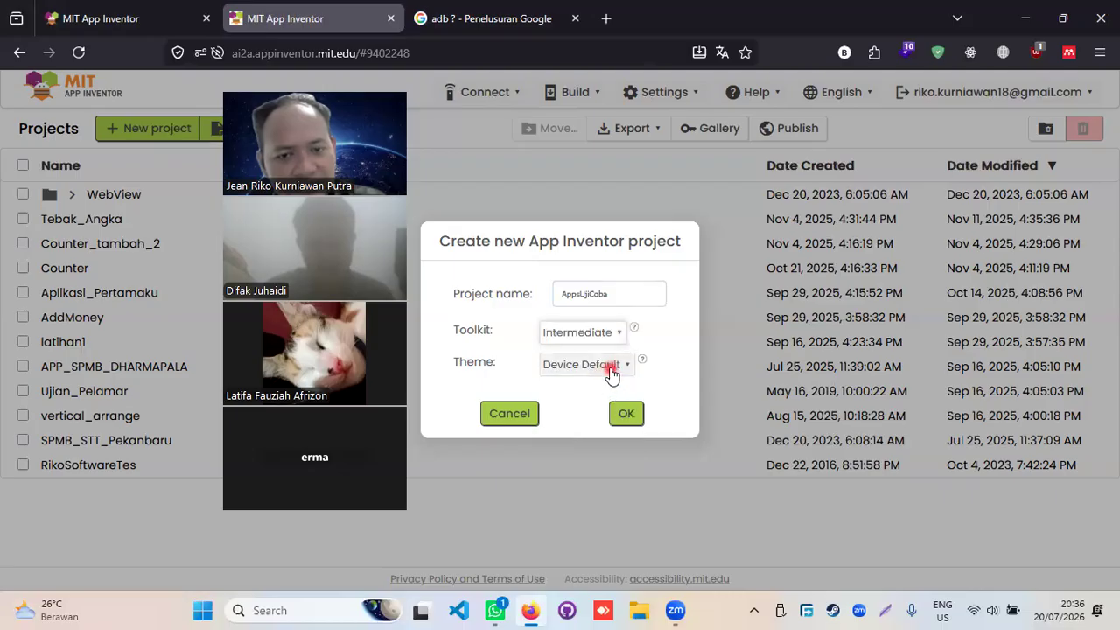
{"action": "left_click", "coordinate": [612, 375]}
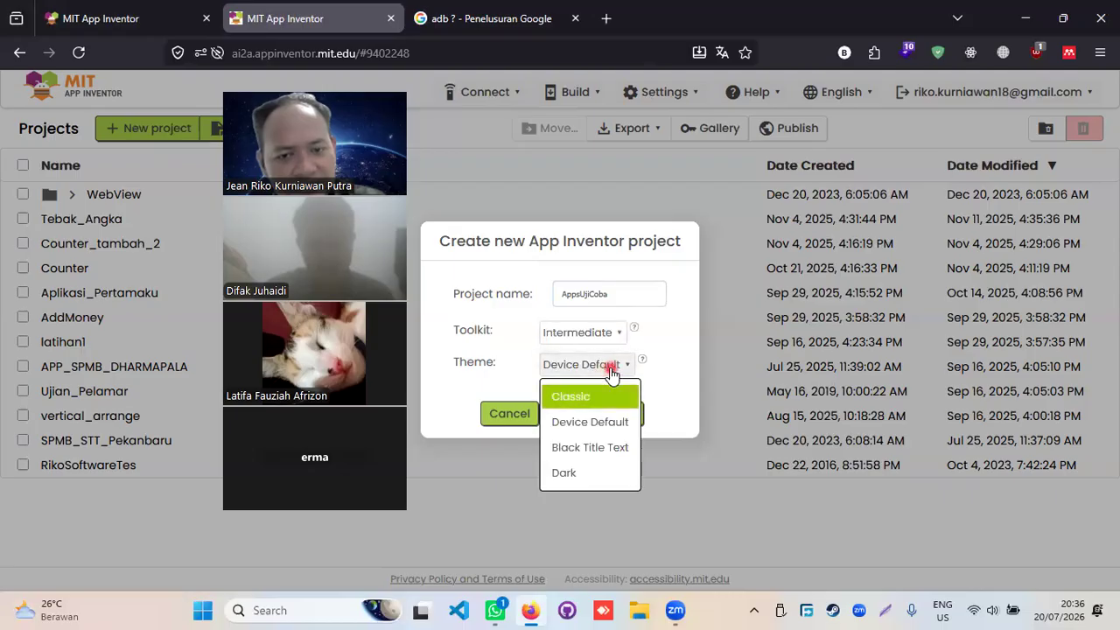
{"action": "left_click", "coordinate": [596, 473]}
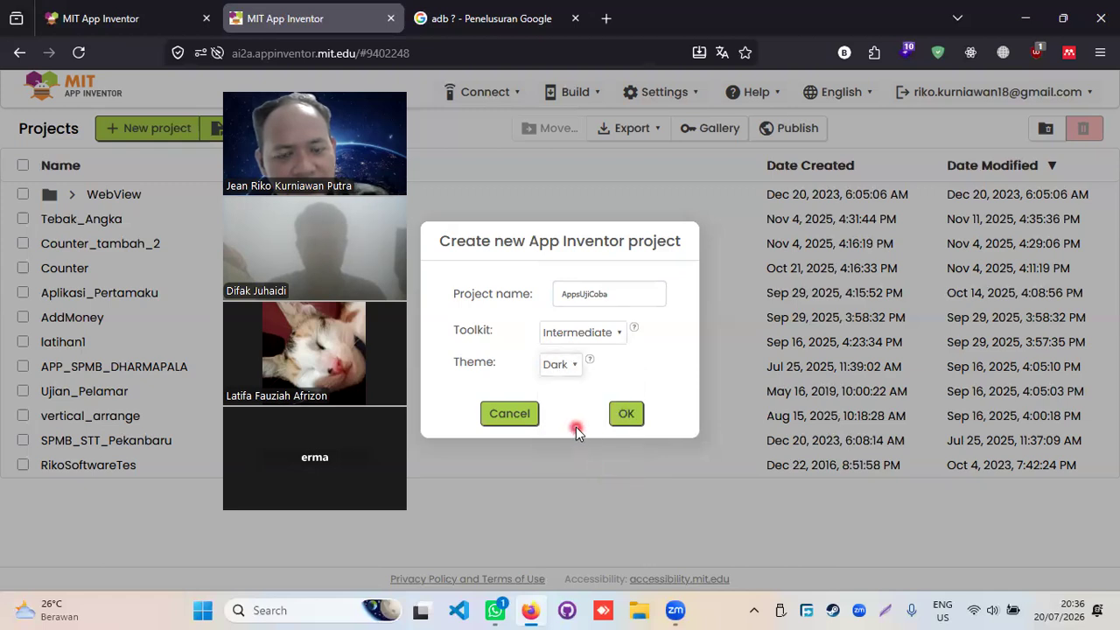
{"action": "left_click", "coordinate": [629, 415]}
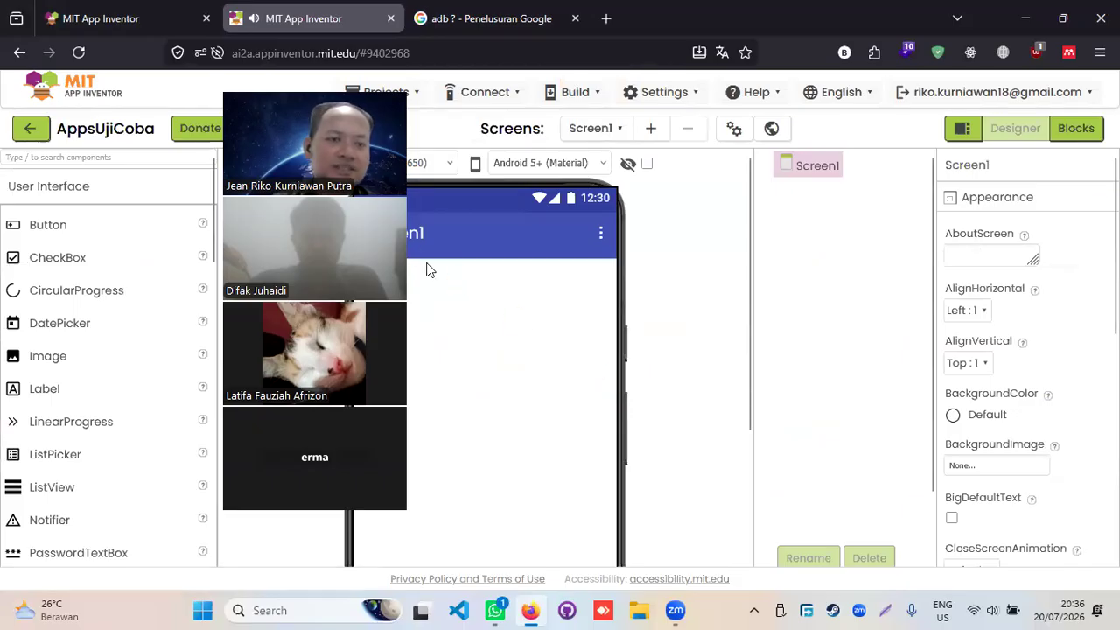
{"action": "left_click_drag", "start_coordinate": [332, 88], "coordinate": [858, 115]}
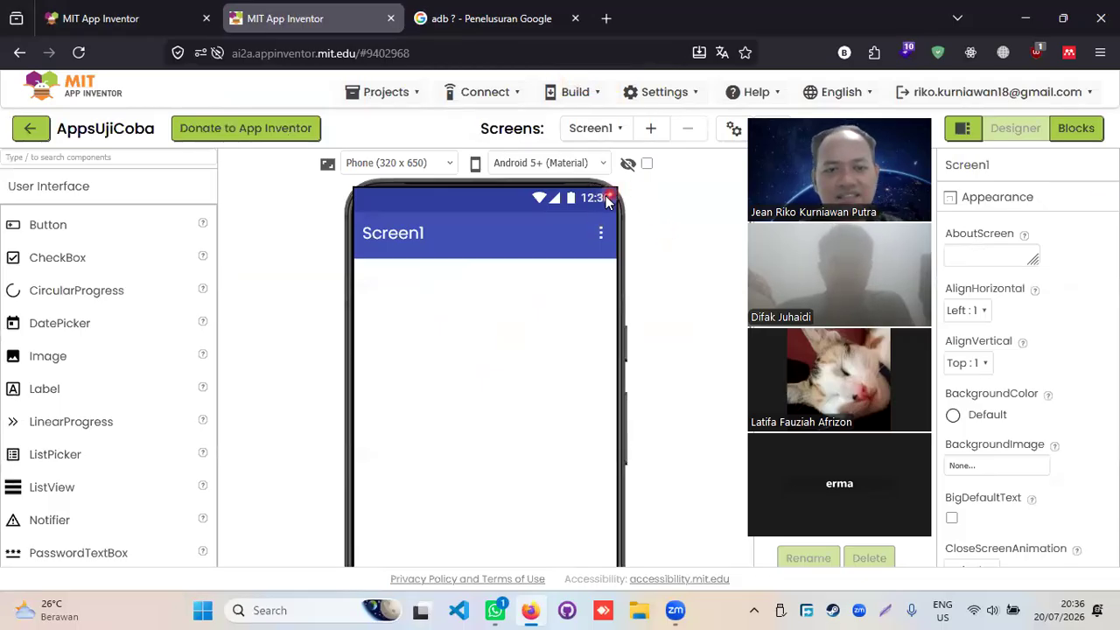
{"action": "scroll", "coordinate": [562, 291], "scroll_direction": "down", "scroll_amount": 3}
{"action": "scroll", "coordinate": [563, 292], "scroll_direction": "up", "scroll_amount": 3}
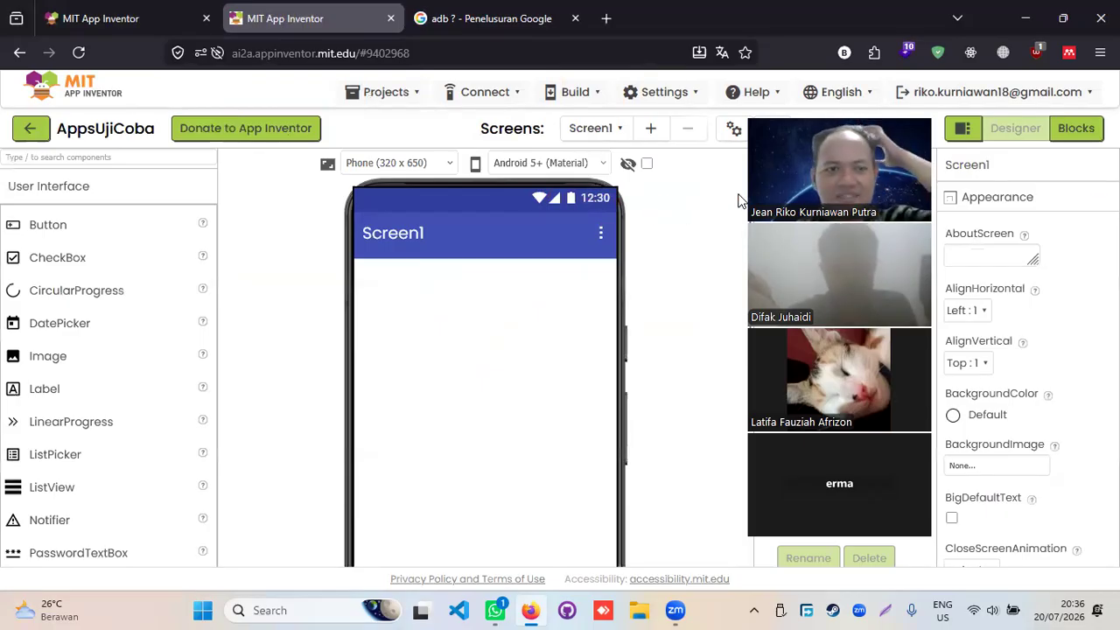
{"action": "left_click_drag", "start_coordinate": [778, 199], "coordinate": [648, 213]}
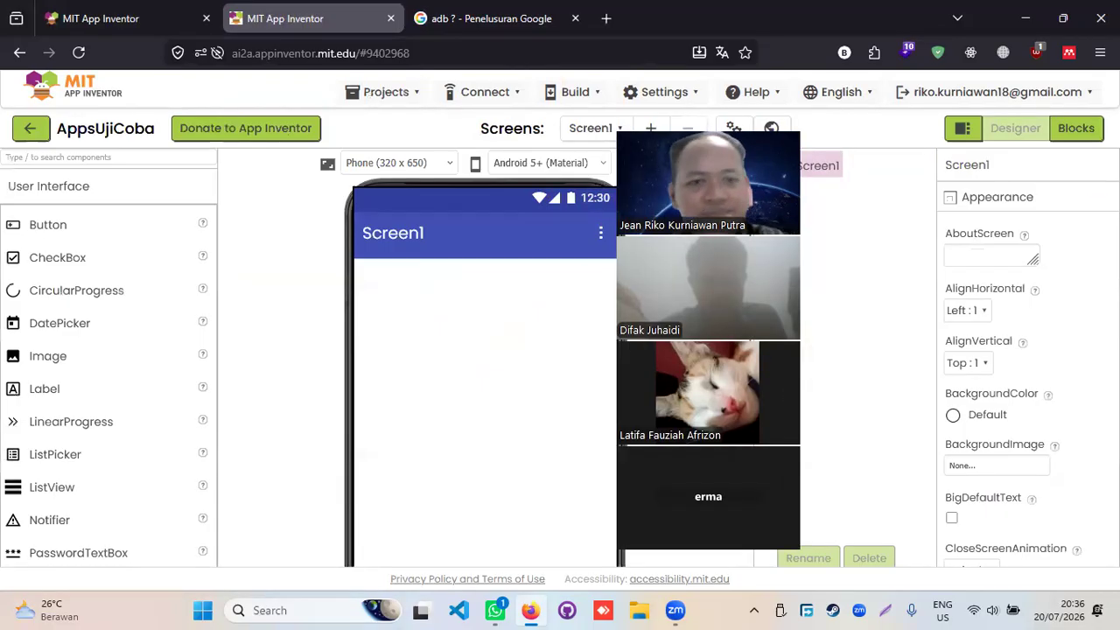
{"action": "scroll", "coordinate": [127, 306], "scroll_direction": "down", "scroll_amount": 5}
{"action": "scroll", "coordinate": [127, 306], "scroll_direction": "up", "scroll_amount": 5}
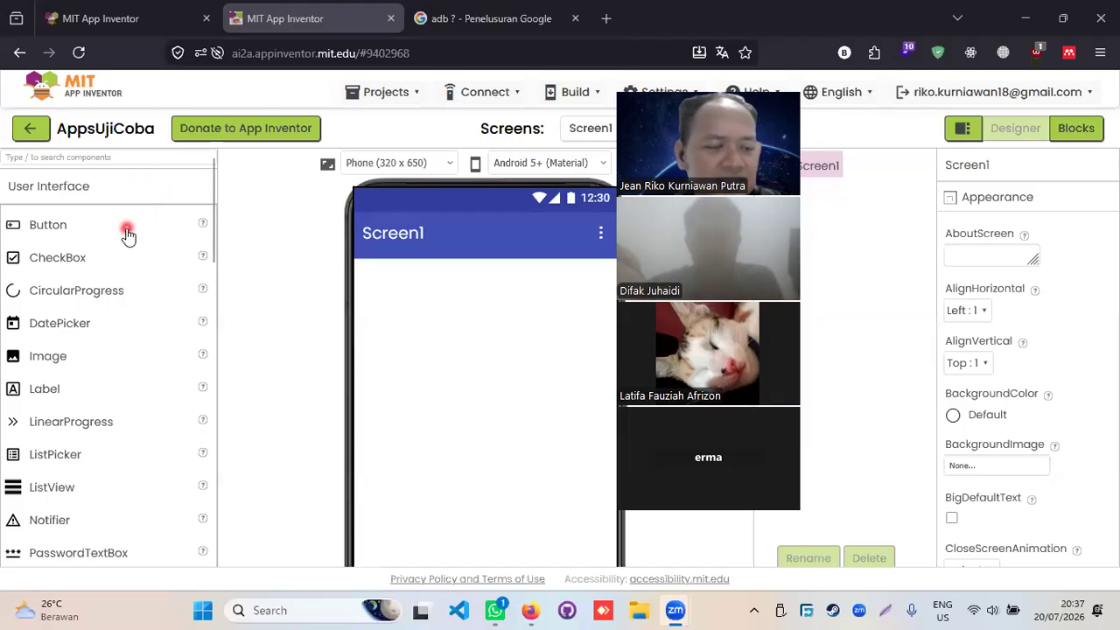
{"action": "scroll", "coordinate": [39, 276], "scroll_direction": "down", "scroll_amount": 6}
{"action": "scroll", "coordinate": [43, 284], "scroll_direction": "up", "scroll_amount": 6}
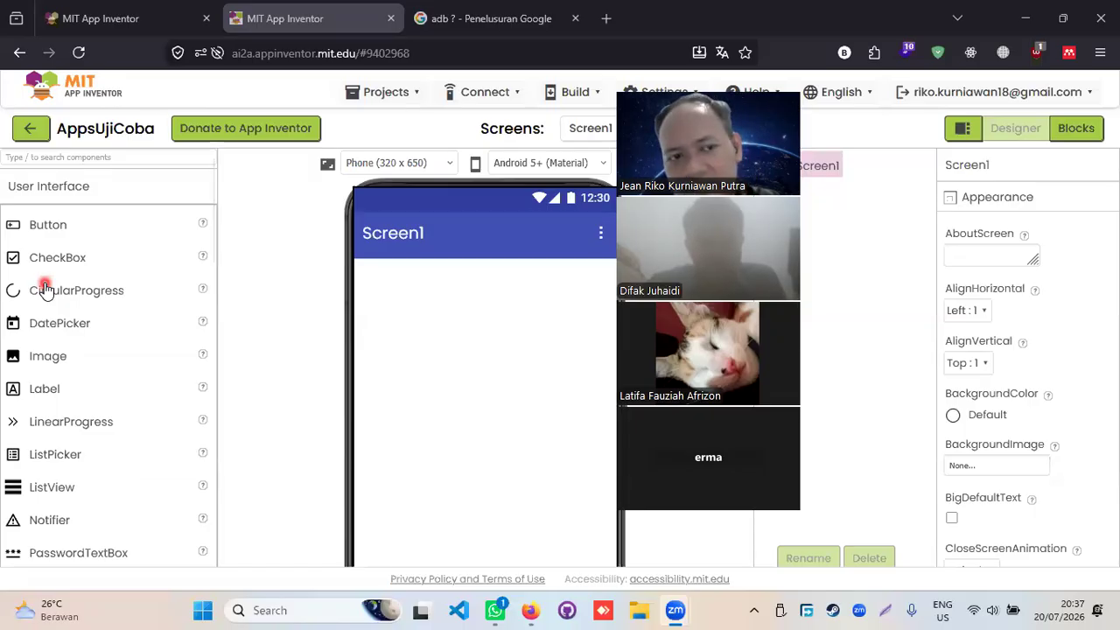
{"action": "scroll", "coordinate": [45, 290], "scroll_direction": "down", "scroll_amount": 3}
{"action": "scroll", "coordinate": [45, 291], "scroll_direction": "up", "scroll_amount": 3}
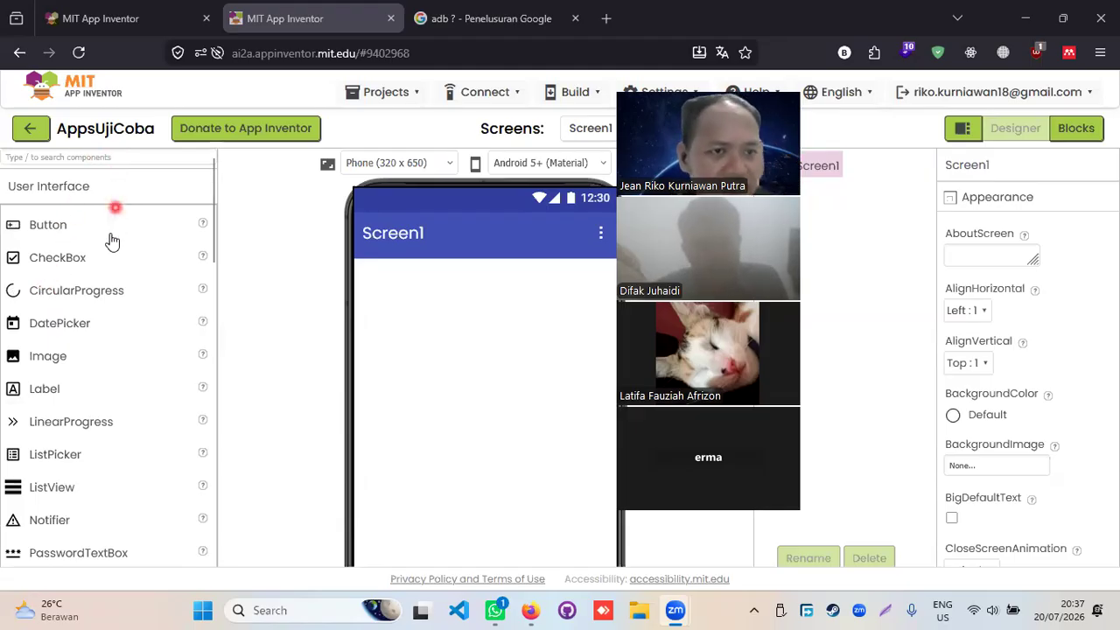
{"action": "scroll", "coordinate": [112, 262], "scroll_direction": "down", "scroll_amount": 5}
{"action": "scroll", "coordinate": [112, 312], "scroll_direction": "down", "scroll_amount": 5}
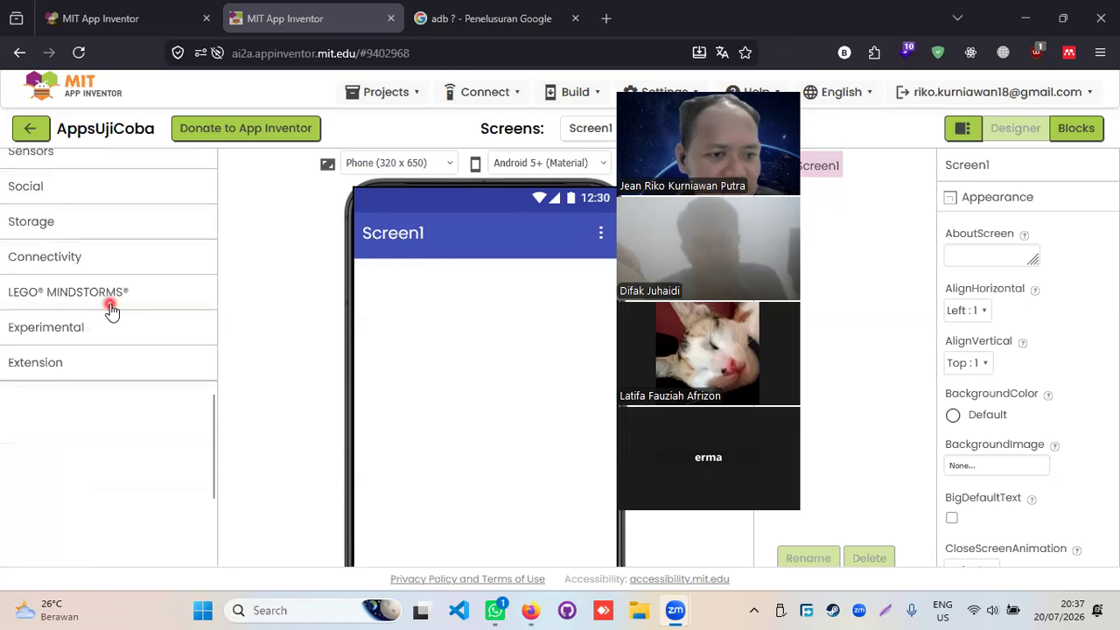
{"action": "scroll", "coordinate": [111, 309], "scroll_direction": "up", "scroll_amount": 5}
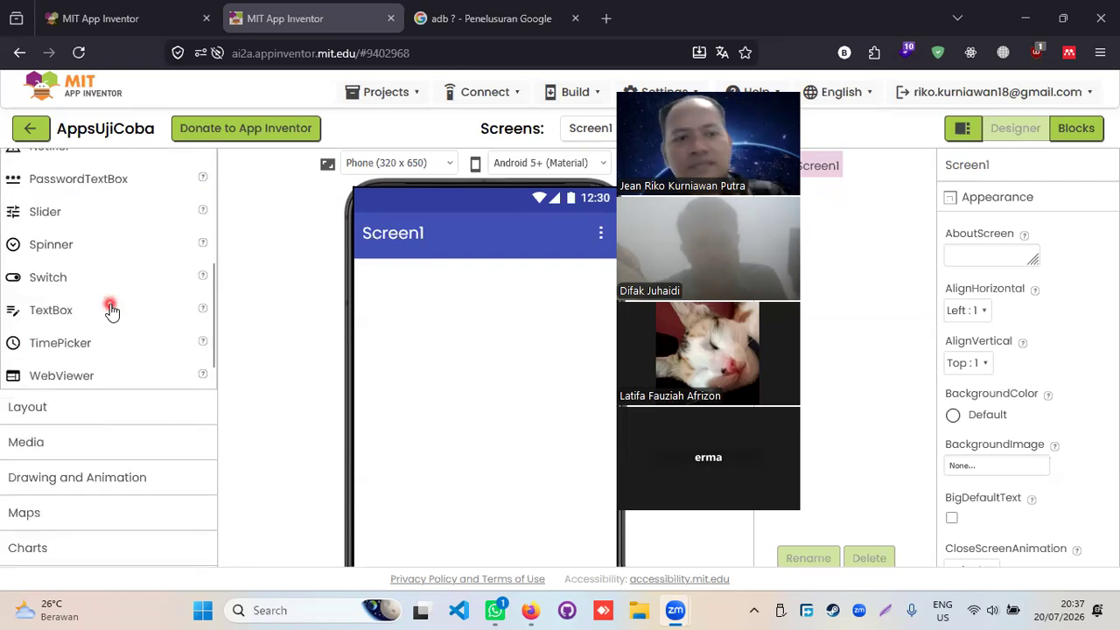
{"action": "scroll", "coordinate": [111, 306], "scroll_direction": "up", "scroll_amount": 5}
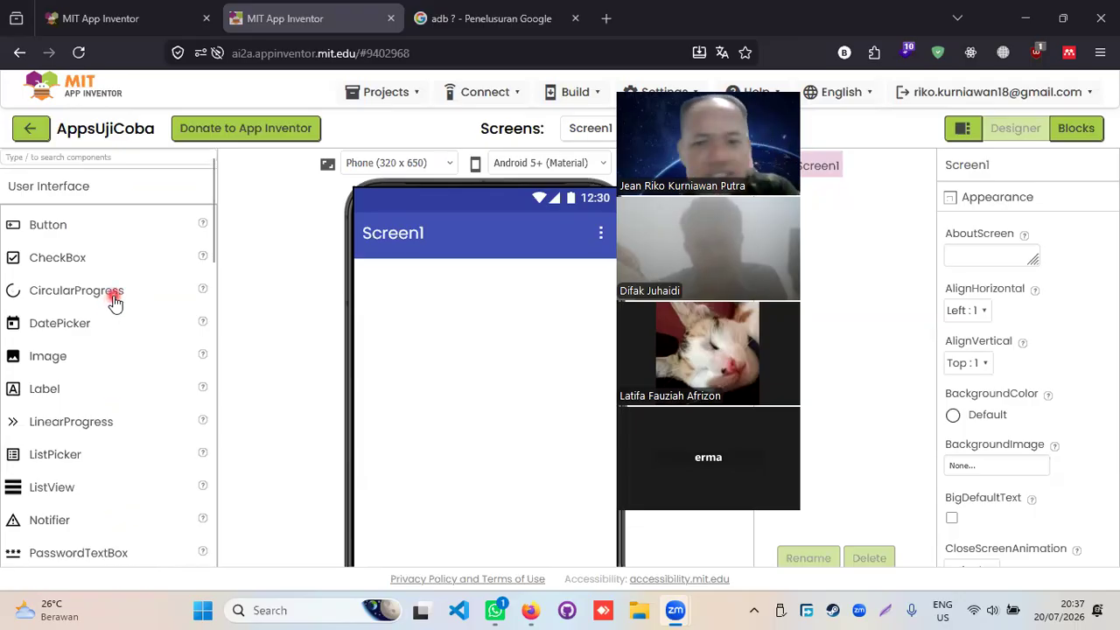
{"action": "left_click_drag", "start_coordinate": [55, 232], "coordinate": [490, 349]}
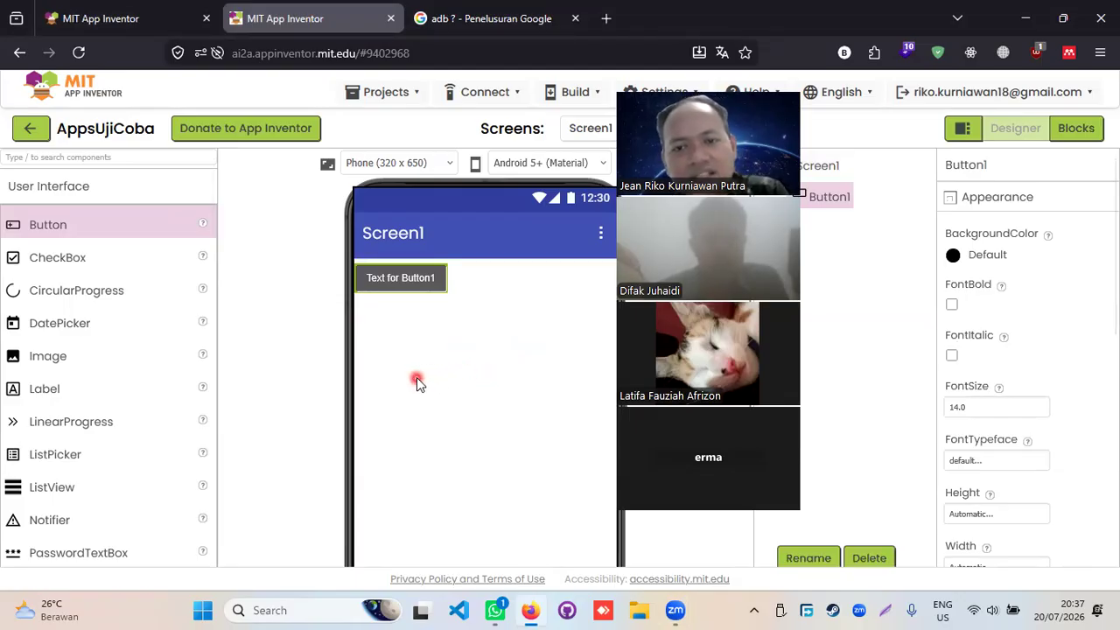
{"action": "left_click", "coordinate": [413, 290]}
{"action": "left_click_drag", "start_coordinate": [415, 287], "coordinate": [481, 422]}
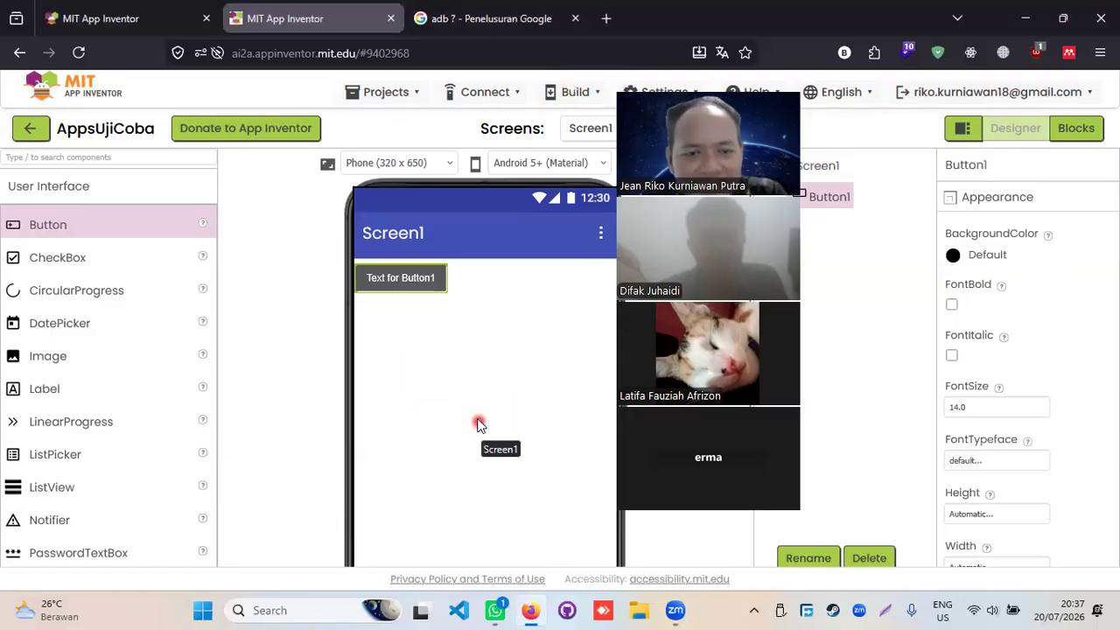
{"action": "left_click", "coordinate": [411, 283]}
{"action": "left_click", "coordinate": [502, 295]}
{"action": "left_click", "coordinate": [414, 289]}
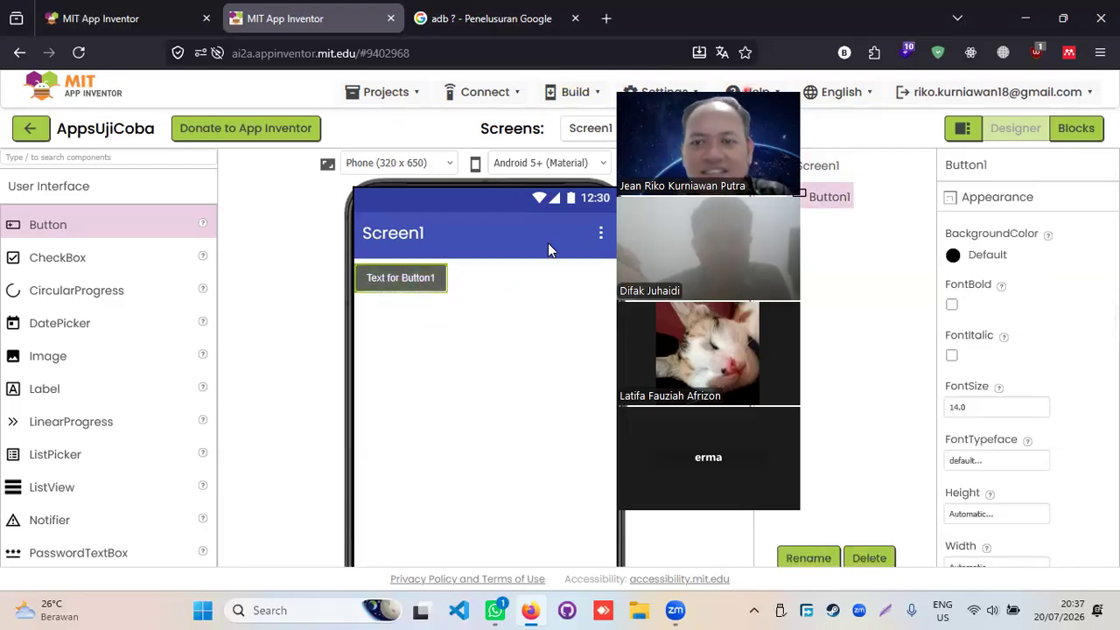
{"action": "left_click_drag", "start_coordinate": [670, 249], "coordinate": [328, 262]}
{"action": "left_click", "coordinate": [824, 200]}
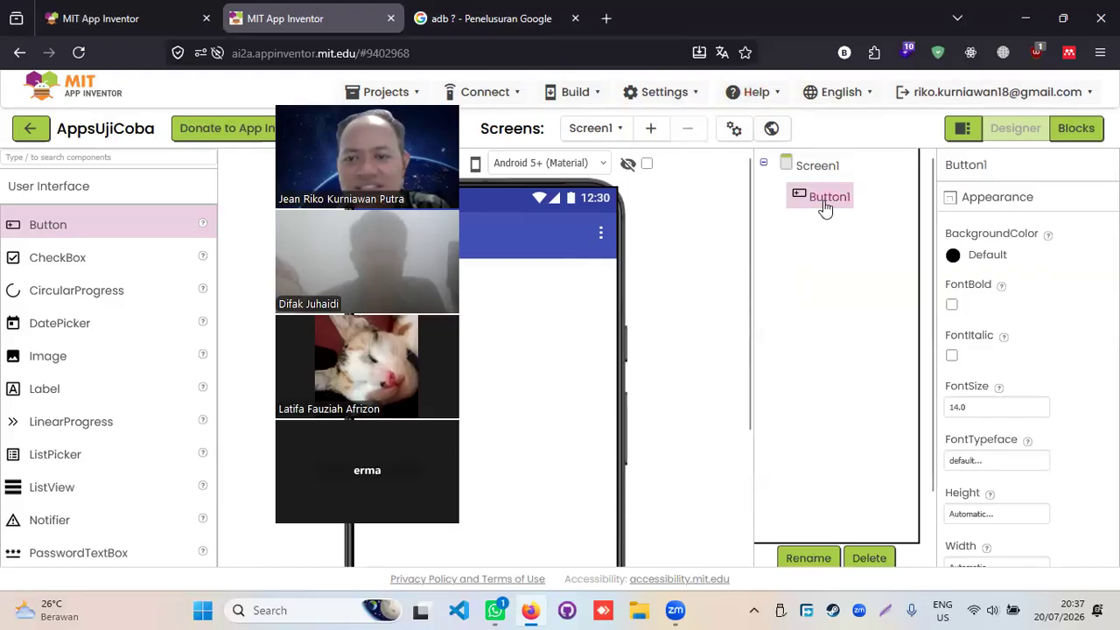
{"action": "scroll", "coordinate": [858, 261], "scroll_direction": "down", "scroll_amount": 1}
{"action": "scroll", "coordinate": [858, 267], "scroll_direction": "down", "scroll_amount": 2}
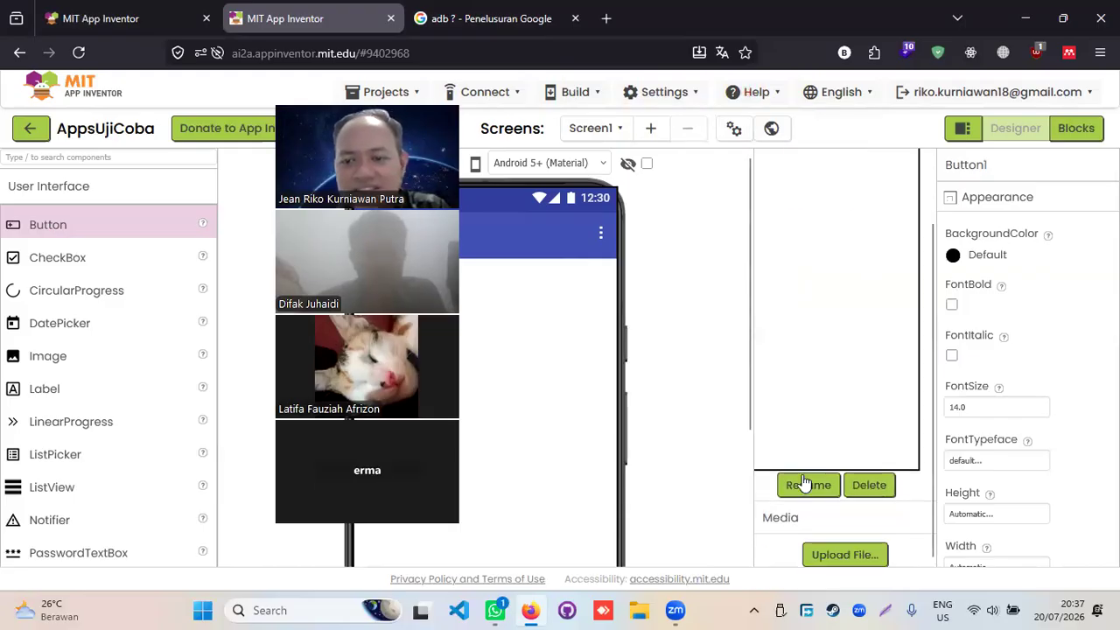
{"action": "left_click", "coordinate": [869, 485]}
{"action": "left_click", "coordinate": [600, 379]}
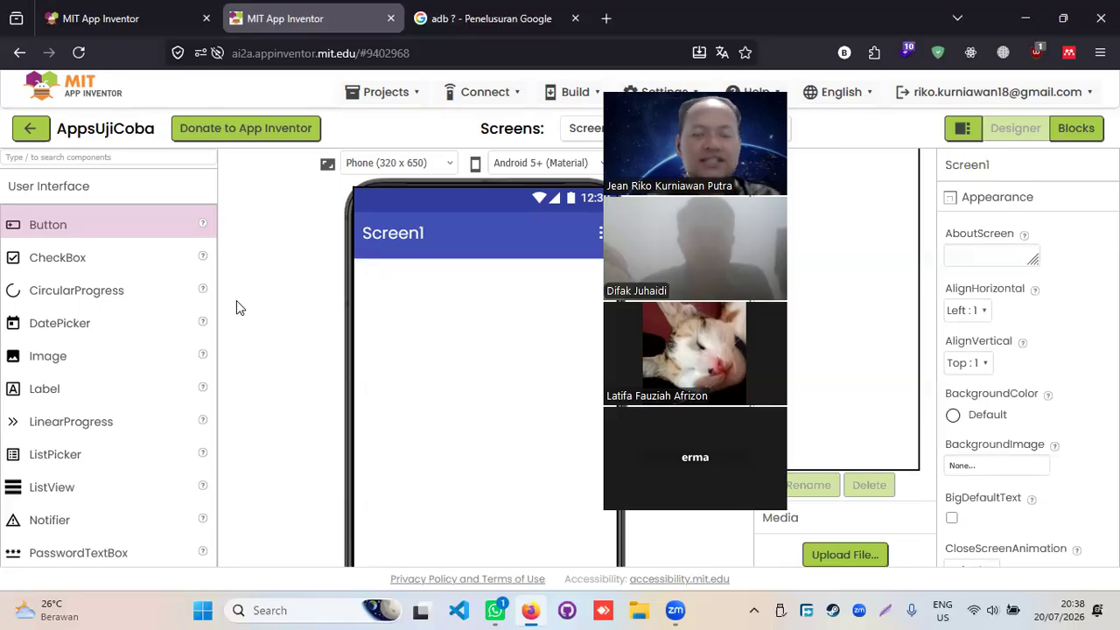
- Place a Label ('Text for Label1') on Screen1 with a TextBox ('Hint for TextBox1') below it
{"action": "scroll", "coordinate": [125, 359], "scroll_direction": "down", "scroll_amount": 3}
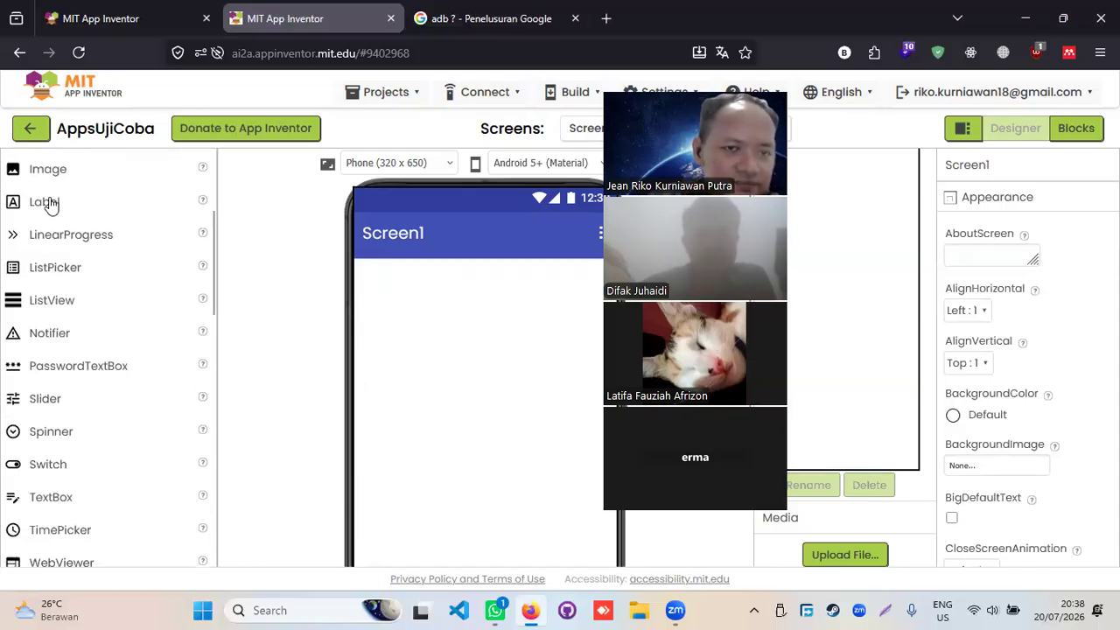
{"action": "scroll", "coordinate": [95, 331], "scroll_direction": "down", "scroll_amount": 3}
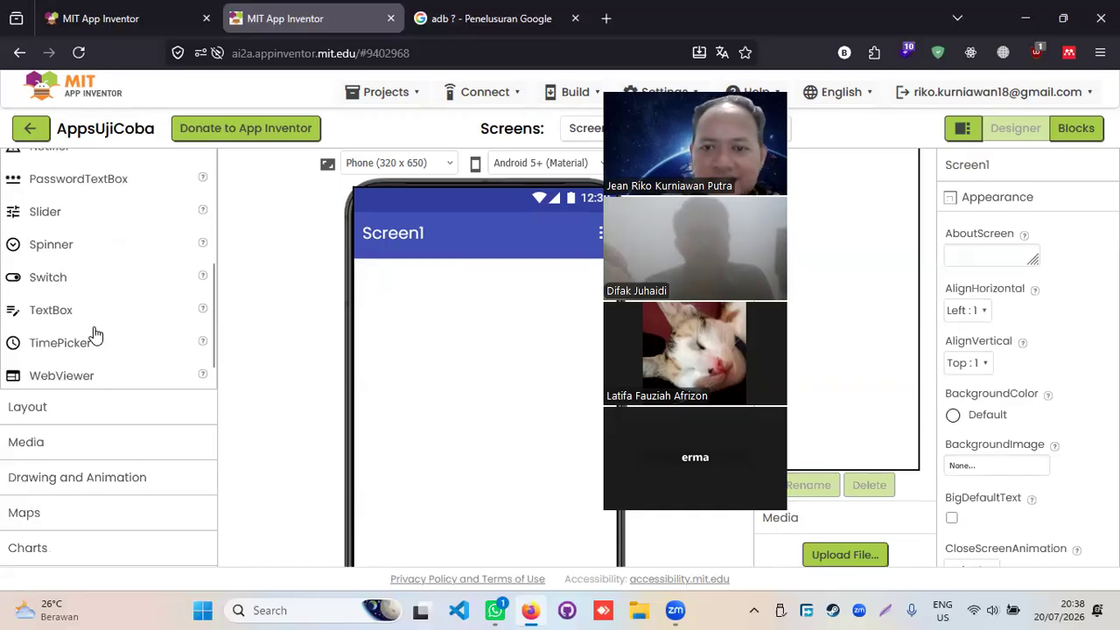
{"action": "scroll", "coordinate": [96, 334], "scroll_direction": "up", "scroll_amount": 3}
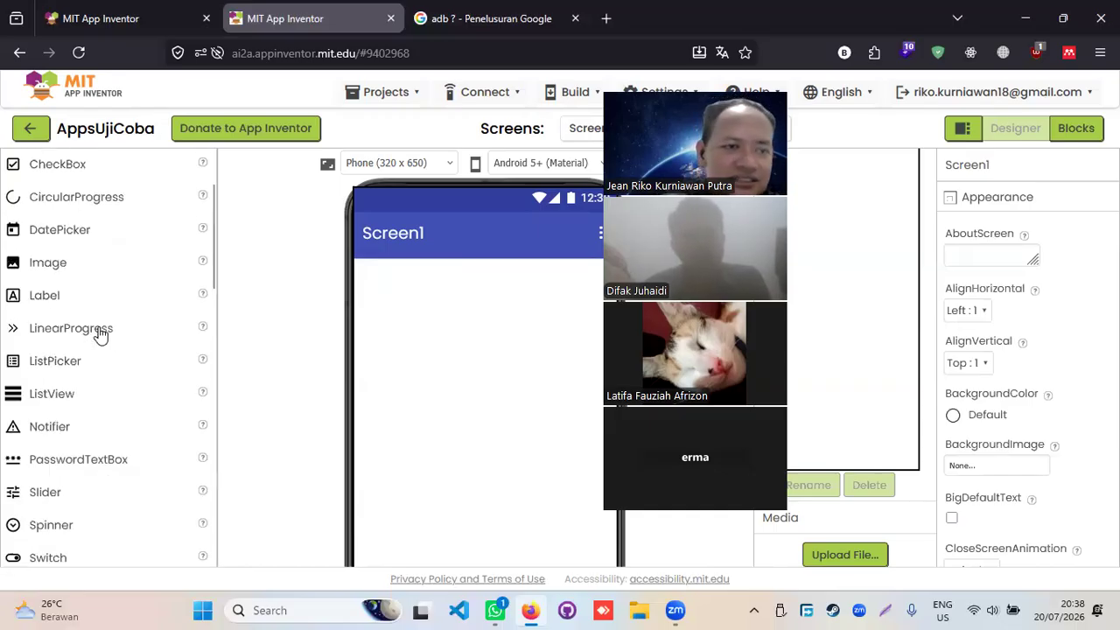
{"action": "left_click_drag", "start_coordinate": [57, 293], "coordinate": [458, 300]}
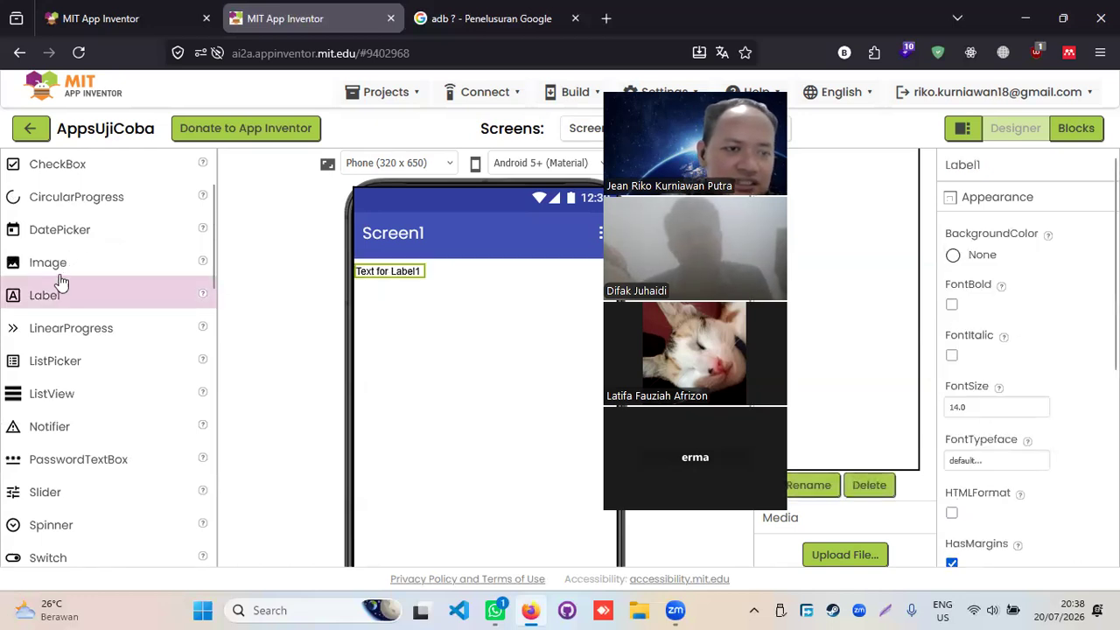
{"action": "scroll", "coordinate": [93, 453], "scroll_direction": "down", "scroll_amount": 5}
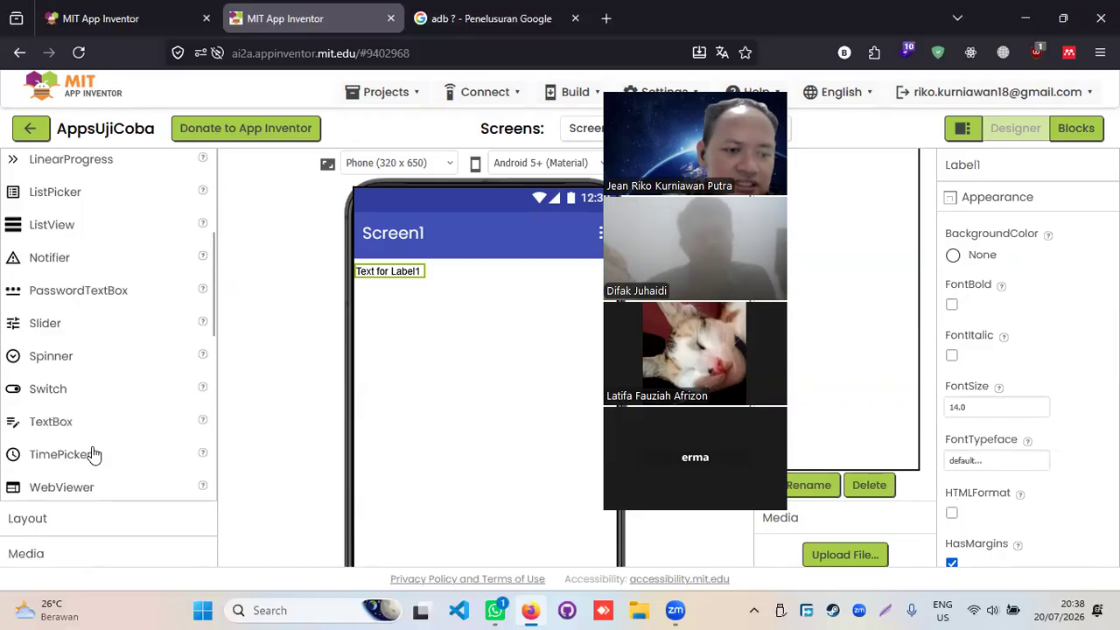
{"action": "left_click_drag", "start_coordinate": [155, 402], "coordinate": [440, 339]}
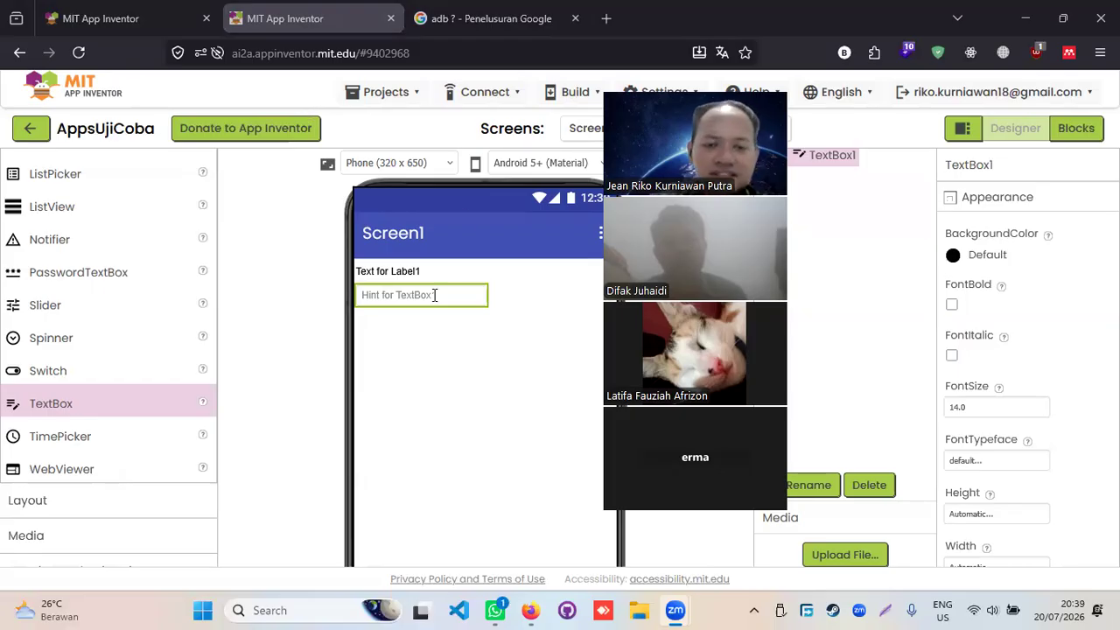
- Delete TextBox1 and then Label1 from Screen1, confirming each deletion
{"action": "left_click", "coordinate": [394, 271]}
{"action": "left_click_drag", "start_coordinate": [394, 272], "coordinate": [432, 294]}
{"action": "left_click", "coordinate": [432, 294]}
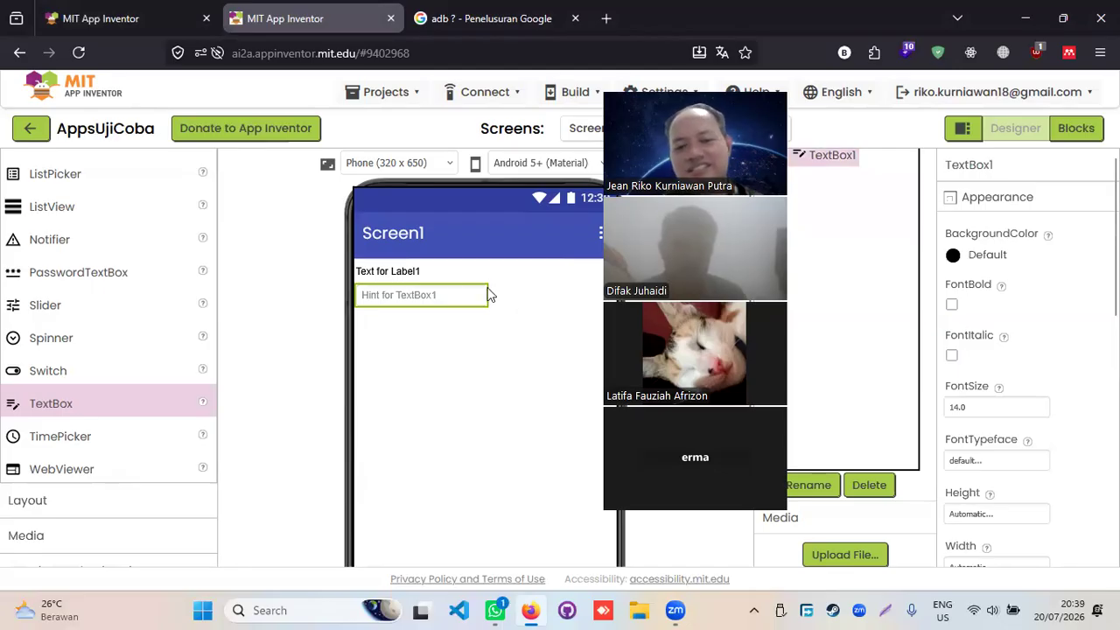
{"action": "key", "text": "Delete"}
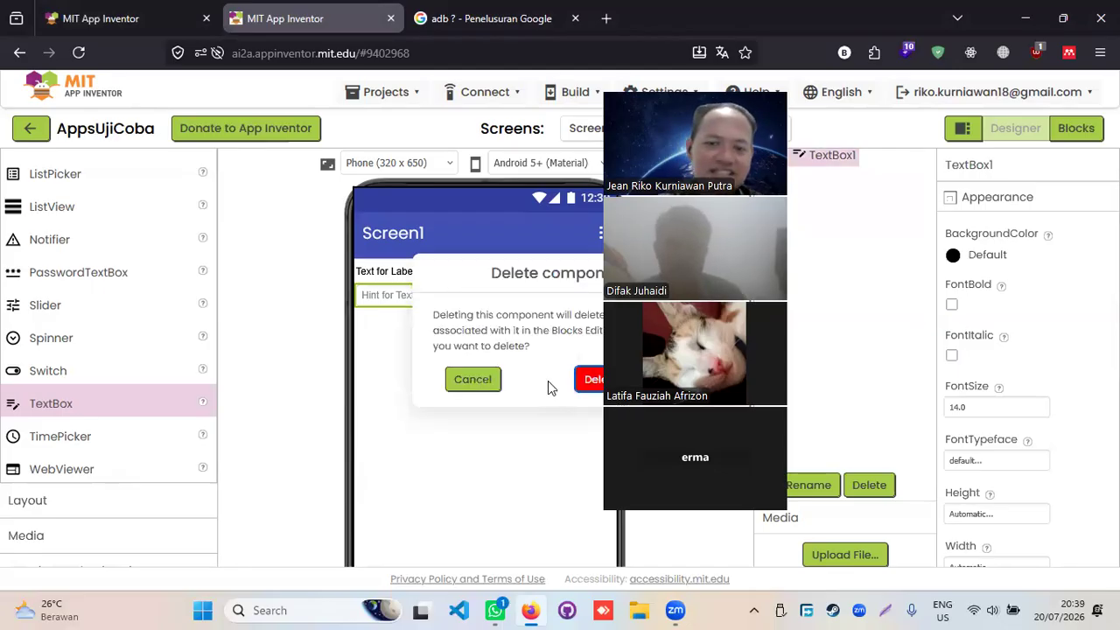
{"action": "left_click", "coordinate": [591, 381]}
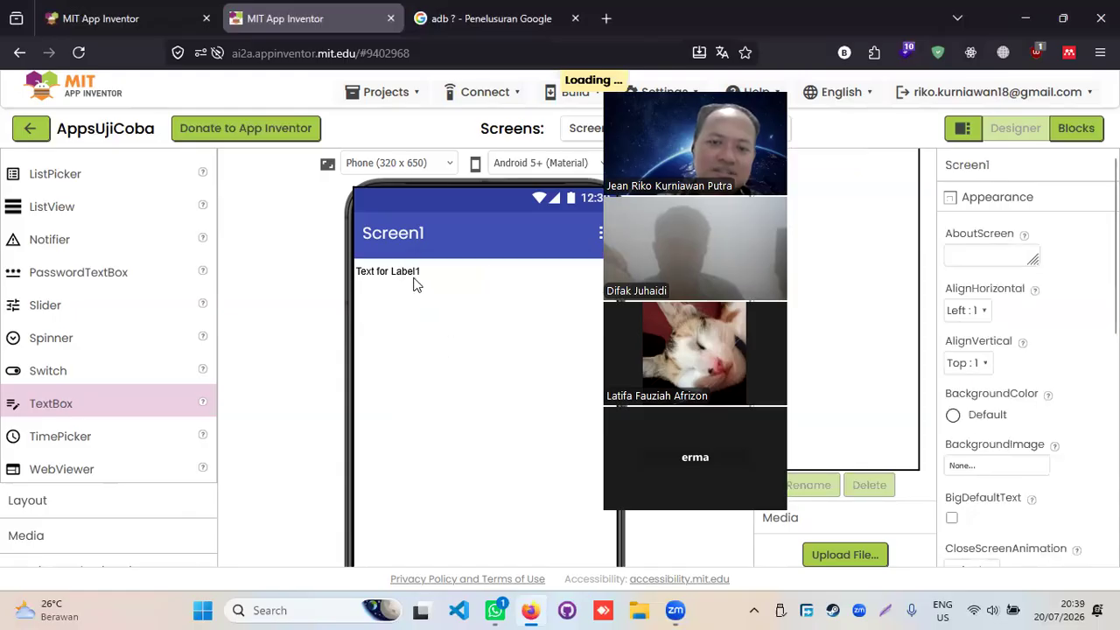
{"action": "left_click", "coordinate": [413, 274]}
{"action": "key", "text": "Delete"}
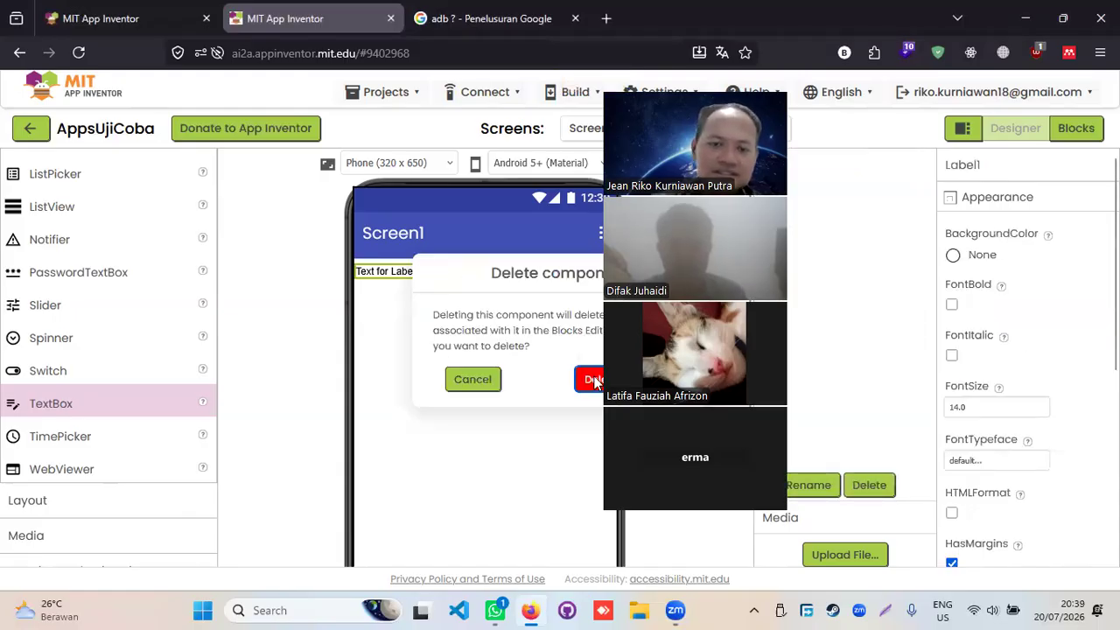
{"action": "left_click", "coordinate": [587, 378]}
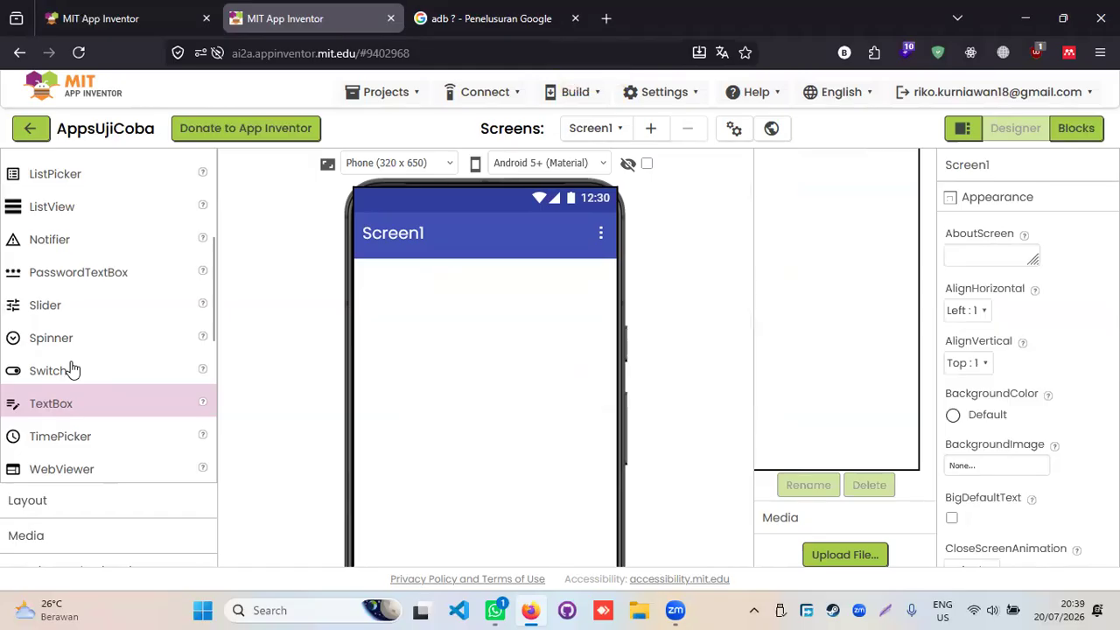
{"action": "scroll", "coordinate": [108, 349], "scroll_direction": "up", "scroll_amount": 3}
{"action": "scroll", "coordinate": [108, 348], "scroll_direction": "up", "scroll_amount": 2}
{"action": "scroll", "coordinate": [108, 348], "scroll_direction": "down", "scroll_amount": 8}
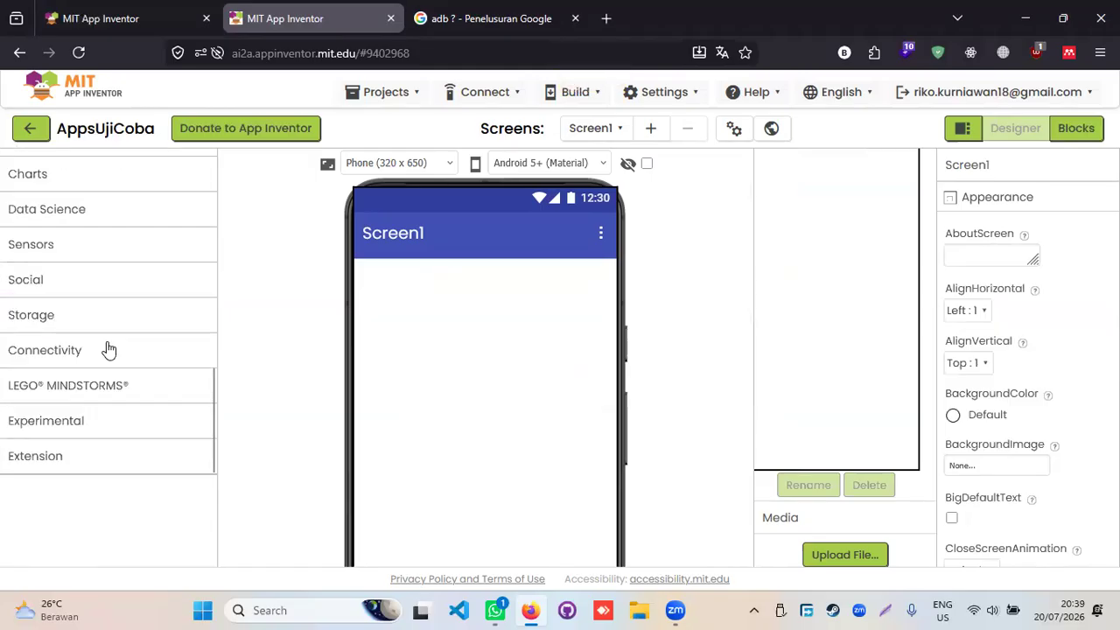
{"action": "scroll", "coordinate": [108, 348], "scroll_direction": "up", "scroll_amount": 3}
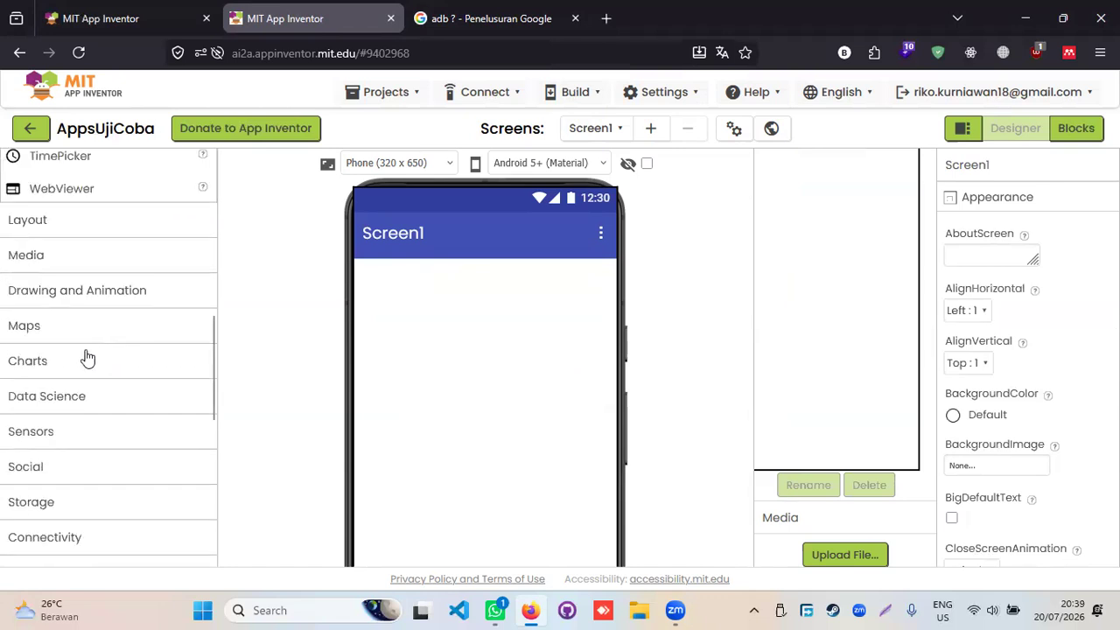
{"action": "scroll", "coordinate": [50, 345], "scroll_direction": "down", "scroll_amount": 2}
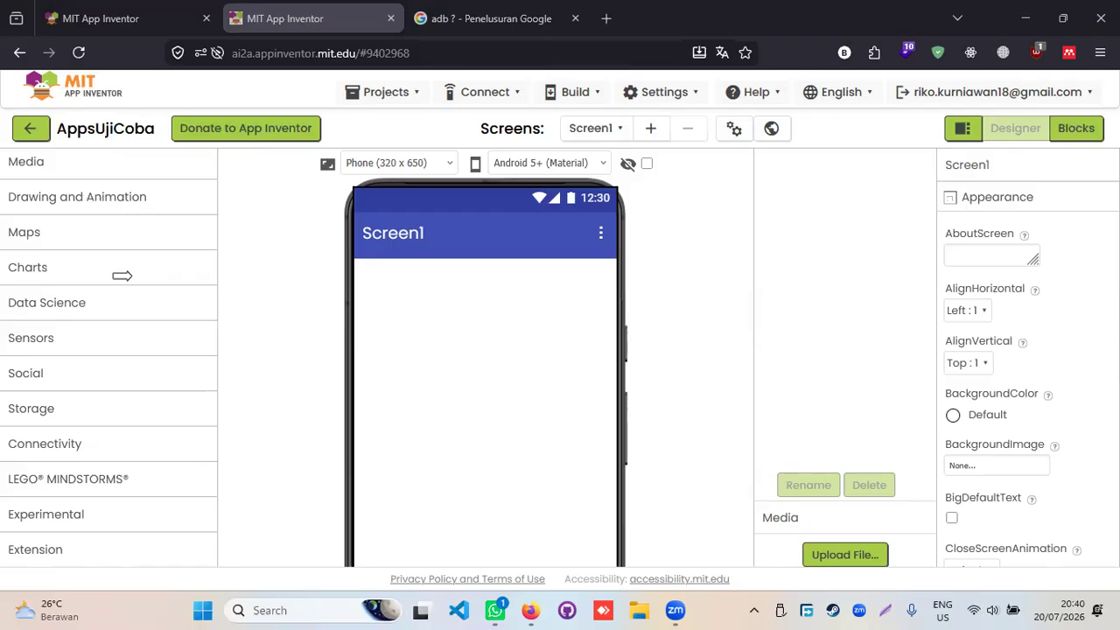
{"action": "scroll", "coordinate": [131, 282], "scroll_direction": "up", "scroll_amount": 5}
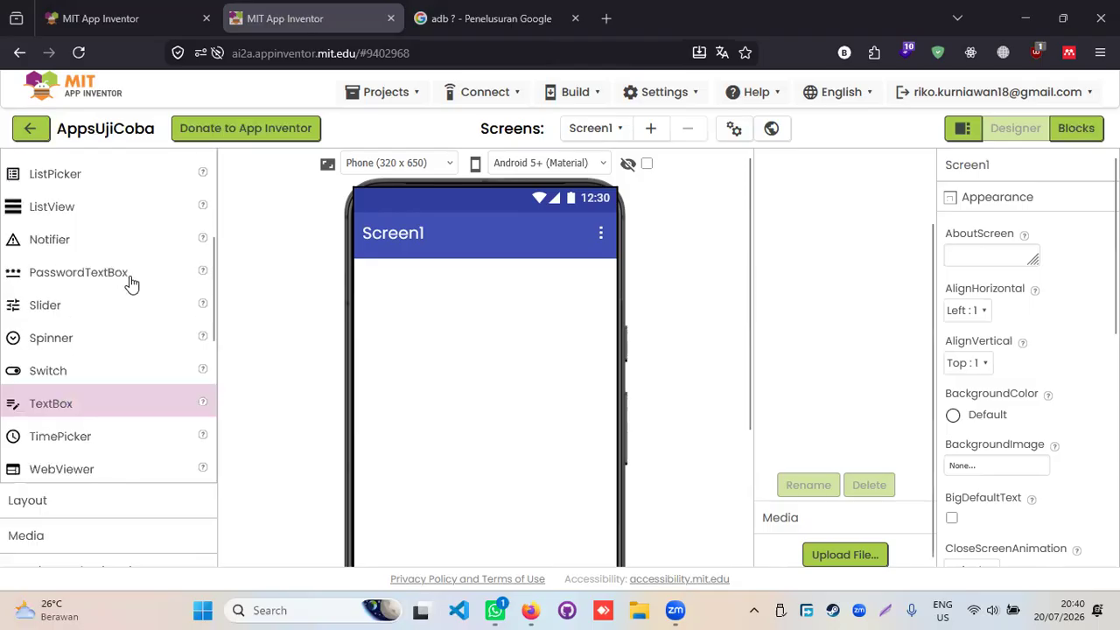
{"action": "scroll", "coordinate": [131, 283], "scroll_direction": "down", "scroll_amount": 3}
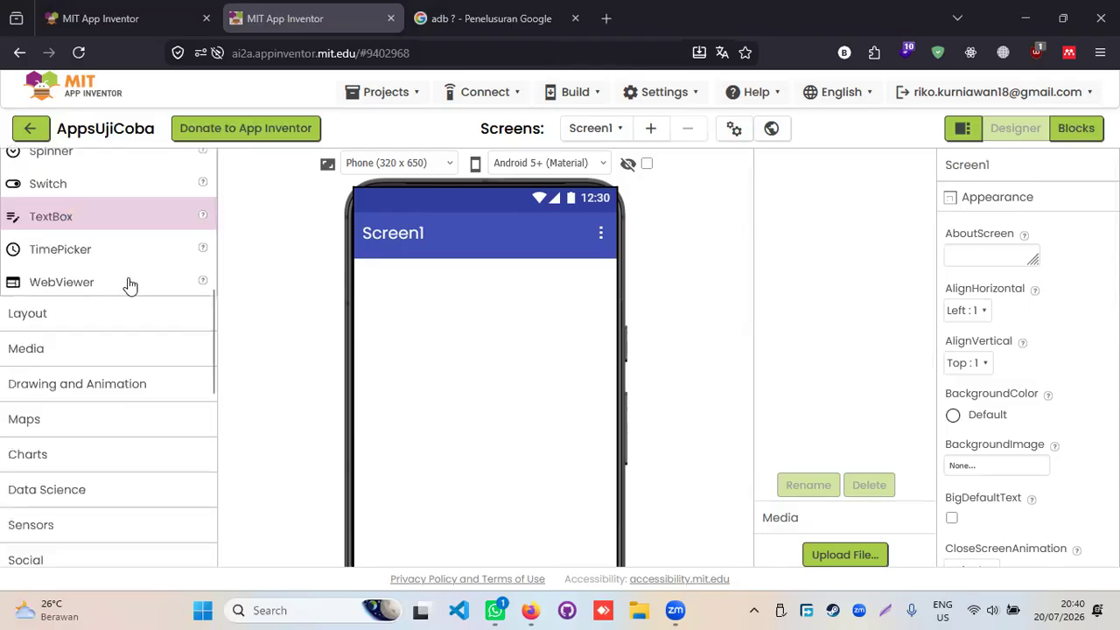
- Expand the Layout palette group to list the arrangement components
{"action": "left_click", "coordinate": [94, 318]}
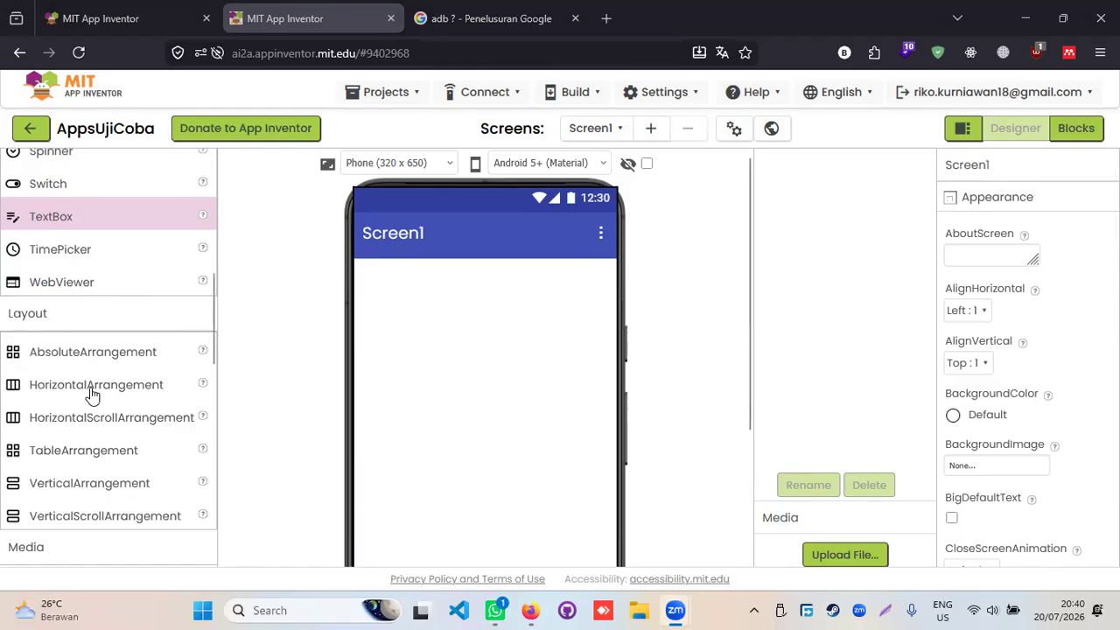
{"action": "scroll", "coordinate": [77, 448], "scroll_direction": "down", "scroll_amount": 1}
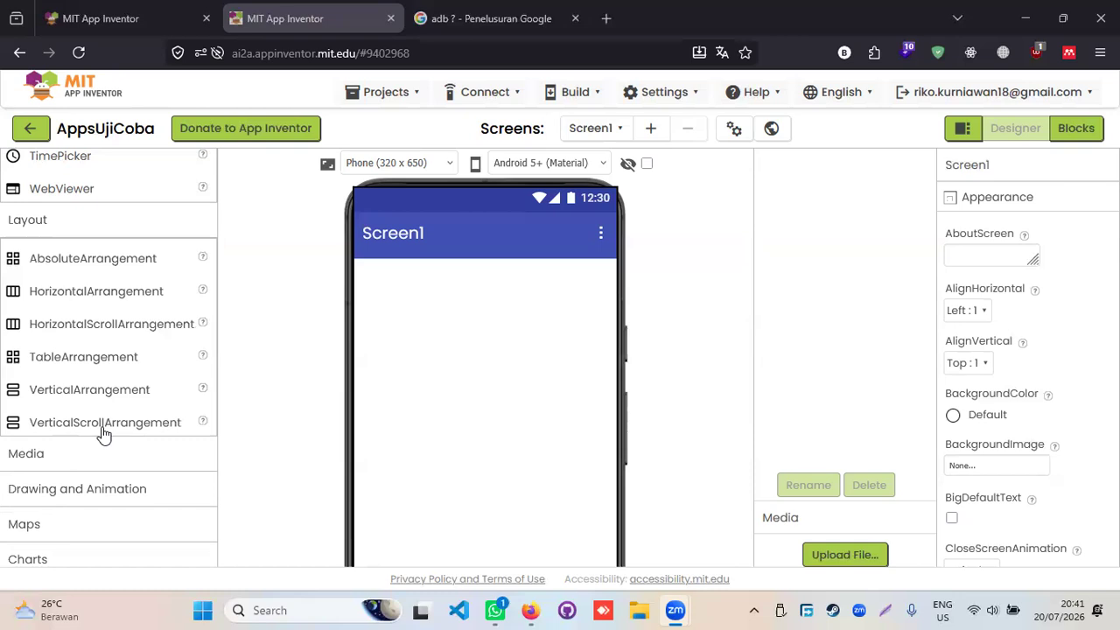
- Add a VerticalScrollArrangement to Screen1 and set its Width to Fill parent
{"action": "left_click_drag", "start_coordinate": [132, 427], "coordinate": [432, 316]}
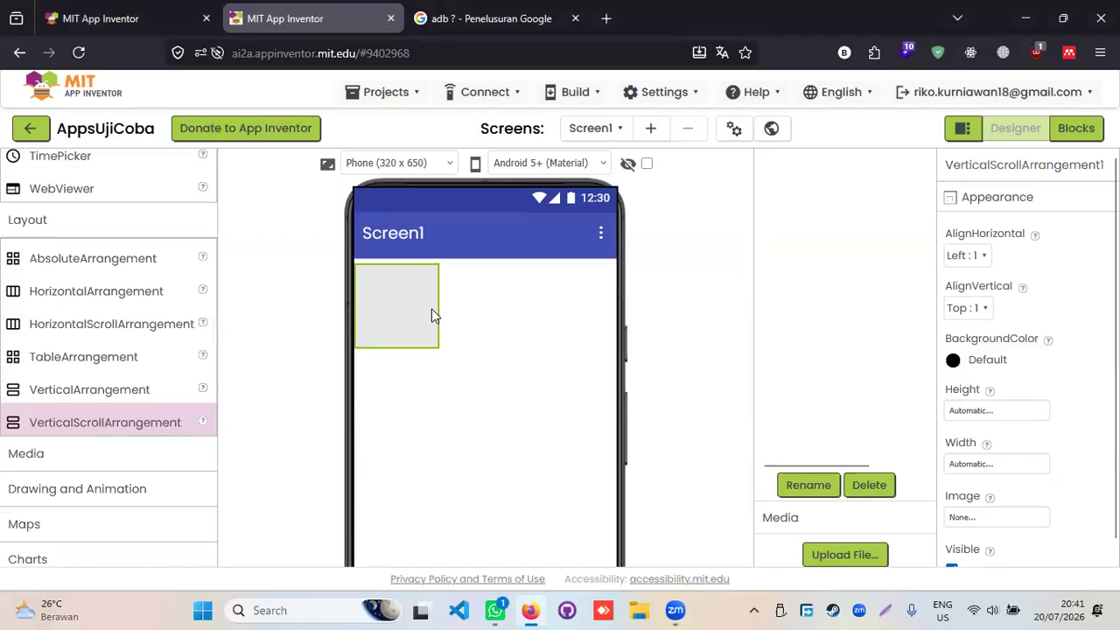
{"action": "mouse_move", "coordinate": [405, 317]}
{"action": "left_mouse_down"}
{"action": "mouse_move", "coordinate": [453, 318]}
{"action": "mouse_move", "coordinate": [414, 315]}
{"action": "left_mouse_up"}
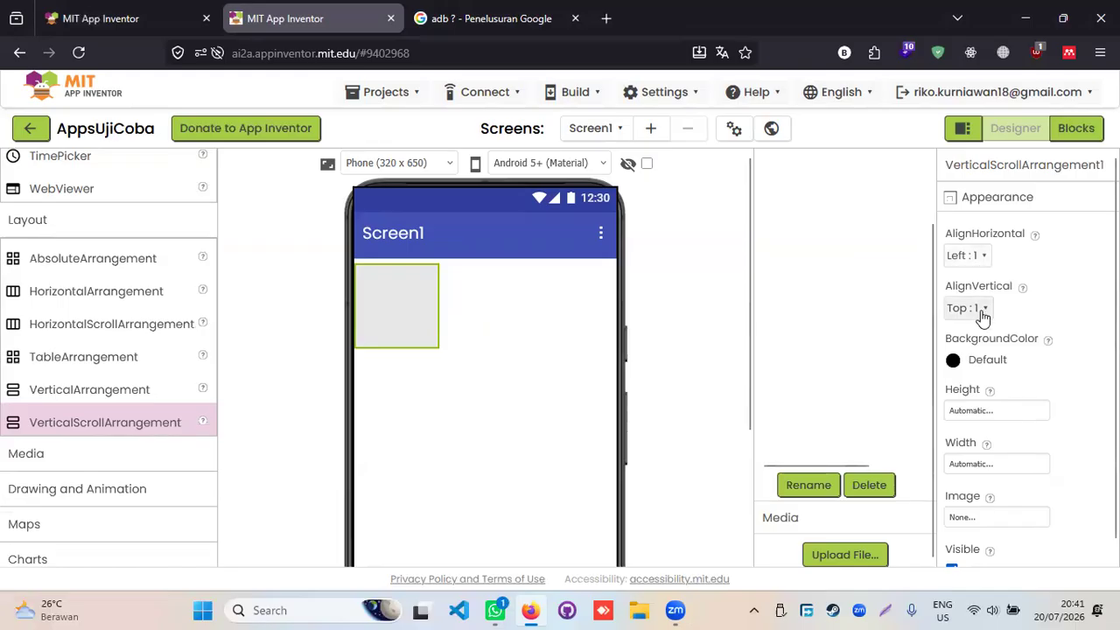
{"action": "scroll", "coordinate": [998, 385], "scroll_direction": "down", "scroll_amount": 1}
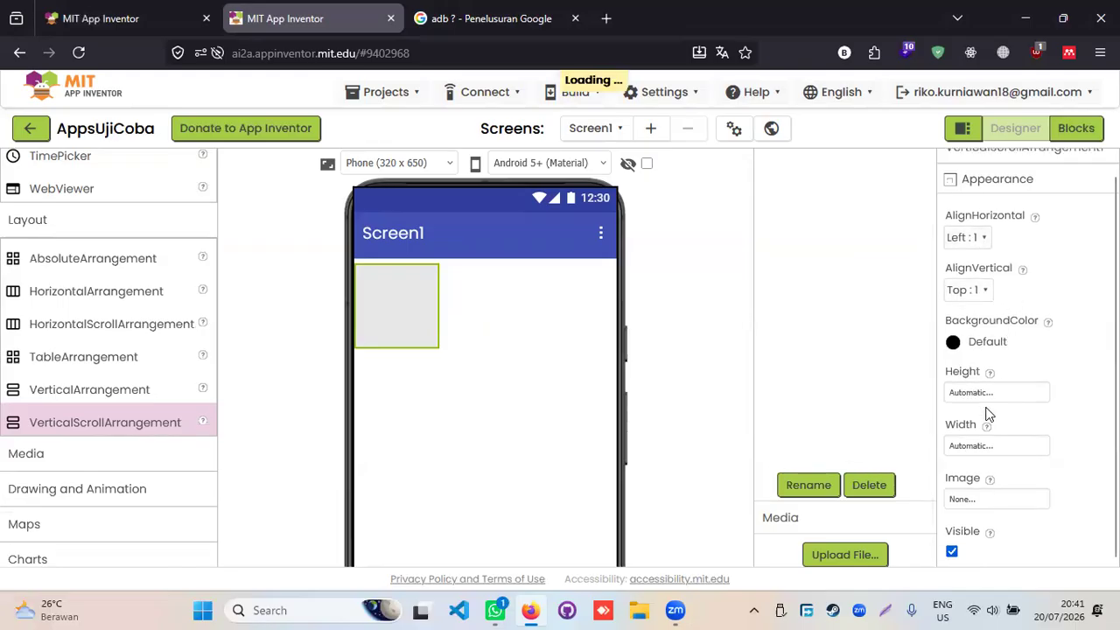
{"action": "left_click", "coordinate": [991, 391]}
{"action": "left_click", "coordinate": [1054, 368]}
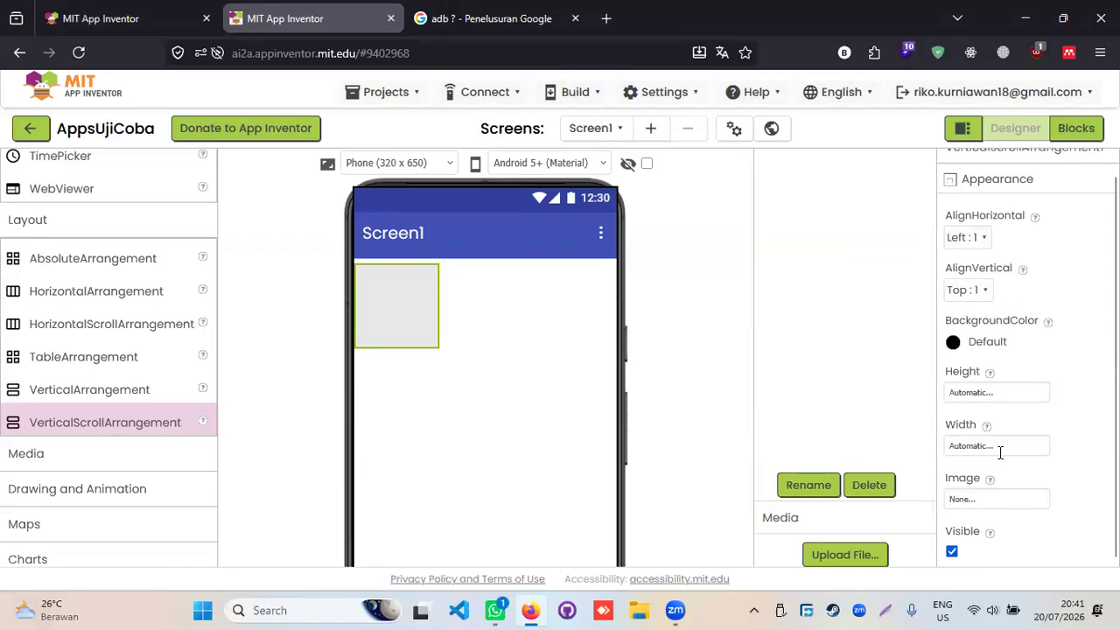
{"action": "left_click", "coordinate": [1000, 446]}
{"action": "left_click", "coordinate": [978, 465]}
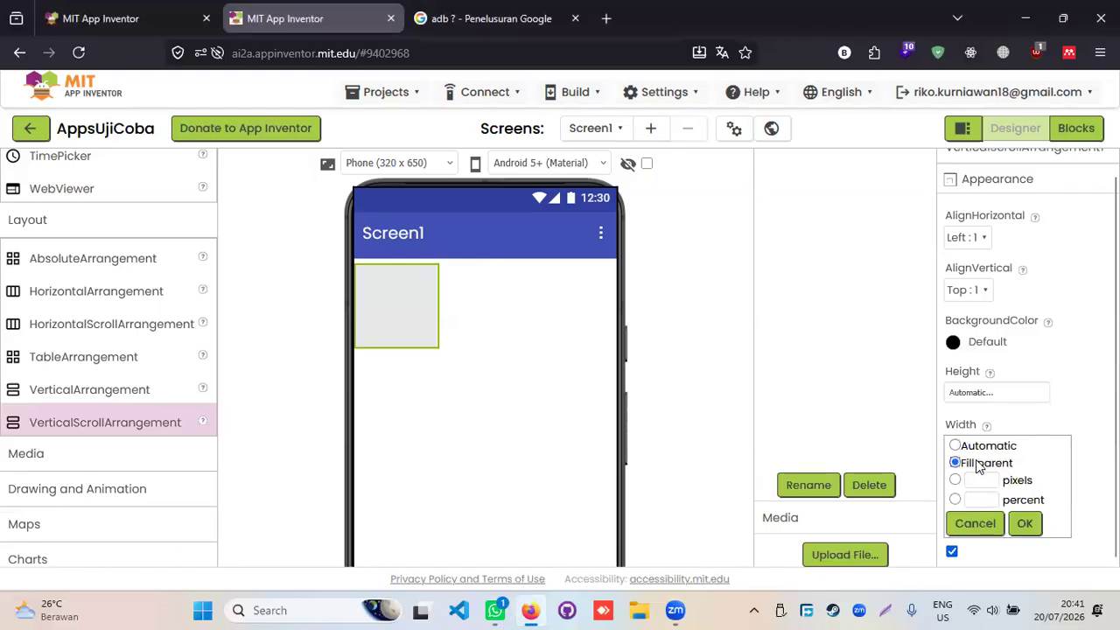
{"action": "left_click", "coordinate": [1022, 522]}
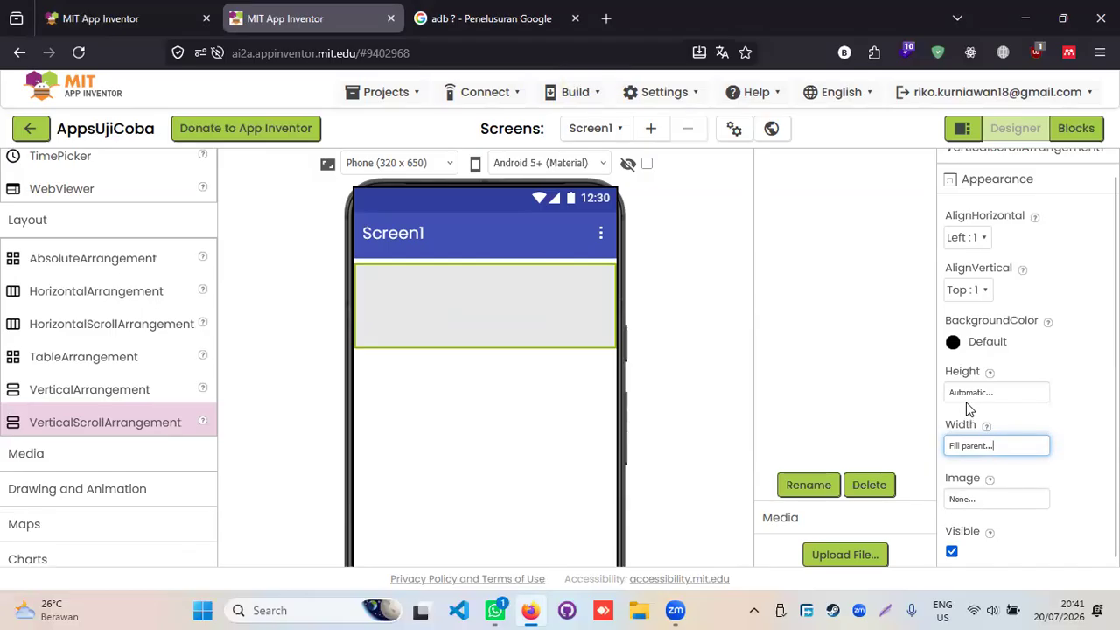
- Set the VerticalScrollArrangement's Height to Fill parent
{"action": "scroll", "coordinate": [162, 433], "scroll_direction": "down", "scroll_amount": 2}
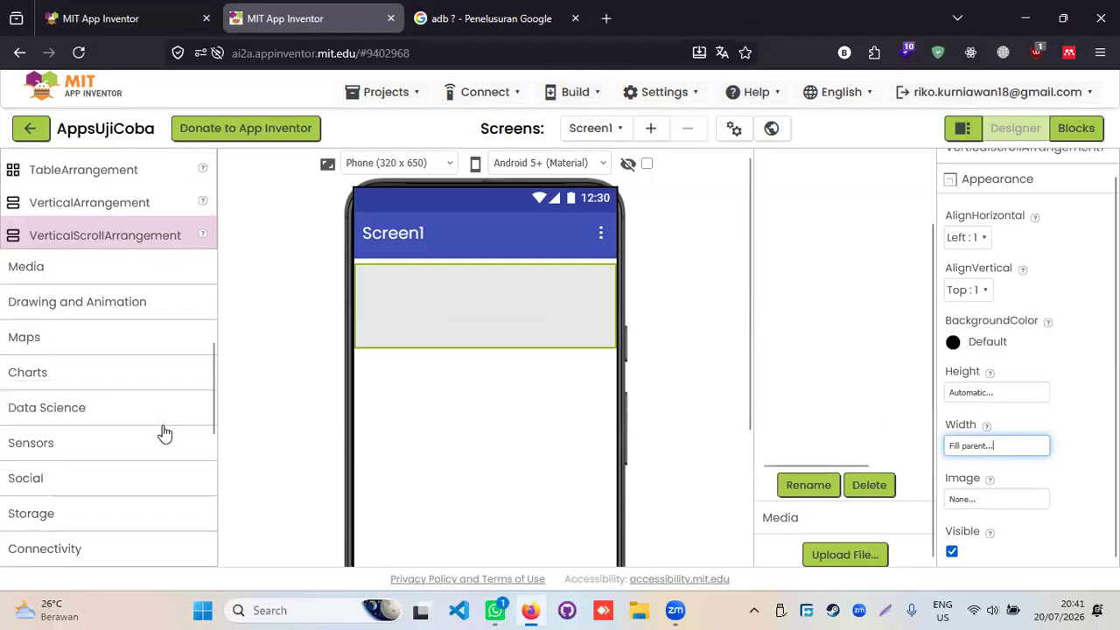
{"action": "left_click", "coordinate": [985, 394]}
{"action": "left_click", "coordinate": [987, 411]}
{"action": "left_click", "coordinate": [1023, 470]}
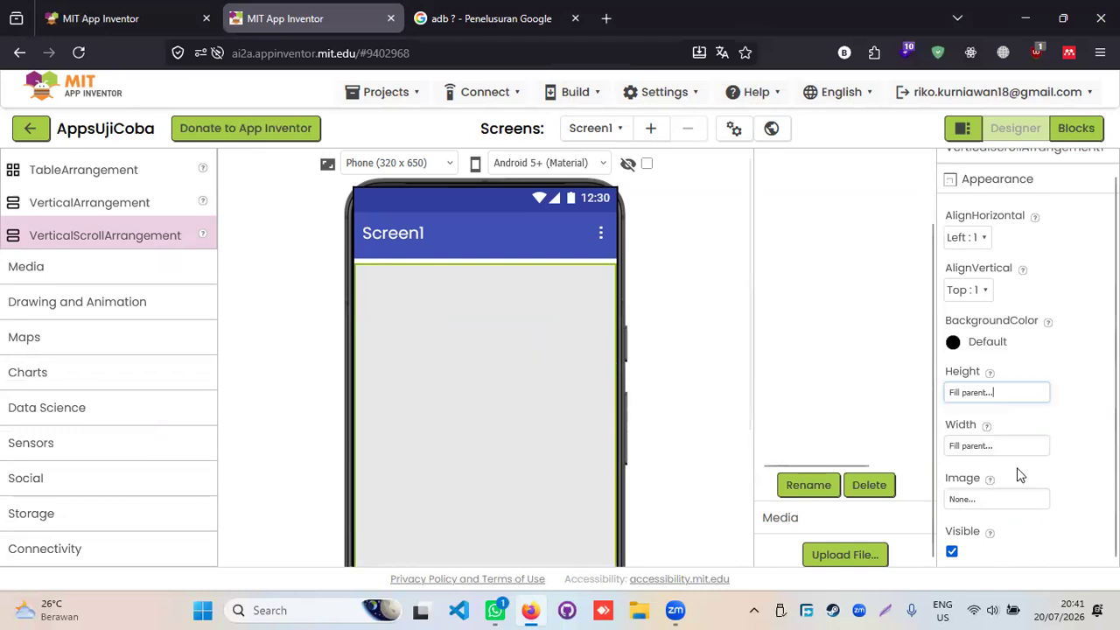
{"action": "scroll", "coordinate": [537, 362], "scroll_direction": "up", "scroll_amount": 5}
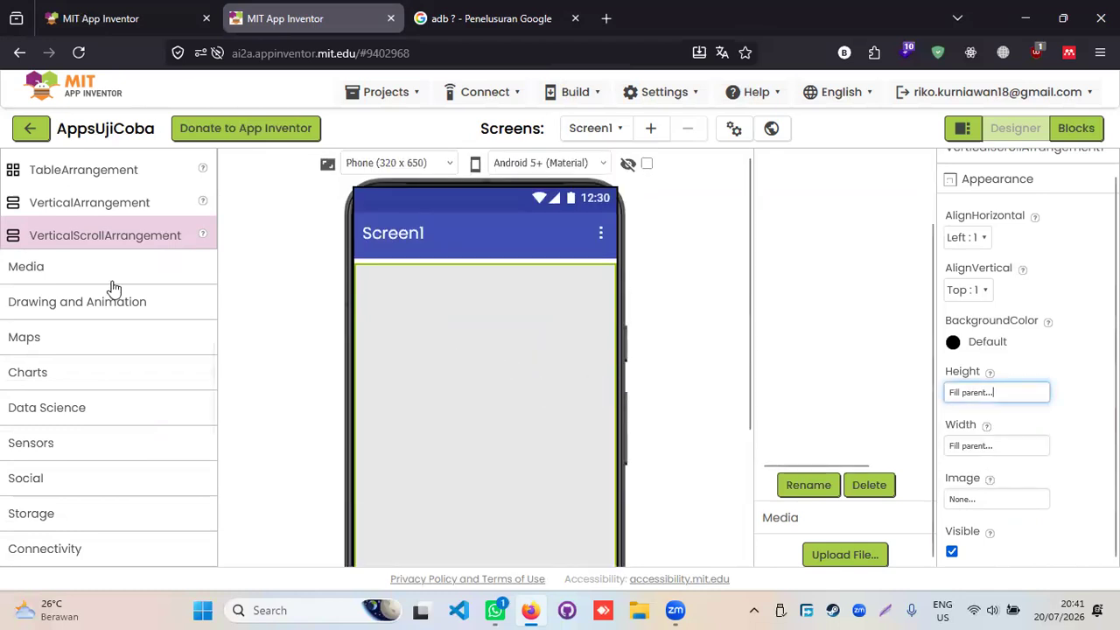
{"action": "scroll", "coordinate": [110, 287], "scroll_direction": "up", "scroll_amount": 6}
{"action": "scroll", "coordinate": [105, 283], "scroll_direction": "up", "scroll_amount": 2}
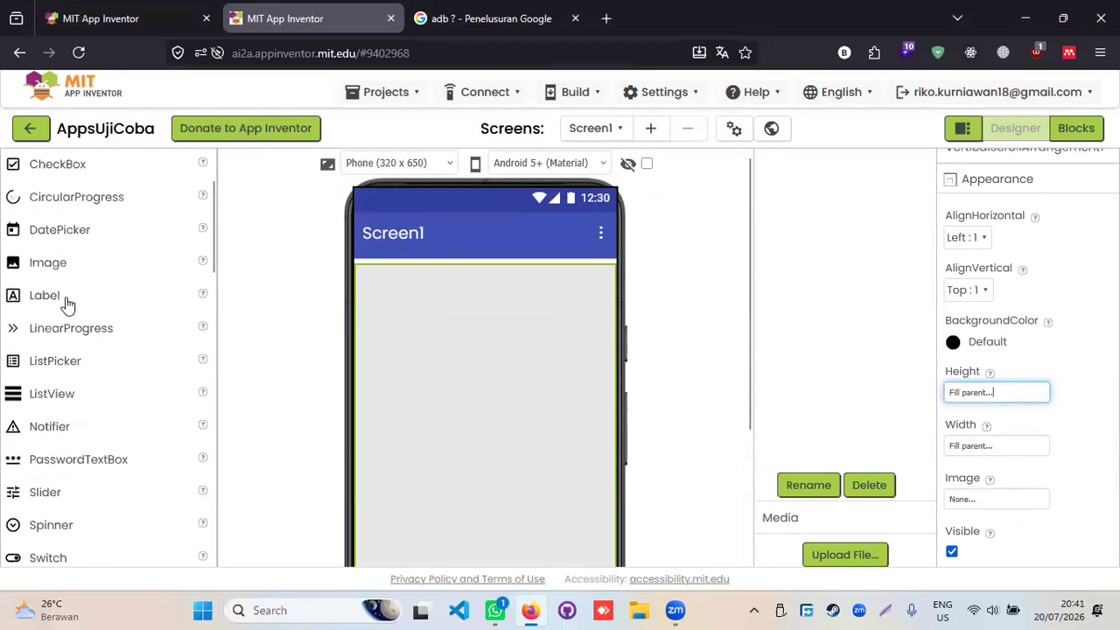
- Add a trial Label1 and Button1 to the arrangement and inspect their properties
{"action": "scroll", "coordinate": [70, 350], "scroll_direction": "up", "scroll_amount": 3}
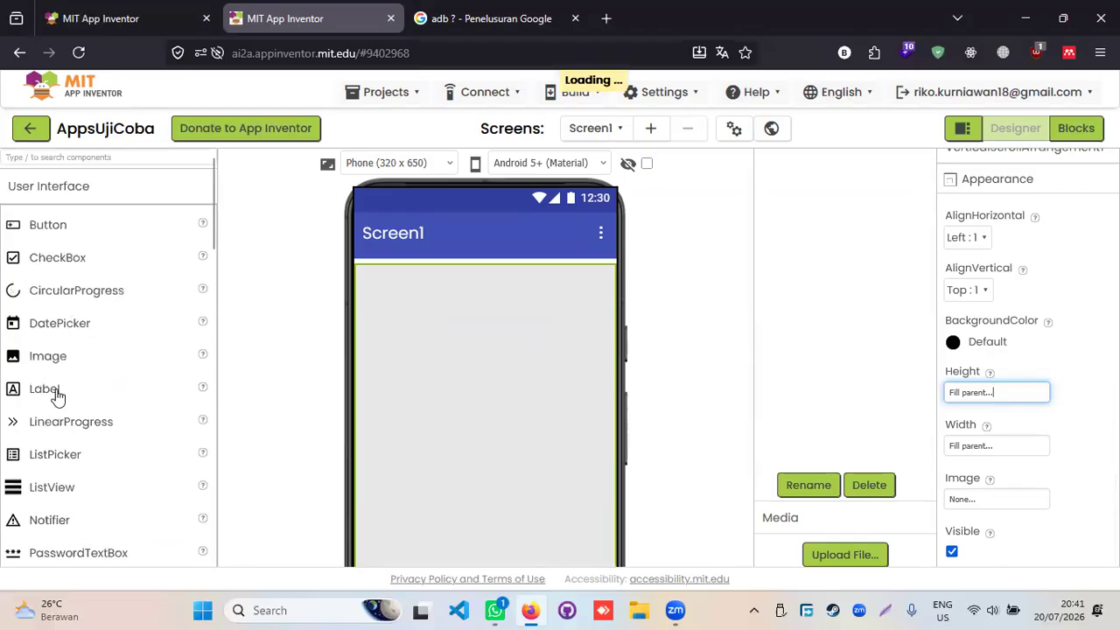
{"action": "left_click_drag", "start_coordinate": [56, 396], "coordinate": [437, 292]}
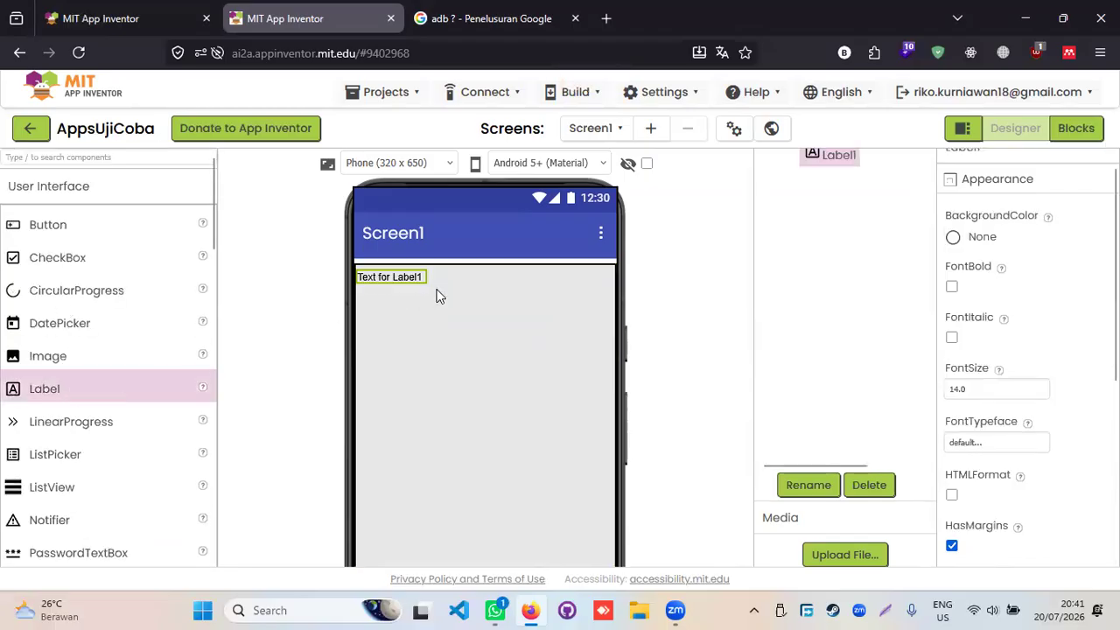
{"action": "left_click_drag", "start_coordinate": [58, 229], "coordinate": [388, 311]}
{"action": "left_click", "coordinate": [391, 276]}
{"action": "left_click", "coordinate": [402, 303]}
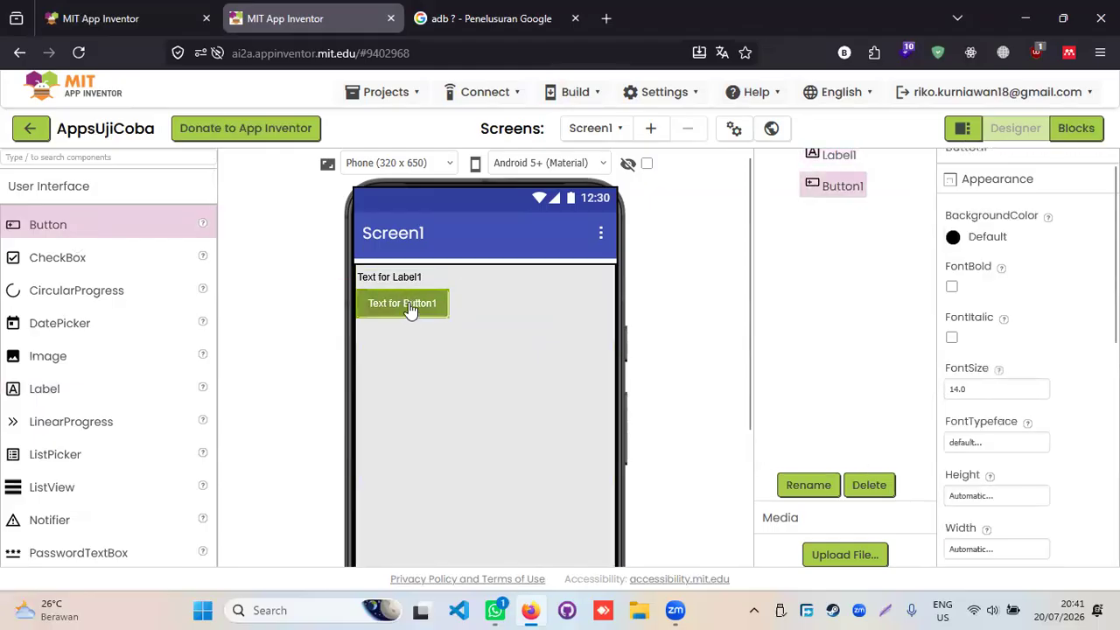
{"action": "left_click", "coordinate": [403, 278]}
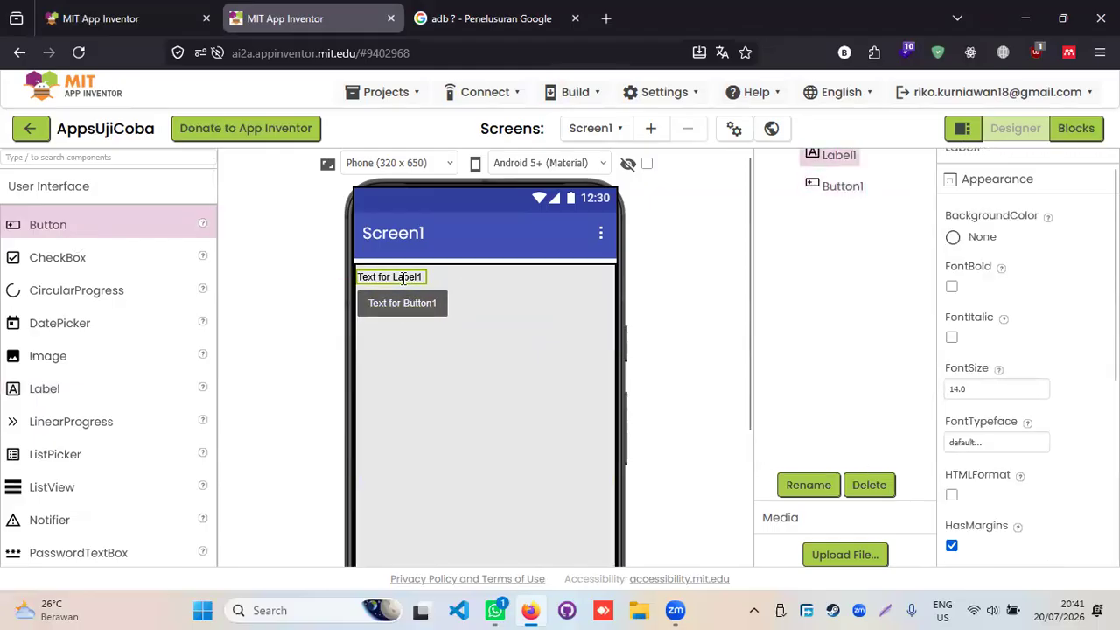
{"action": "left_click", "coordinate": [402, 306]}
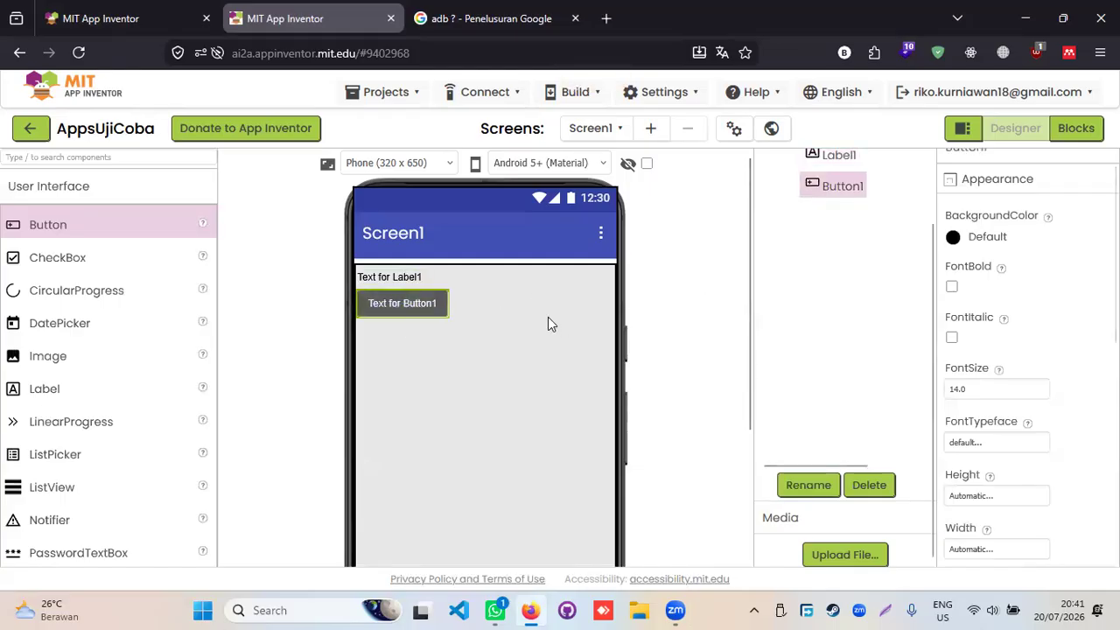
- Delete Button1 and Label1, confirming each removal
{"action": "left_click", "coordinate": [866, 486]}
{"action": "left_click", "coordinate": [601, 380]}
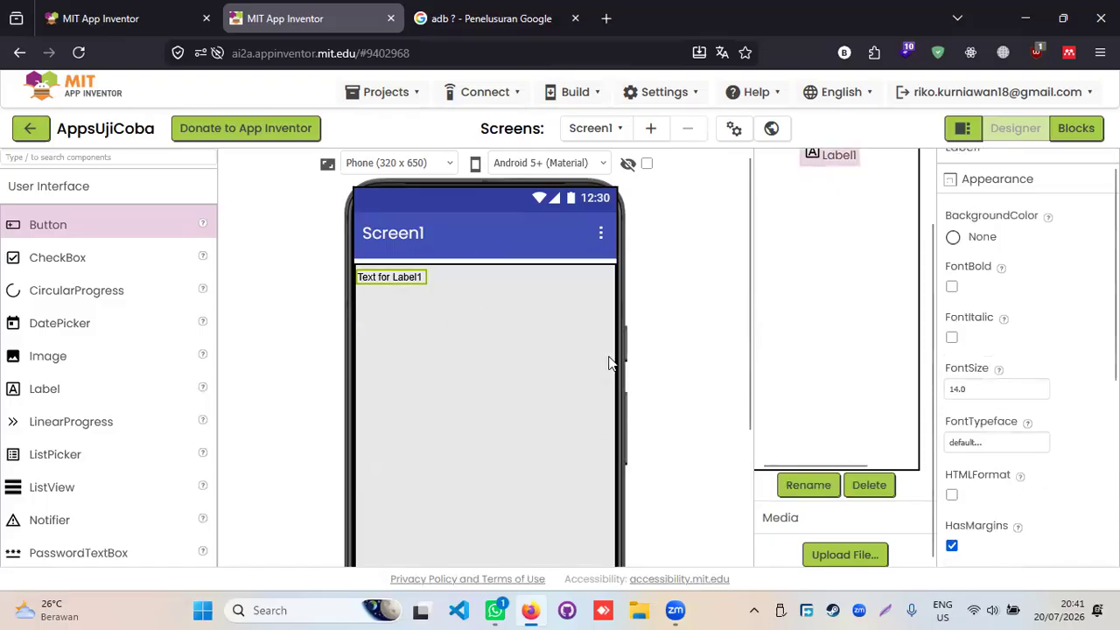
{"action": "left_click", "coordinate": [869, 487]}
{"action": "left_click", "coordinate": [600, 377]}
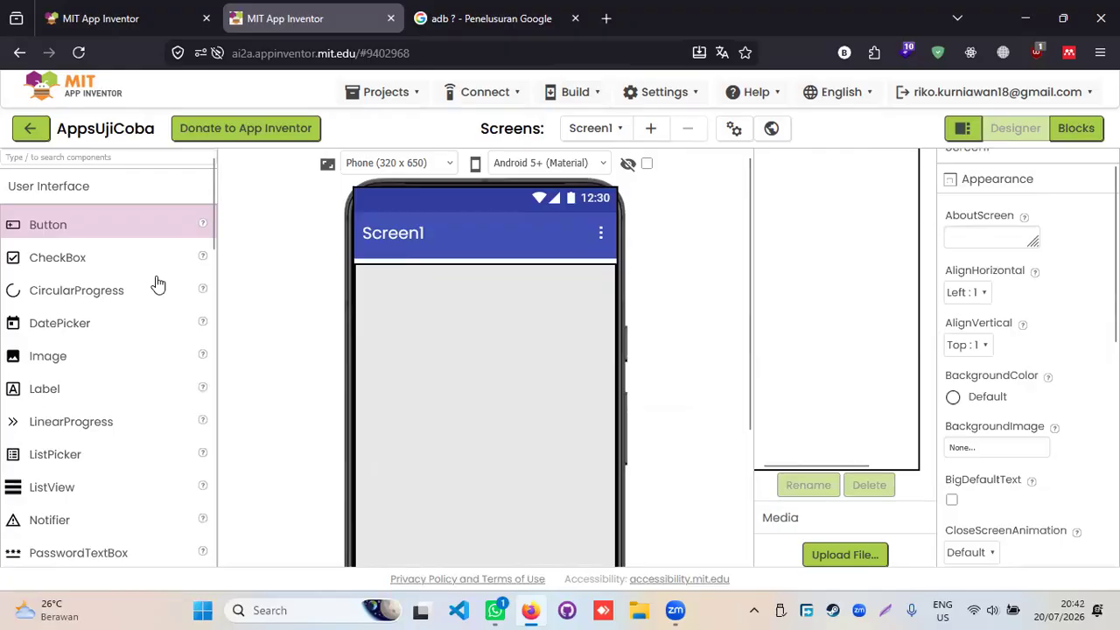
- Place a HorizontalArrangement at the top of Screen1 with Width set to Fill parent
{"action": "scroll", "coordinate": [157, 284], "scroll_direction": "down", "scroll_amount": 3}
{"action": "scroll", "coordinate": [158, 293], "scroll_direction": "down", "scroll_amount": 3}
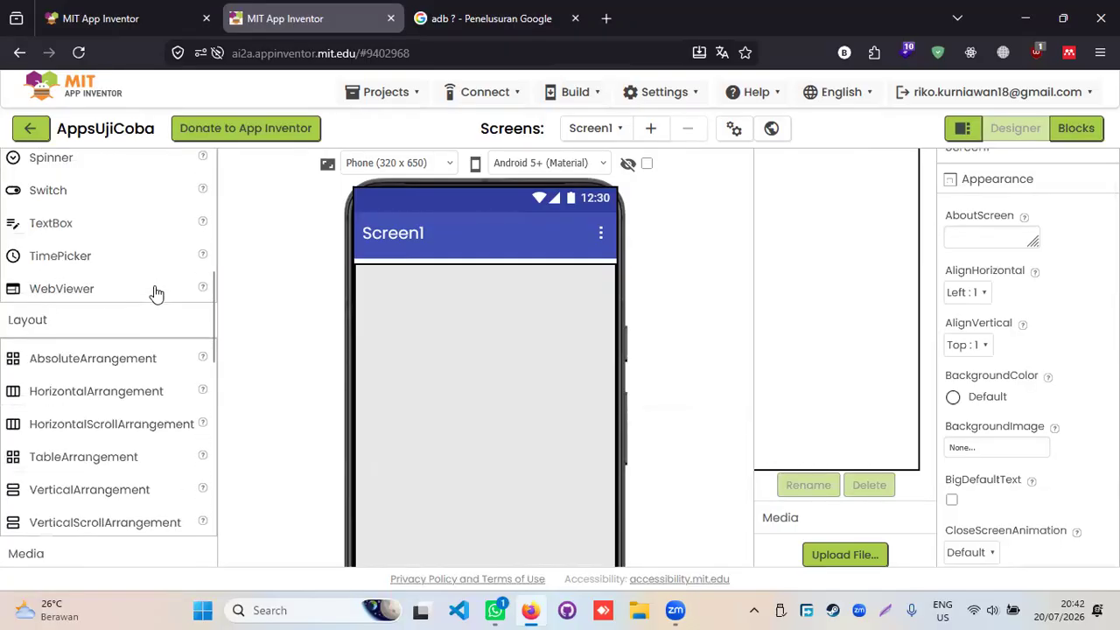
{"action": "scroll", "coordinate": [157, 293], "scroll_direction": "down", "scroll_amount": 8}
{"action": "scroll", "coordinate": [156, 296], "scroll_direction": "up", "scroll_amount": 2}
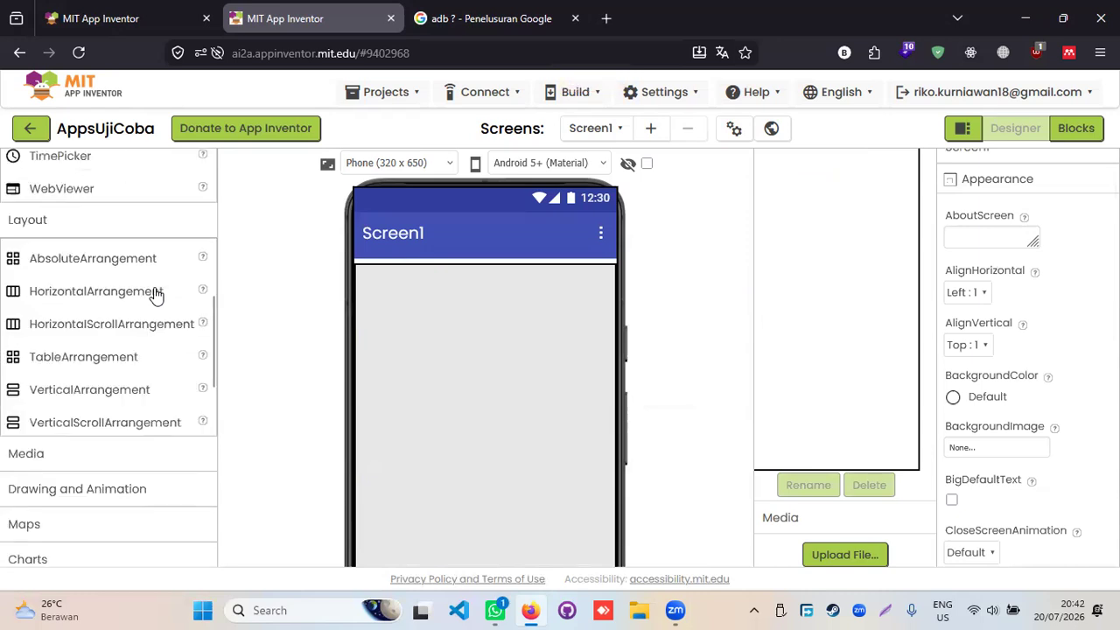
{"action": "scroll", "coordinate": [156, 293], "scroll_direction": "down", "scroll_amount": 1}
{"action": "scroll", "coordinate": [155, 294], "scroll_direction": "up", "scroll_amount": 3}
{"action": "scroll", "coordinate": [156, 295], "scroll_direction": "down", "scroll_amount": 3}
{"action": "left_click_drag", "start_coordinate": [127, 302], "coordinate": [436, 323]}
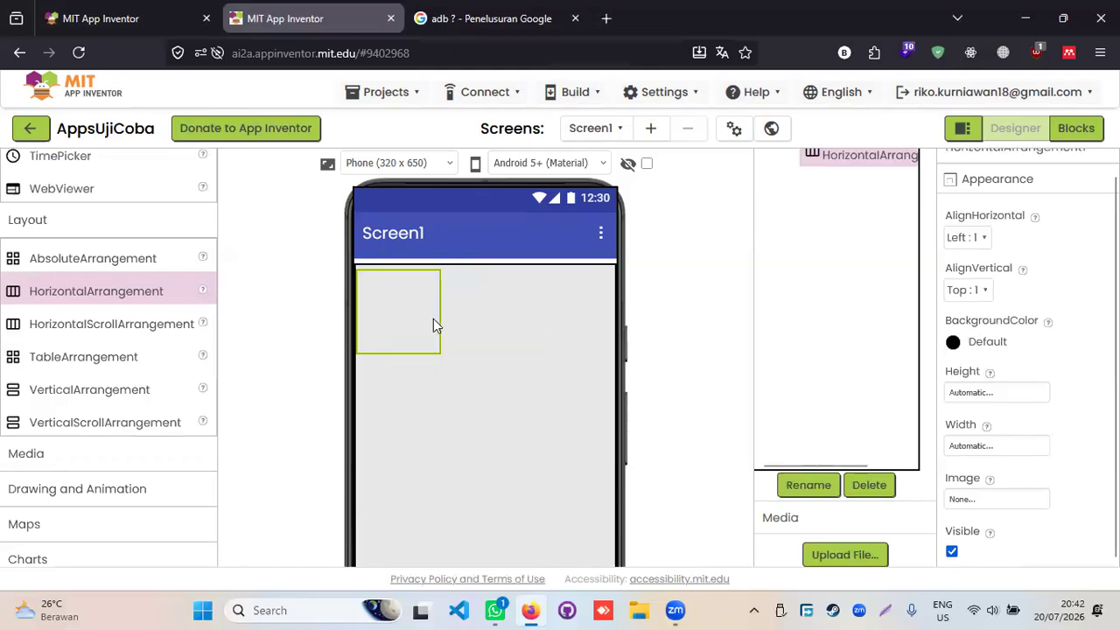
{"action": "left_click", "coordinate": [998, 445]}
{"action": "left_click", "coordinate": [955, 462]}
{"action": "left_click", "coordinate": [1026, 524]}
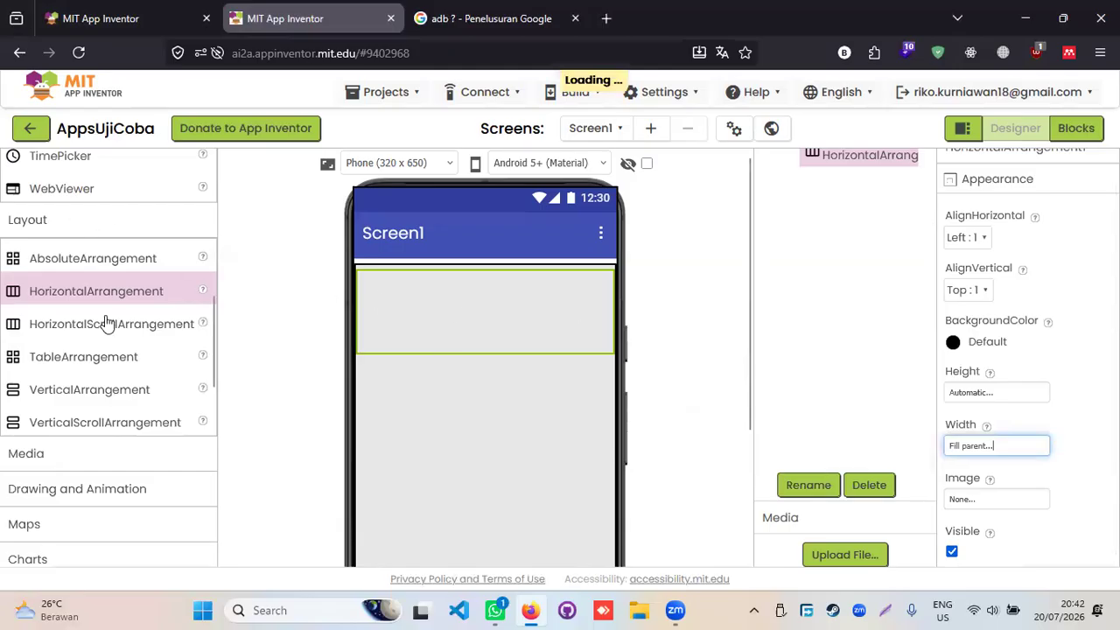
{"action": "scroll", "coordinate": [94, 285], "scroll_direction": "up", "scroll_amount": 2}
{"action": "scroll", "coordinate": [63, 306], "scroll_direction": "up", "scroll_amount": 3}
- Drop Label1 and TextBox1 side by side into HorizontalArrangement1, then select Label1
{"action": "left_click_drag", "start_coordinate": [63, 203], "coordinate": [419, 309]}
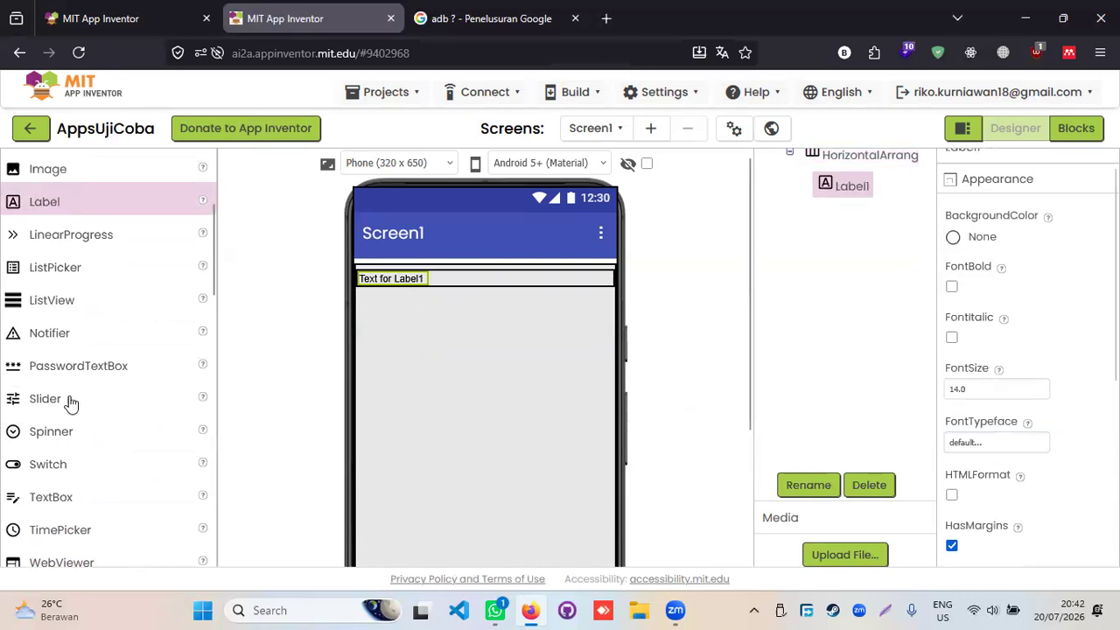
{"action": "scroll", "coordinate": [63, 416], "scroll_direction": "down", "scroll_amount": 4}
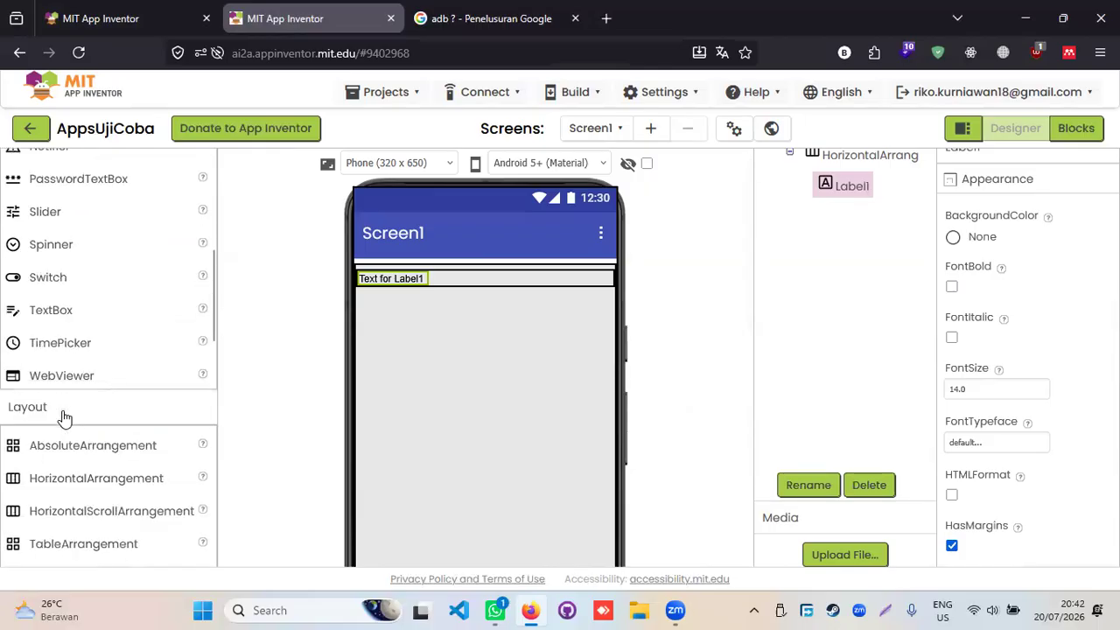
{"action": "scroll", "coordinate": [63, 417], "scroll_direction": "up", "scroll_amount": 2}
{"action": "scroll", "coordinate": [70, 415], "scroll_direction": "up", "scroll_amount": 2}
{"action": "left_click_drag", "start_coordinate": [65, 404], "coordinate": [507, 280]}
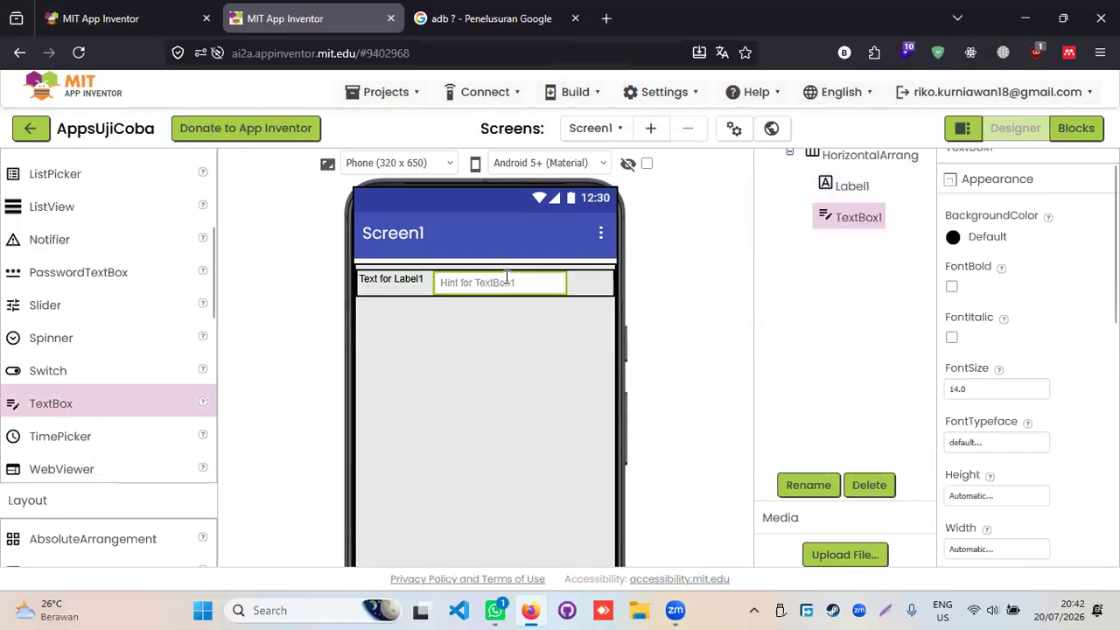
{"action": "left_click", "coordinate": [580, 296]}
{"action": "left_click", "coordinate": [410, 278]}
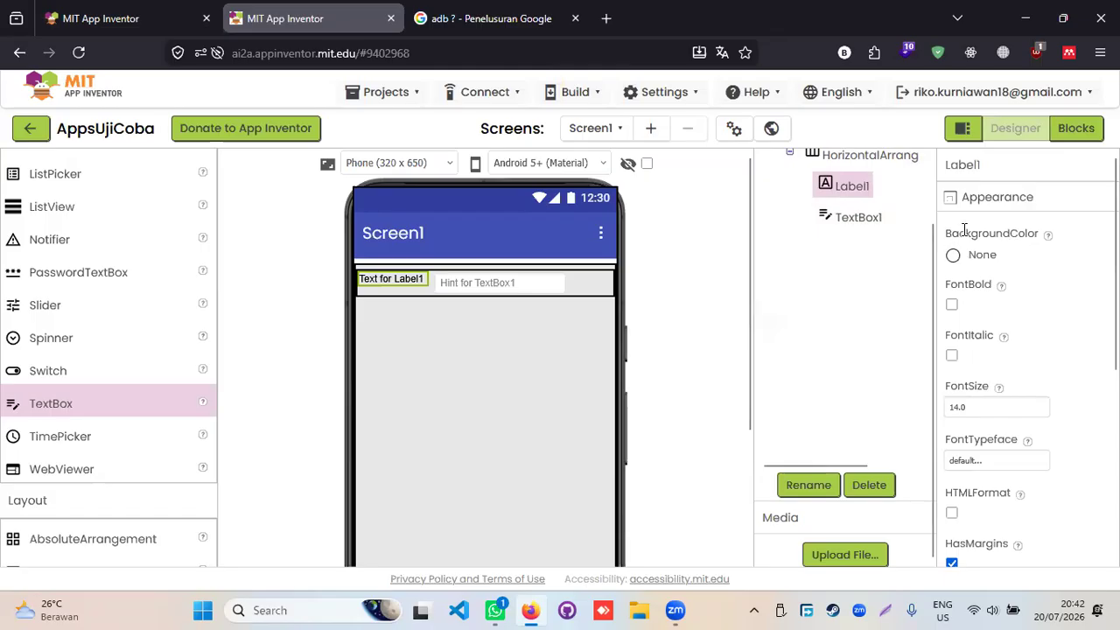
- Change Label1's Text to Username
{"action": "scroll", "coordinate": [968, 294], "scroll_direction": "down", "scroll_amount": 2}
{"action": "scroll", "coordinate": [968, 287], "scroll_direction": "up", "scroll_amount": 3}
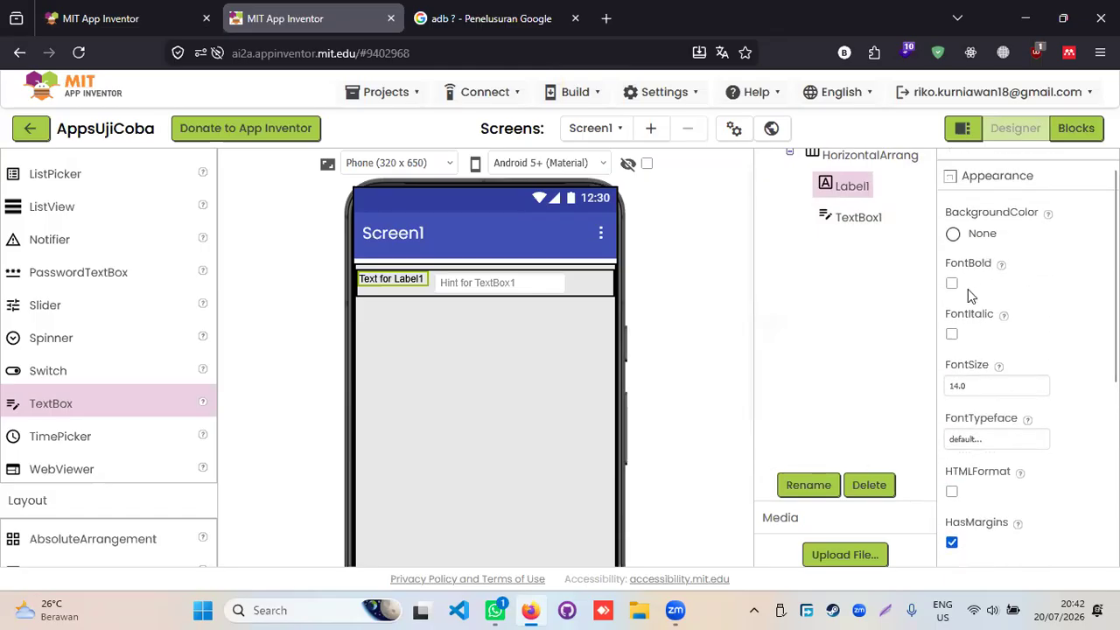
{"action": "scroll", "coordinate": [969, 280], "scroll_direction": "down", "scroll_amount": 5}
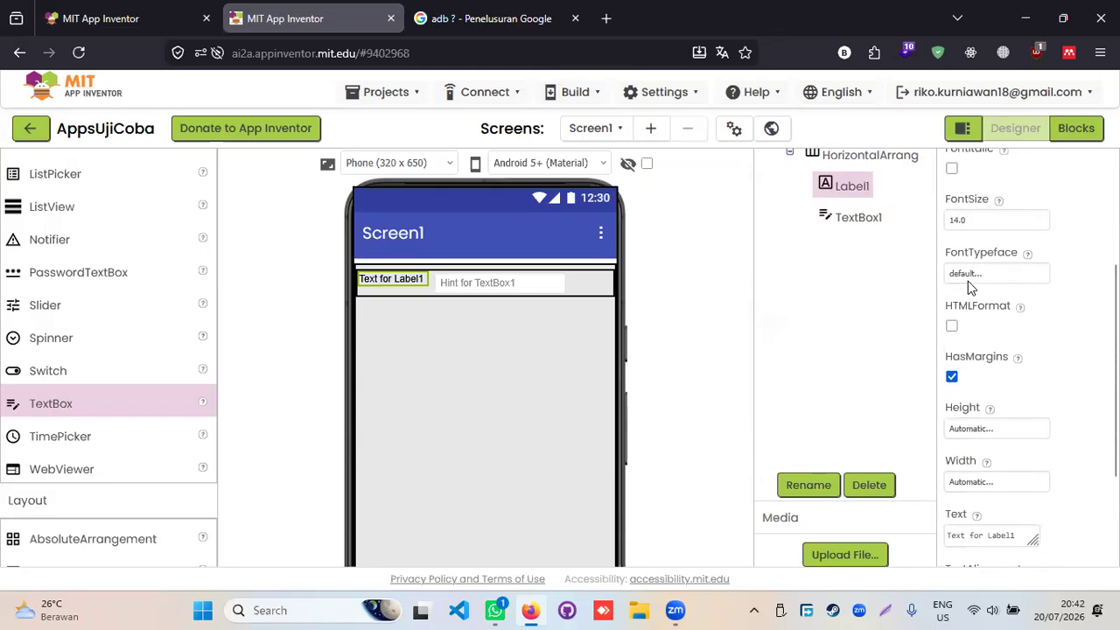
{"action": "left_click", "coordinate": [1006, 394]}
{"action": "left_click_drag", "start_coordinate": [1017, 395], "coordinate": [935, 398]}
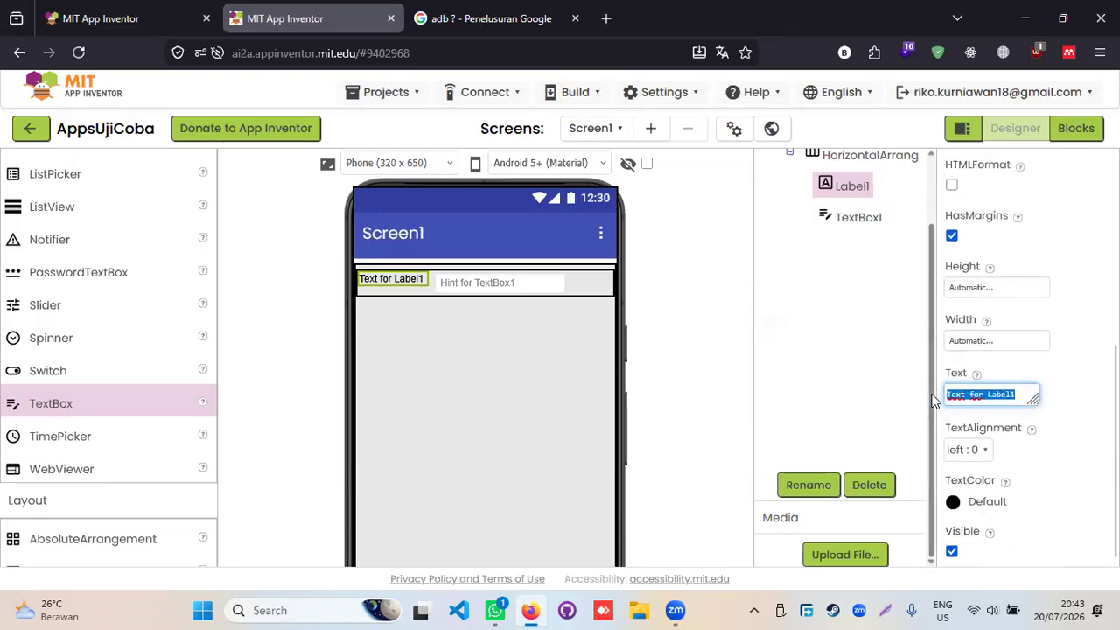
{"action": "type", "text": "Username"}
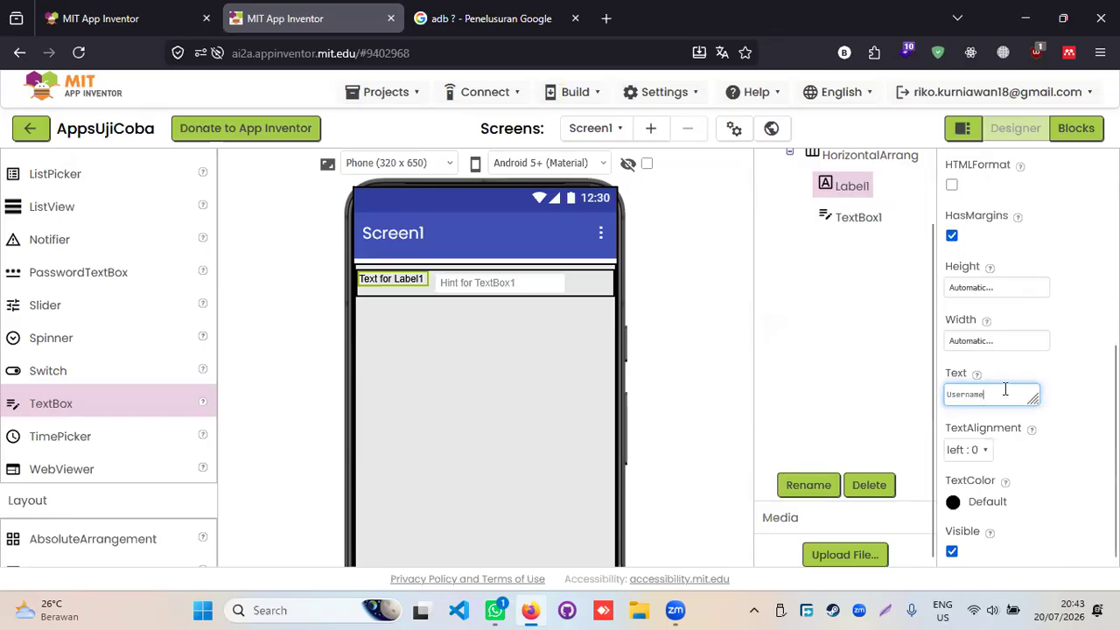
{"action": "key", "text": "Return"}
- Set TextBox1's Width to Fill parent so it stretches across the row
{"action": "left_click", "coordinate": [474, 285]}
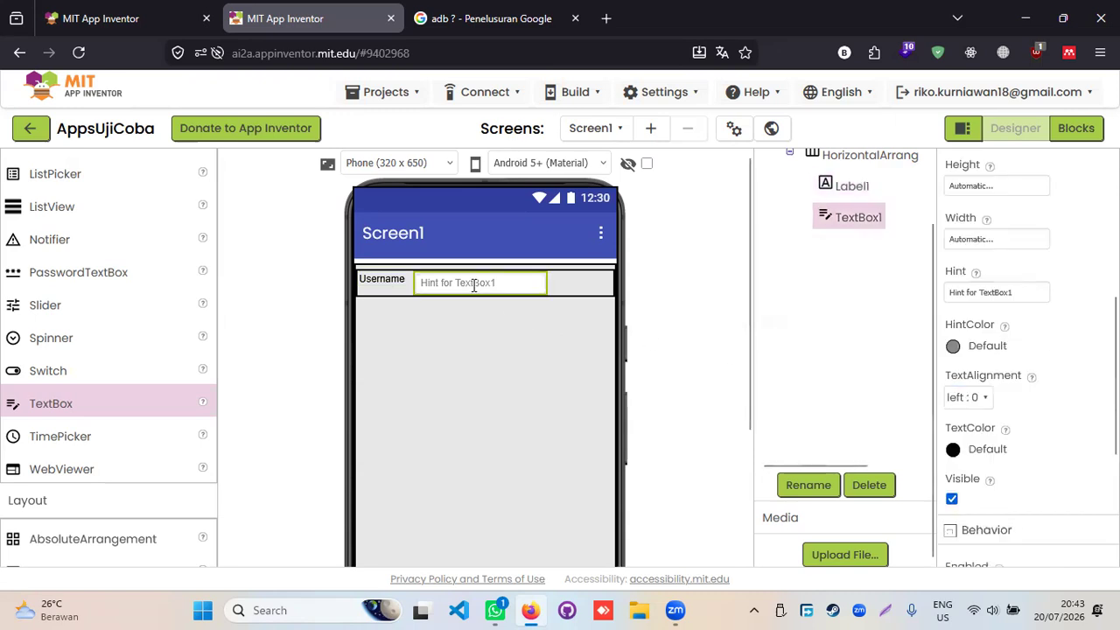
{"action": "left_click", "coordinate": [577, 287]}
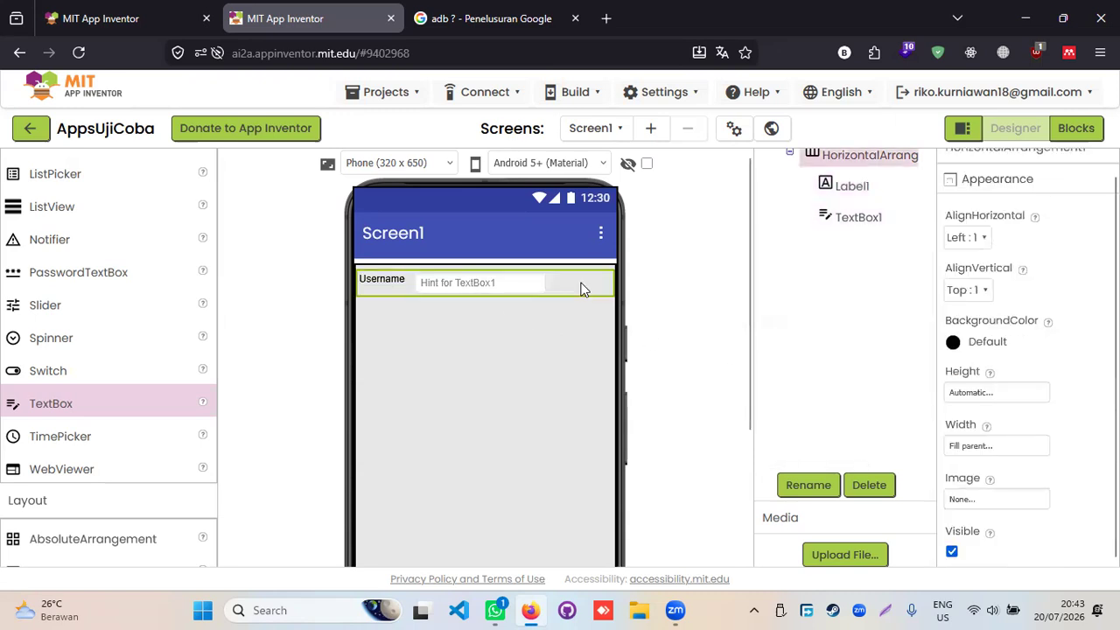
{"action": "left_click", "coordinate": [523, 282]}
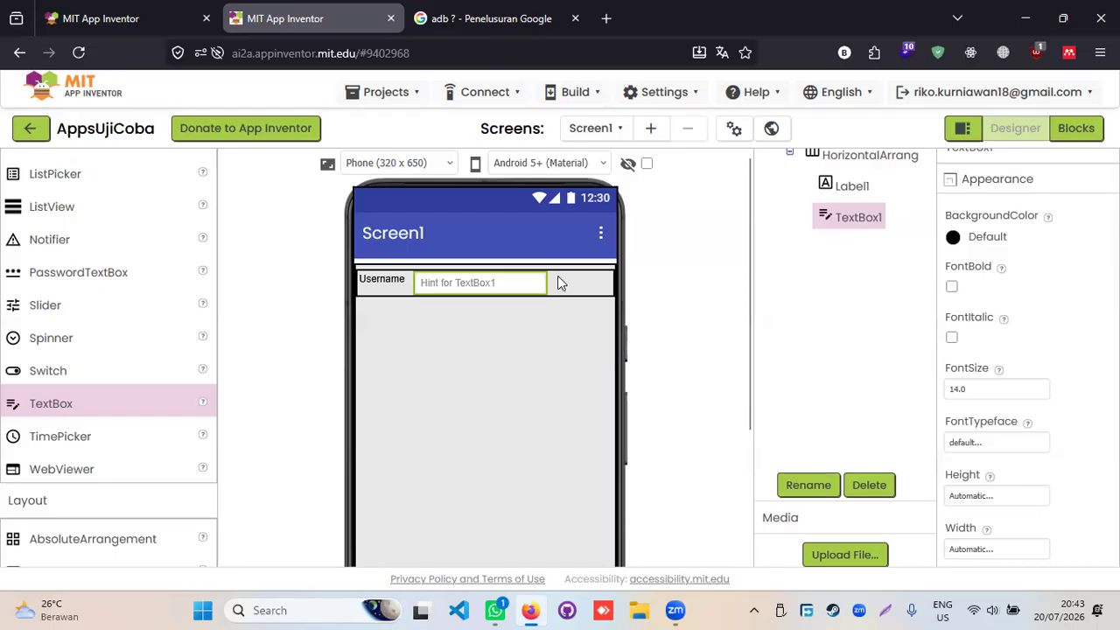
{"action": "left_click", "coordinate": [571, 280]}
{"action": "left_click", "coordinate": [527, 280]}
{"action": "left_click", "coordinate": [565, 289]}
{"action": "left_click", "coordinate": [527, 284]}
{"action": "left_click", "coordinate": [564, 289]}
{"action": "left_click", "coordinate": [527, 281]}
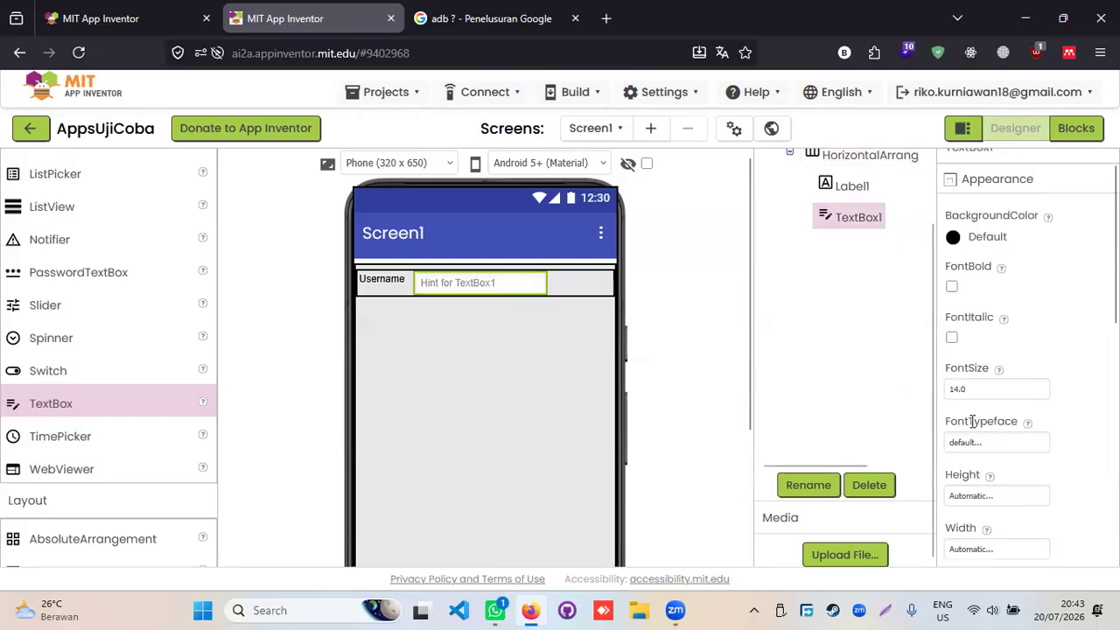
{"action": "scroll", "coordinate": [982, 426], "scroll_direction": "down", "scroll_amount": 2}
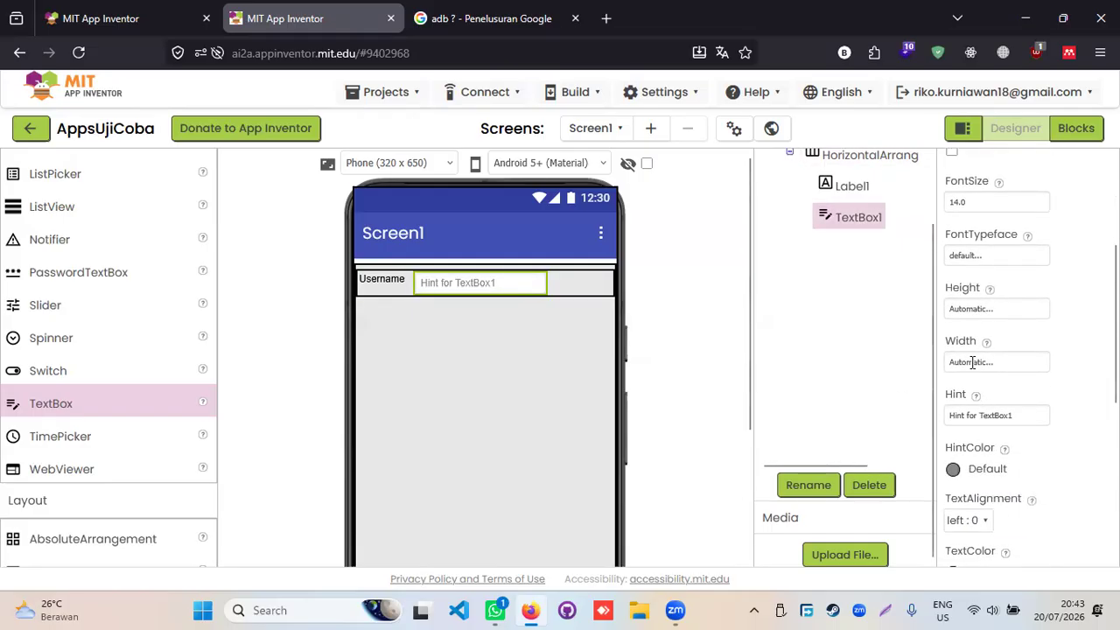
{"action": "left_click", "coordinate": [972, 362]}
{"action": "left_click", "coordinate": [993, 382]}
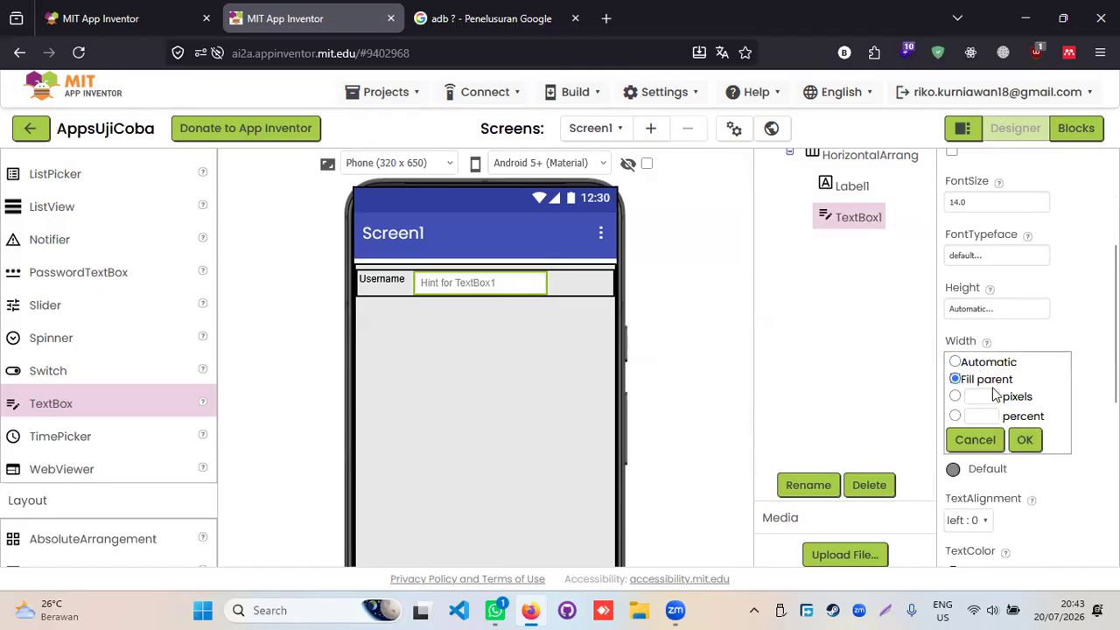
{"action": "left_click", "coordinate": [1025, 439]}
- Select the outer scroll arrangement that fills the screen
{"action": "left_click", "coordinate": [610, 366]}
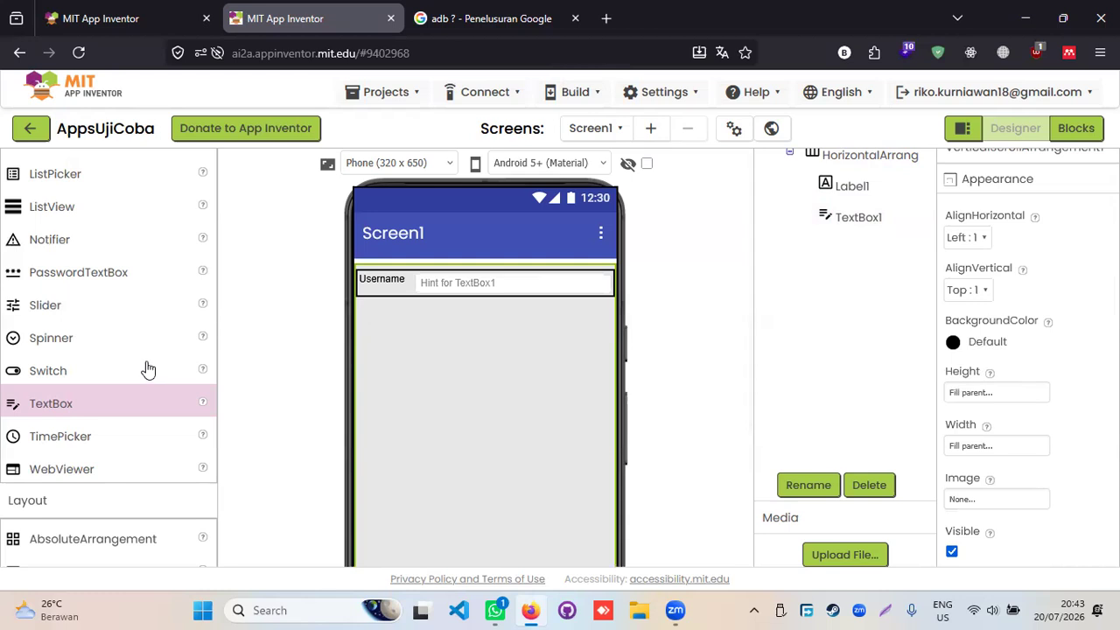
{"action": "scroll", "coordinate": [150, 371], "scroll_direction": "up", "scroll_amount": 3}
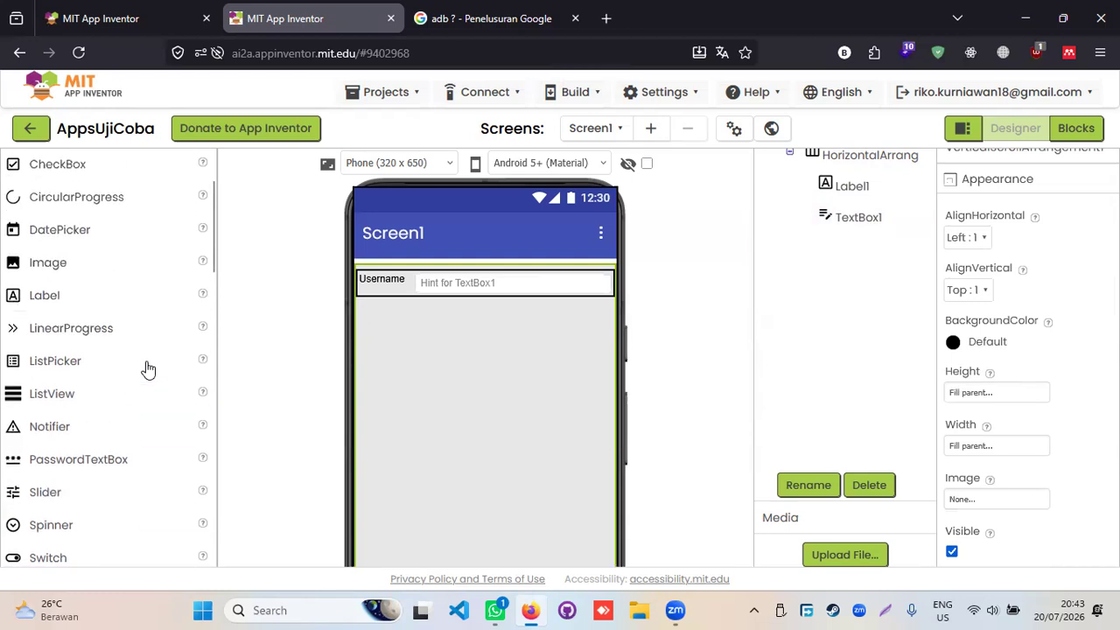
{"action": "scroll", "coordinate": [145, 374], "scroll_direction": "down", "scroll_amount": 5}
{"action": "scroll", "coordinate": [82, 463], "scroll_direction": "down", "scroll_amount": 3}
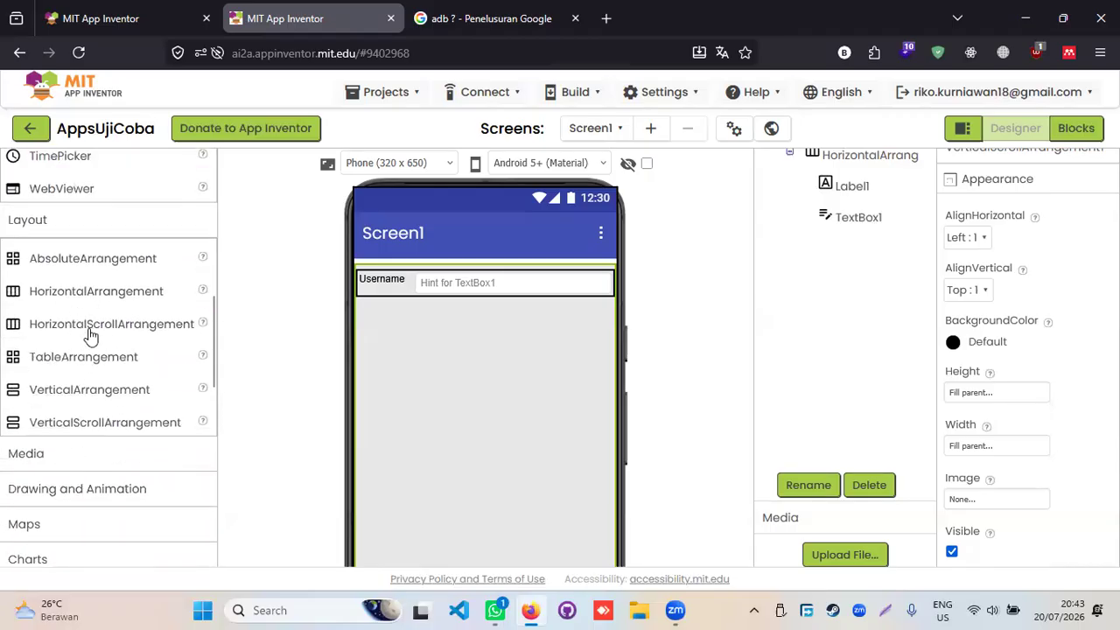
- Add a VerticalArrangement below the Username row with Width set to Fill parent
{"action": "left_click", "coordinate": [73, 393]}
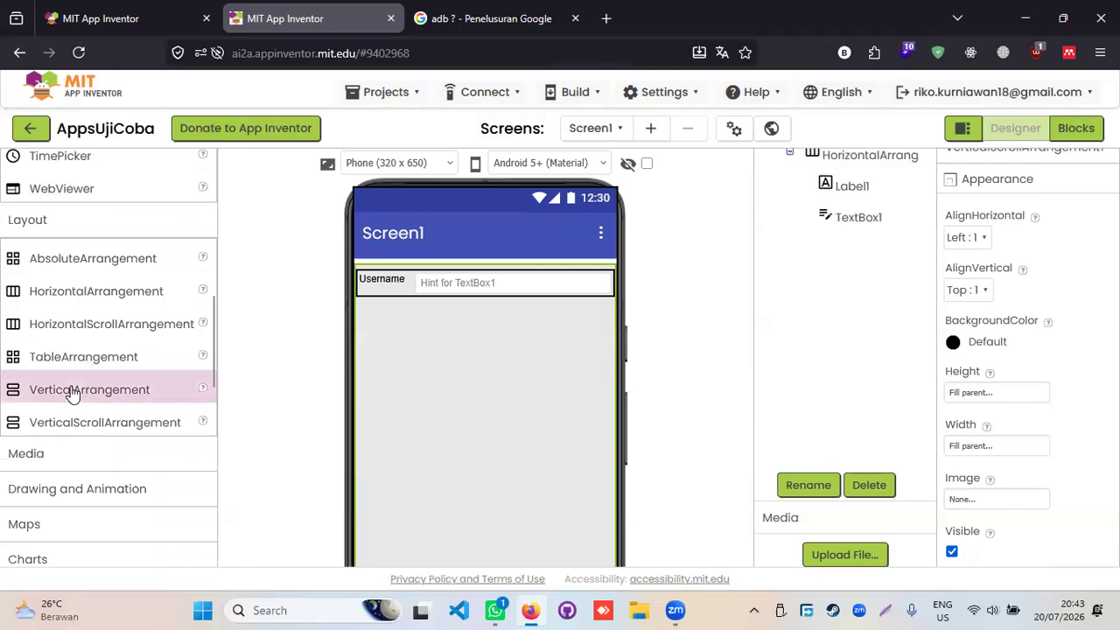
{"action": "left_click_drag", "start_coordinate": [152, 397], "coordinate": [465, 346]}
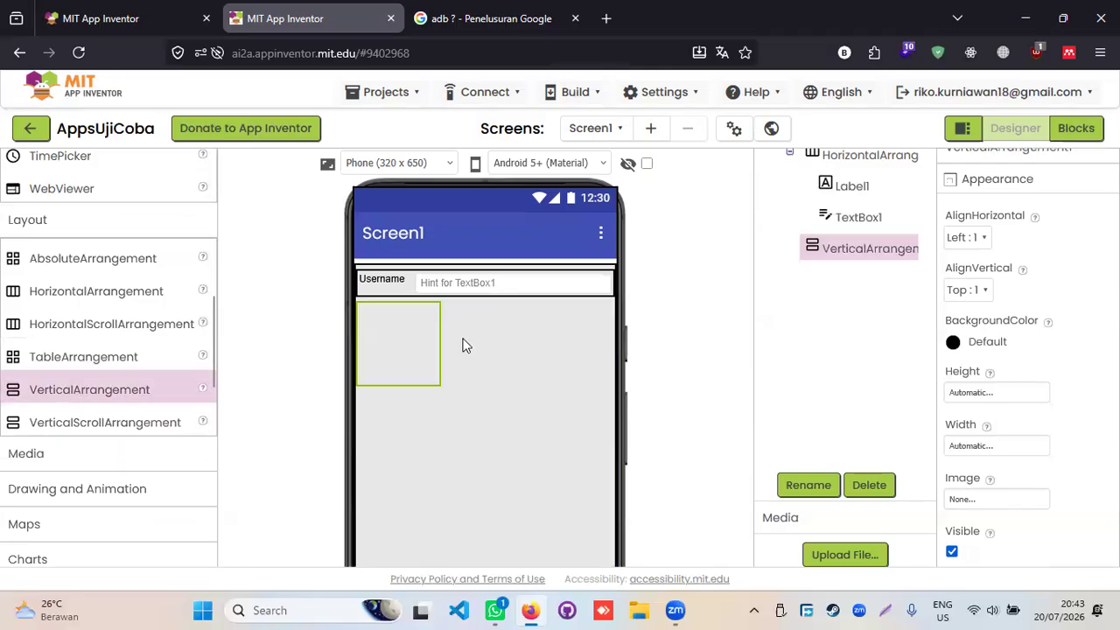
{"action": "left_click", "coordinate": [984, 446]}
{"action": "left_click", "coordinate": [986, 465]}
{"action": "left_click", "coordinate": [1025, 523]}
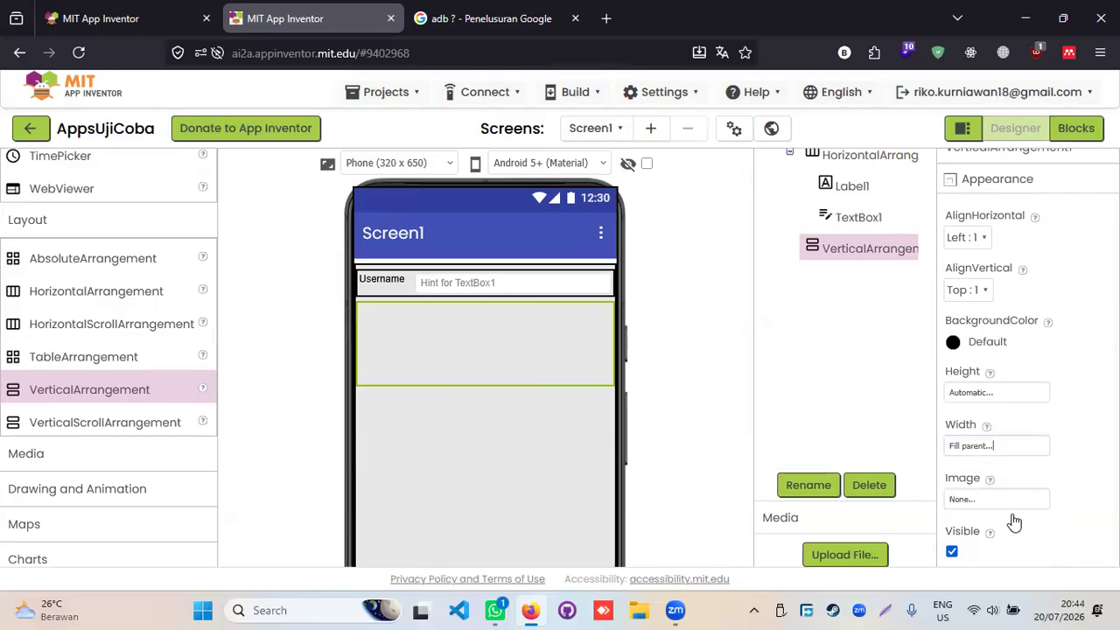
- Set the spacer arrangement's Height to 20 pixels
{"action": "left_click", "coordinate": [994, 394]}
{"action": "left_click", "coordinate": [987, 427]}
{"action": "left_click", "coordinate": [987, 448]}
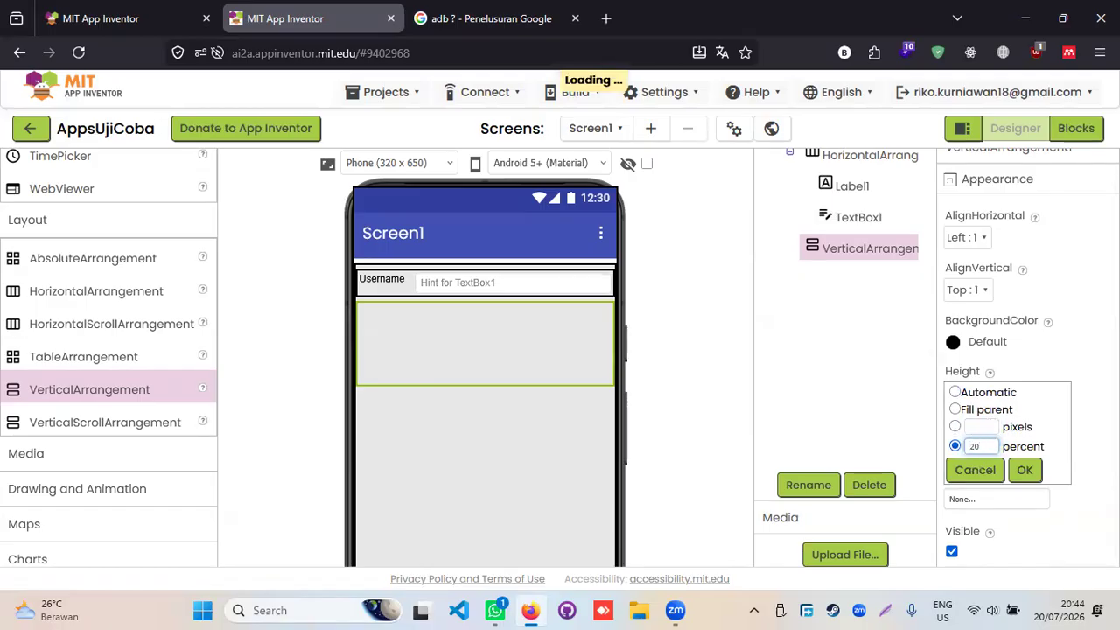
{"action": "left_click", "coordinate": [1024, 470]}
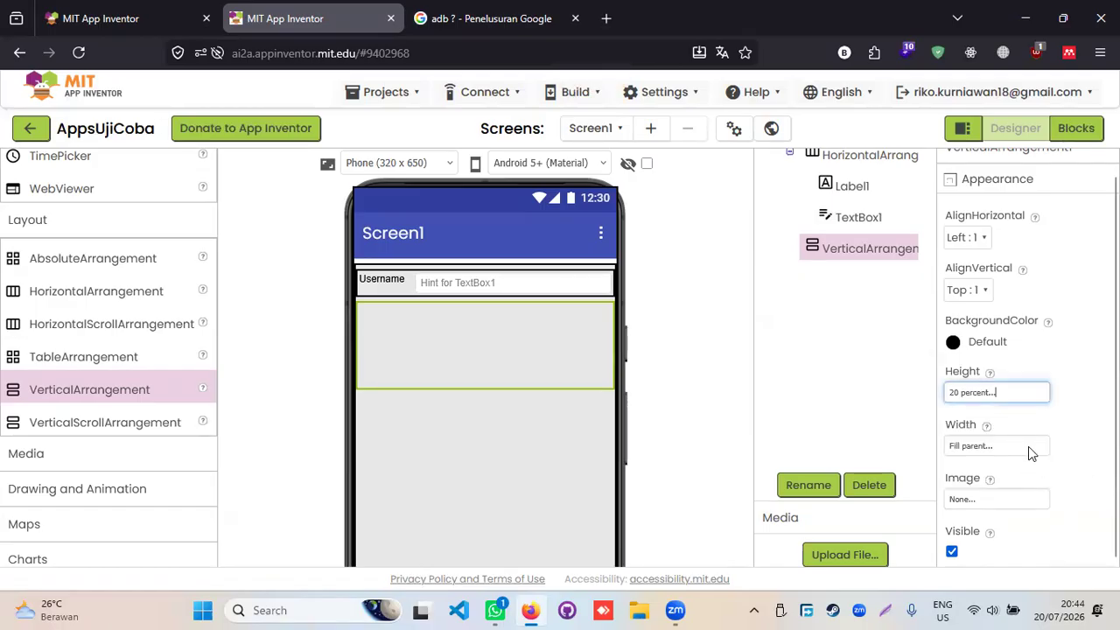
{"action": "left_click", "coordinate": [1006, 389]}
{"action": "left_click", "coordinate": [955, 426]}
{"action": "left_click", "coordinate": [977, 428]}
{"action": "type", "text": "20"}
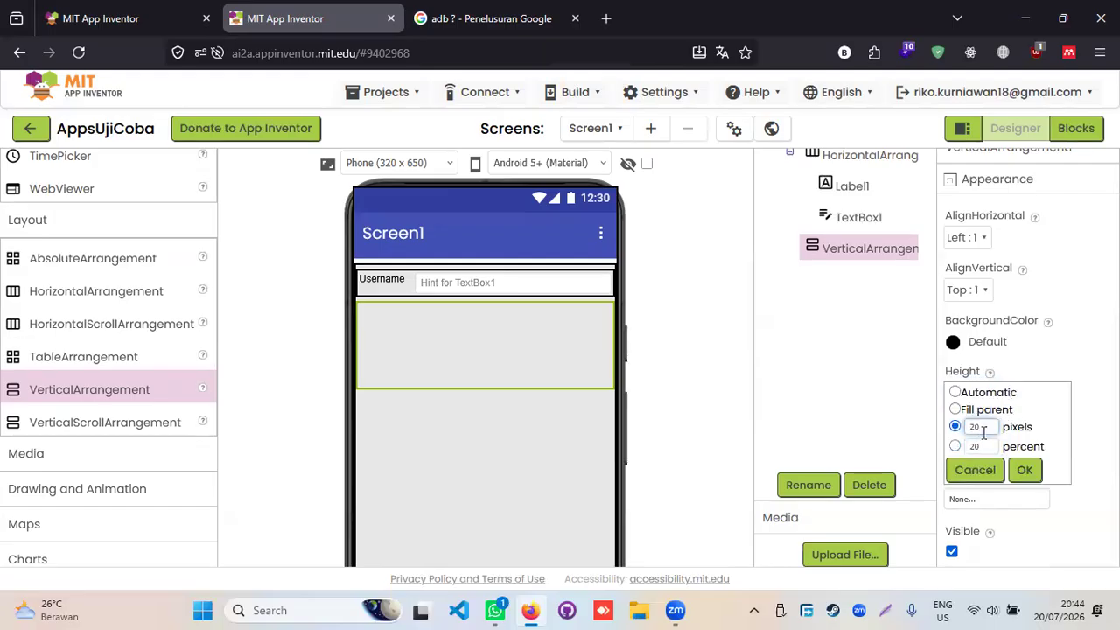
{"action": "left_click", "coordinate": [955, 446]}
{"action": "left_click", "coordinate": [985, 429]}
{"action": "type", "text": "20"}
{"action": "left_click", "coordinate": [1025, 470]}
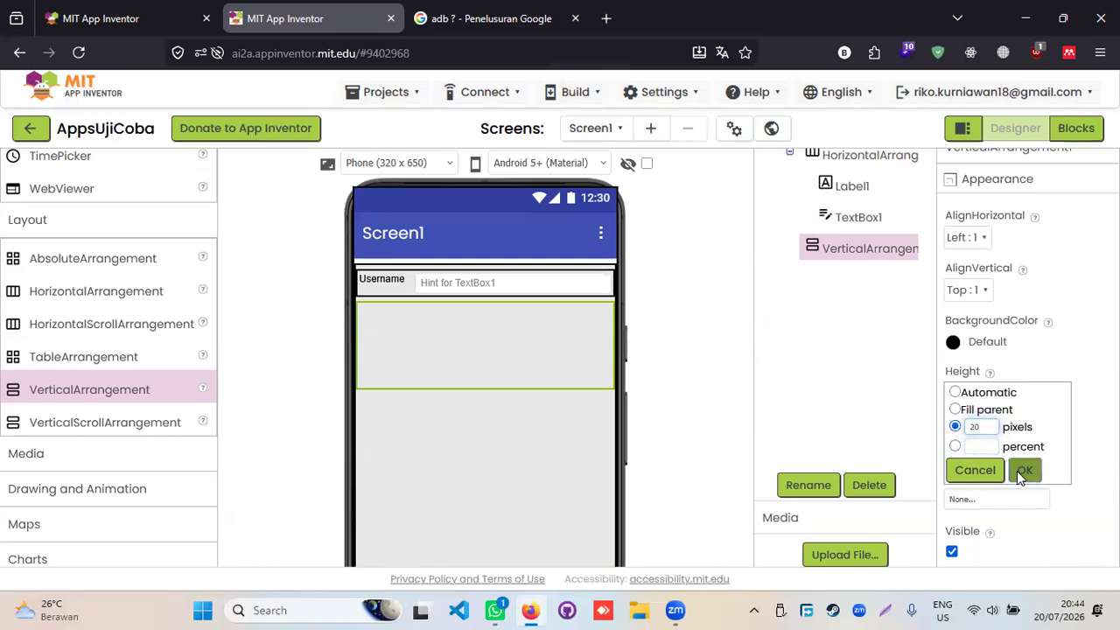
{"action": "left_click", "coordinate": [585, 367]}
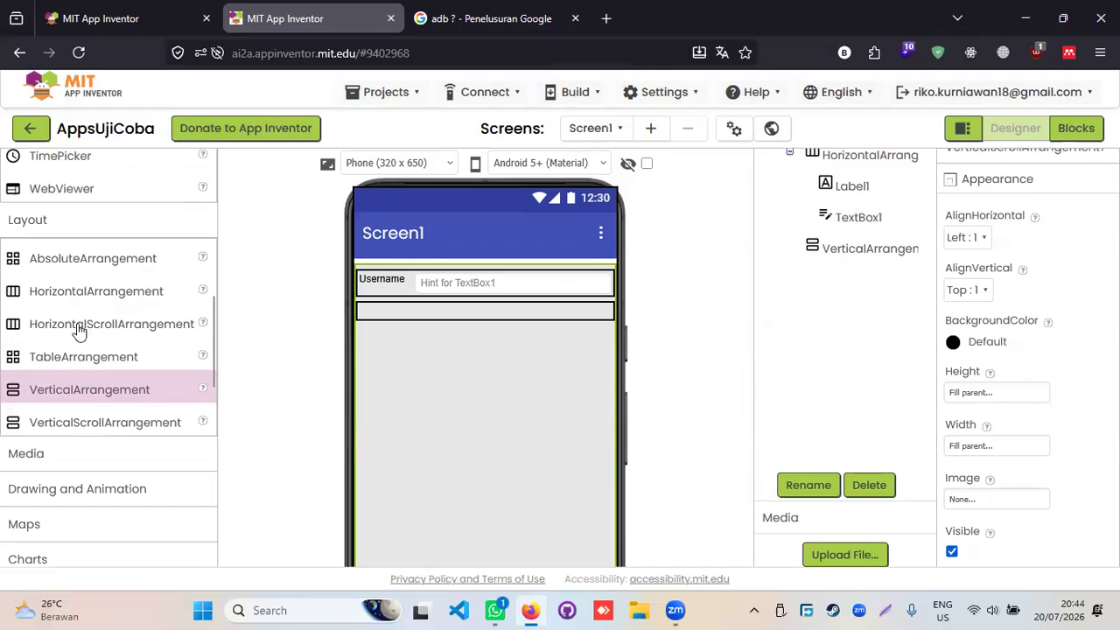
- Add a HorizontalArrangement below the spacer and set its Width to Fill parent
{"action": "left_click_drag", "start_coordinate": [83, 294], "coordinate": [433, 361]}
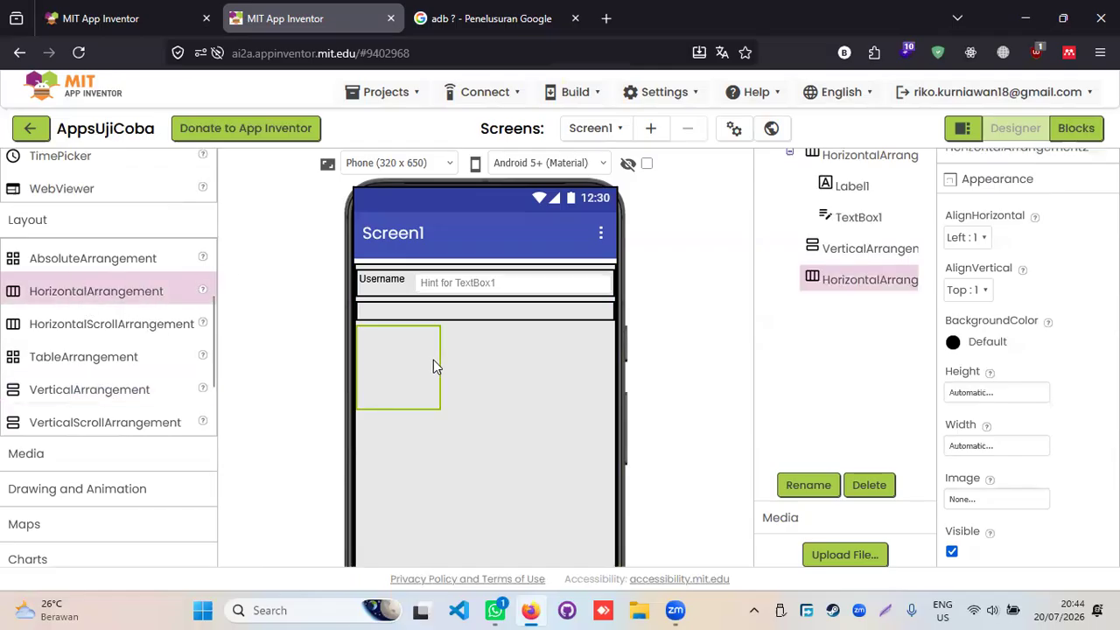
{"action": "left_click", "coordinate": [1007, 501]}
{"action": "left_click", "coordinate": [1108, 445]}
{"action": "left_click", "coordinate": [1003, 446]}
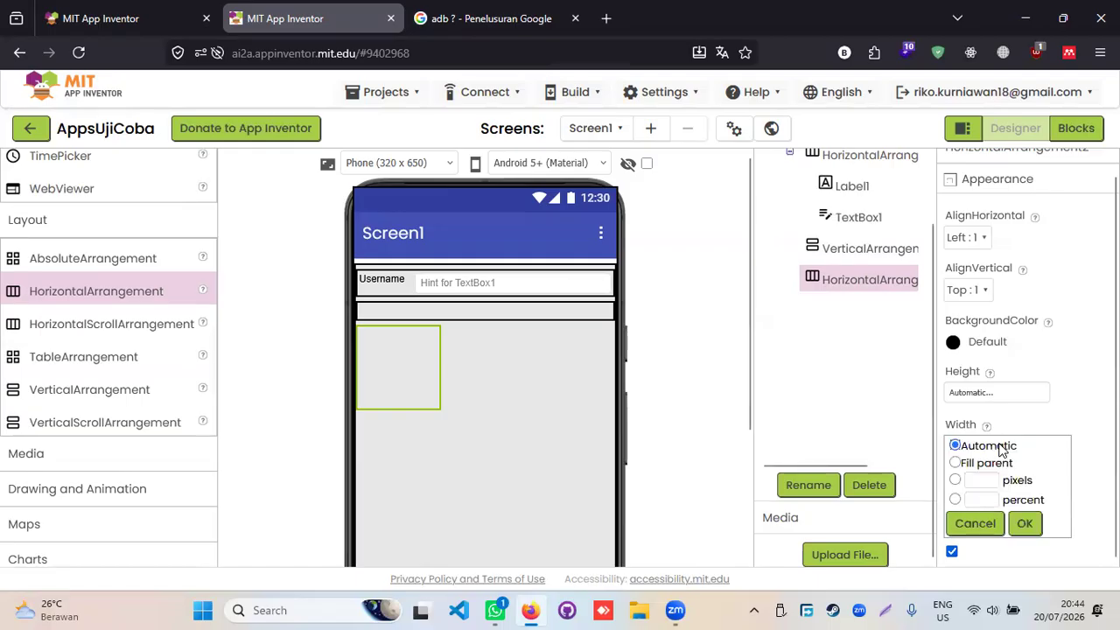
{"action": "left_click", "coordinate": [1006, 464]}
{"action": "left_click", "coordinate": [1024, 522]}
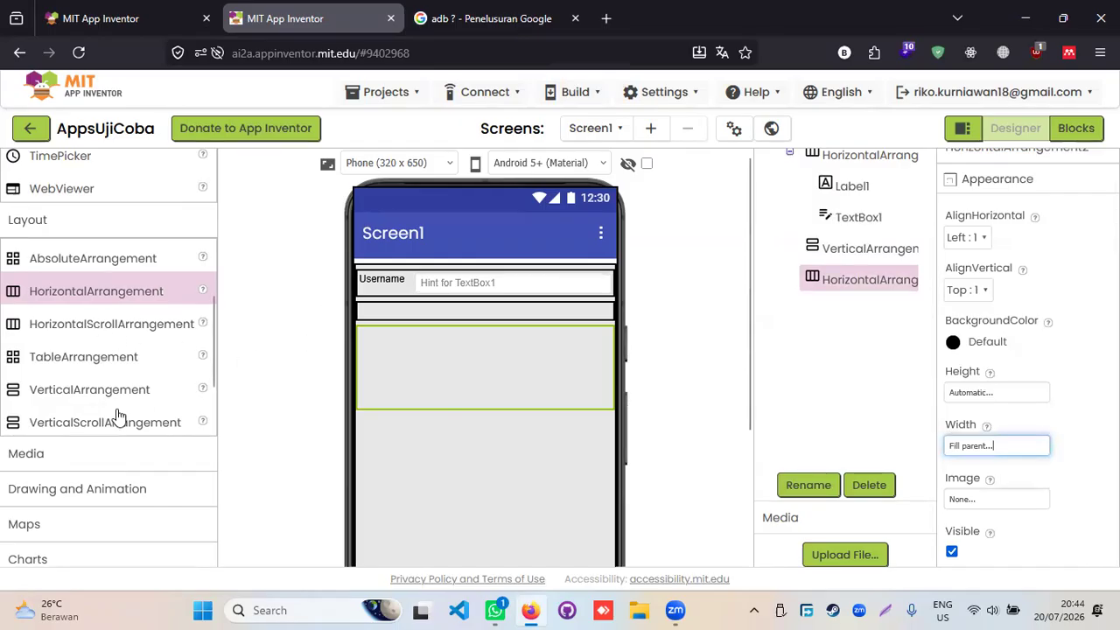
- Drop a Label into the new row and set its Text to 'Password'
{"action": "scroll", "coordinate": [120, 418], "scroll_direction": "up", "scroll_amount": 1}
{"action": "scroll", "coordinate": [120, 418], "scroll_direction": "up", "scroll_amount": 3}
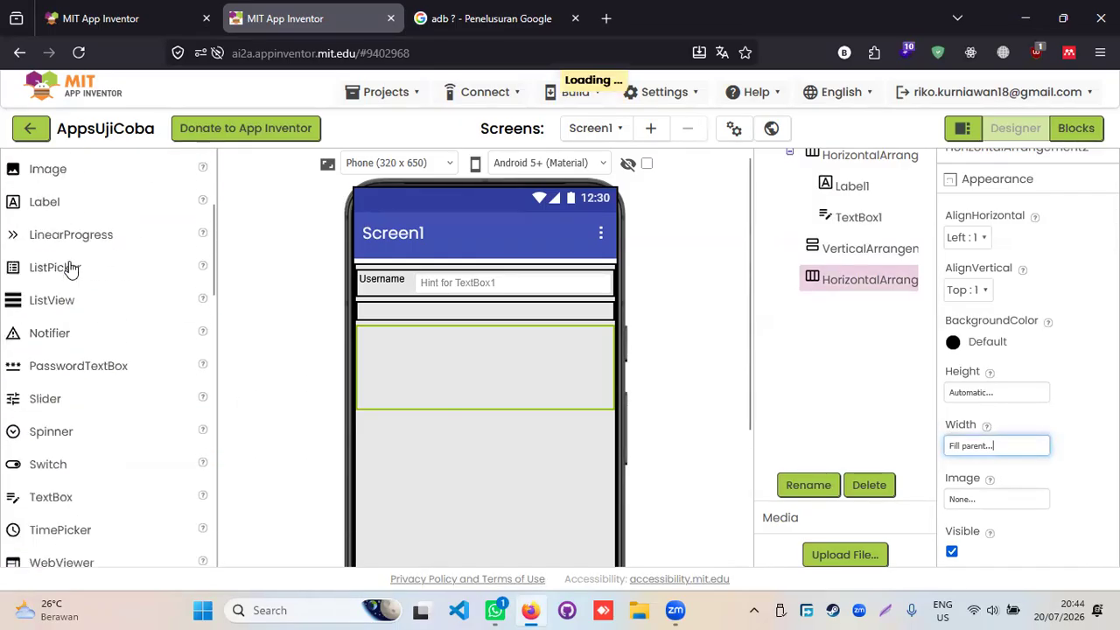
{"action": "left_click_drag", "start_coordinate": [53, 207], "coordinate": [417, 348]}
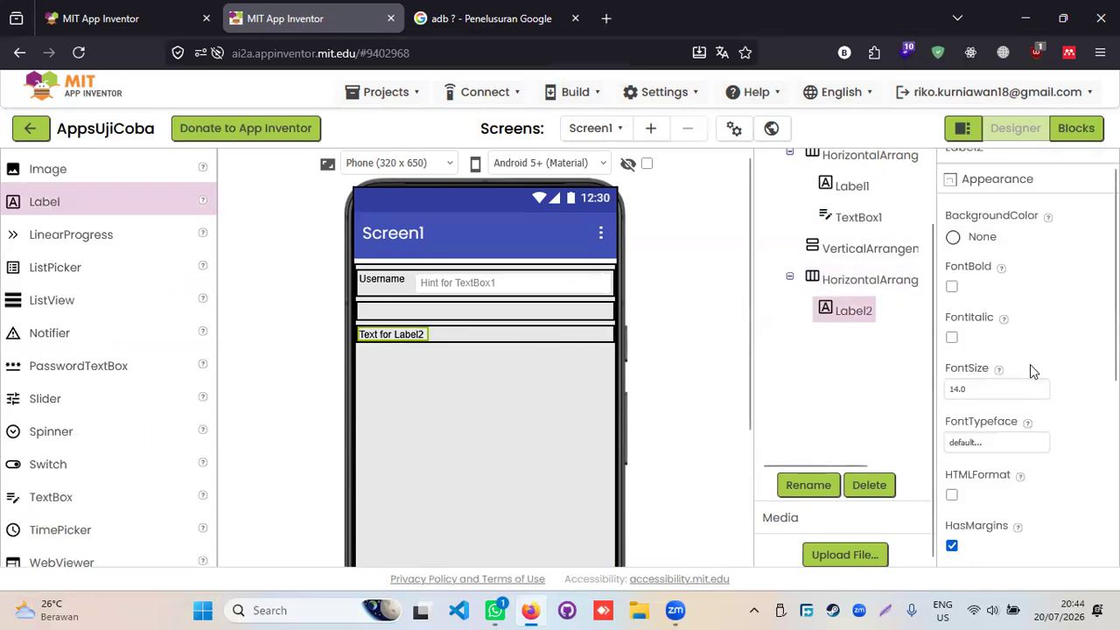
{"action": "scroll", "coordinate": [1044, 317], "scroll_direction": "down", "scroll_amount": 4}
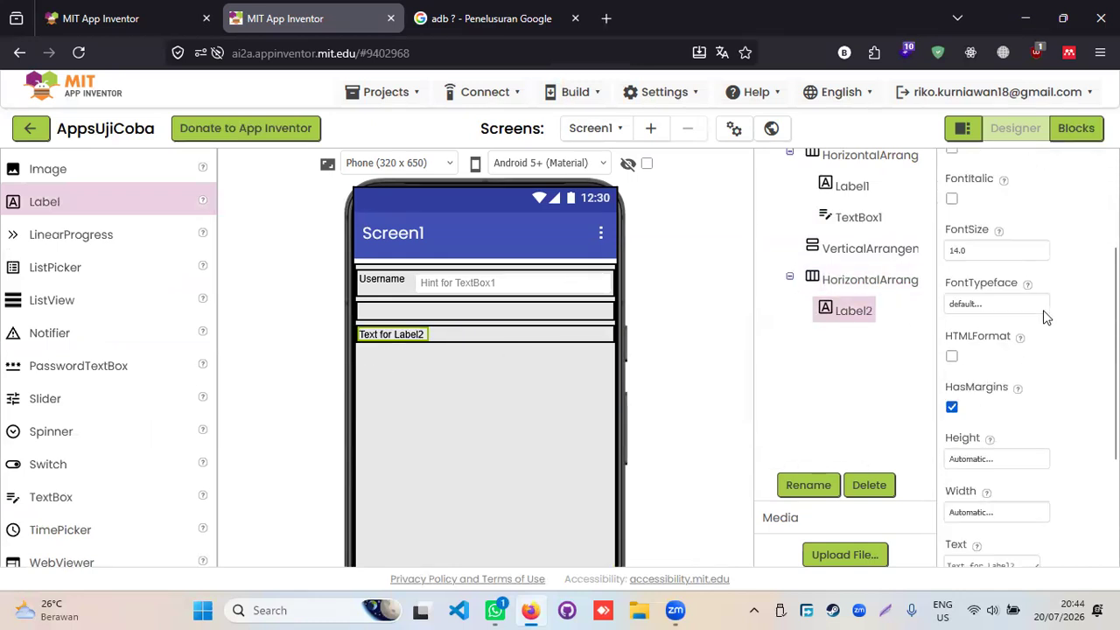
{"action": "left_click_drag", "start_coordinate": [1015, 396], "coordinate": [884, 400]}
{"action": "type", "text": "Password"}
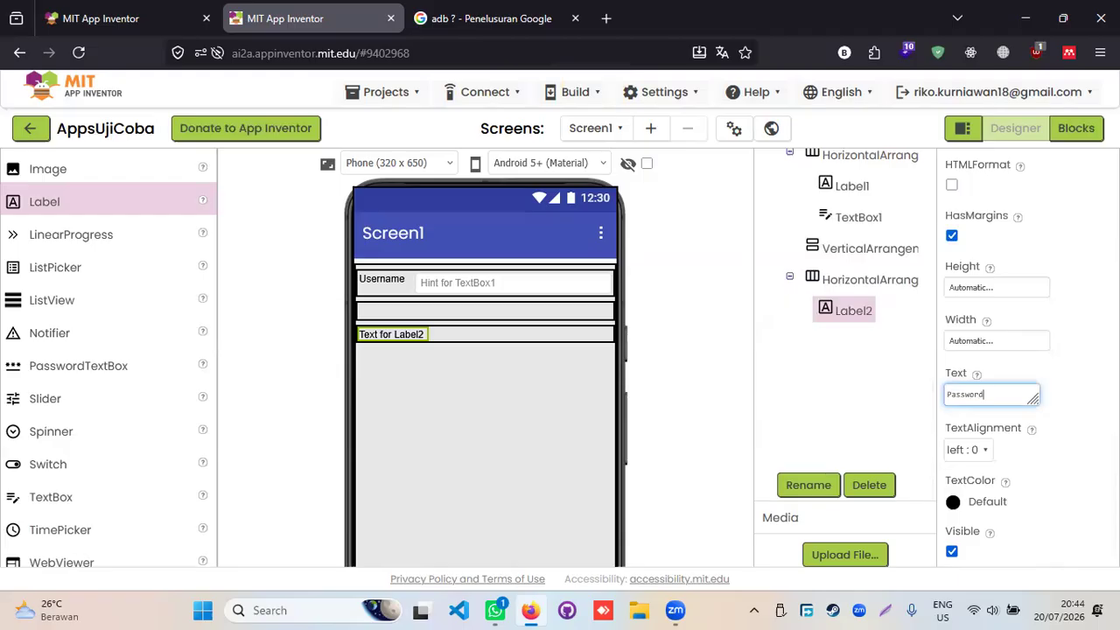
{"action": "left_click", "coordinate": [1079, 376]}
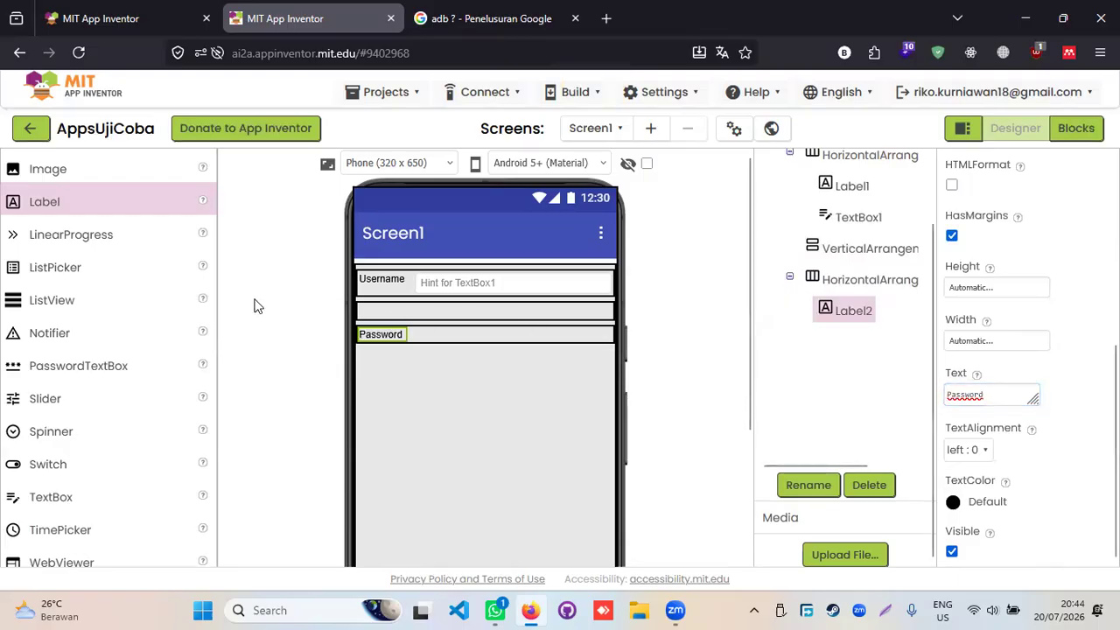
{"action": "scroll", "coordinate": [113, 398], "scroll_direction": "down", "scroll_amount": 3}
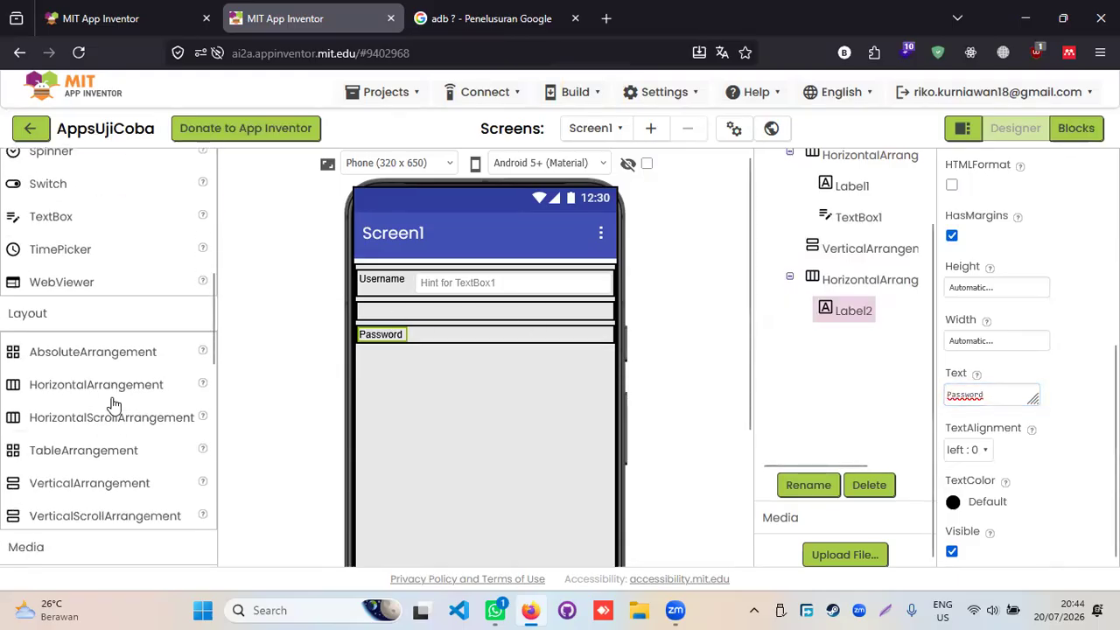
- Place a TextBox beside the Password label in the same row
{"action": "scroll", "coordinate": [113, 404], "scroll_direction": "up", "scroll_amount": 3}
{"action": "left_click_drag", "start_coordinate": [64, 398], "coordinate": [474, 338]}
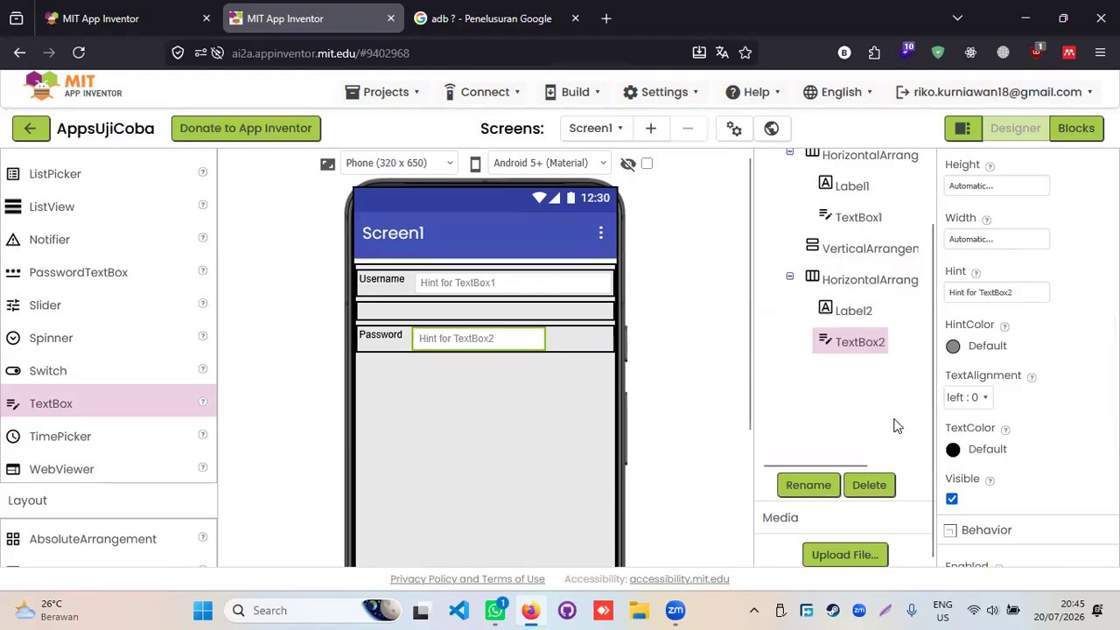
{"action": "scroll", "coordinate": [895, 426], "scroll_direction": "up", "scroll_amount": 1}
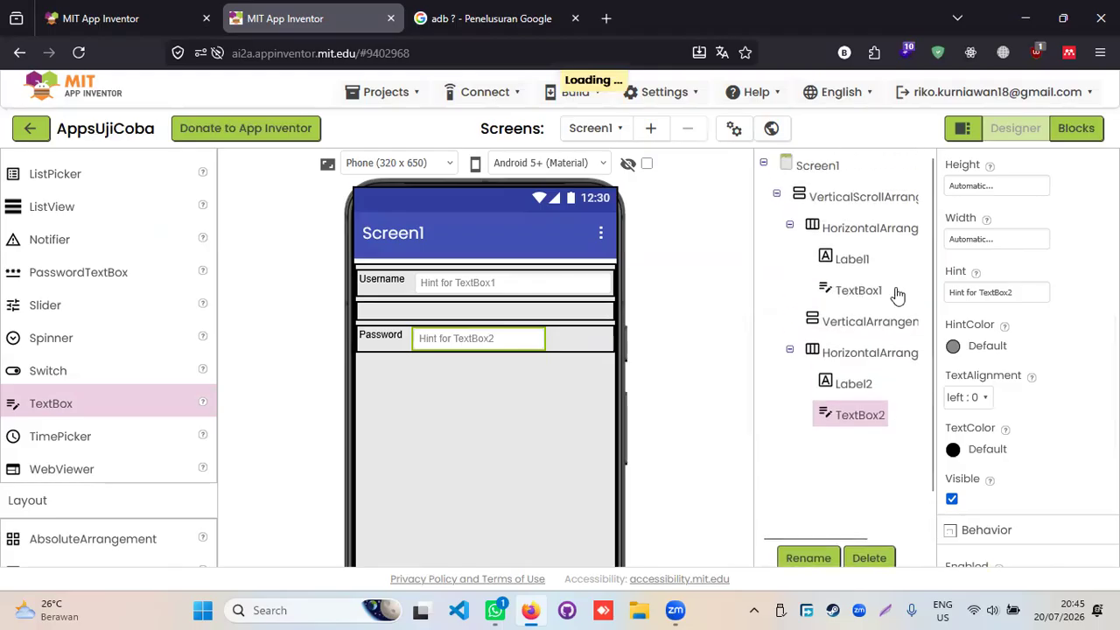
{"action": "scroll", "coordinate": [1008, 386], "scroll_direction": "down", "scroll_amount": 2}
{"action": "scroll", "coordinate": [1006, 390], "scroll_direction": "down", "scroll_amount": 2}
{"action": "scroll", "coordinate": [936, 383], "scroll_direction": "down", "scroll_amount": 1}
{"action": "scroll", "coordinate": [1029, 336], "scroll_direction": "up", "scroll_amount": 6}
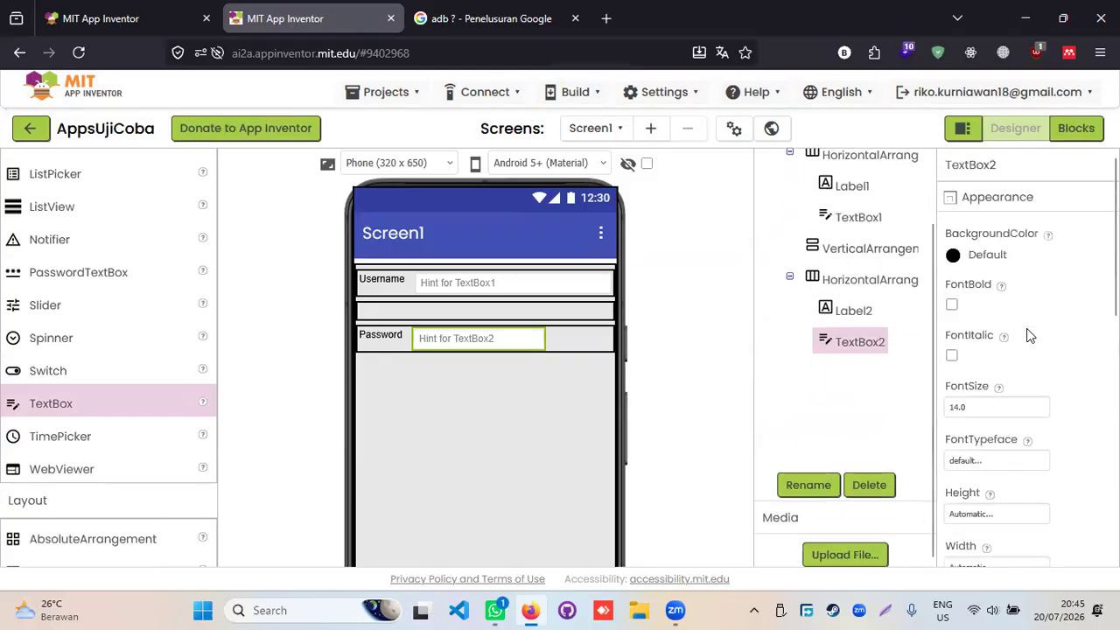
{"action": "scroll", "coordinate": [1002, 402], "scroll_direction": "down", "scroll_amount": 1}
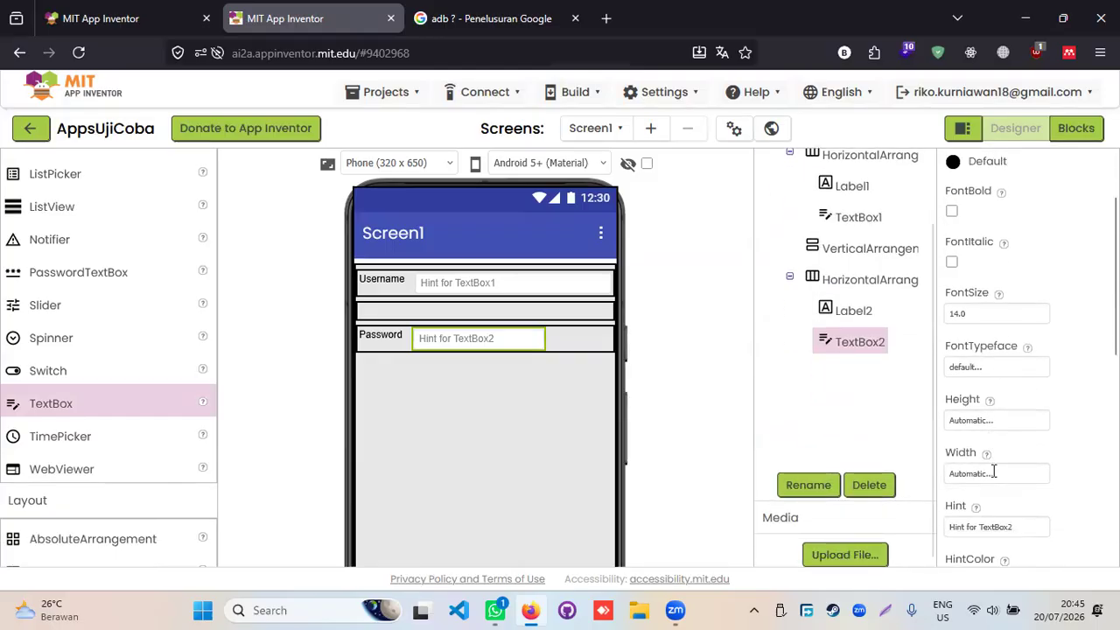
- Set TextBox2's Width to Fill parent so it stretches across the row
{"action": "left_click", "coordinate": [994, 473]}
{"action": "left_click", "coordinate": [996, 491]}
{"action": "scroll", "coordinate": [1043, 473], "scroll_direction": "down", "scroll_amount": 2}
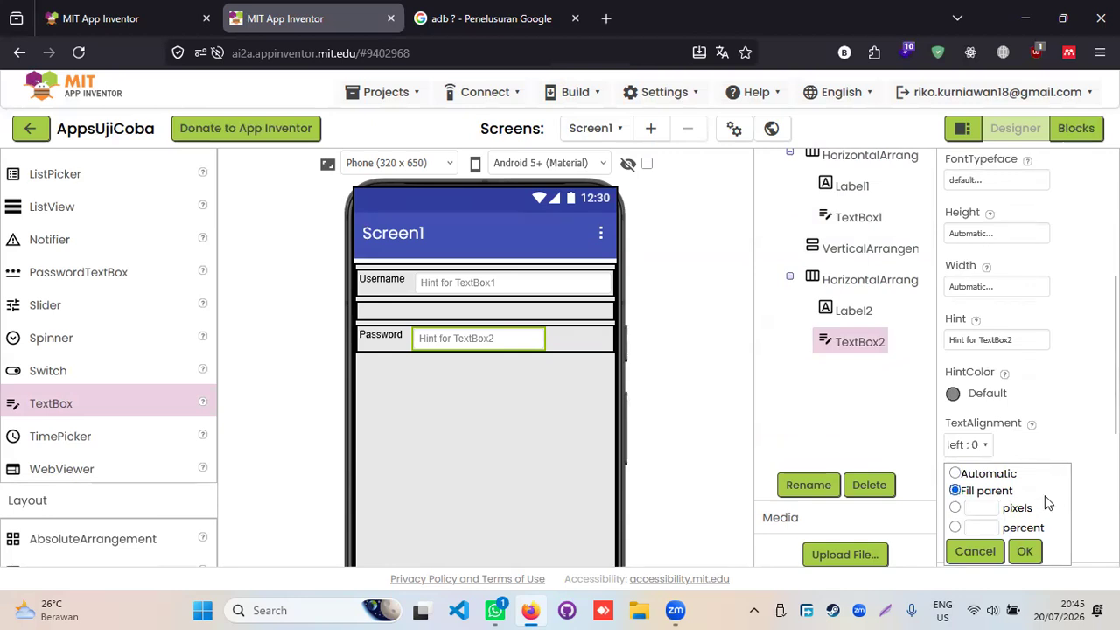
{"action": "left_click", "coordinate": [1029, 551]}
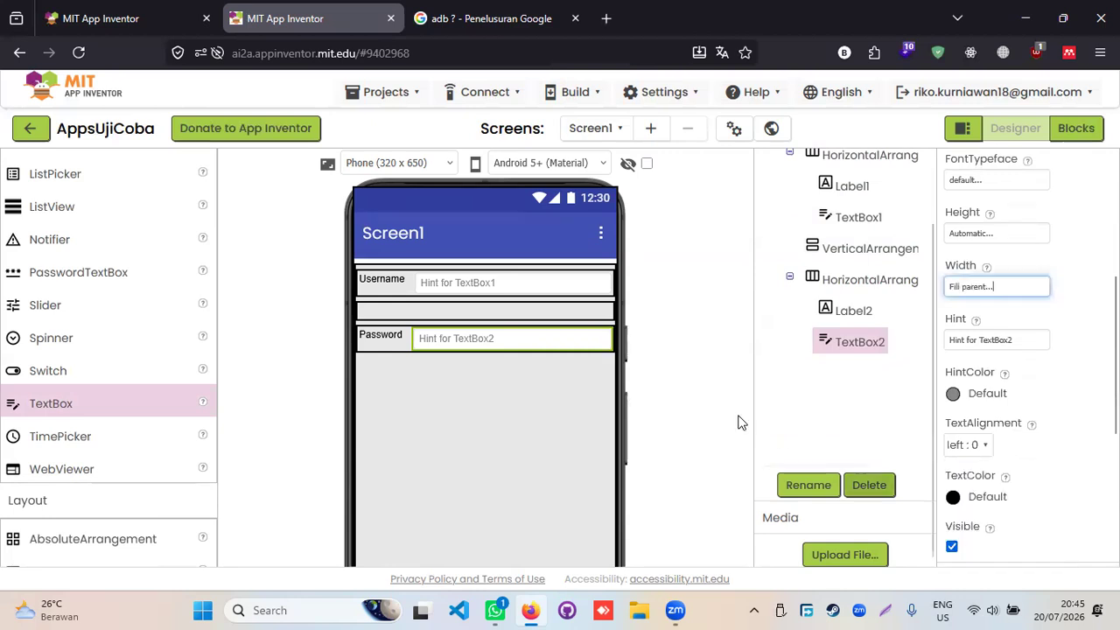
{"action": "left_click", "coordinate": [489, 278]}
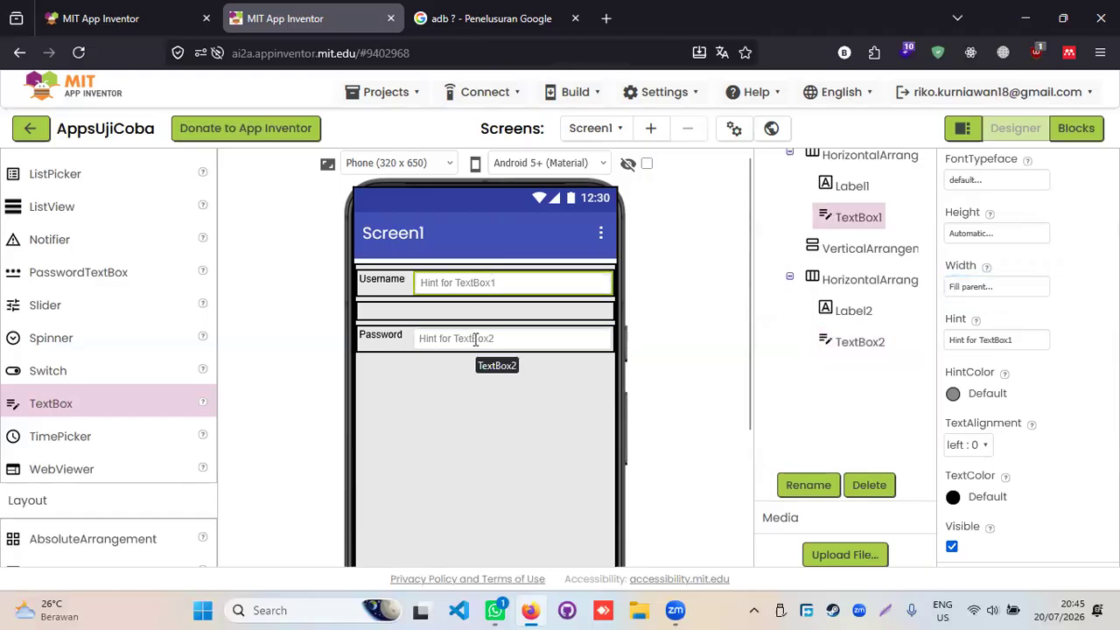
- Change TextBox1's hint to 'Username'
{"action": "left_click_drag", "start_coordinate": [1015, 339], "coordinate": [935, 339]}
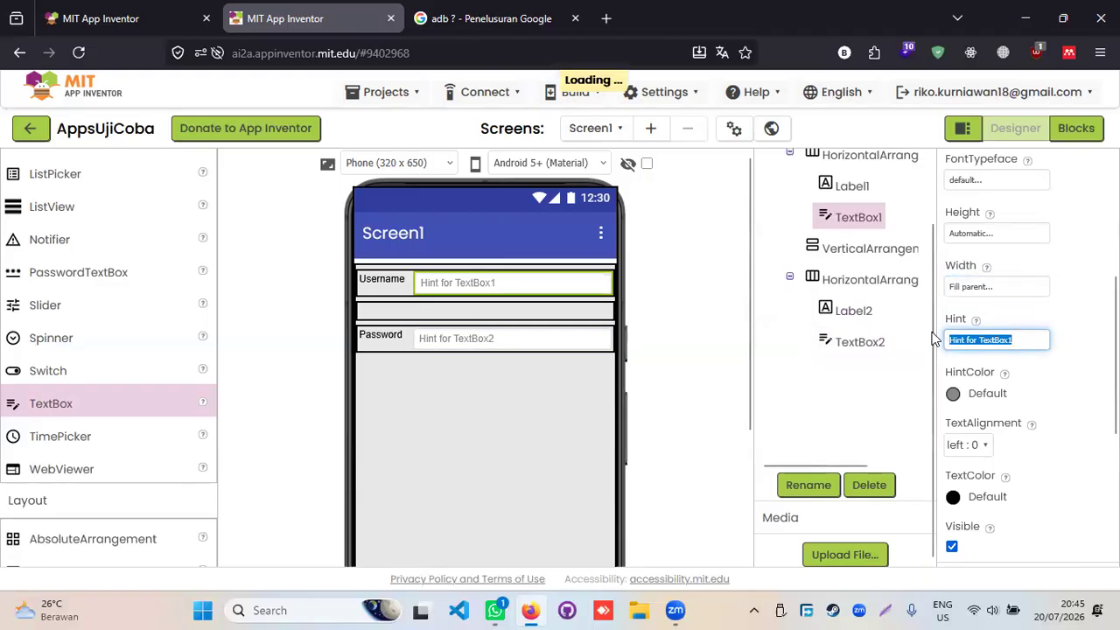
{"action": "type", "text": "Us"}
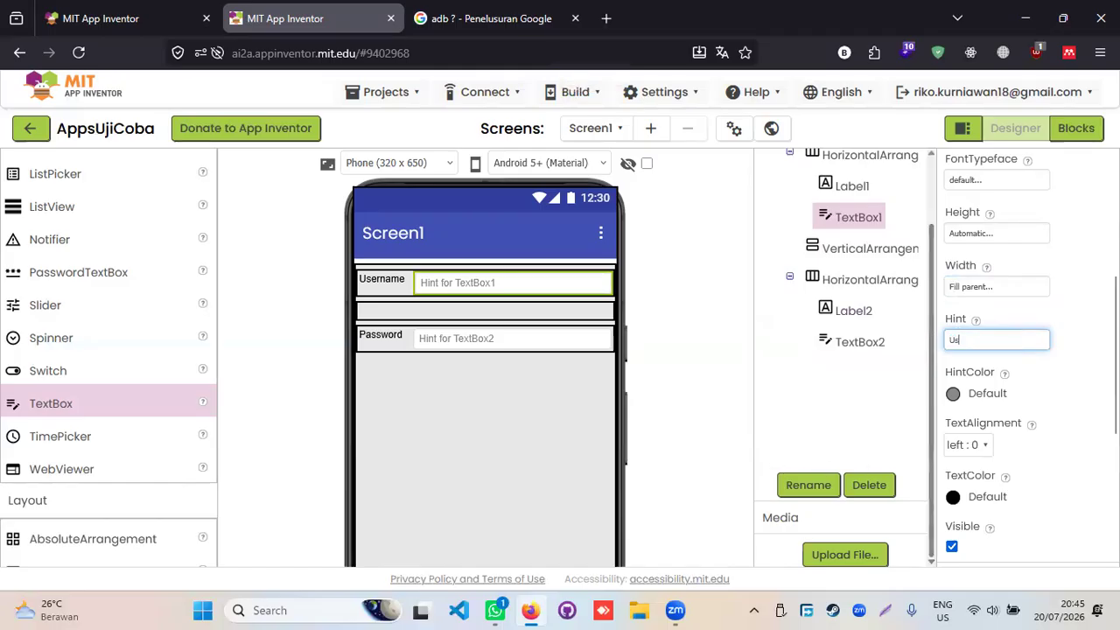
{"action": "type", "text": "ername"}
{"action": "key", "text": "Return"}
- Change TextBox2's hint to 'Password', capitalising the first letter
{"action": "left_click", "coordinate": [489, 338]}
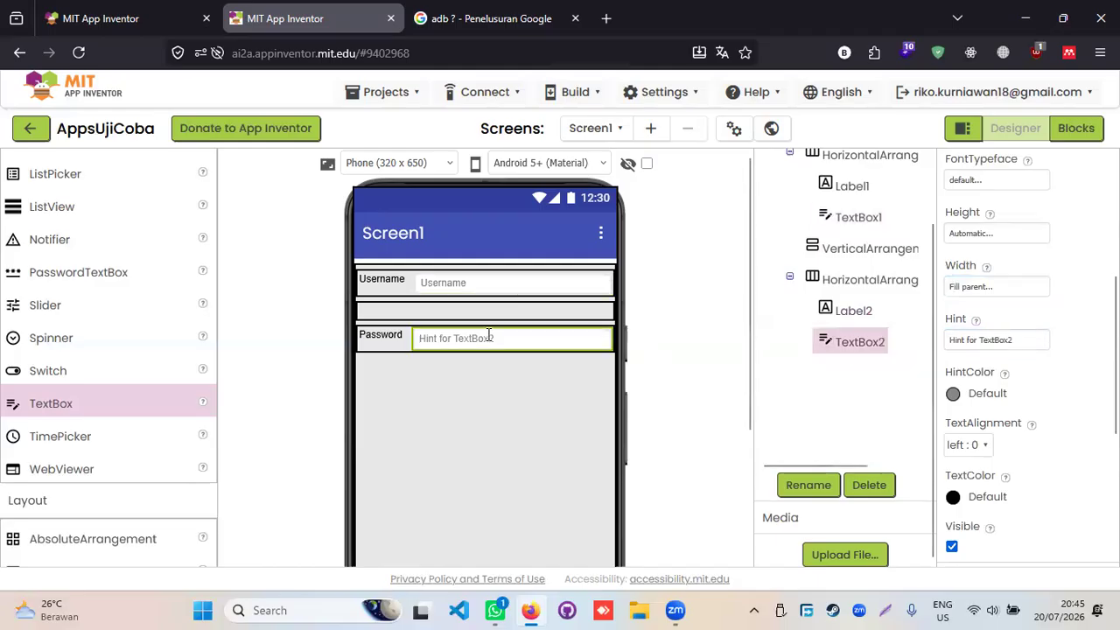
{"action": "left_click", "coordinate": [998, 341]}
{"action": "type", "text": "Password"}
{"action": "key", "text": "Return"}
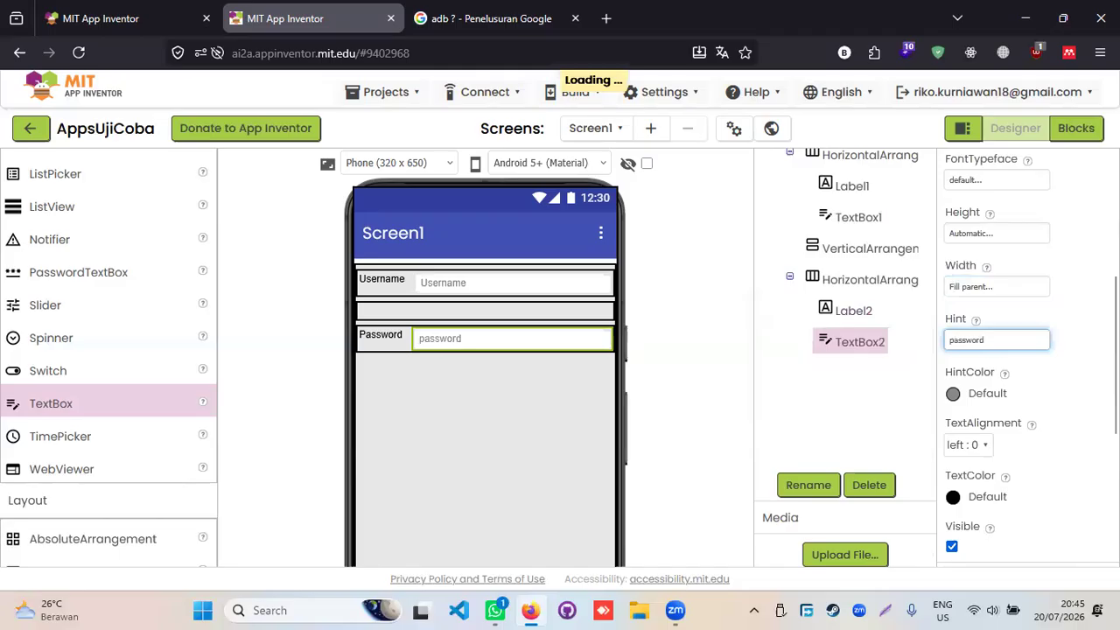
{"action": "left_click", "coordinate": [956, 340]}
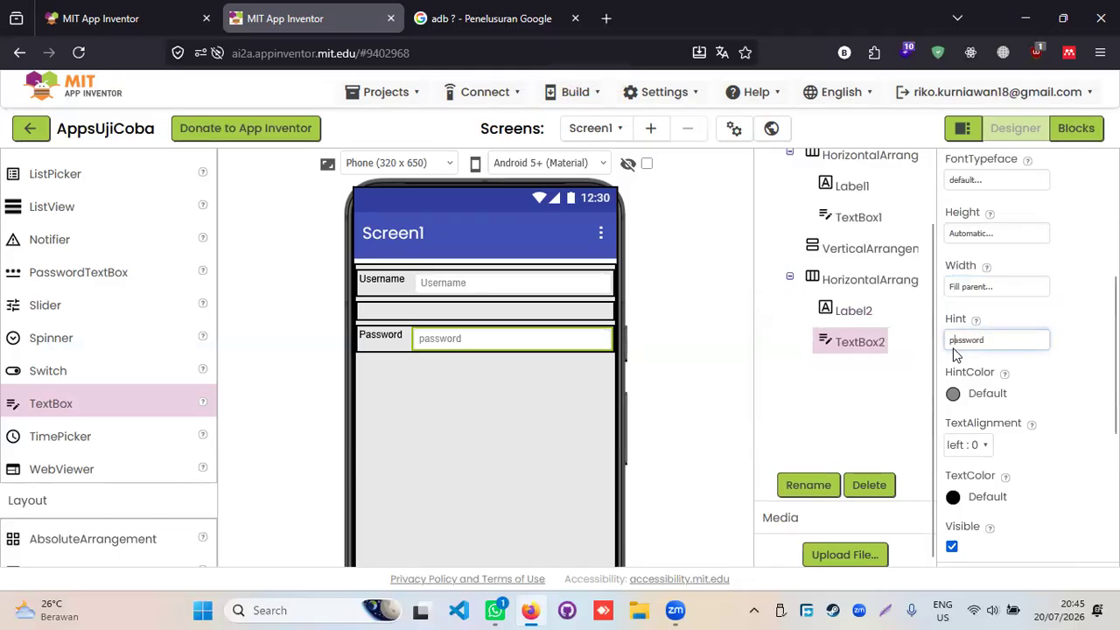
{"action": "type", "text": "P"}
{"action": "left_click", "coordinate": [1054, 329]}
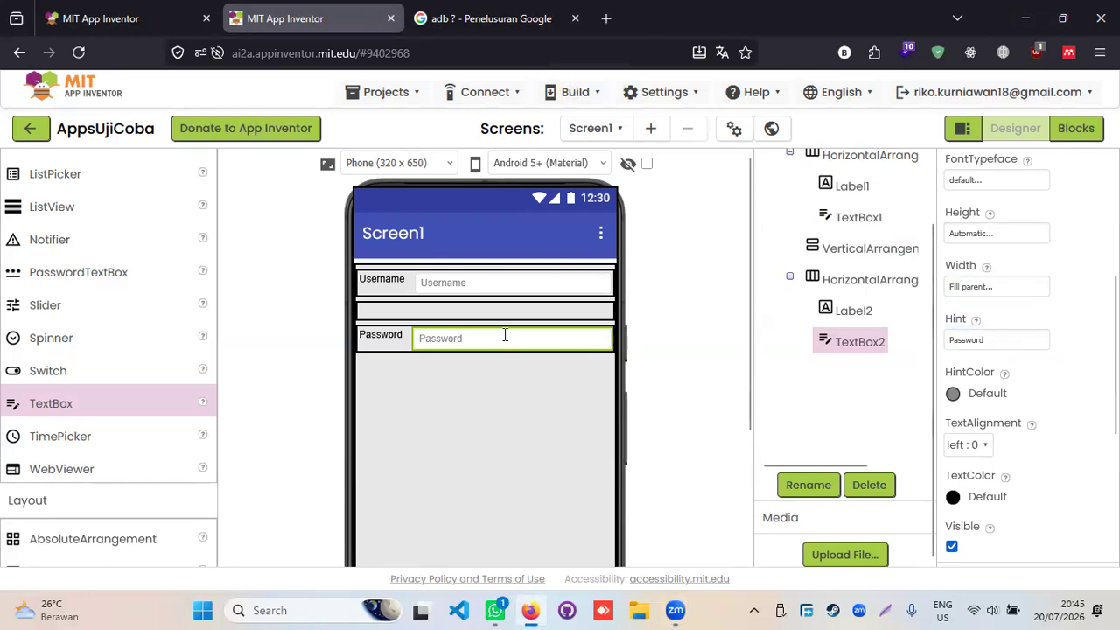
{"action": "left_click", "coordinate": [509, 304]}
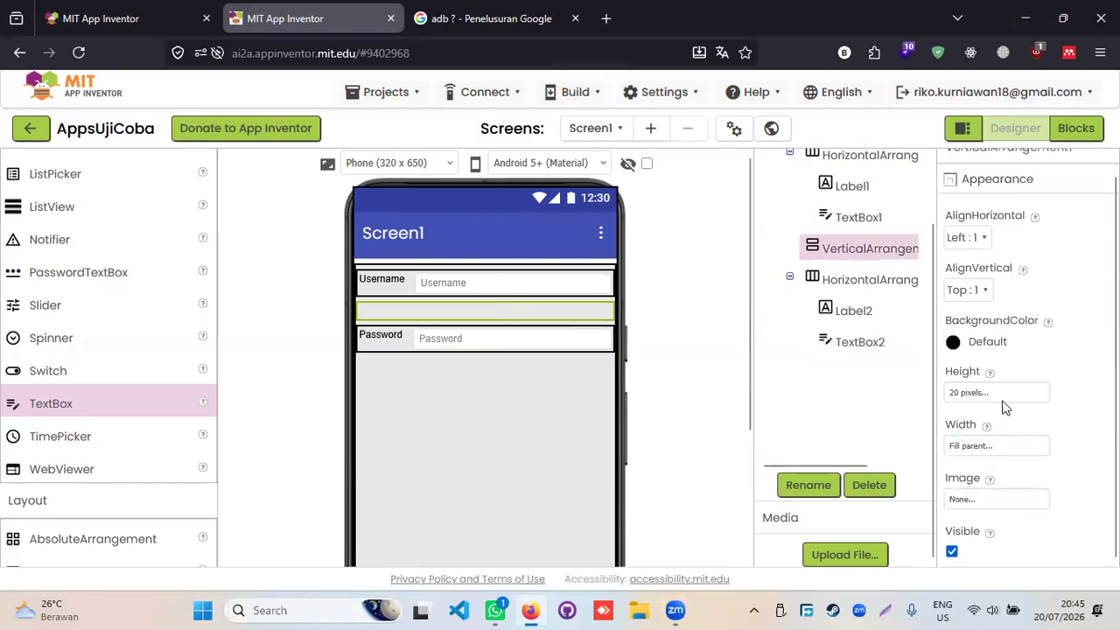
- Set the spacer VerticalArrangement's Height to 5 pixels
{"action": "left_click", "coordinate": [981, 393]}
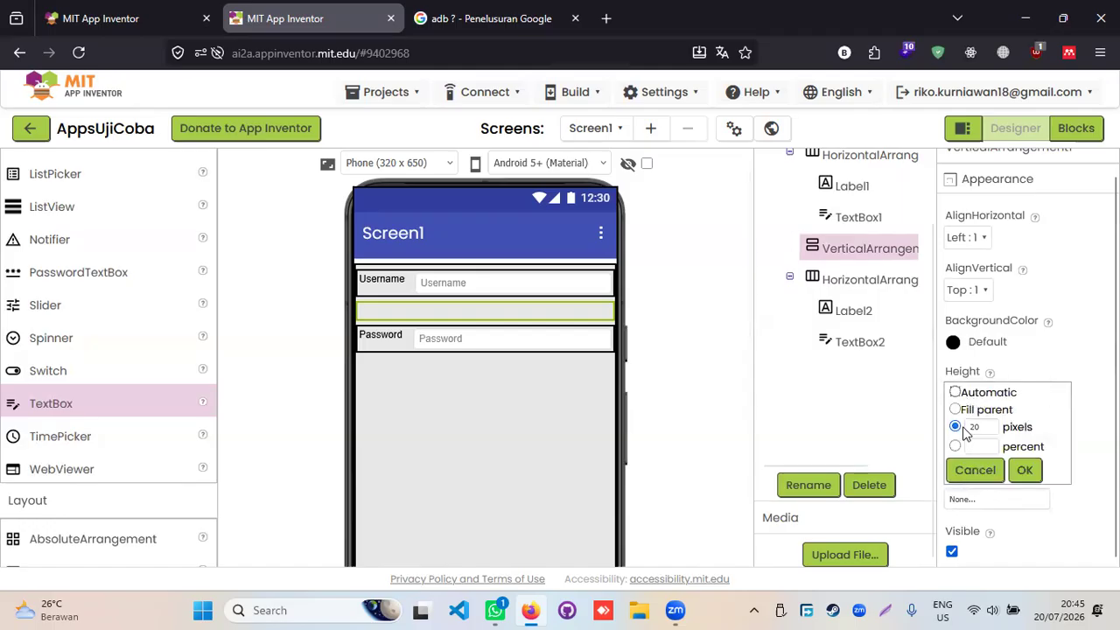
{"action": "left_click", "coordinate": [973, 426]}
{"action": "type", "text": "50"}
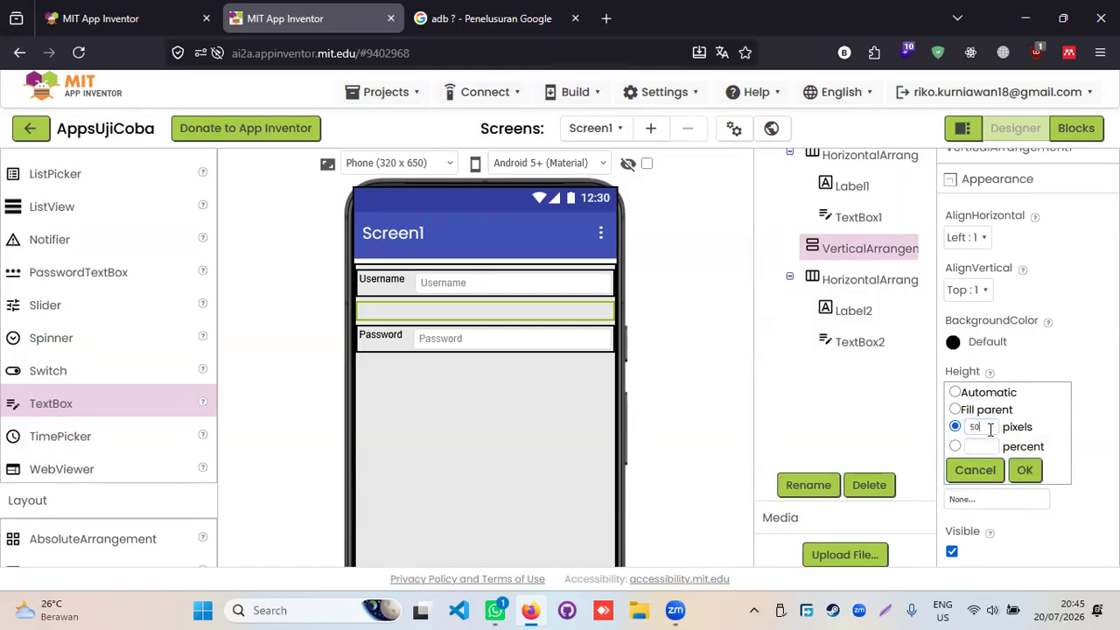
{"action": "key", "text": "BackSpace"}
{"action": "left_click", "coordinate": [1019, 472]}
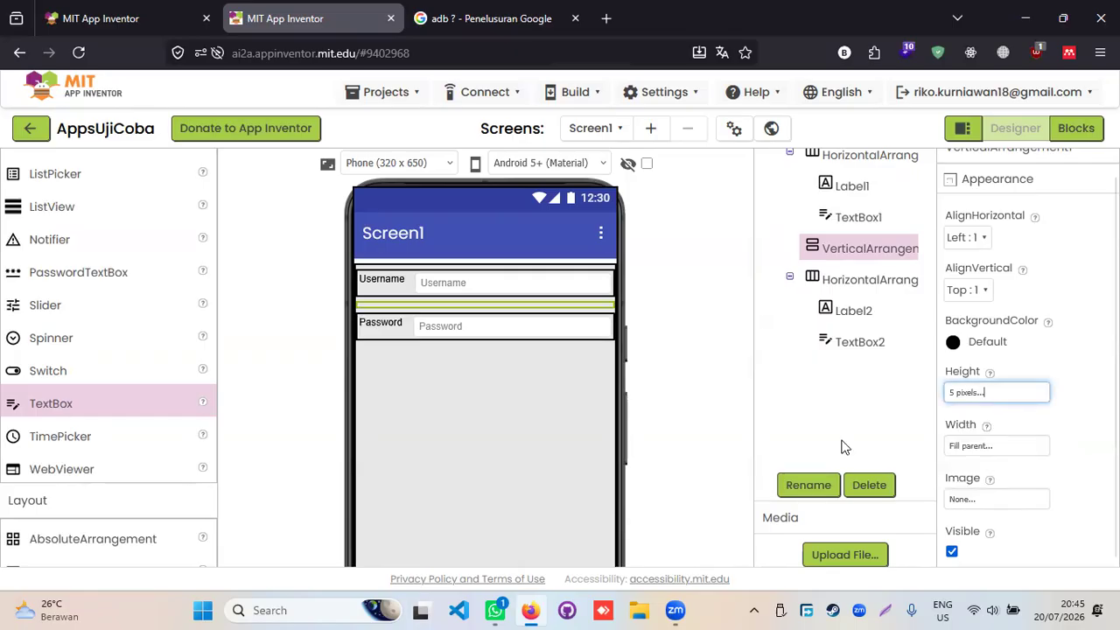
{"action": "left_click", "coordinate": [574, 374]}
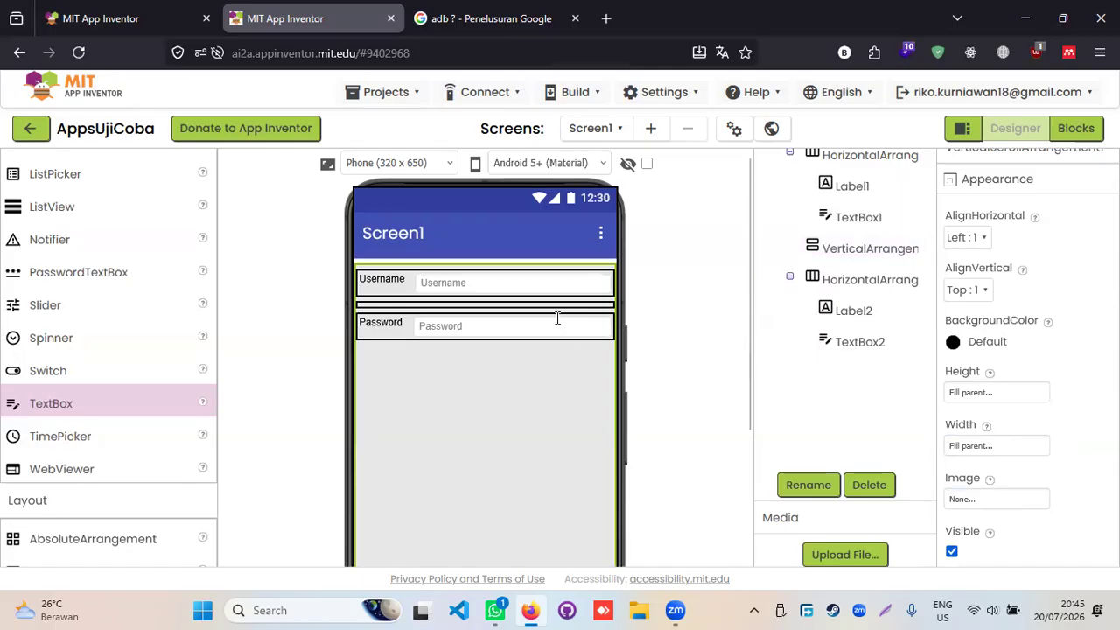
{"action": "left_click", "coordinate": [561, 305]}
{"action": "left_click", "coordinate": [561, 373]}
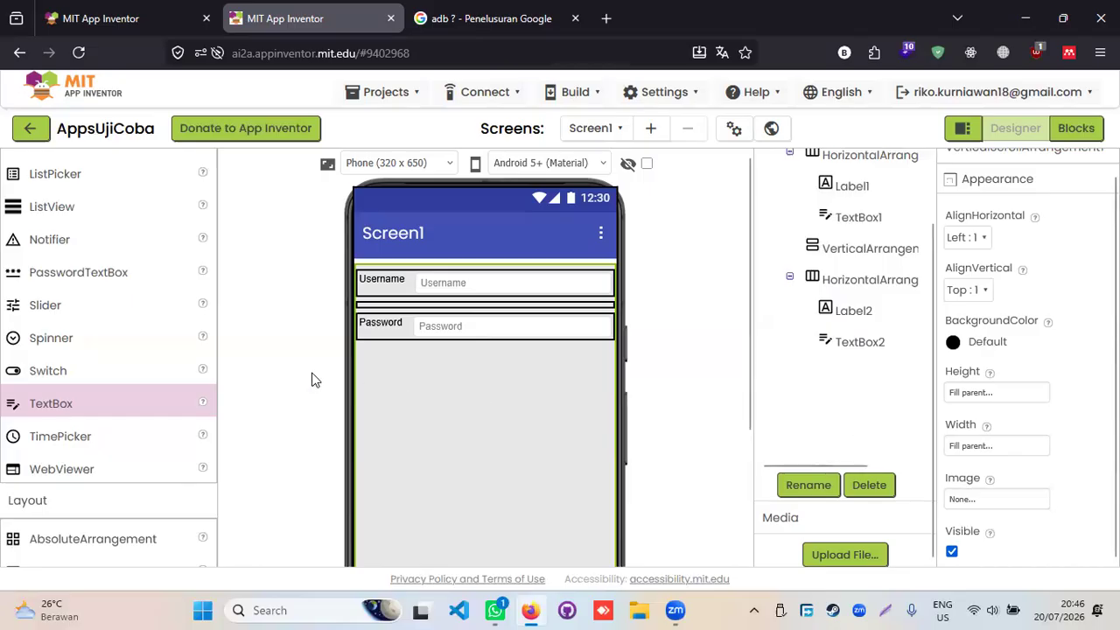
{"action": "left_click", "coordinate": [409, 304]}
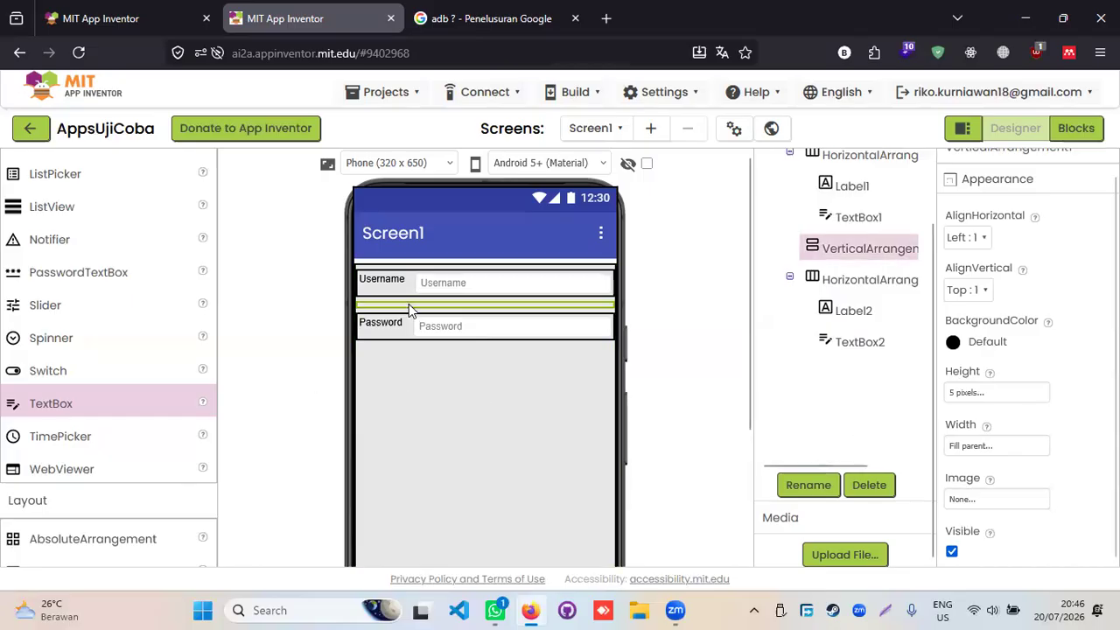
{"action": "left_click", "coordinate": [856, 251]}
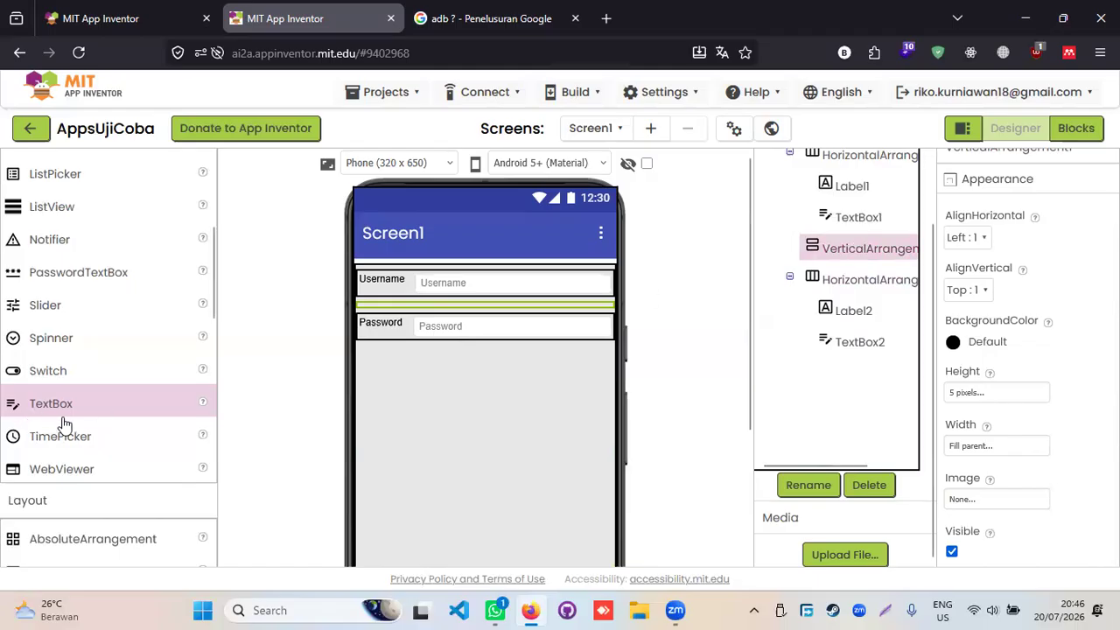
- Add a VerticalArrangement below the Password row with Fill parent width and 5-pixel height
{"action": "scroll", "coordinate": [96, 385], "scroll_direction": "down", "scroll_amount": 3}
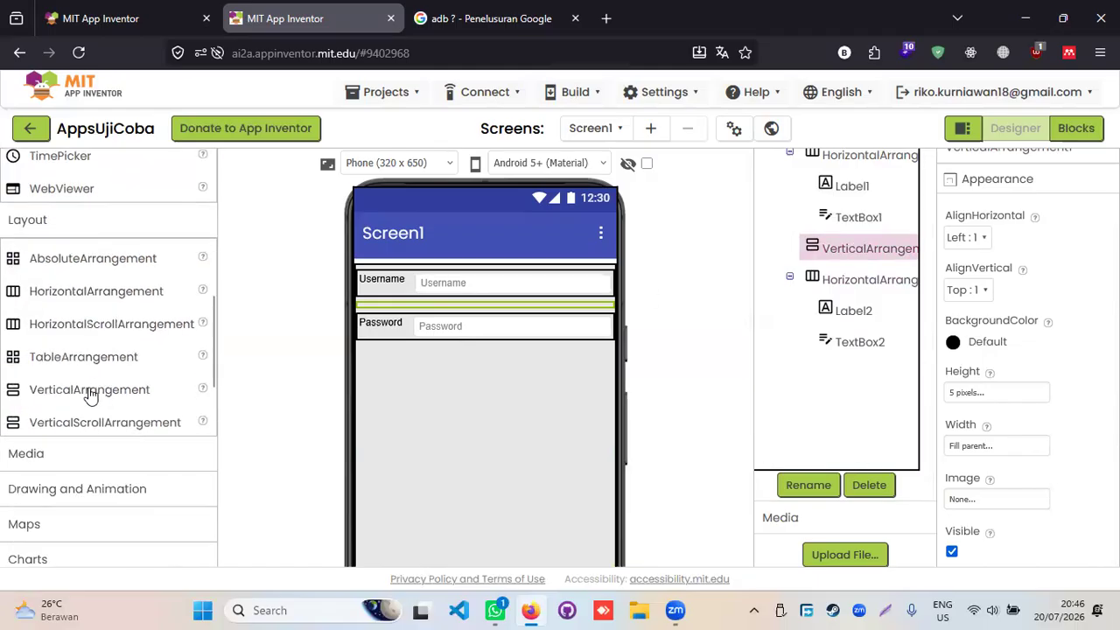
{"action": "left_click_drag", "start_coordinate": [101, 394], "coordinate": [410, 370]}
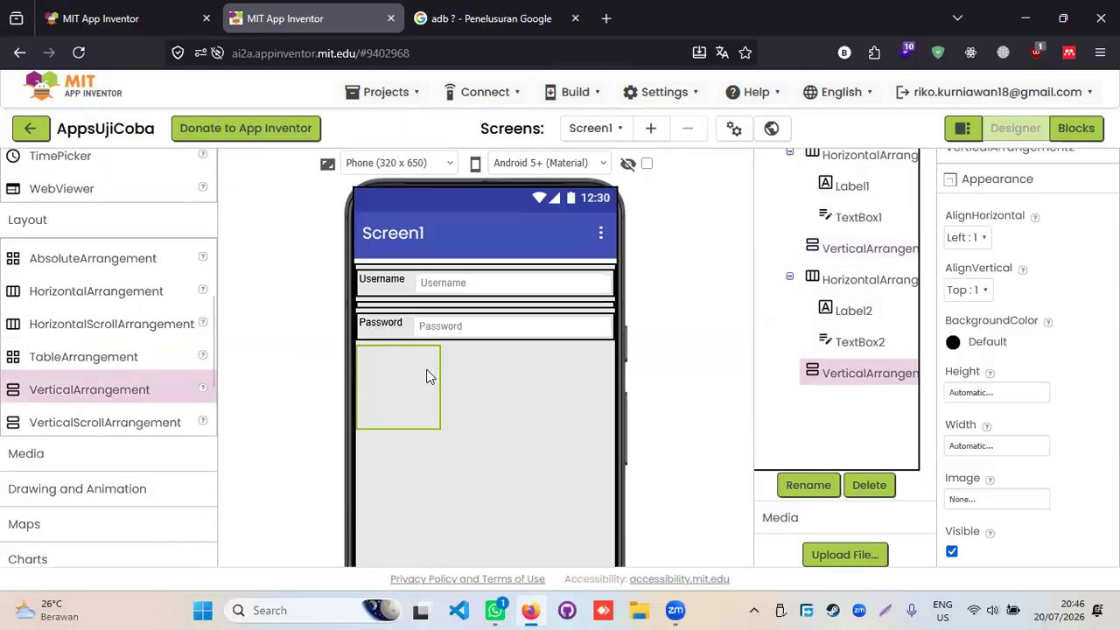
{"action": "left_click", "coordinate": [969, 446]}
{"action": "left_click", "coordinate": [980, 464]}
{"action": "left_click", "coordinate": [1024, 525]}
{"action": "left_click", "coordinate": [973, 393]}
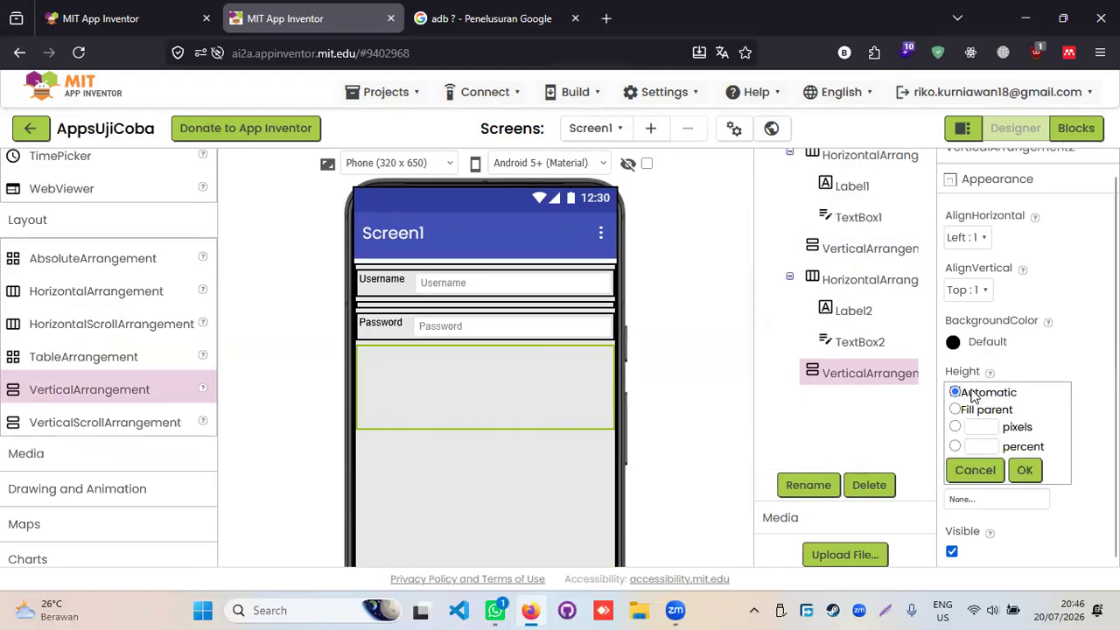
{"action": "left_click", "coordinate": [981, 427]}
{"action": "type", "text": "5"}
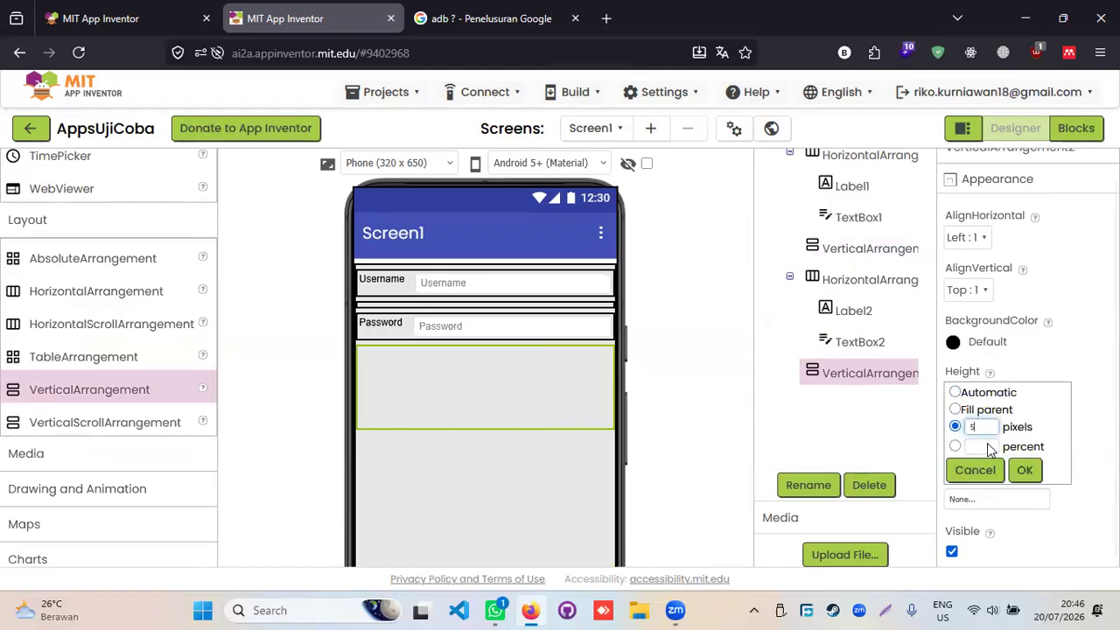
{"action": "left_click", "coordinate": [1025, 471]}
{"action": "left_click", "coordinate": [443, 384]}
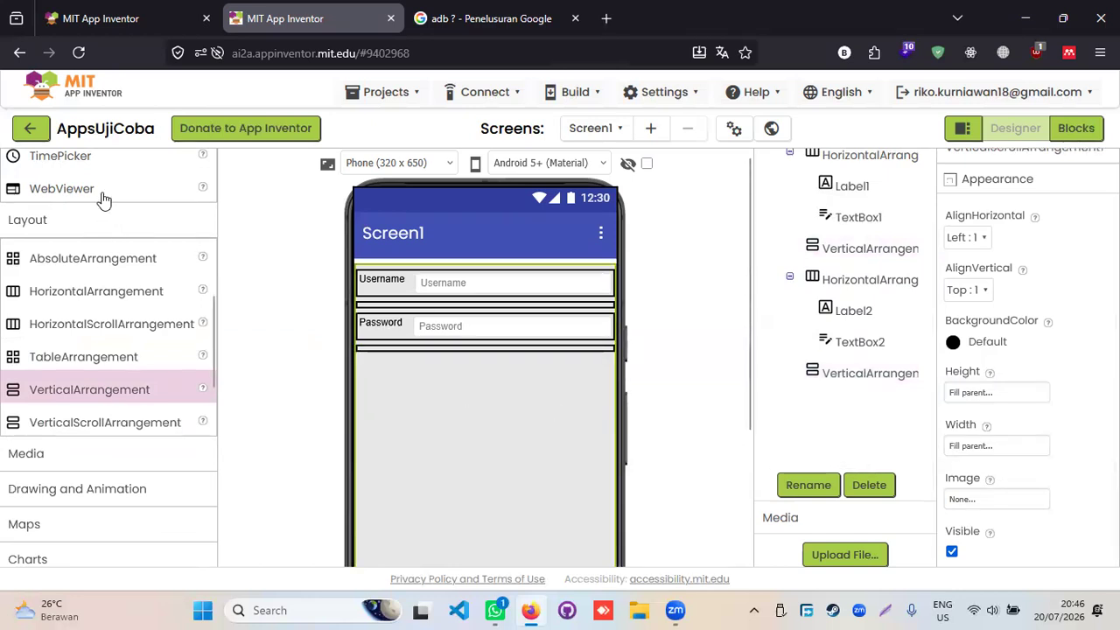
- Drag a Button from User Interface onto Screen1 below the second spacer
{"action": "scroll", "coordinate": [84, 470], "scroll_direction": "up", "scroll_amount": 3}
{"action": "scroll", "coordinate": [85, 470], "scroll_direction": "down", "scroll_amount": 1}
{"action": "scroll", "coordinate": [84, 470], "scroll_direction": "up", "scroll_amount": 1}
{"action": "scroll", "coordinate": [85, 470], "scroll_direction": "down", "scroll_amount": 2}
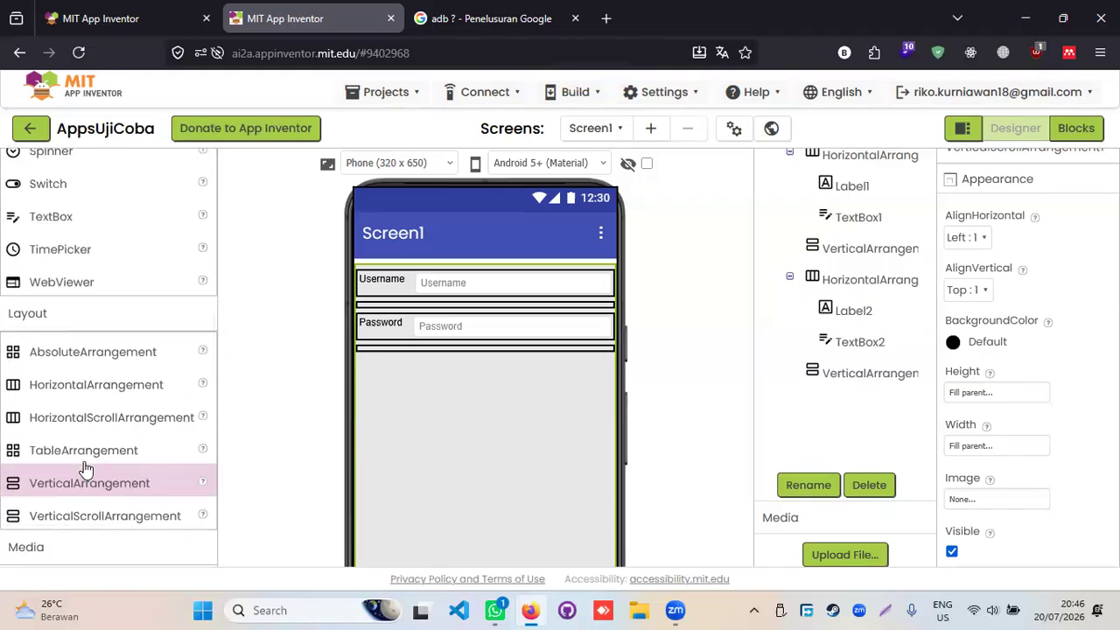
{"action": "scroll", "coordinate": [85, 470], "scroll_direction": "up", "scroll_amount": 3}
{"action": "scroll", "coordinate": [84, 470], "scroll_direction": "up", "scroll_amount": 1}
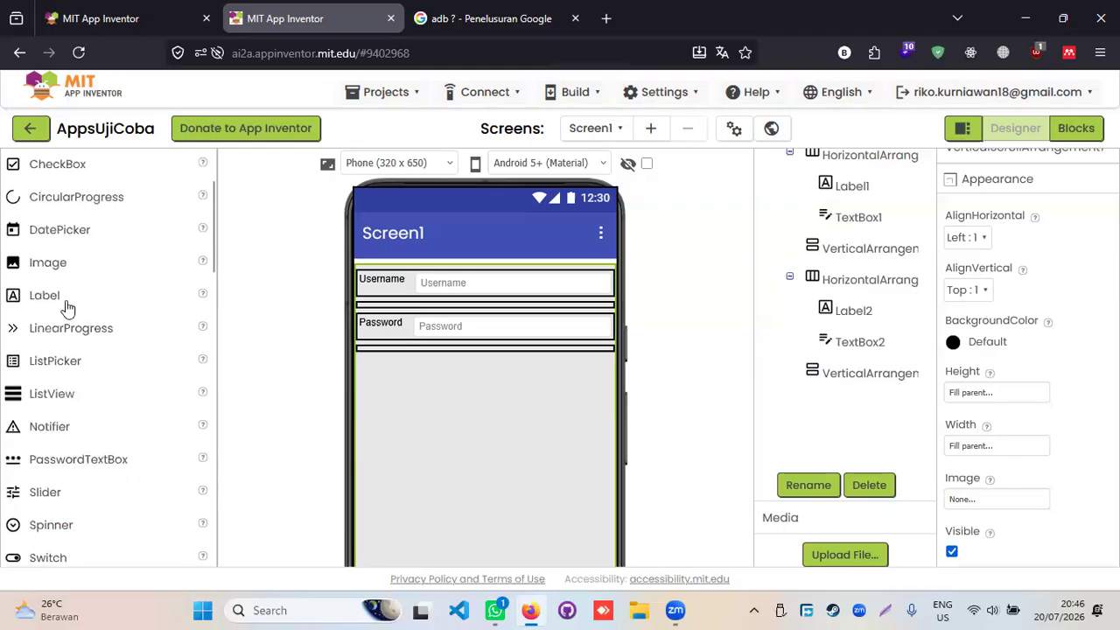
{"action": "scroll", "coordinate": [58, 434], "scroll_direction": "down", "scroll_amount": 1}
{"action": "scroll", "coordinate": [58, 448], "scroll_direction": "down", "scroll_amount": 2}
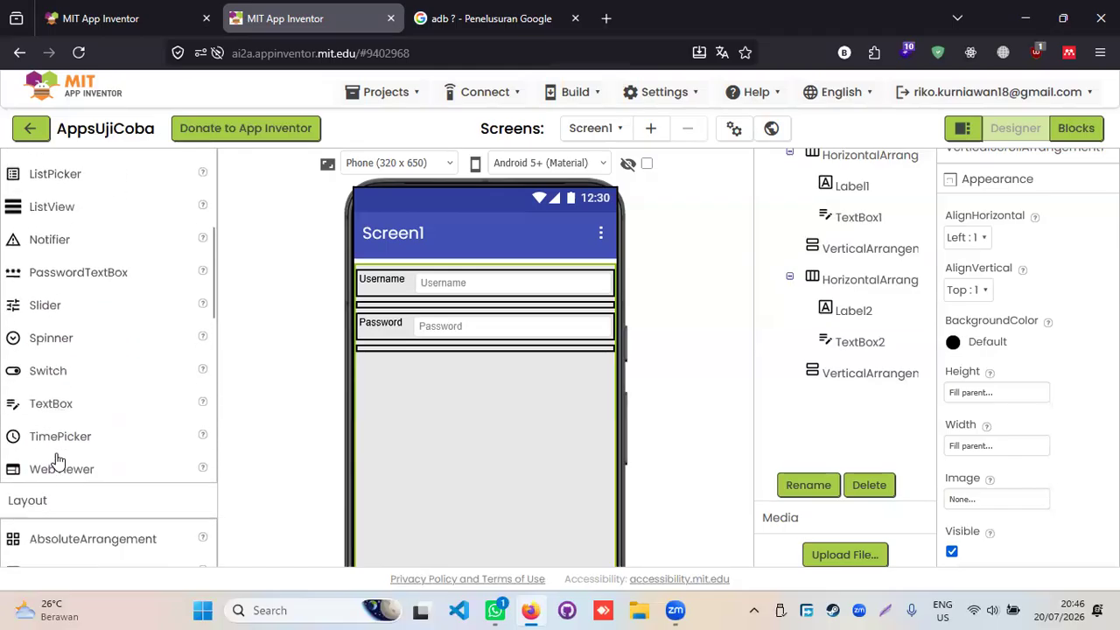
{"action": "scroll", "coordinate": [76, 473], "scroll_direction": "up", "scroll_amount": 6}
{"action": "left_click_drag", "start_coordinate": [35, 225], "coordinate": [415, 377]}
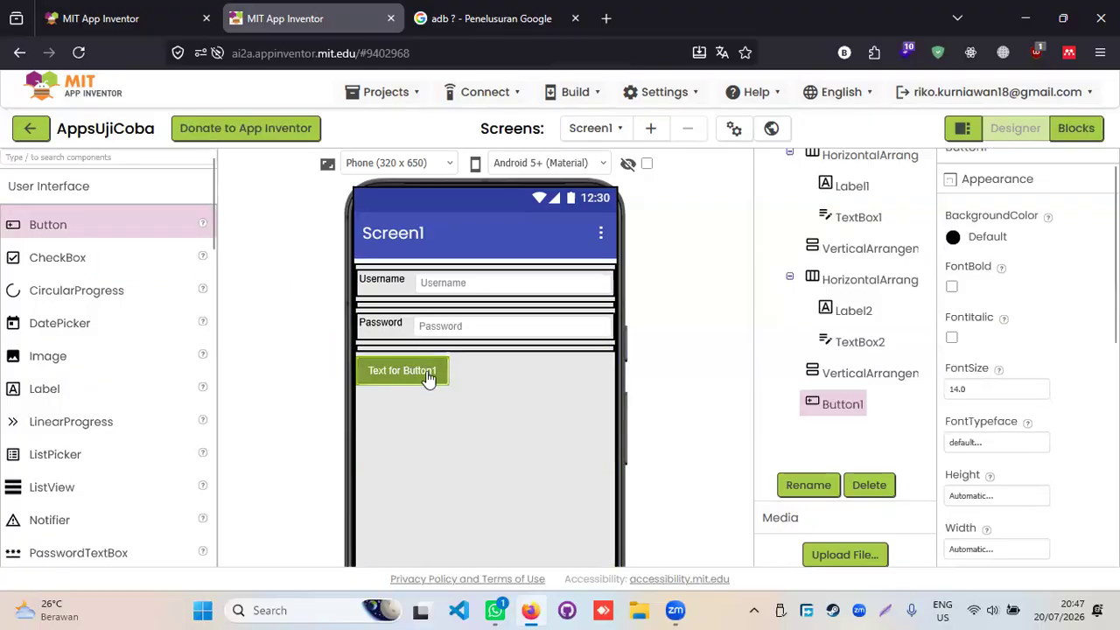
{"action": "scroll", "coordinate": [1014, 417], "scroll_direction": "down", "scroll_amount": 2}
- Set Button1's Width to Fill parent
{"action": "left_click", "coordinate": [1010, 403]}
{"action": "left_click", "coordinate": [1080, 430]}
{"action": "left_click", "coordinate": [1020, 457]}
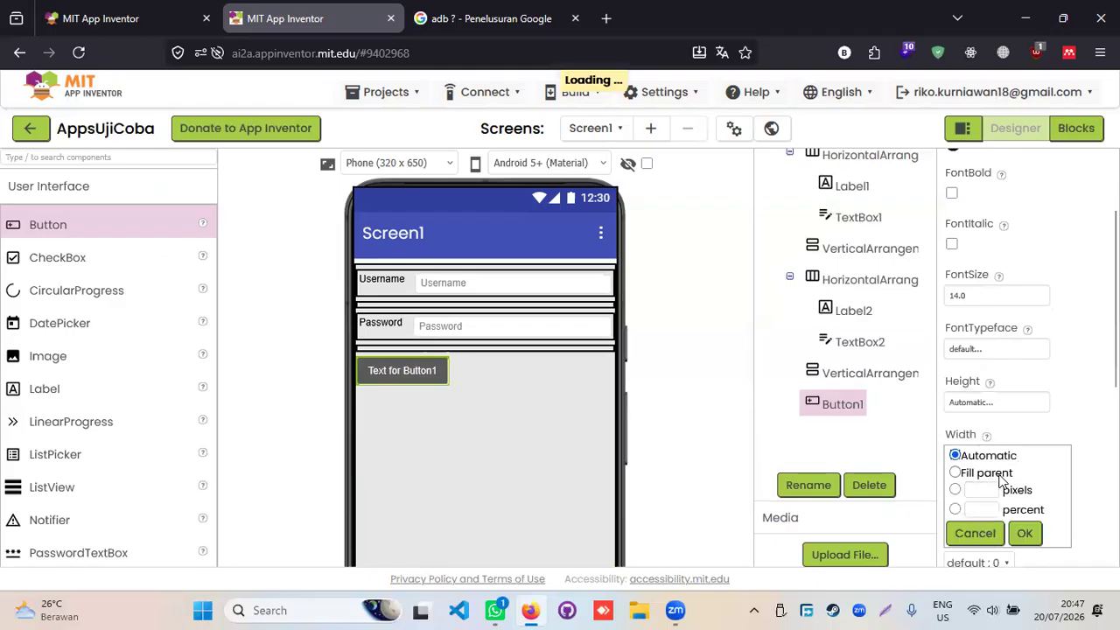
{"action": "left_click", "coordinate": [986, 474]}
{"action": "left_click", "coordinate": [1025, 533]}
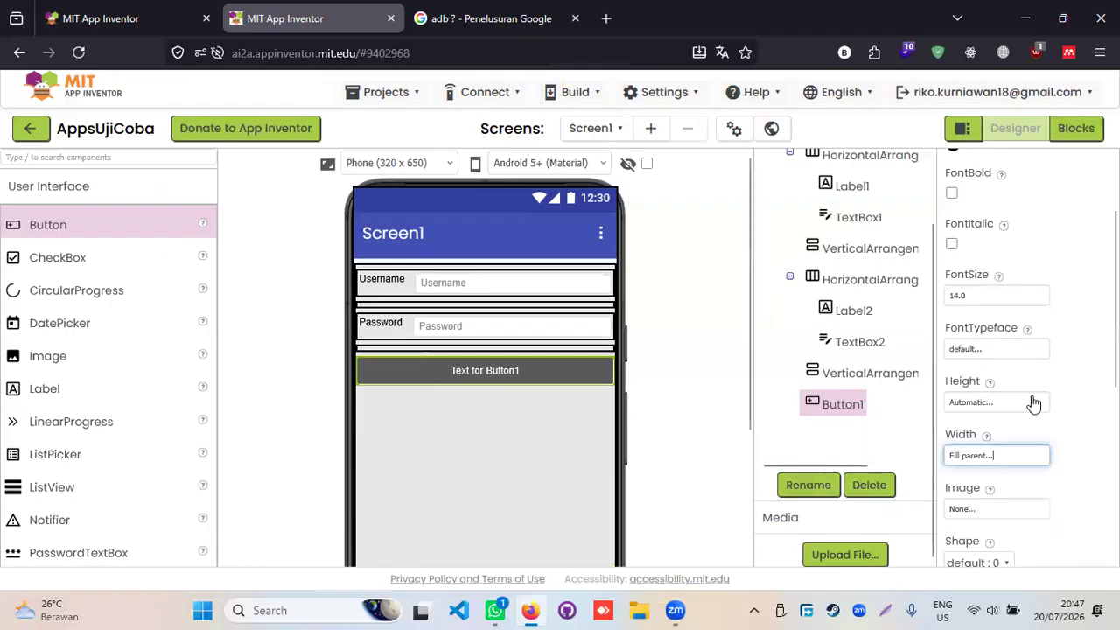
- Change Button1's Text to 'Login'
{"action": "scroll", "coordinate": [1015, 428], "scroll_direction": "down", "scroll_amount": 4}
{"action": "scroll", "coordinate": [991, 415], "scroll_direction": "up", "scroll_amount": 4}
{"action": "scroll", "coordinate": [989, 433], "scroll_direction": "down", "scroll_amount": 6}
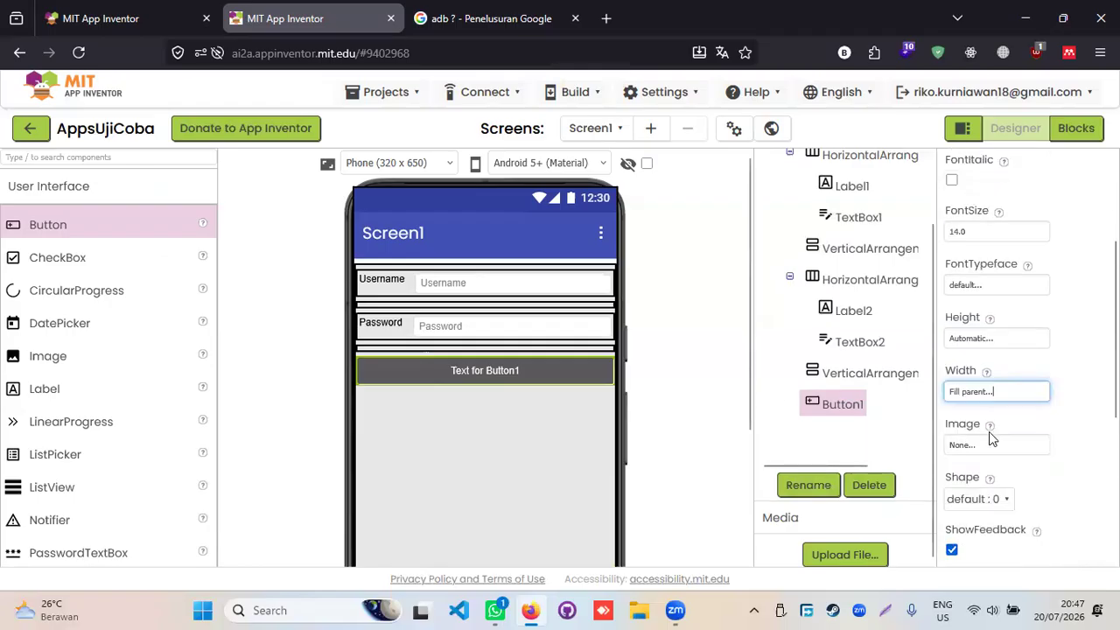
{"action": "left_click", "coordinate": [1002, 386]}
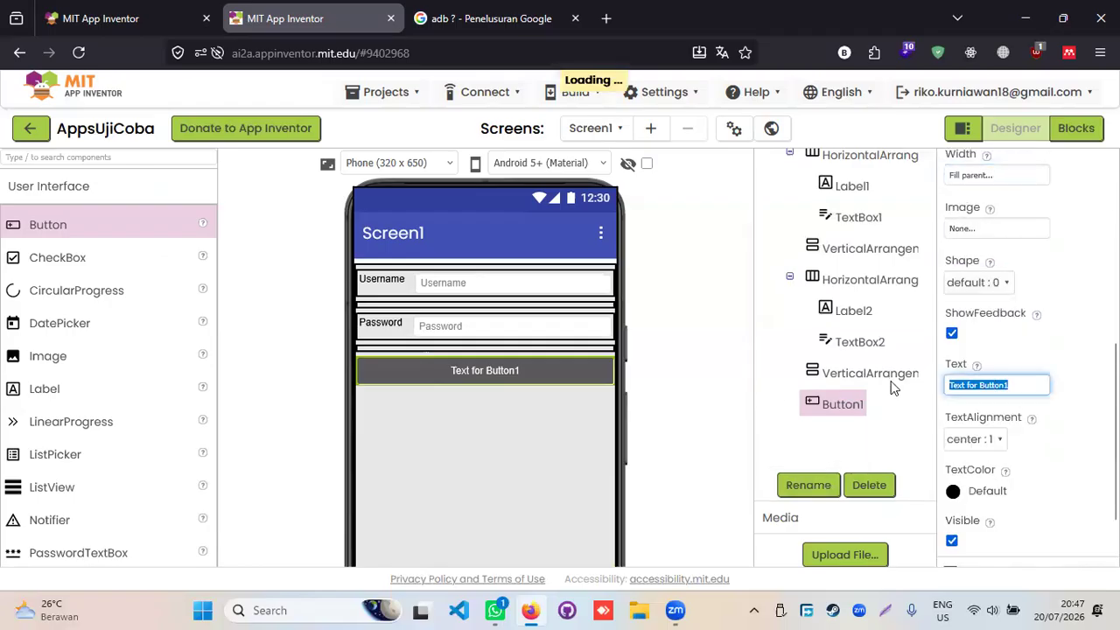
{"action": "type", "text": "Login"}
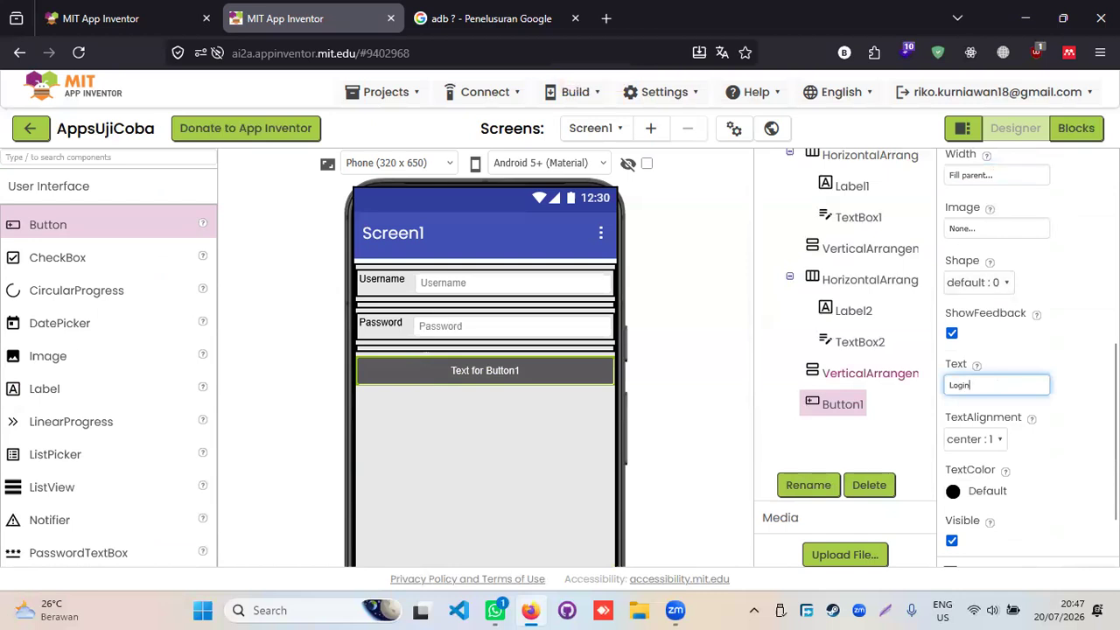
{"action": "key", "text": "Return"}
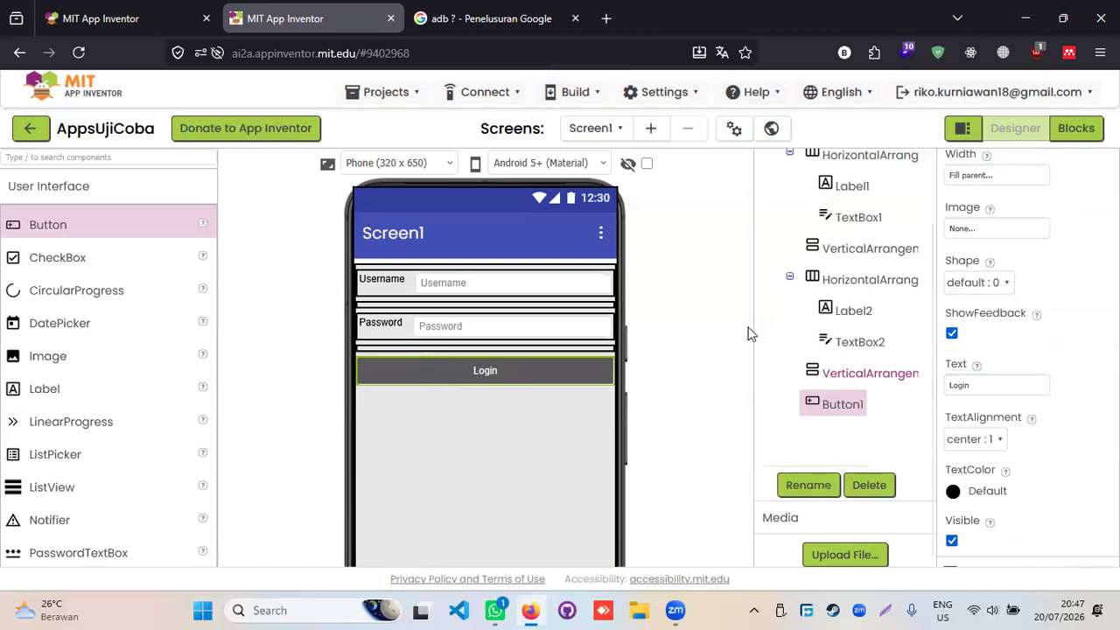
{"action": "left_click", "coordinate": [584, 403]}
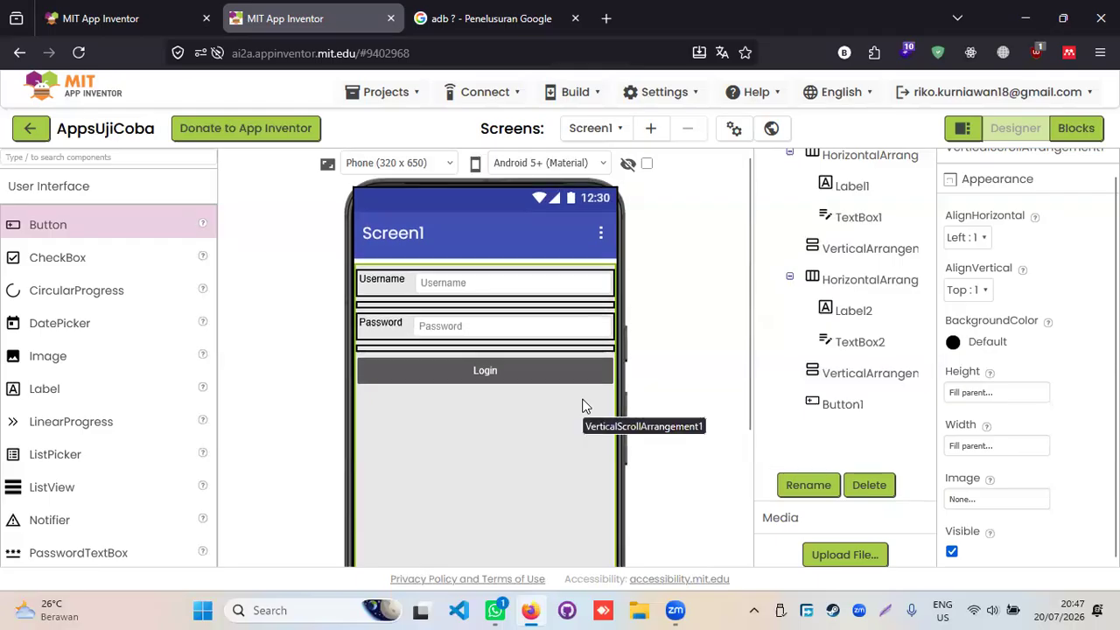
{"action": "left_click", "coordinate": [482, 324]}
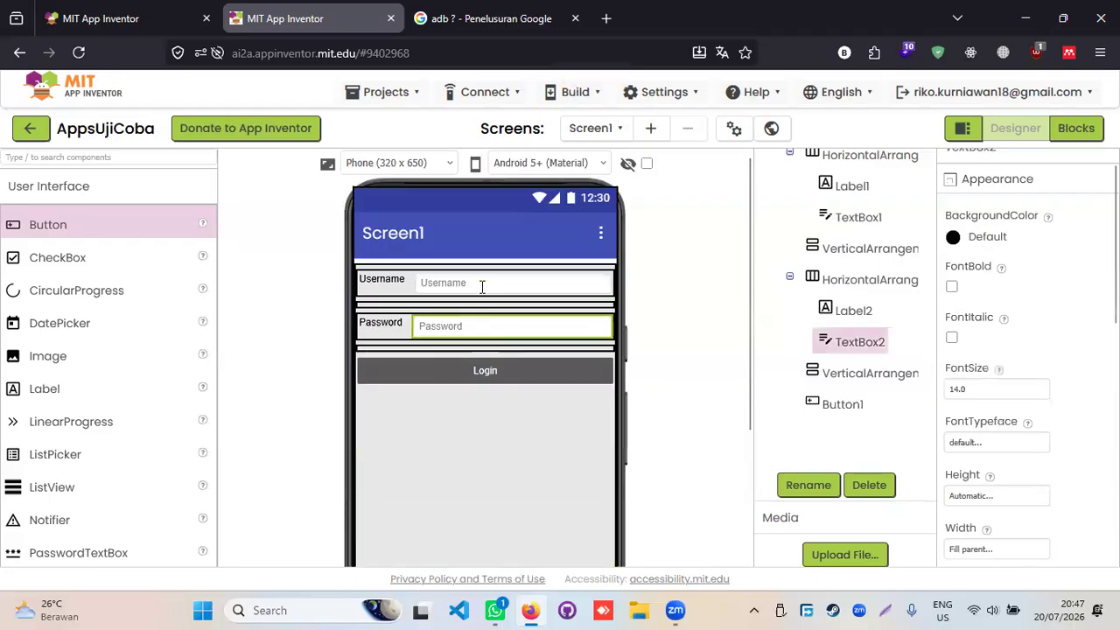
{"action": "left_click", "coordinate": [482, 285]}
{"action": "left_click", "coordinate": [493, 326]}
{"action": "left_click", "coordinate": [495, 276]}
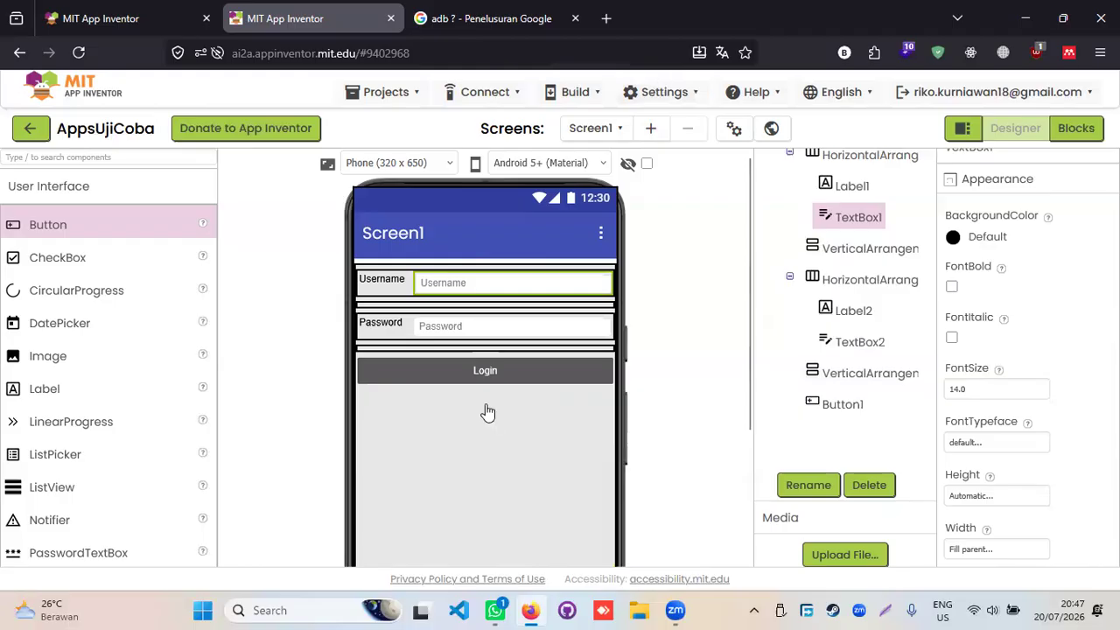
{"action": "left_click", "coordinate": [483, 374]}
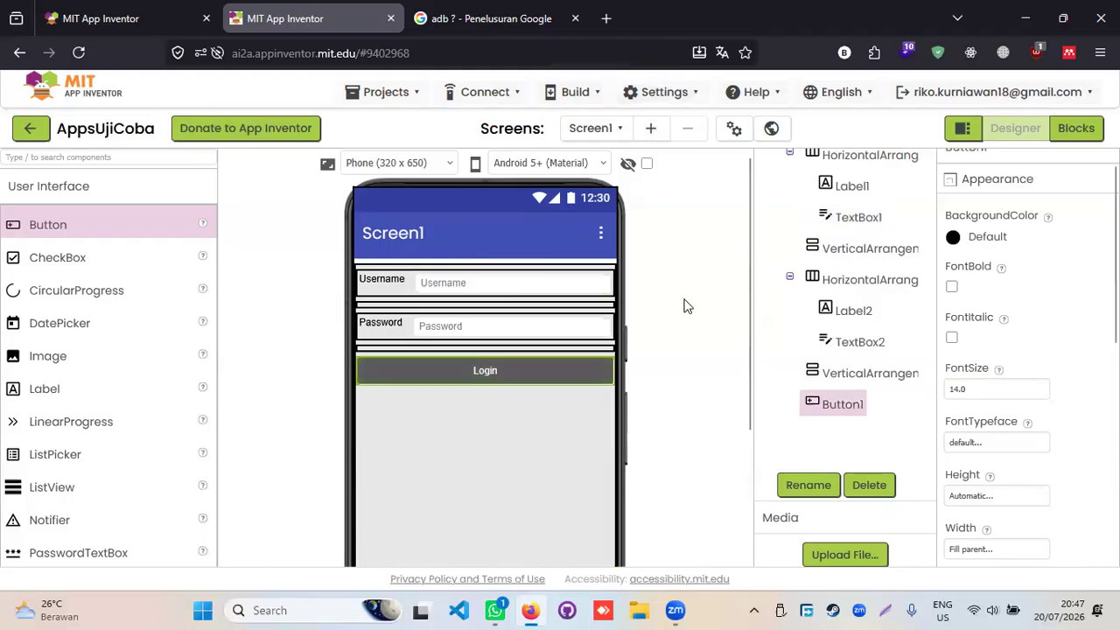
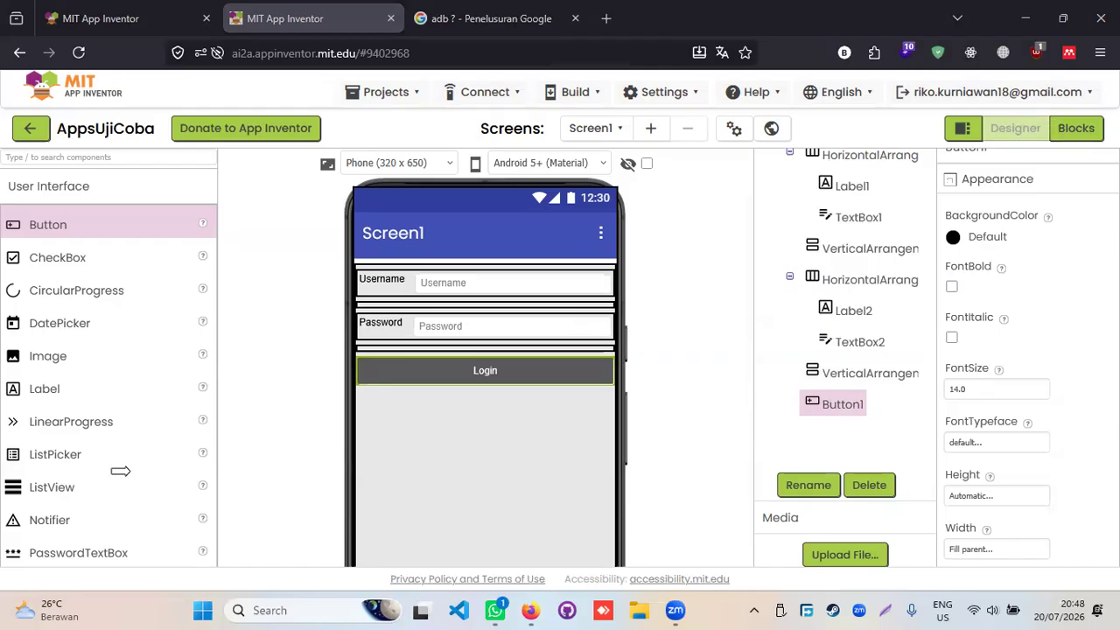
- Rename the Username text box TextBox1 to txt_usr
{"action": "left_click", "coordinate": [1069, 132]}
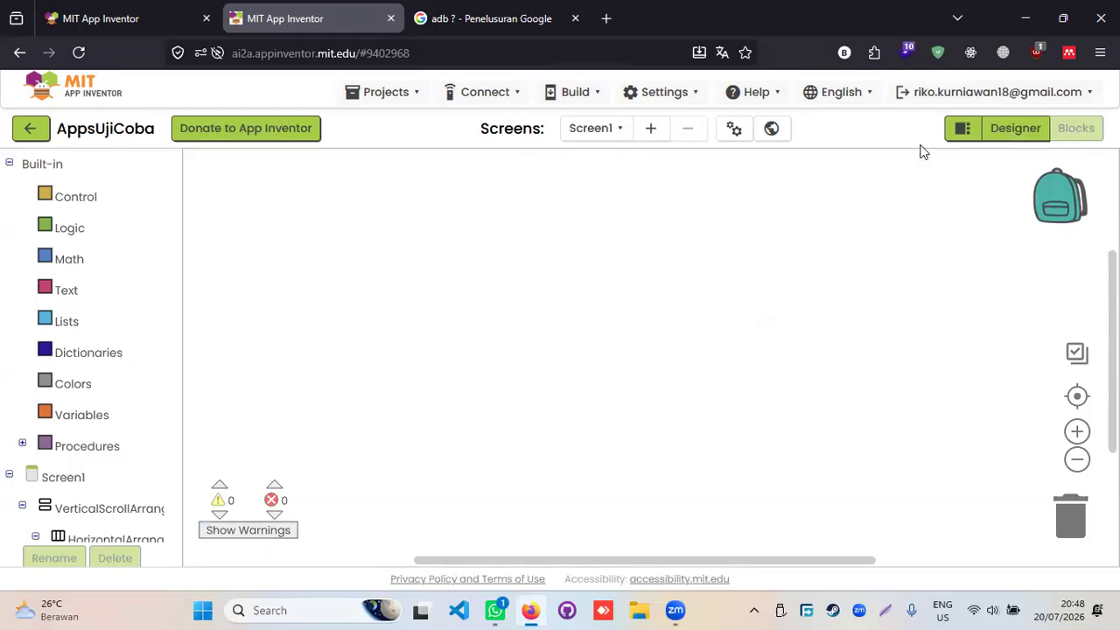
{"action": "left_click", "coordinate": [1006, 138]}
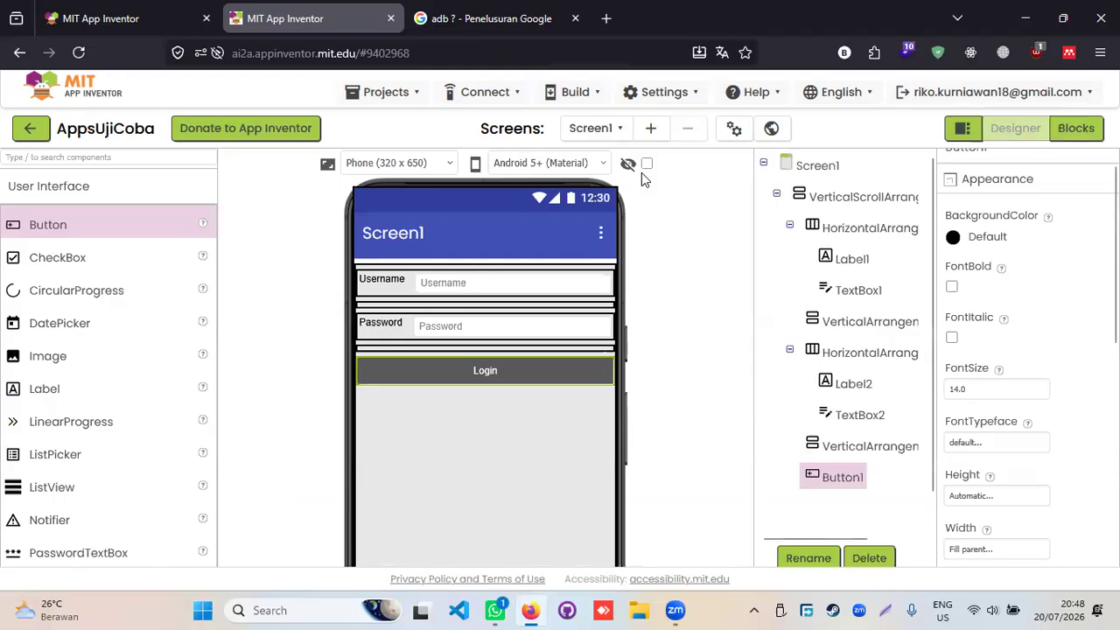
{"action": "left_click", "coordinate": [475, 285]}
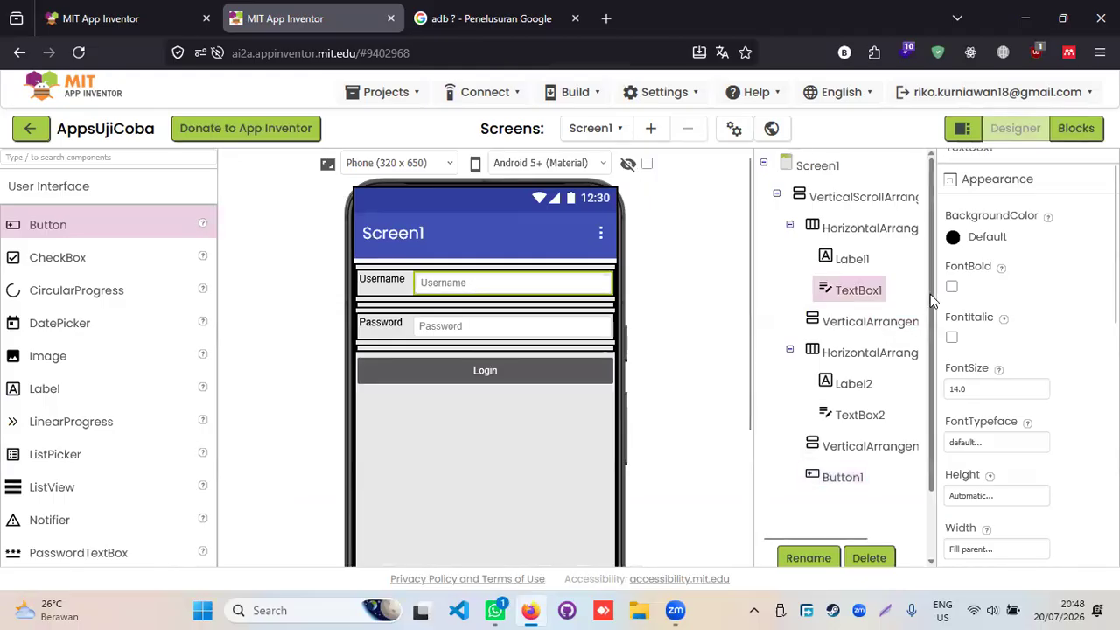
{"action": "scroll", "coordinate": [927, 332], "scroll_direction": "down", "scroll_amount": 1}
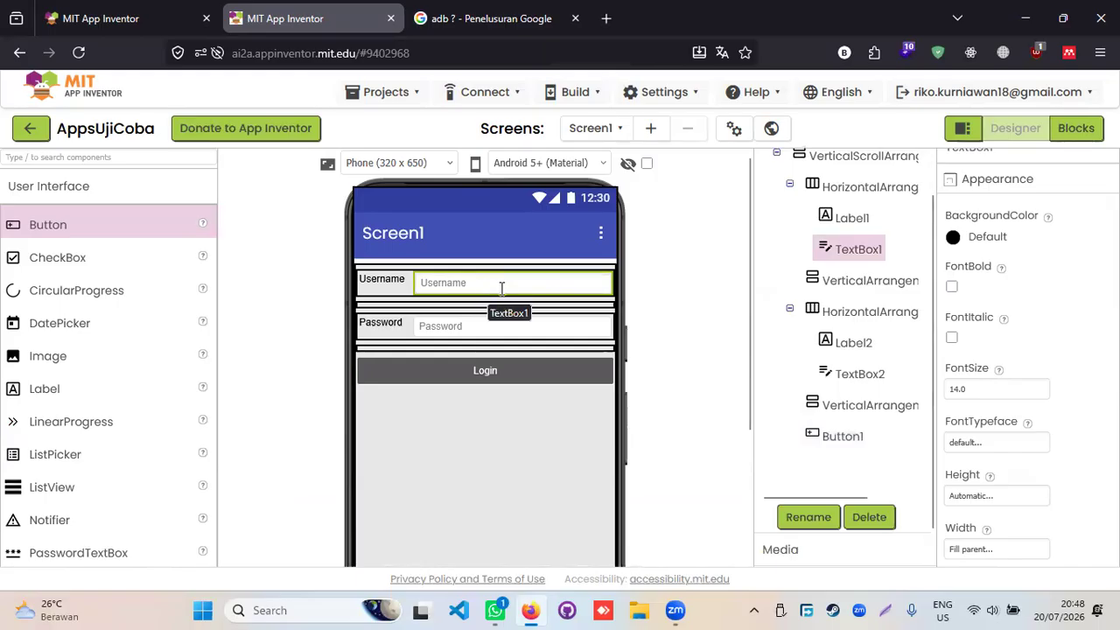
{"action": "left_click", "coordinate": [810, 517]}
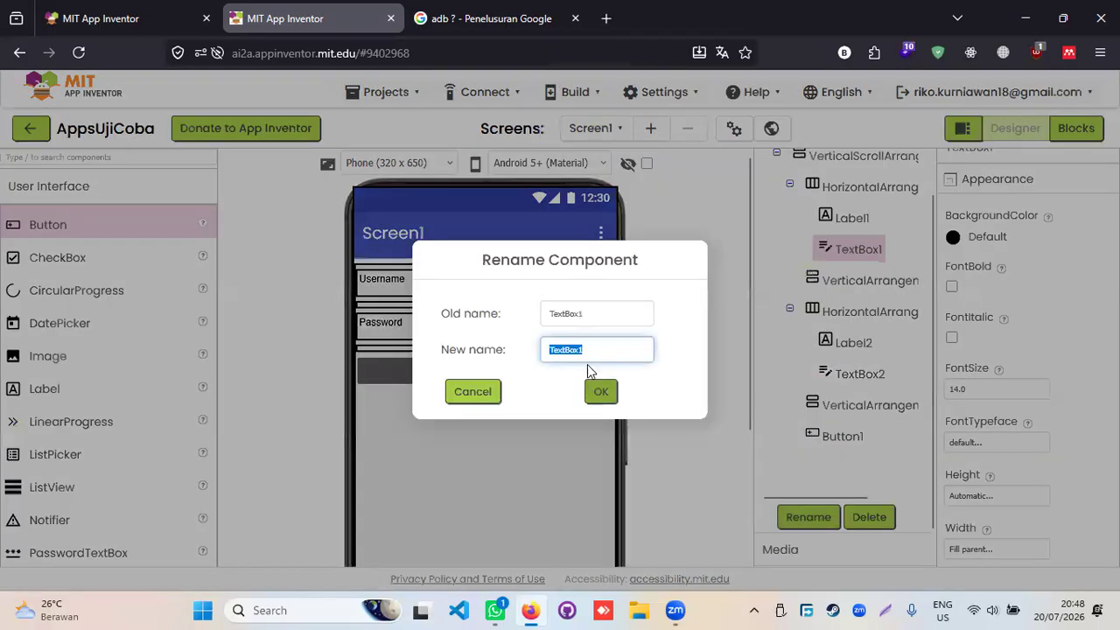
{"action": "left_click_drag", "start_coordinate": [606, 349], "coordinate": [484, 351]}
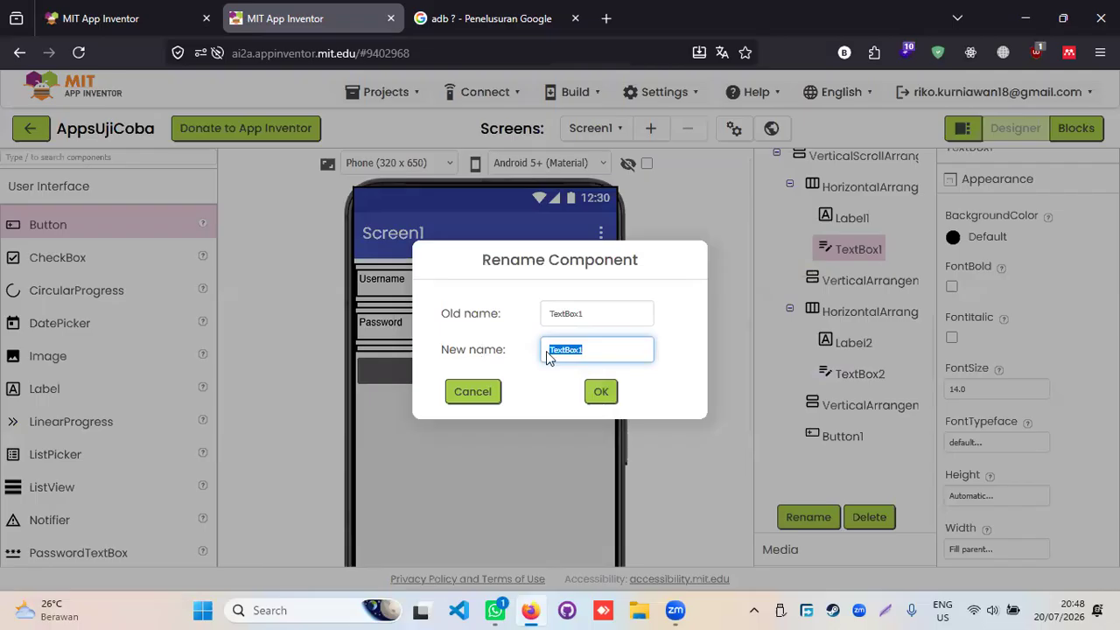
{"action": "left_click", "coordinate": [604, 350]}
{"action": "left_click_drag", "start_coordinate": [627, 350], "coordinate": [534, 354]}
{"action": "type", "text": "txt"}
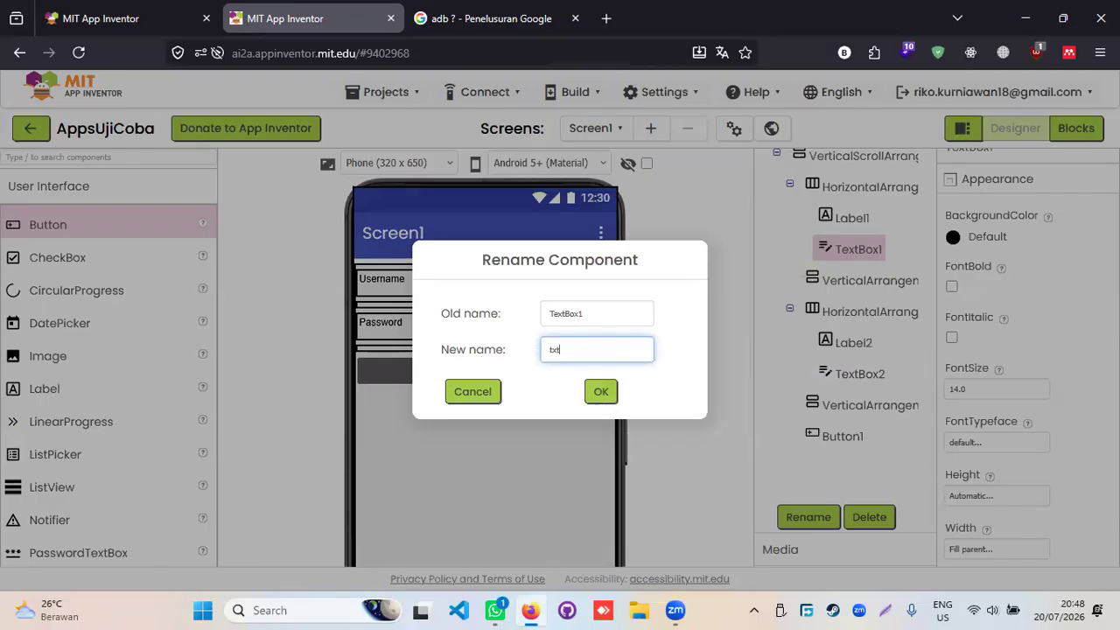
{"action": "type", "text": "_usr"}
{"action": "left_click", "coordinate": [599, 391]}
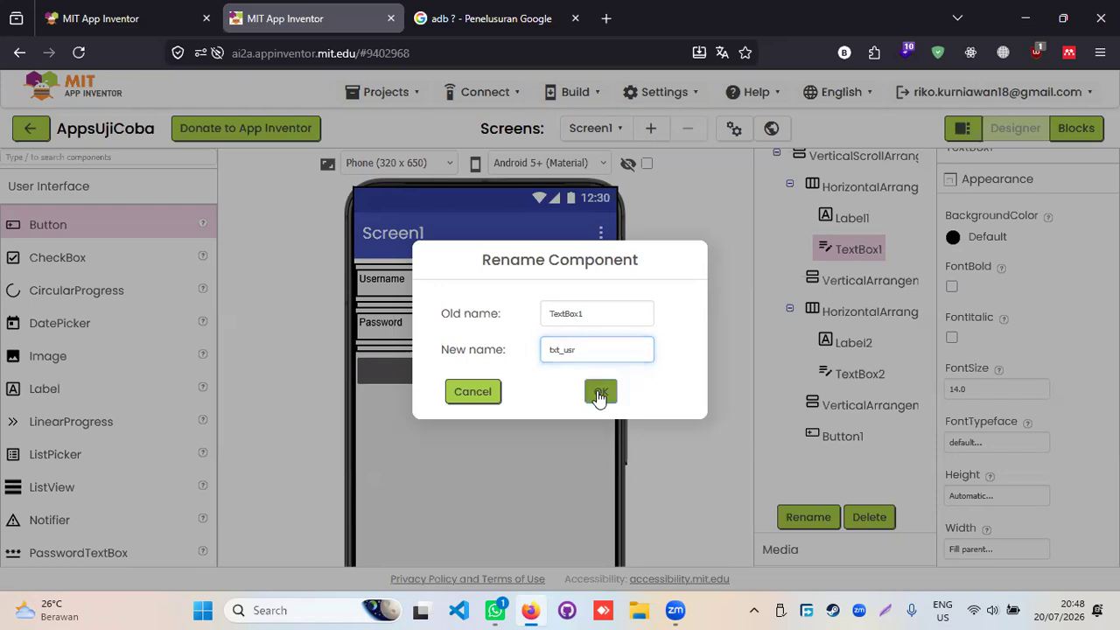
- Rename the Password text box TextBox2 to txt_psw
{"action": "left_click", "coordinate": [516, 329]}
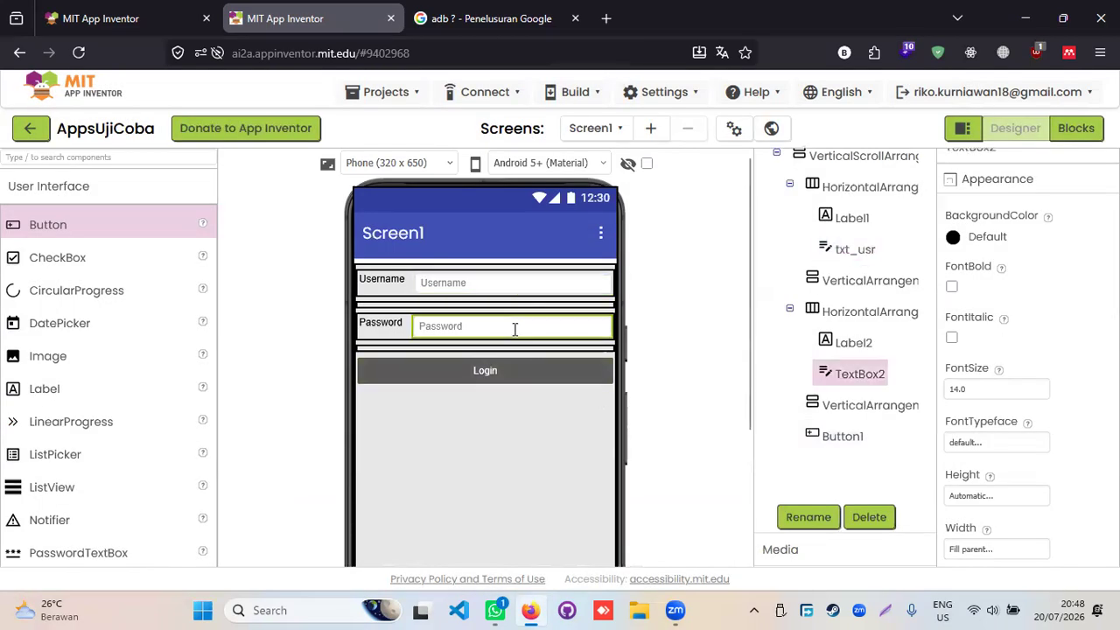
{"action": "left_click", "coordinate": [807, 517]}
{"action": "left_click", "coordinate": [605, 355]}
{"action": "key", "text": "ctrl+a"}
{"action": "type", "text": "txt_psw"}
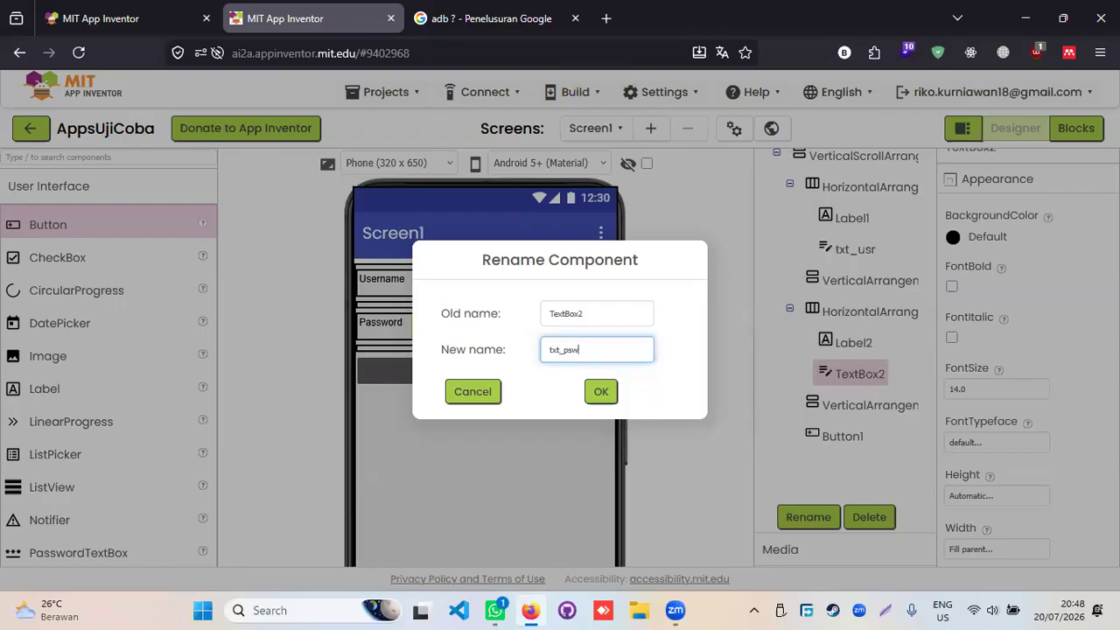
{"action": "key", "text": "Return"}
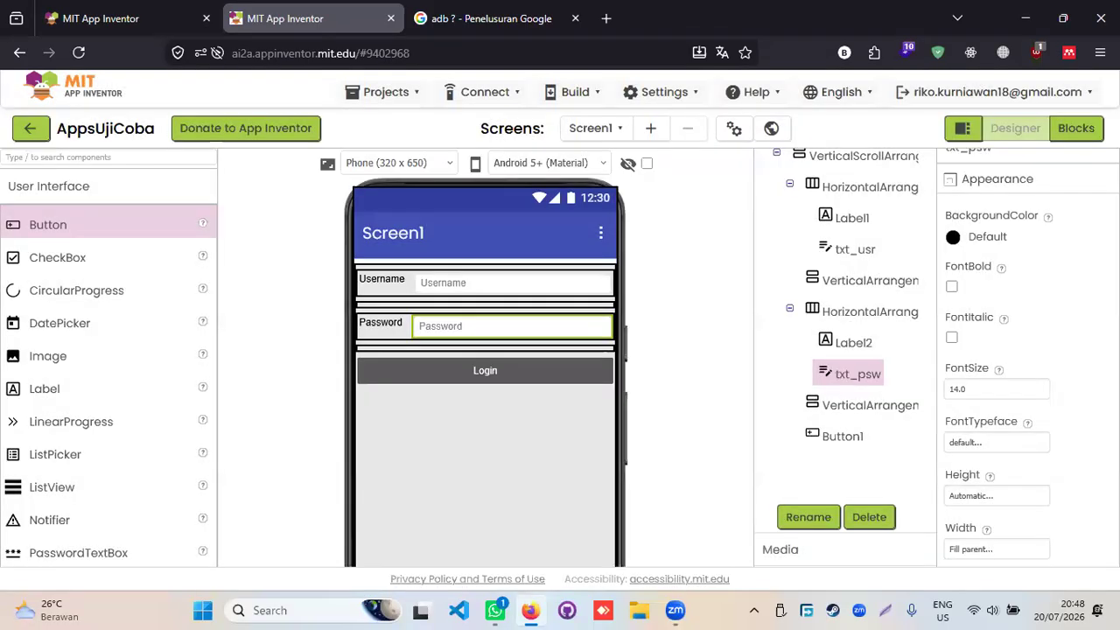
- Rename the Login button Button1 to btn_login
{"action": "left_click", "coordinate": [458, 378]}
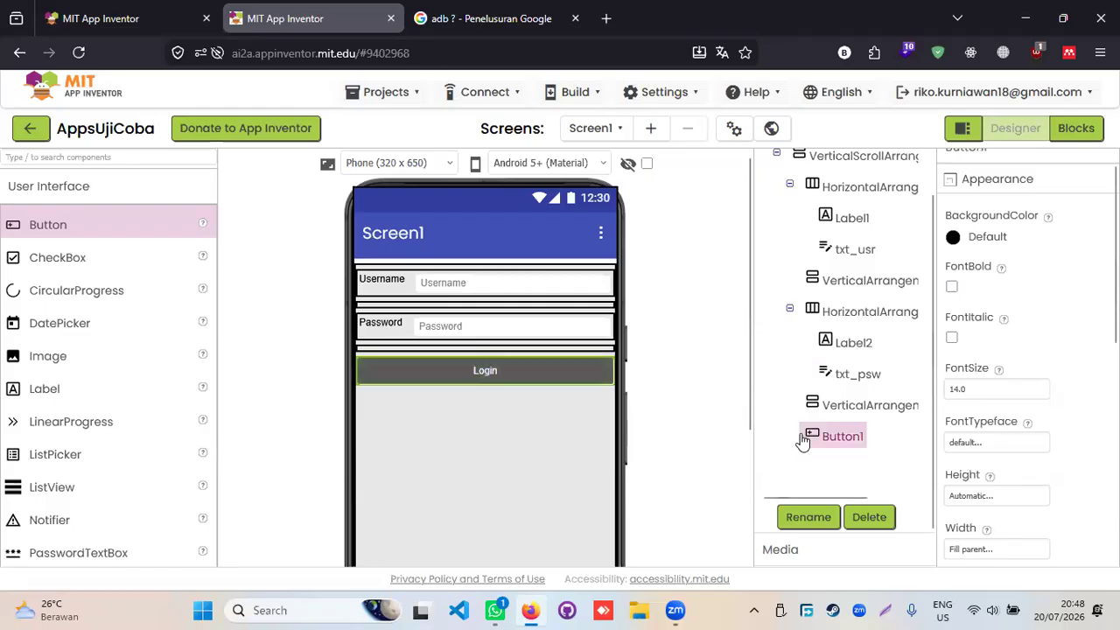
{"action": "left_click", "coordinate": [808, 517]}
{"action": "left_click", "coordinate": [551, 349]}
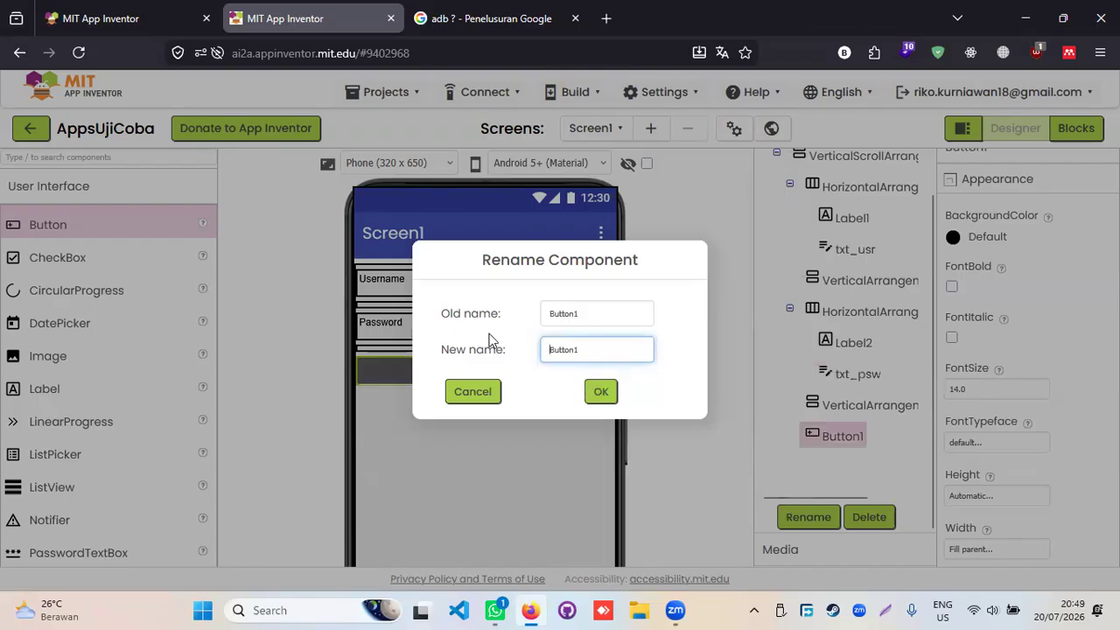
{"action": "key", "text": "ctrl+a"}
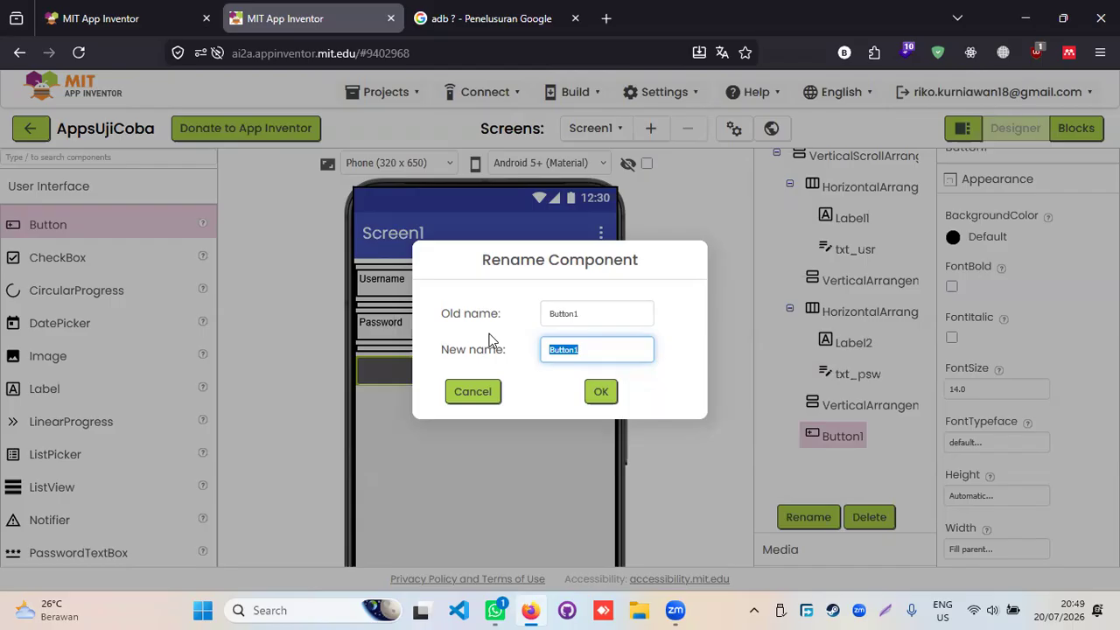
{"action": "type", "text": "btn_login"}
{"action": "key", "text": "Return"}
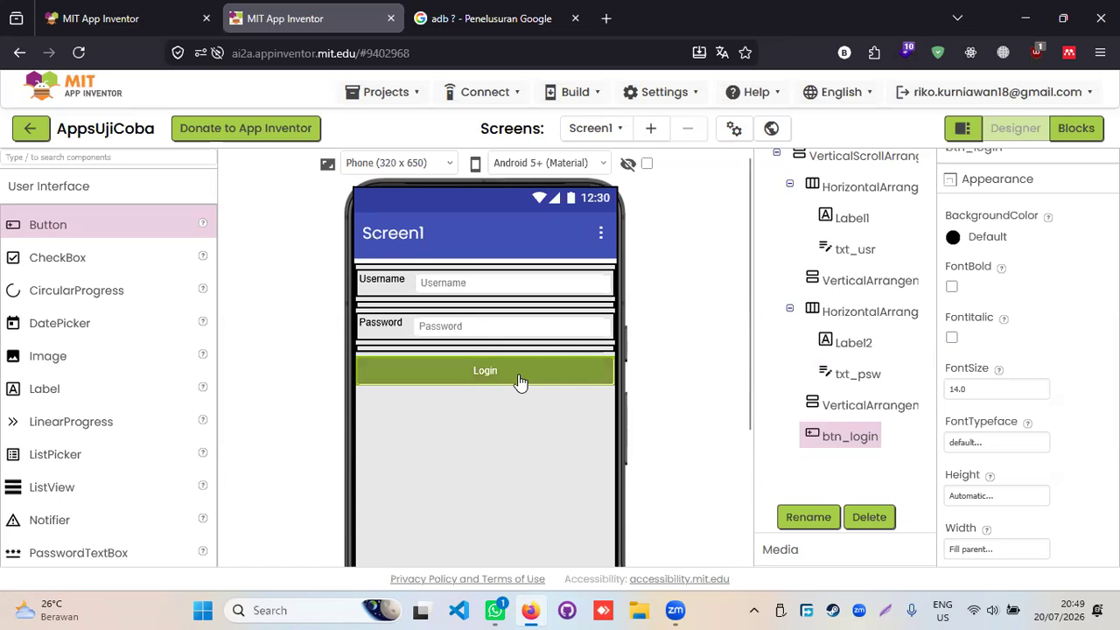
{"action": "left_click", "coordinate": [1075, 128]}
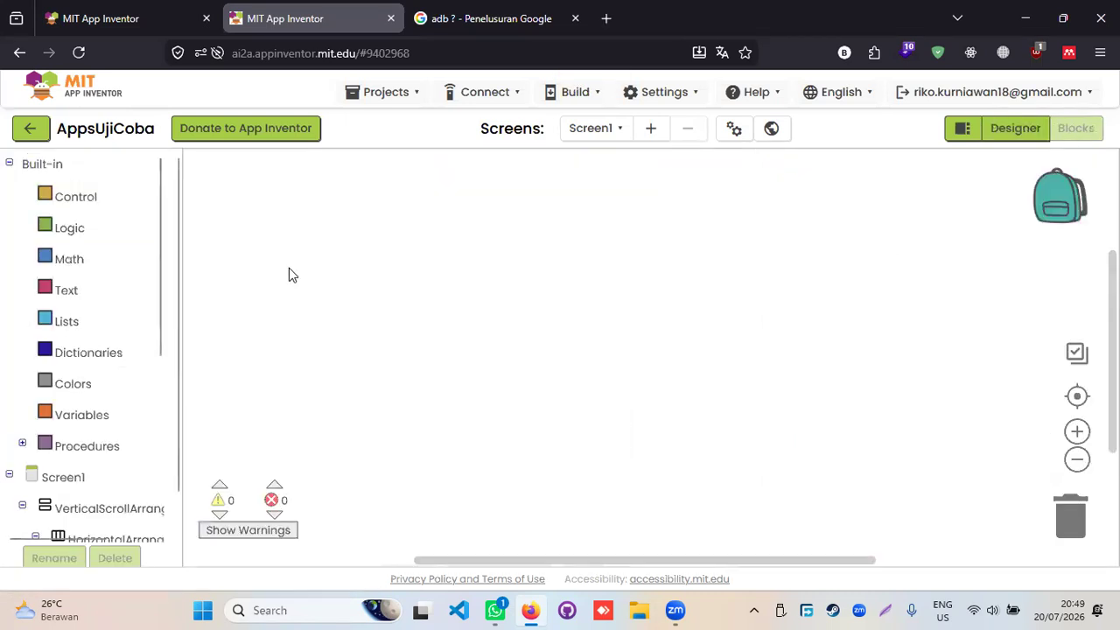
- Place a 'when btn_login.Click do' event block from btn_login's drawer onto the workspace
{"action": "left_click", "coordinate": [8, 164]}
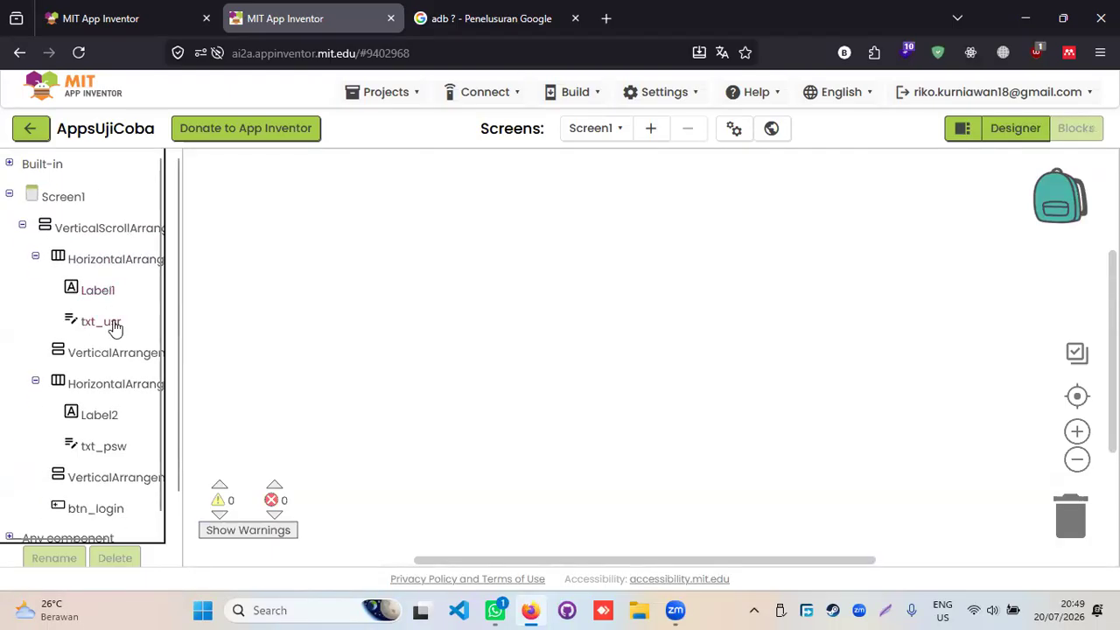
{"action": "scroll", "coordinate": [112, 326], "scroll_direction": "down", "scroll_amount": 3}
{"action": "left_click_drag", "start_coordinate": [105, 430], "coordinate": [63, 429]}
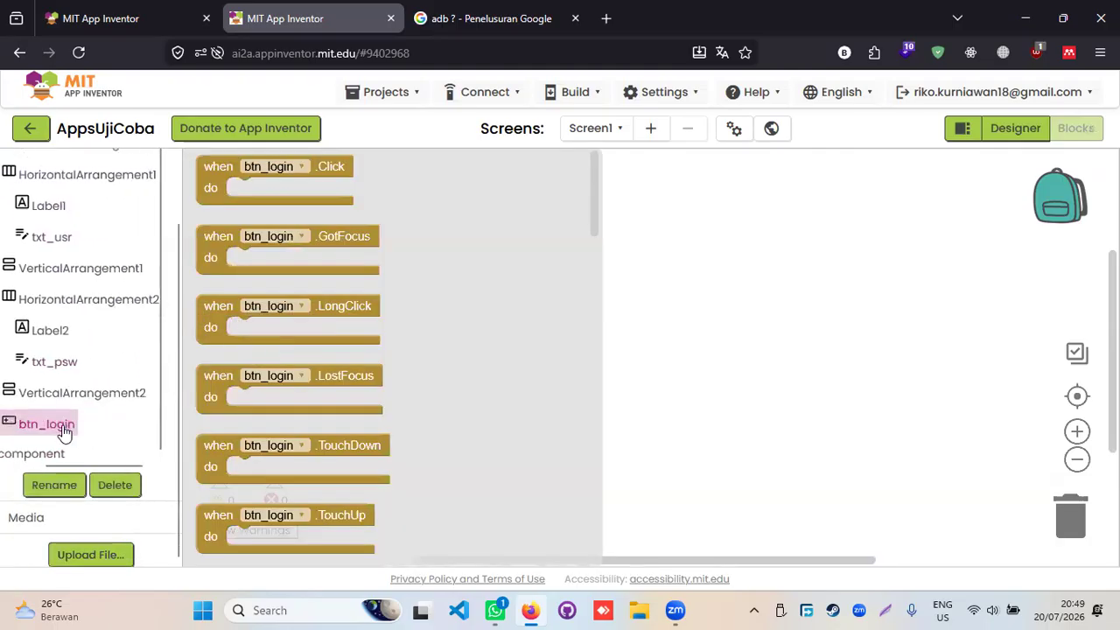
{"action": "left_click", "coordinate": [60, 391]}
{"action": "left_click", "coordinate": [60, 427]}
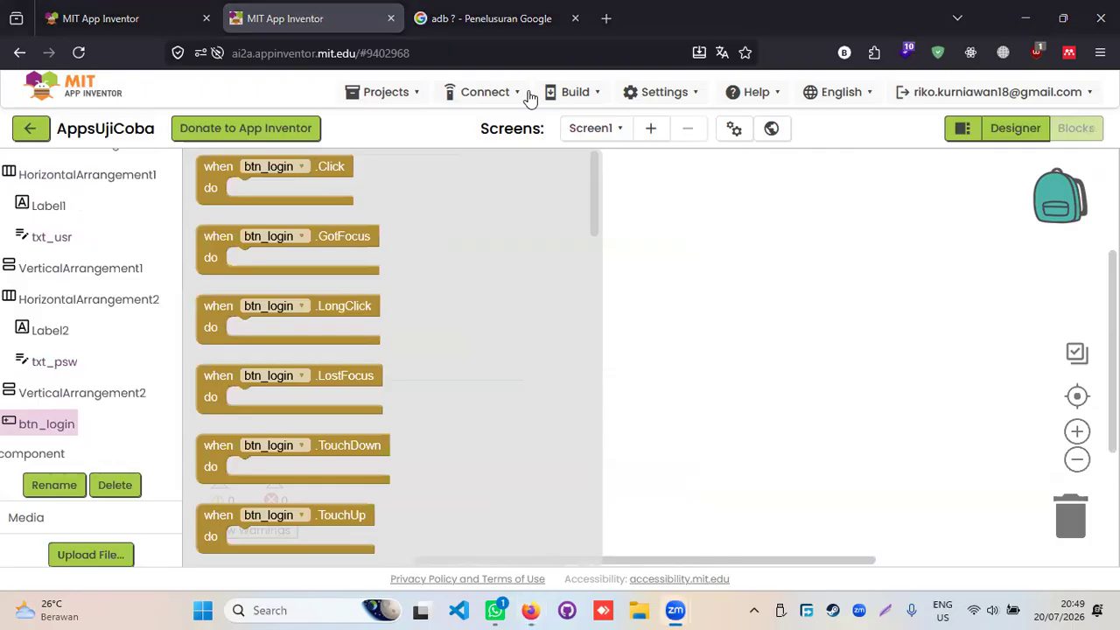
{"action": "left_click", "coordinate": [258, 162]}
{"action": "left_click", "coordinate": [276, 257]}
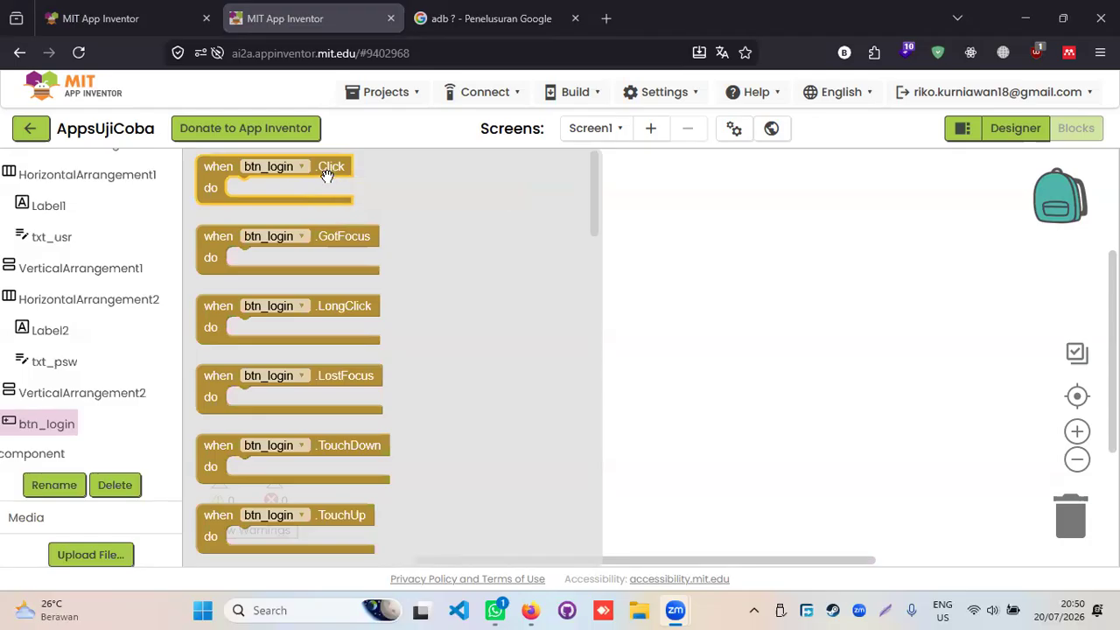
{"action": "scroll", "coordinate": [344, 362], "scroll_direction": "down", "scroll_amount": 6}
{"action": "scroll", "coordinate": [345, 368], "scroll_direction": "up", "scroll_amount": 4}
{"action": "scroll", "coordinate": [345, 368], "scroll_direction": "up", "scroll_amount": 3}
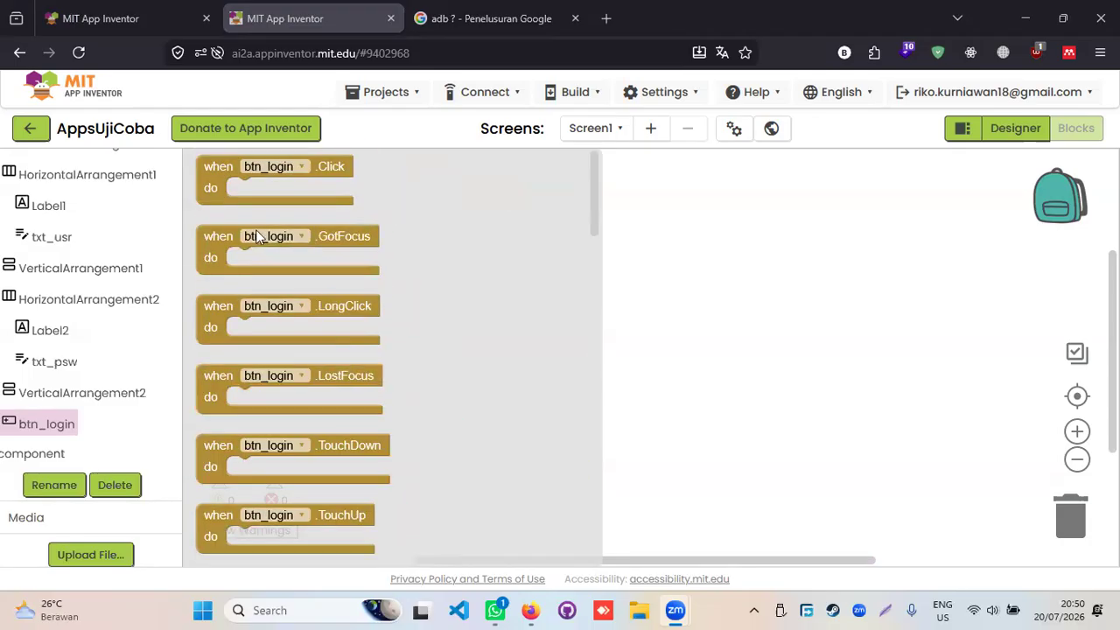
{"action": "left_click_drag", "start_coordinate": [262, 192], "coordinate": [284, 225]}
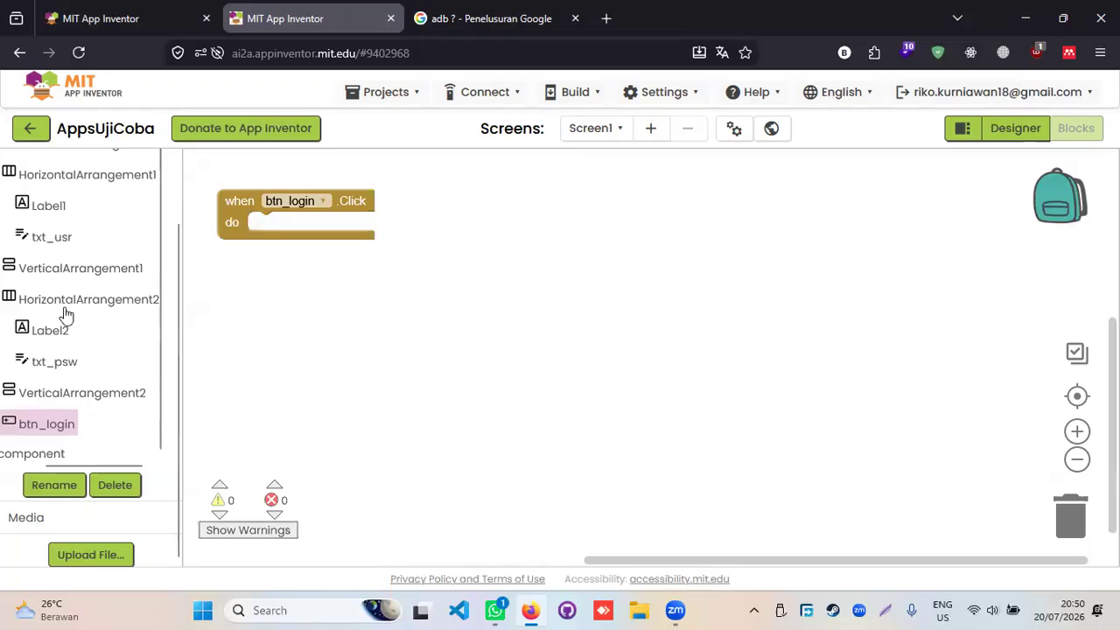
{"action": "left_click_drag", "start_coordinate": [52, 369], "coordinate": [218, 316]}
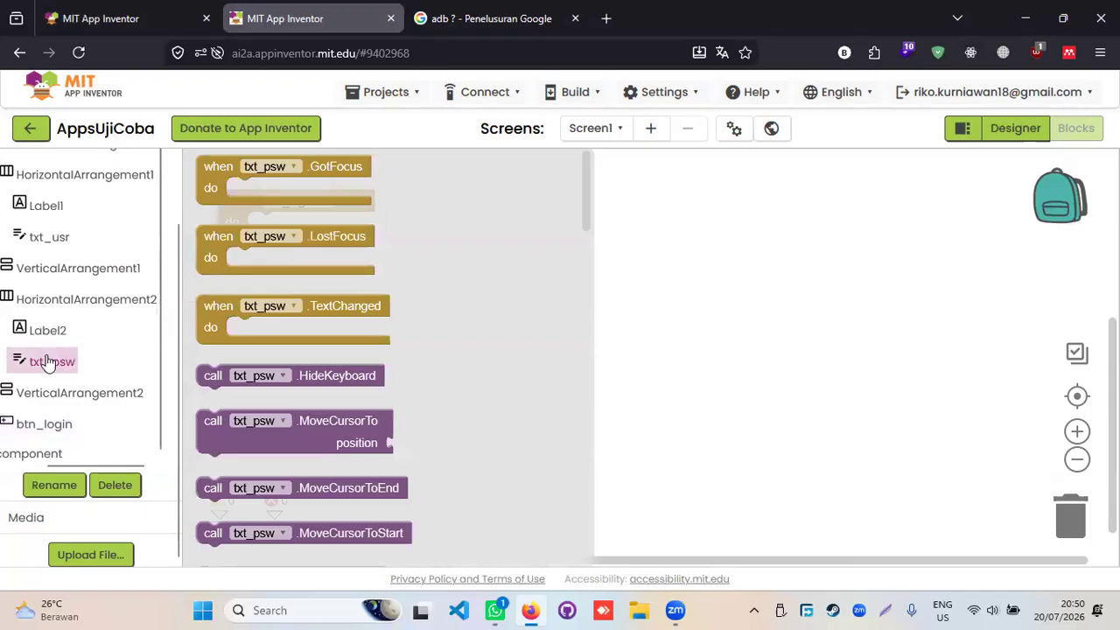
{"action": "left_click", "coordinate": [51, 331]}
{"action": "left_click", "coordinate": [53, 361]}
{"action": "left_click", "coordinate": [282, 337]}
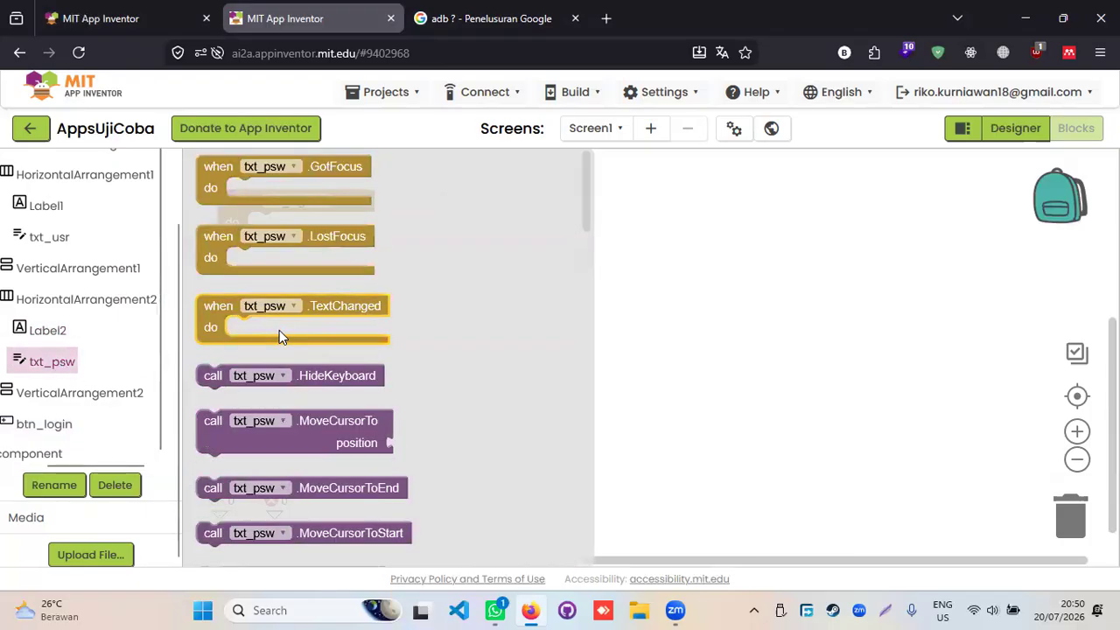
{"action": "left_click", "coordinate": [482, 330]}
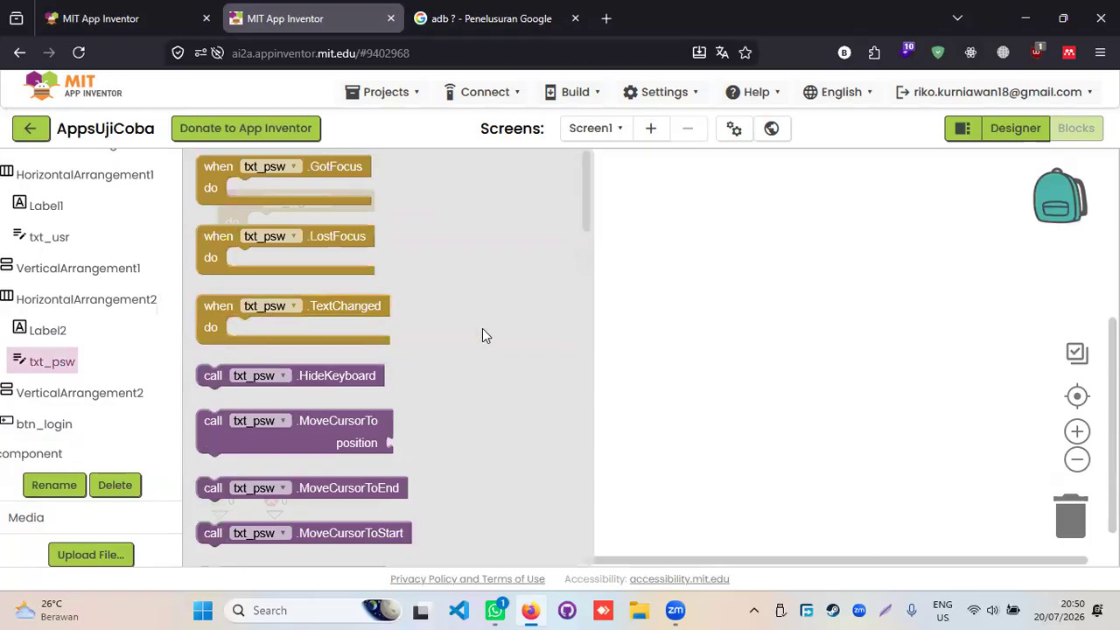
{"action": "scroll", "coordinate": [379, 367], "scroll_direction": "down", "scroll_amount": 10}
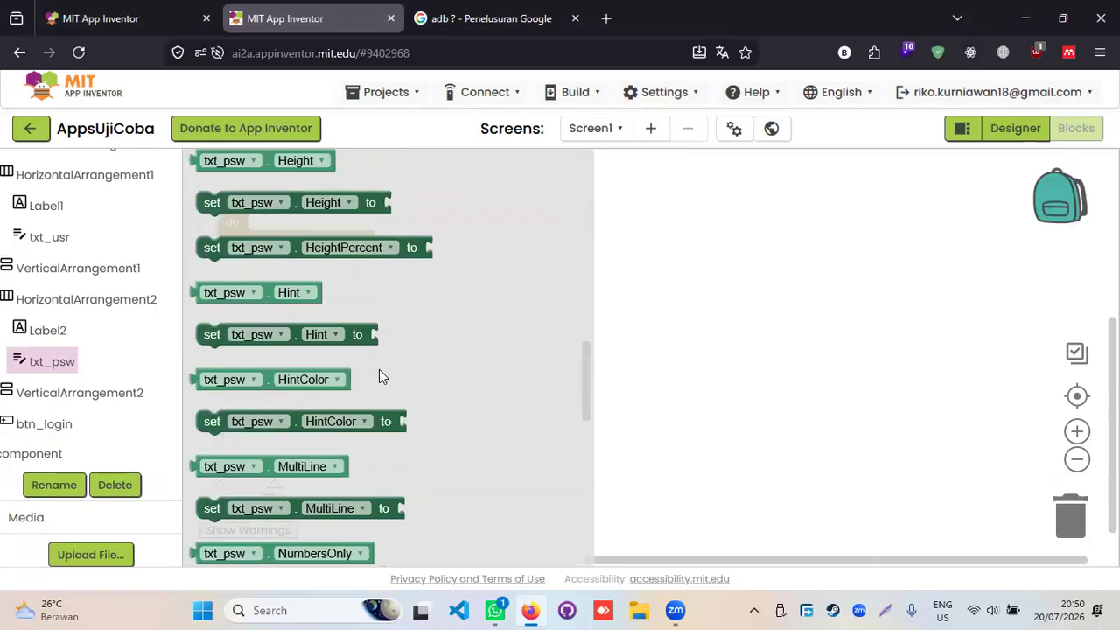
{"action": "scroll", "coordinate": [379, 371], "scroll_direction": "up", "scroll_amount": 3}
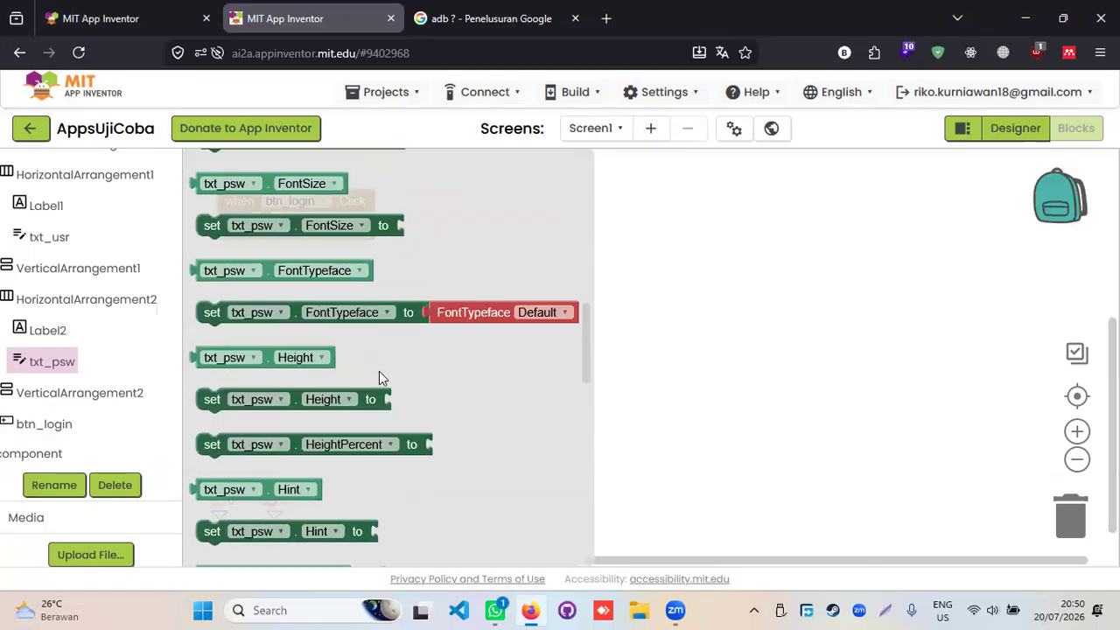
{"action": "scroll", "coordinate": [378, 372], "scroll_direction": "down", "scroll_amount": 10}
{"action": "scroll", "coordinate": [377, 375], "scroll_direction": "down", "scroll_amount": 3}
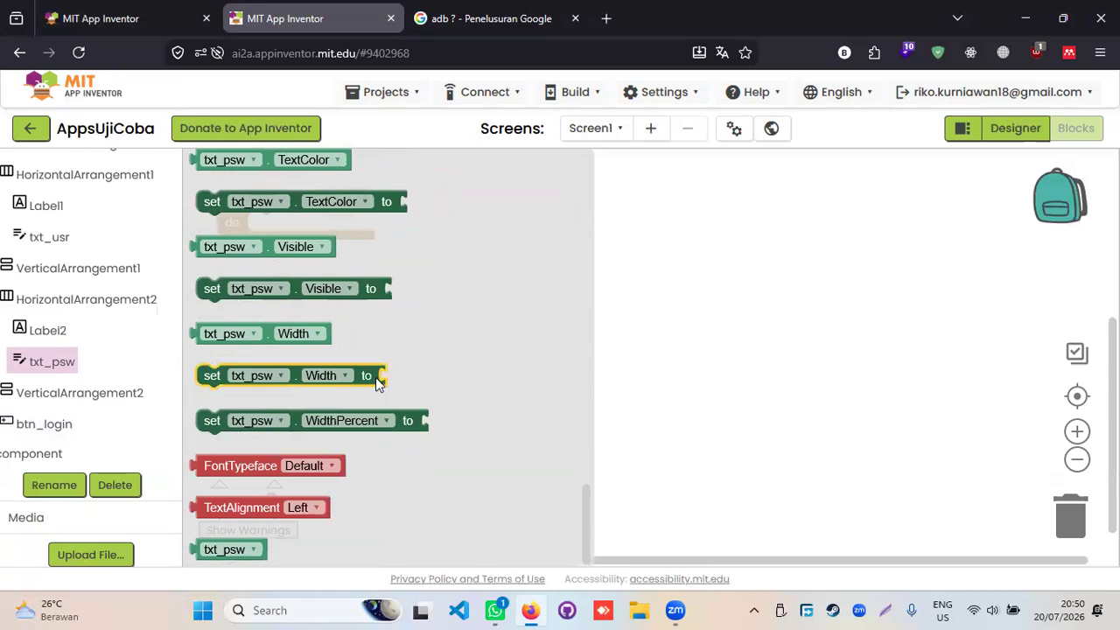
{"action": "scroll", "coordinate": [376, 376], "scroll_direction": "up", "scroll_amount": 4}
{"action": "scroll", "coordinate": [378, 383], "scroll_direction": "up", "scroll_amount": 20}
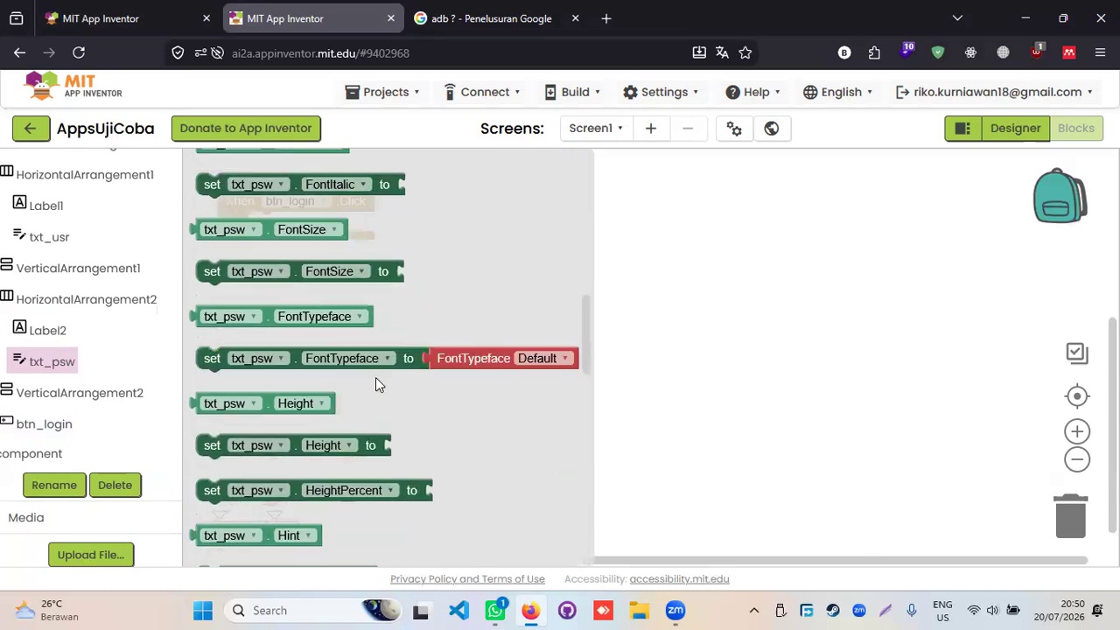
{"action": "scroll", "coordinate": [375, 378], "scroll_direction": "up", "scroll_amount": 10}
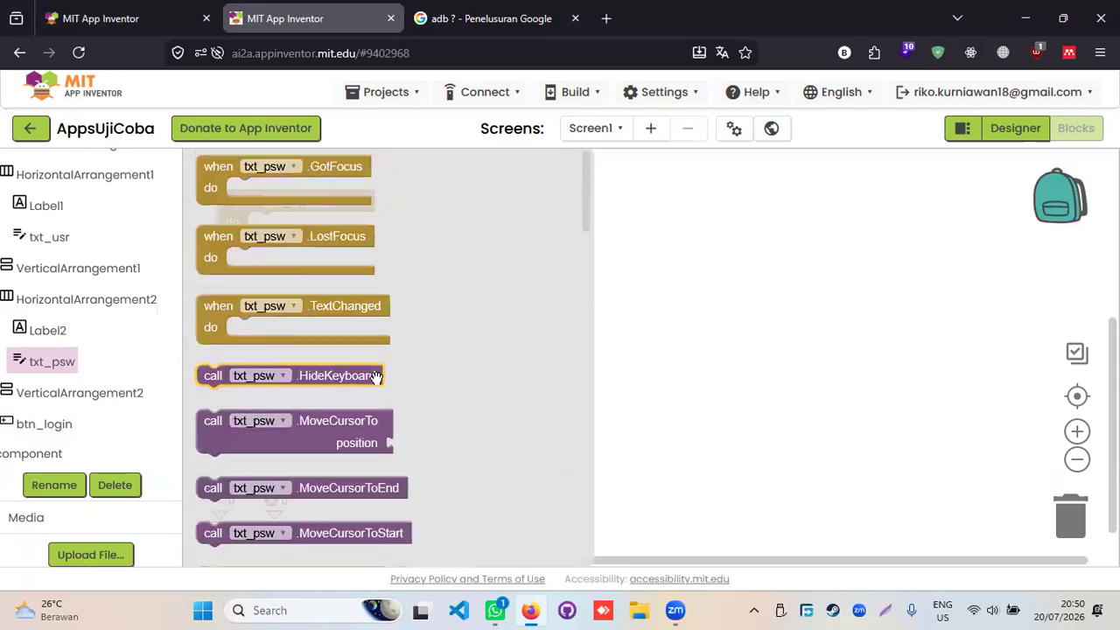
{"action": "scroll", "coordinate": [376, 381], "scroll_direction": "down", "scroll_amount": 8}
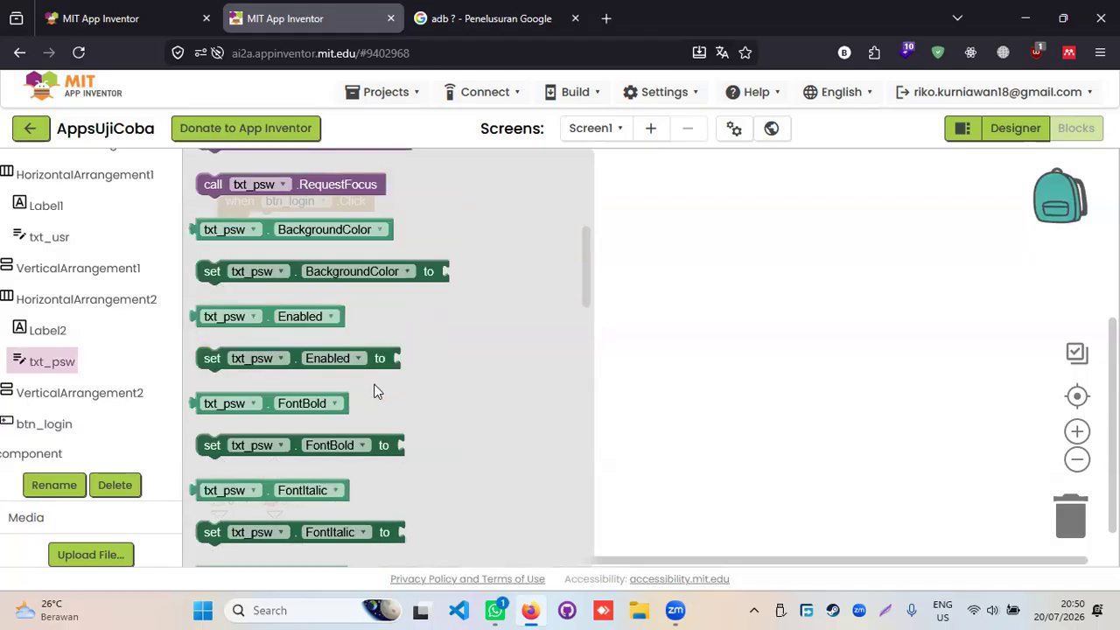
{"action": "scroll", "coordinate": [373, 391], "scroll_direction": "down", "scroll_amount": 3}
{"action": "scroll", "coordinate": [375, 391], "scroll_direction": "down", "scroll_amount": 3}
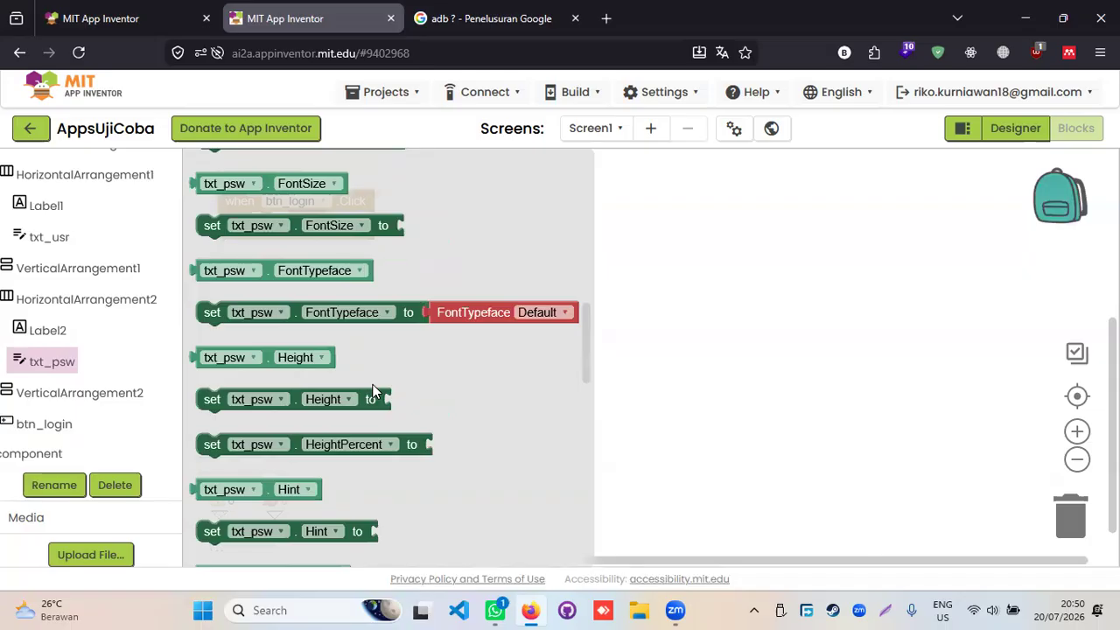
{"action": "scroll", "coordinate": [373, 391], "scroll_direction": "down", "scroll_amount": 9}
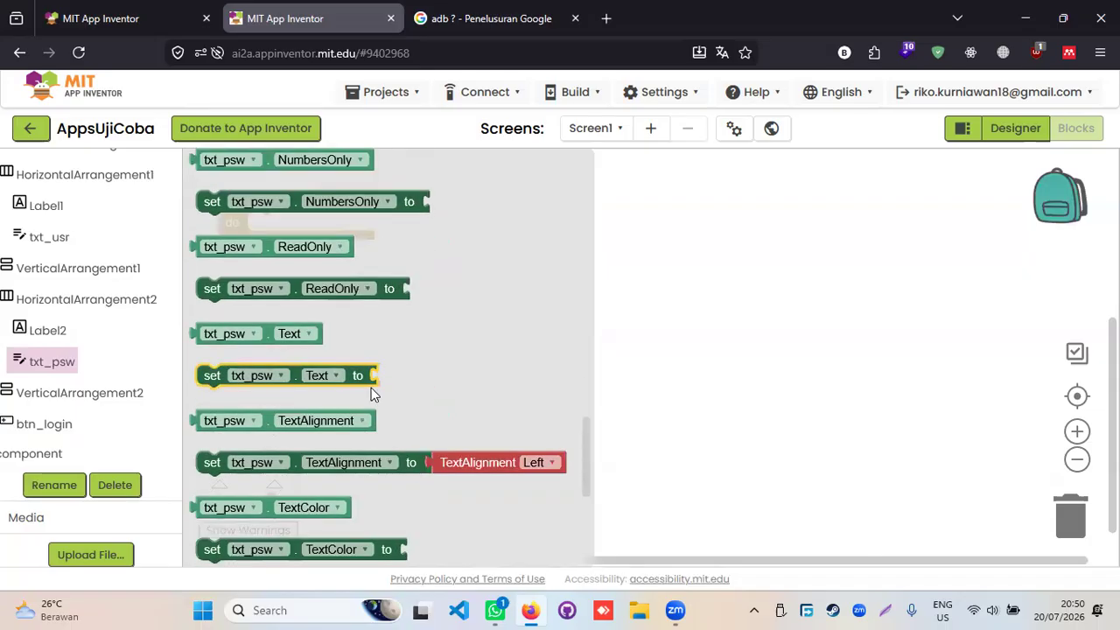
{"action": "scroll", "coordinate": [371, 388], "scroll_direction": "down", "scroll_amount": 5}
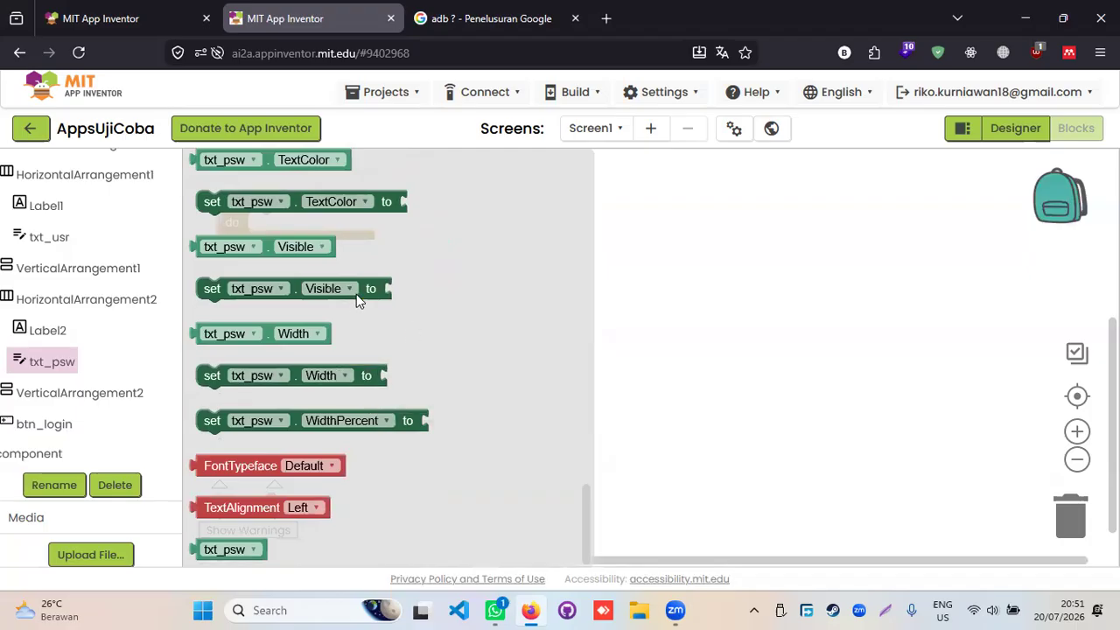
{"action": "scroll", "coordinate": [354, 296], "scroll_direction": "up", "scroll_amount": 20}
{"action": "scroll", "coordinate": [82, 262], "scroll_direction": "up", "scroll_amount": 1}
{"action": "scroll", "coordinate": [85, 262], "scroll_direction": "down", "scroll_amount": 1}
{"action": "scroll", "coordinate": [268, 296], "scroll_direction": "up", "scroll_amount": 3}
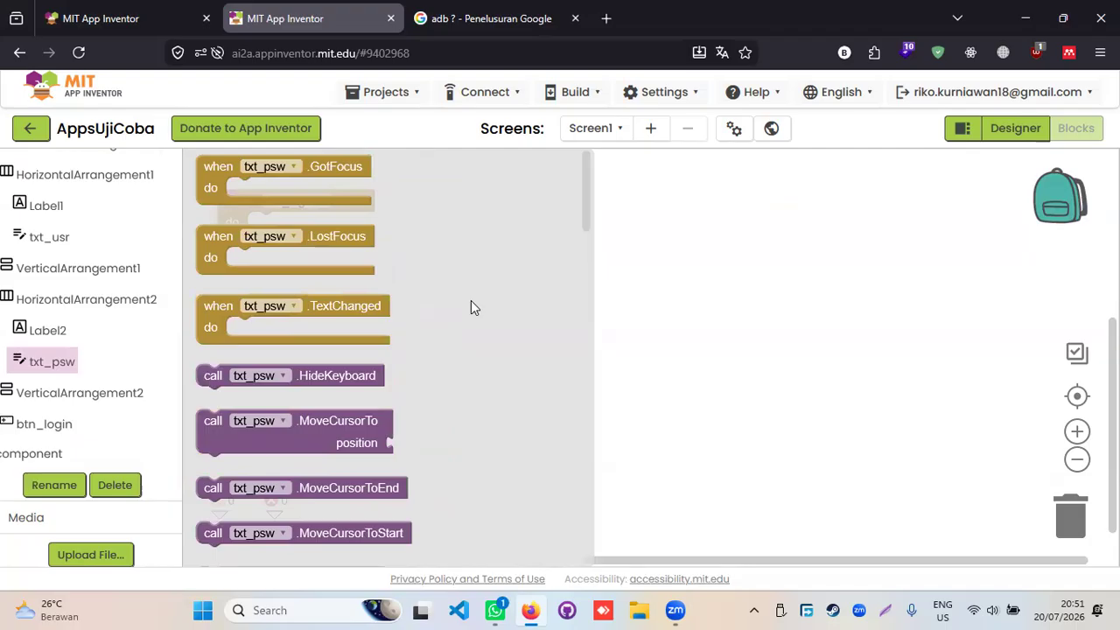
{"action": "scroll", "coordinate": [341, 319], "scroll_direction": "down", "scroll_amount": 4}
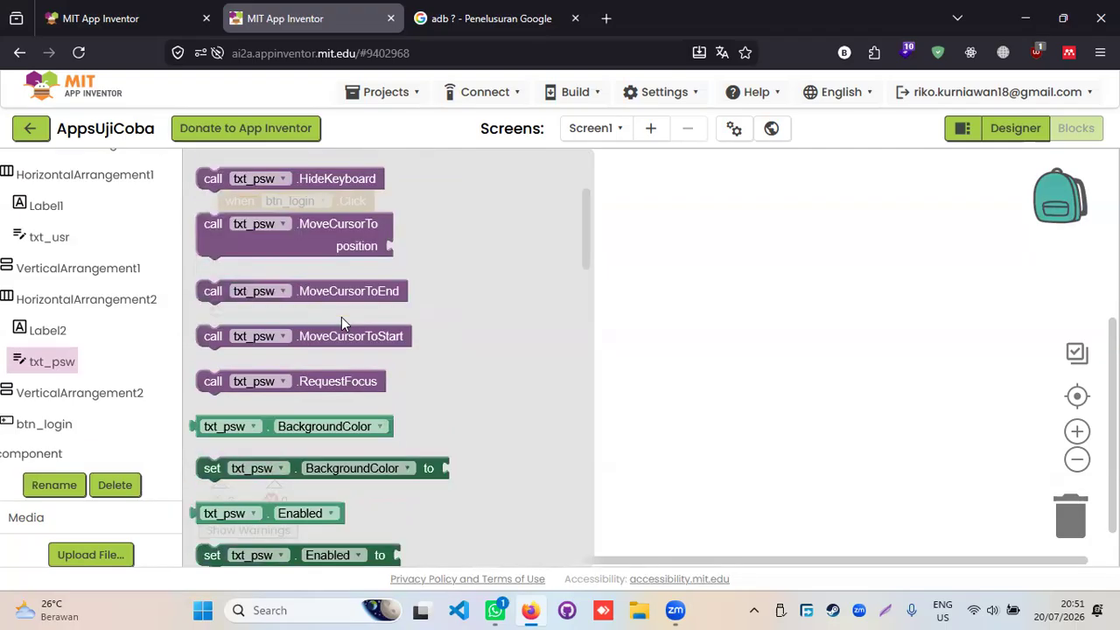
{"action": "scroll", "coordinate": [339, 320], "scroll_direction": "down", "scroll_amount": 3}
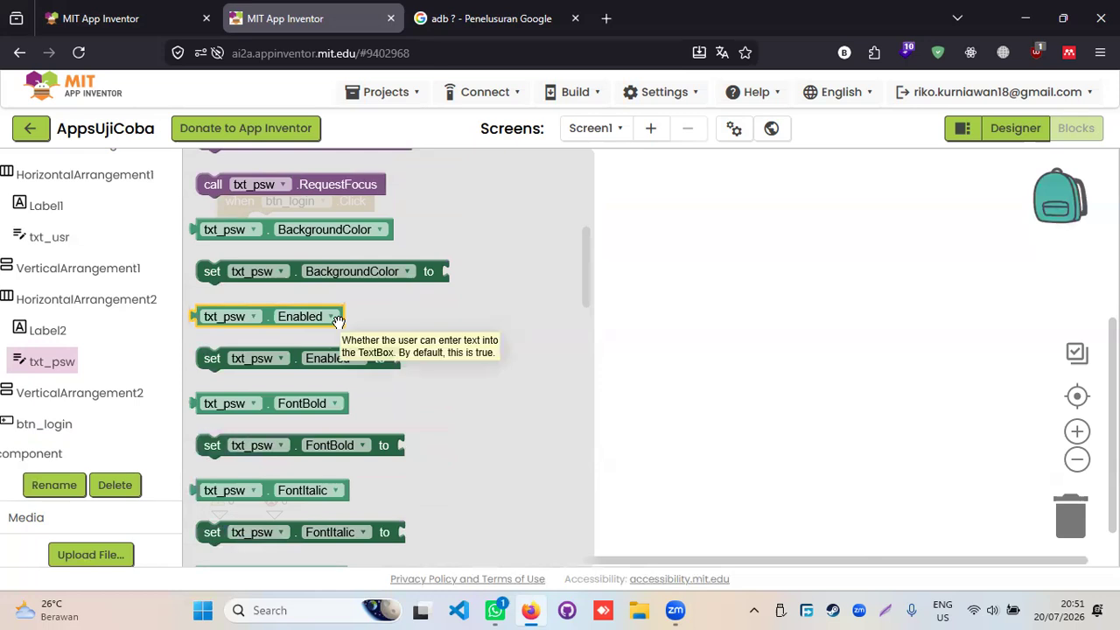
{"action": "scroll", "coordinate": [332, 411], "scroll_direction": "down", "scroll_amount": 3}
{"action": "scroll", "coordinate": [330, 422], "scroll_direction": "down", "scroll_amount": 3}
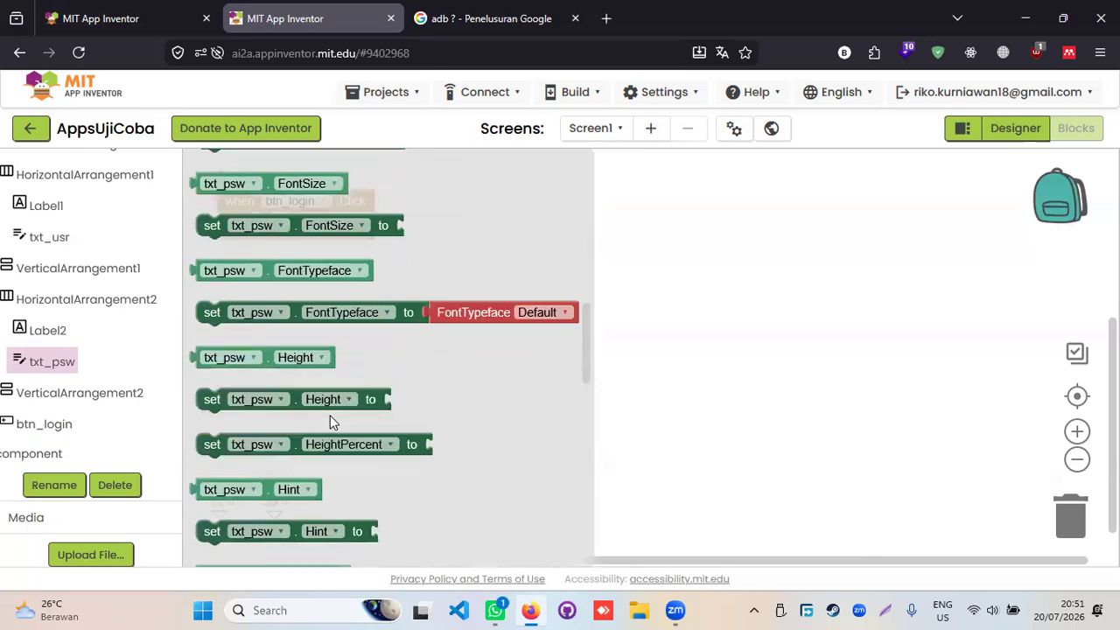
{"action": "scroll", "coordinate": [330, 422], "scroll_direction": "down", "scroll_amount": 3}
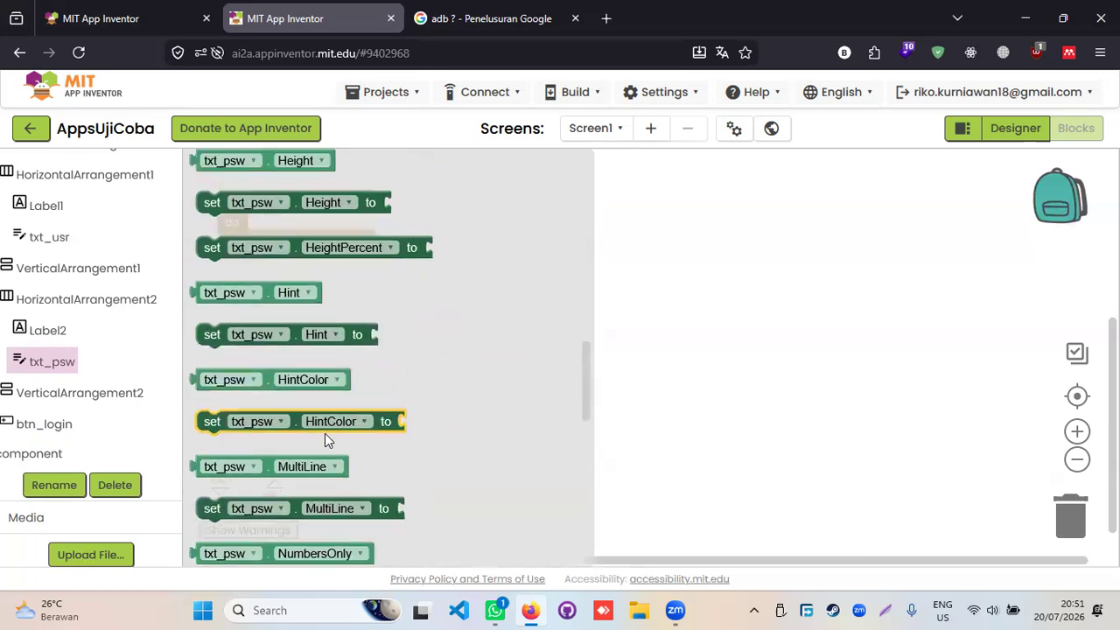
{"action": "scroll", "coordinate": [325, 431], "scroll_direction": "down", "scroll_amount": 3}
{"action": "scroll", "coordinate": [325, 435], "scroll_direction": "down", "scroll_amount": 3}
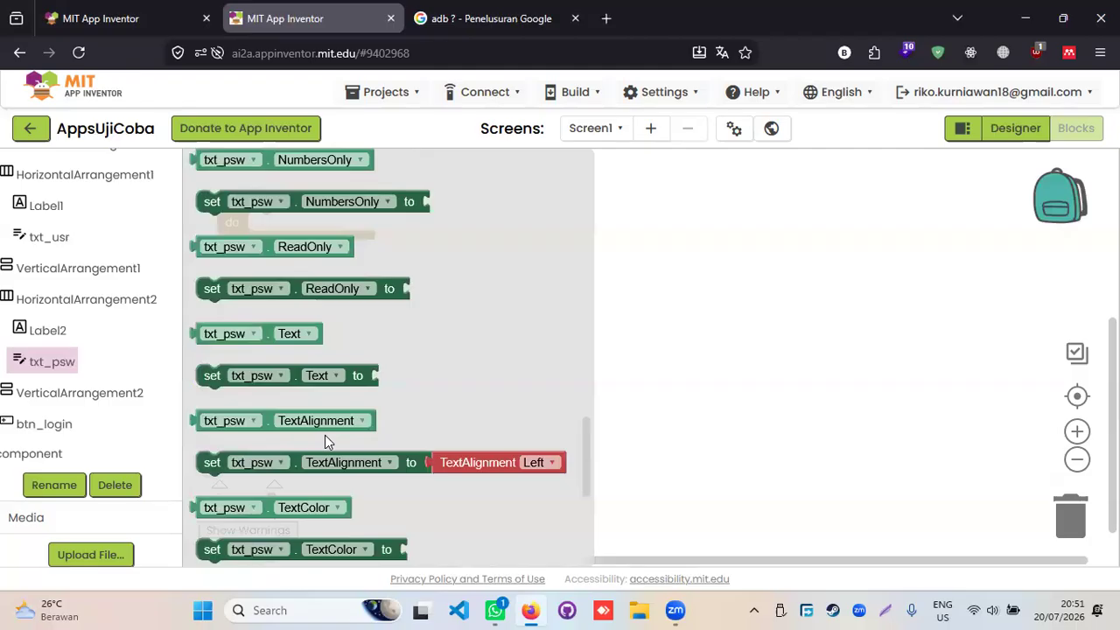
{"action": "scroll", "coordinate": [325, 435], "scroll_direction": "down", "scroll_amount": 6}
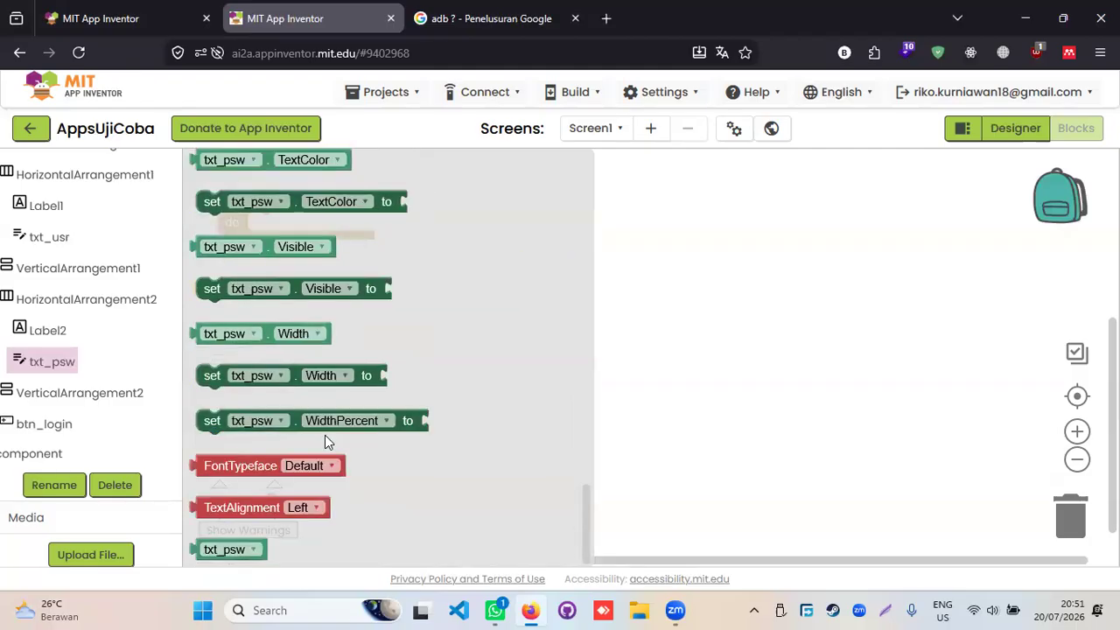
- Place a txt_psw component block on the workspace
{"action": "left_click_drag", "start_coordinate": [253, 551], "coordinate": [411, 273]}
{"action": "left_click", "coordinate": [386, 287]}
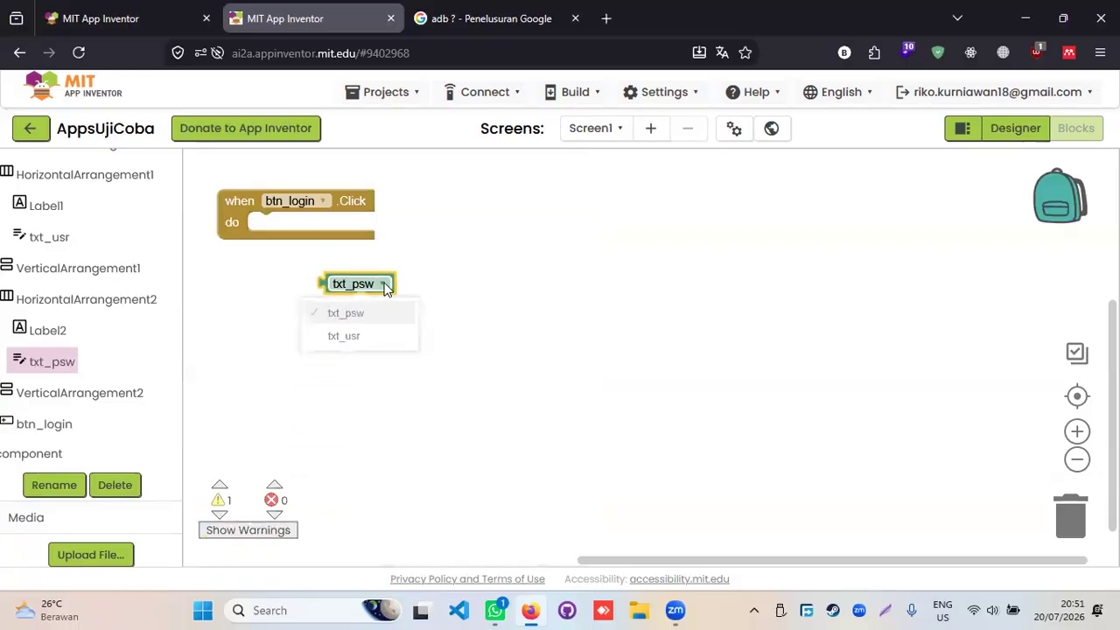
{"action": "left_click", "coordinate": [432, 262]}
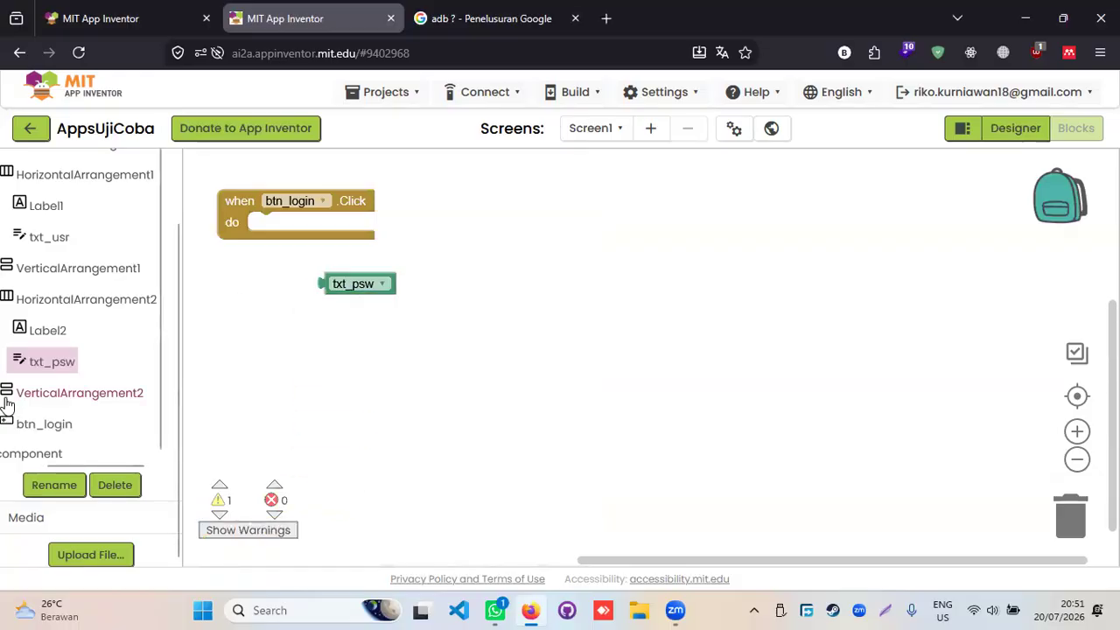
{"action": "left_click", "coordinate": [53, 368]}
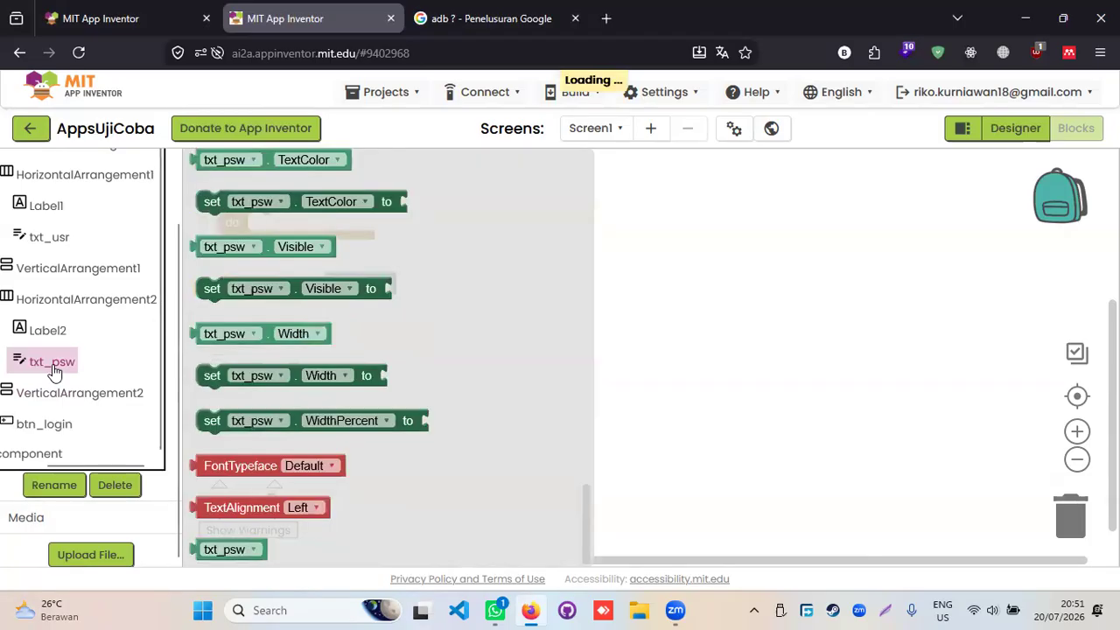
{"action": "scroll", "coordinate": [259, 350], "scroll_direction": "up", "scroll_amount": 5}
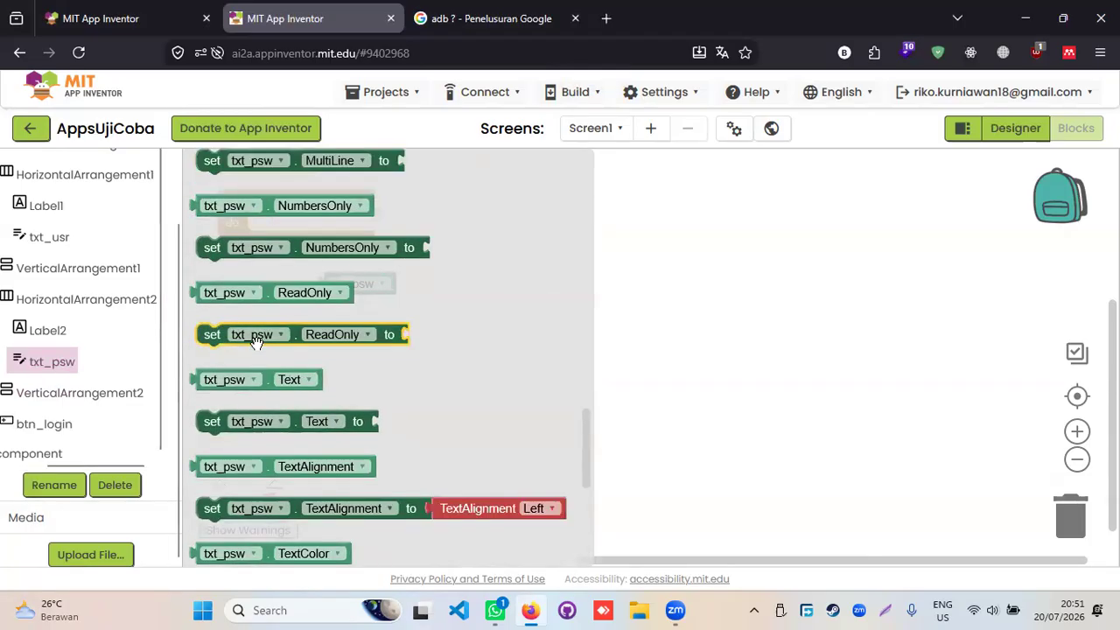
{"action": "scroll", "coordinate": [255, 341], "scroll_direction": "up", "scroll_amount": 8}
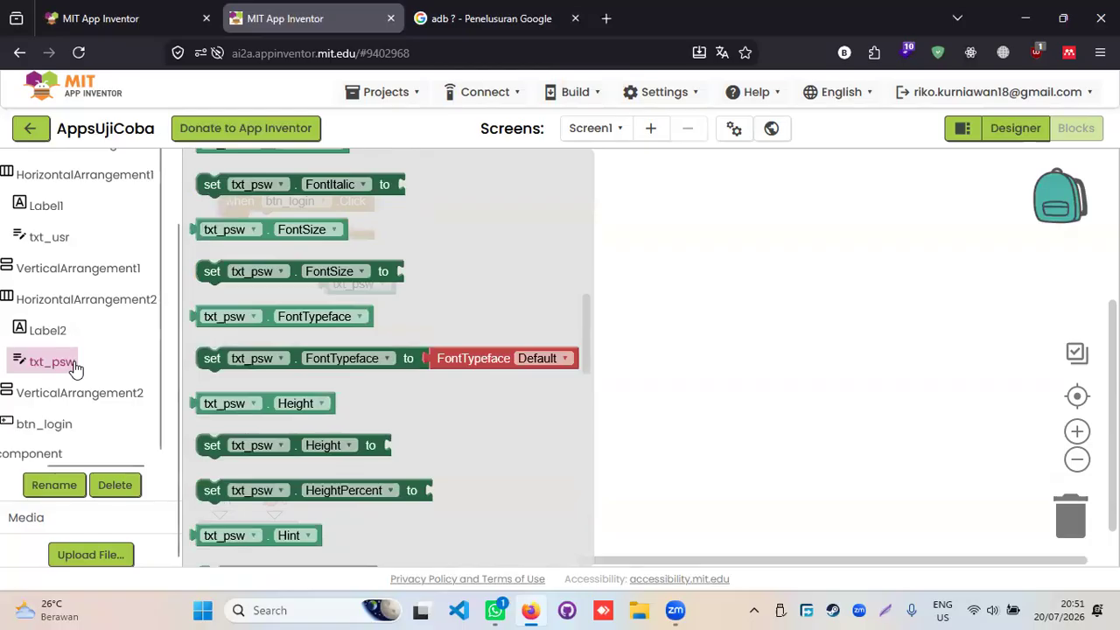
{"action": "scroll", "coordinate": [53, 289], "scroll_direction": "up", "scroll_amount": 2}
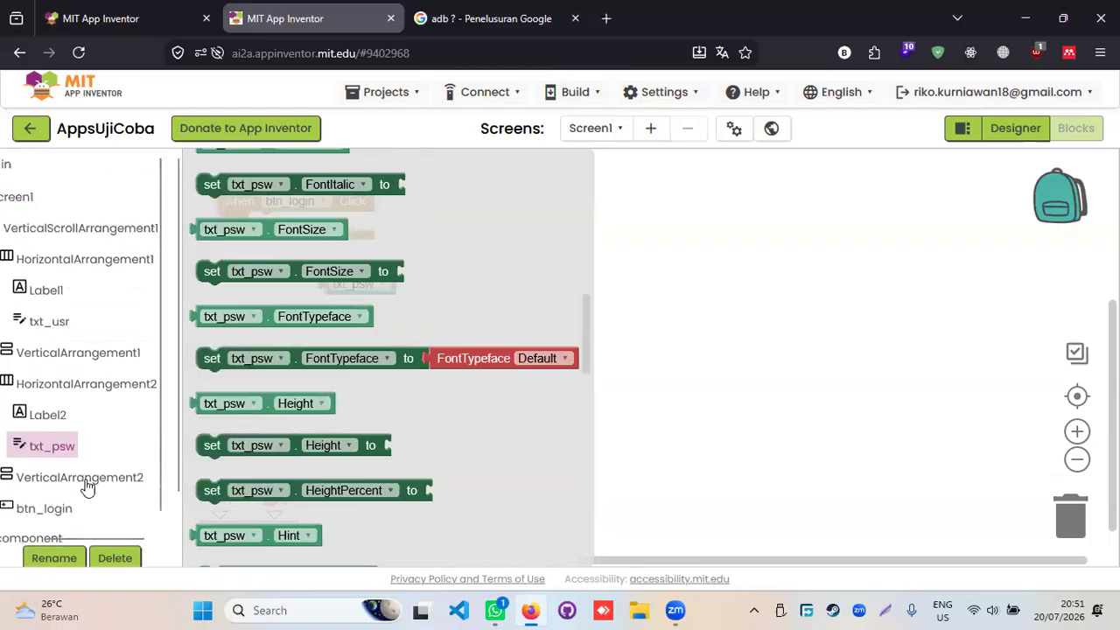
{"action": "left_click", "coordinate": [88, 536]}
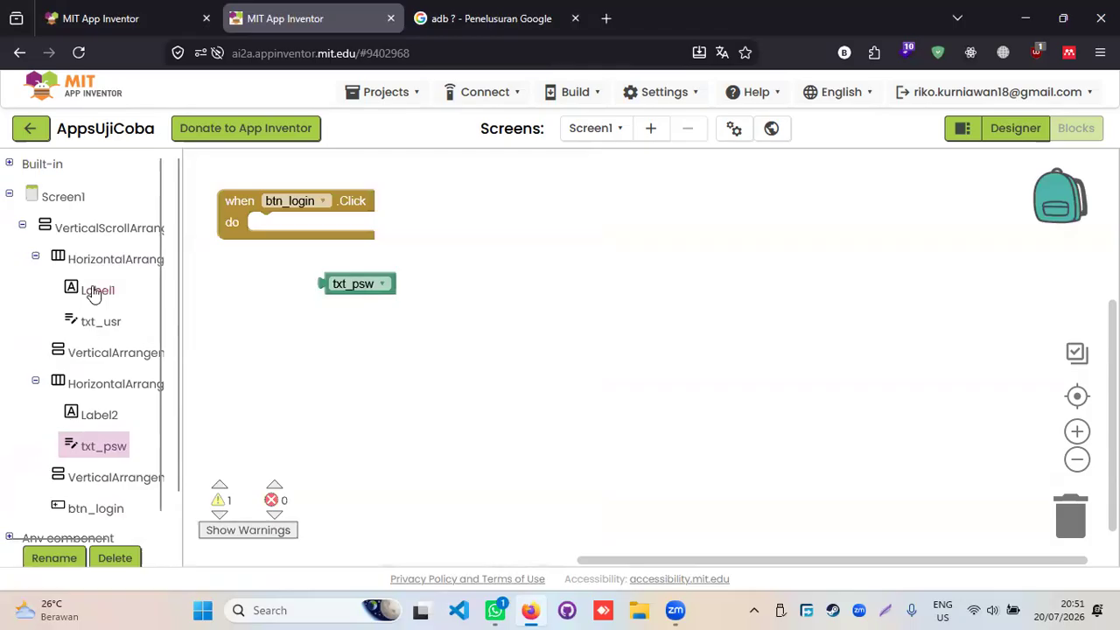
- Add a txt_psw getter block and switch its property from Hint to Text
{"action": "left_click", "coordinate": [9, 164]}
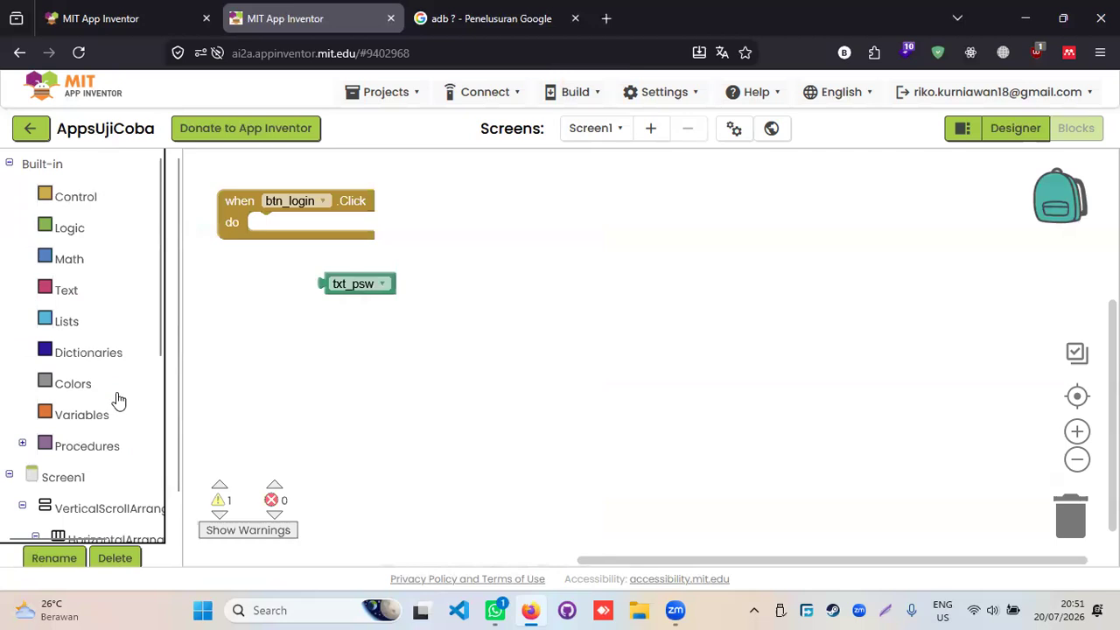
{"action": "scroll", "coordinate": [115, 400], "scroll_direction": "down", "scroll_amount": 5}
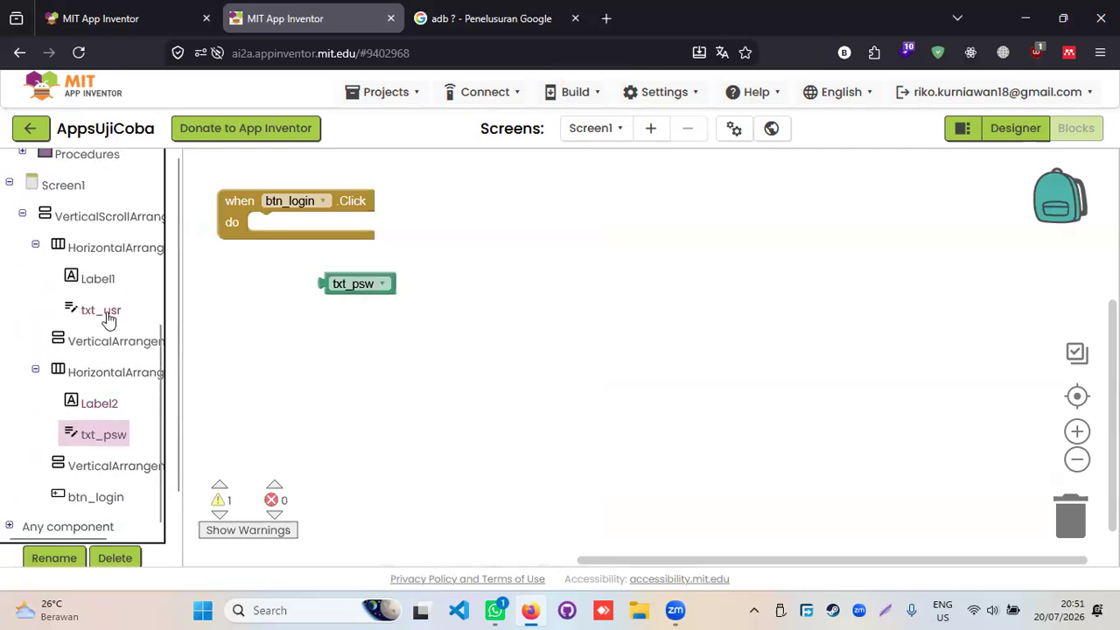
{"action": "left_click", "coordinate": [98, 442]}
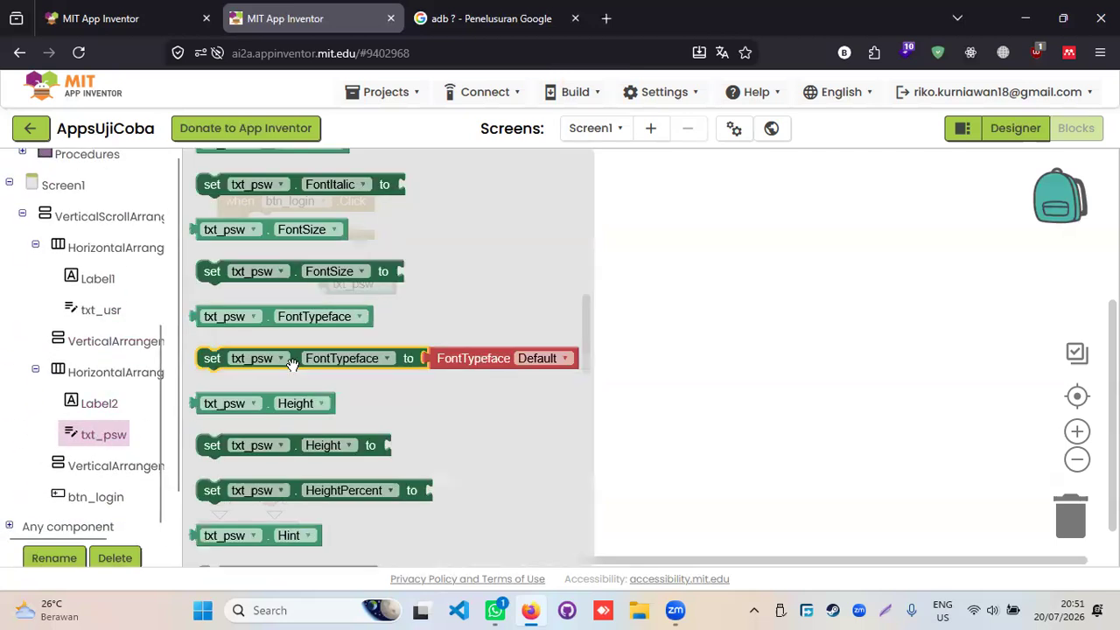
{"action": "left_click", "coordinate": [327, 455]}
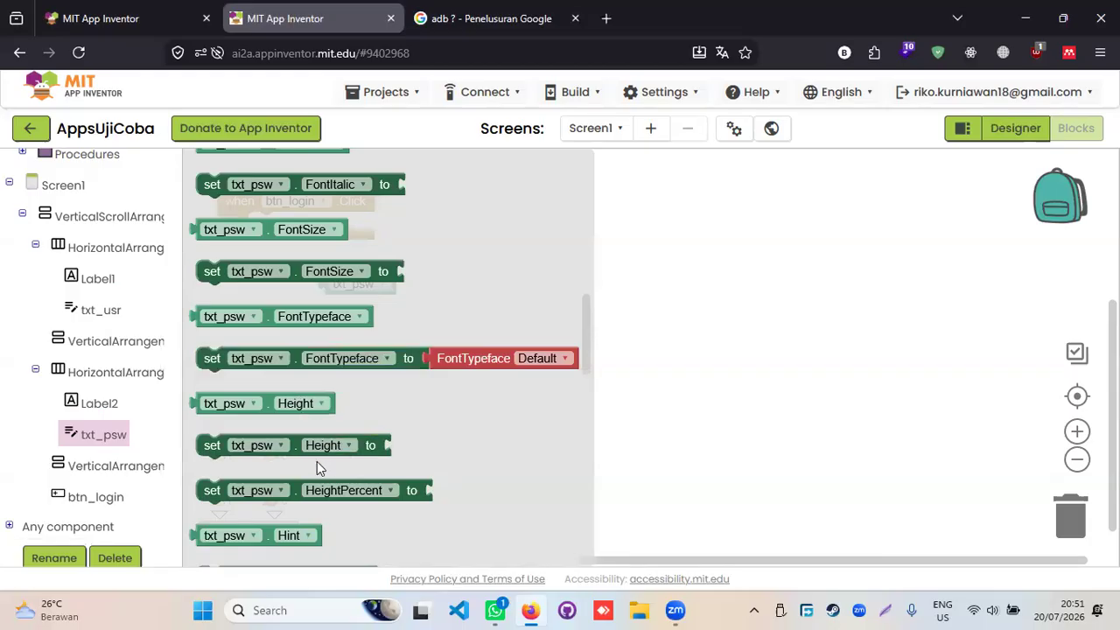
{"action": "scroll", "coordinate": [317, 461], "scroll_direction": "down", "scroll_amount": 3}
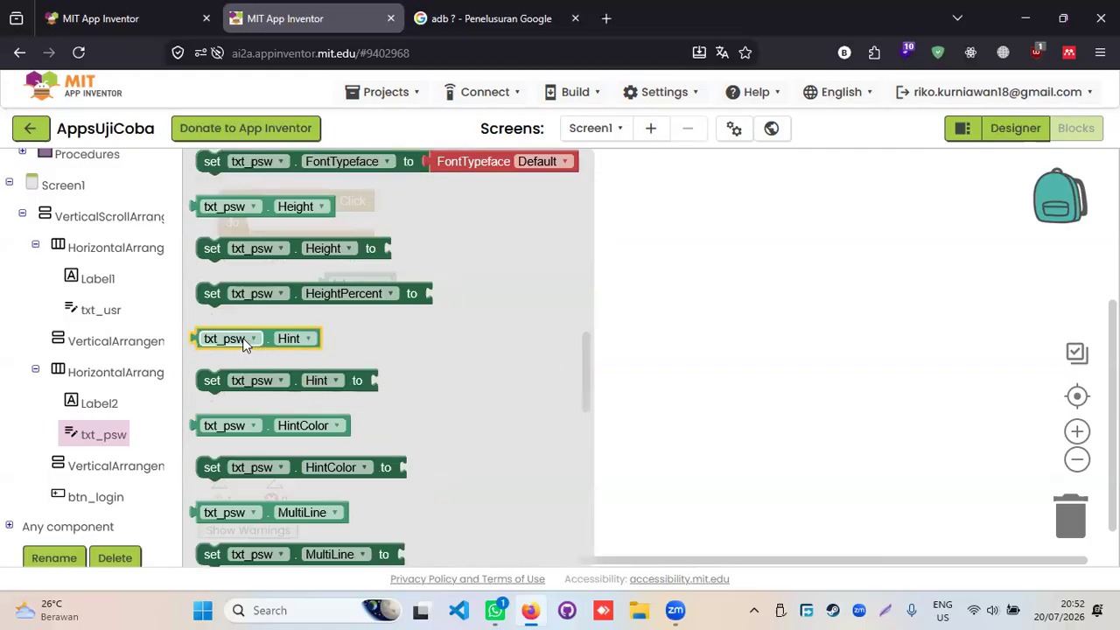
{"action": "left_click_drag", "start_coordinate": [264, 335], "coordinate": [334, 338]}
{"action": "left_click", "coordinate": [376, 341]}
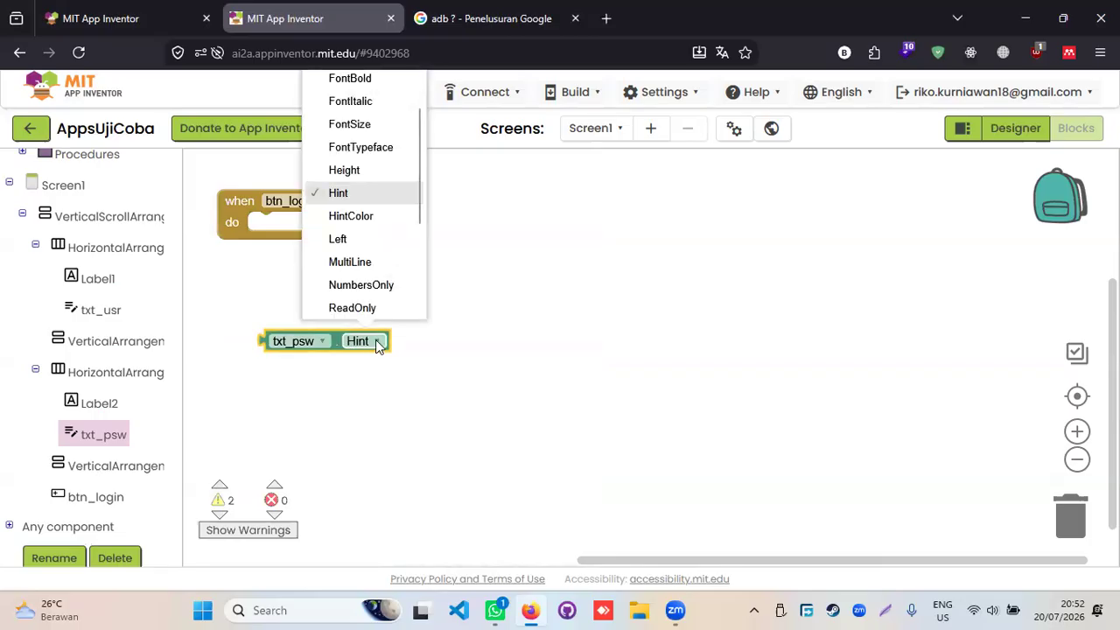
{"action": "scroll", "coordinate": [378, 242], "scroll_direction": "up", "scroll_amount": 1}
{"action": "scroll", "coordinate": [379, 243], "scroll_direction": "down", "scroll_amount": 3}
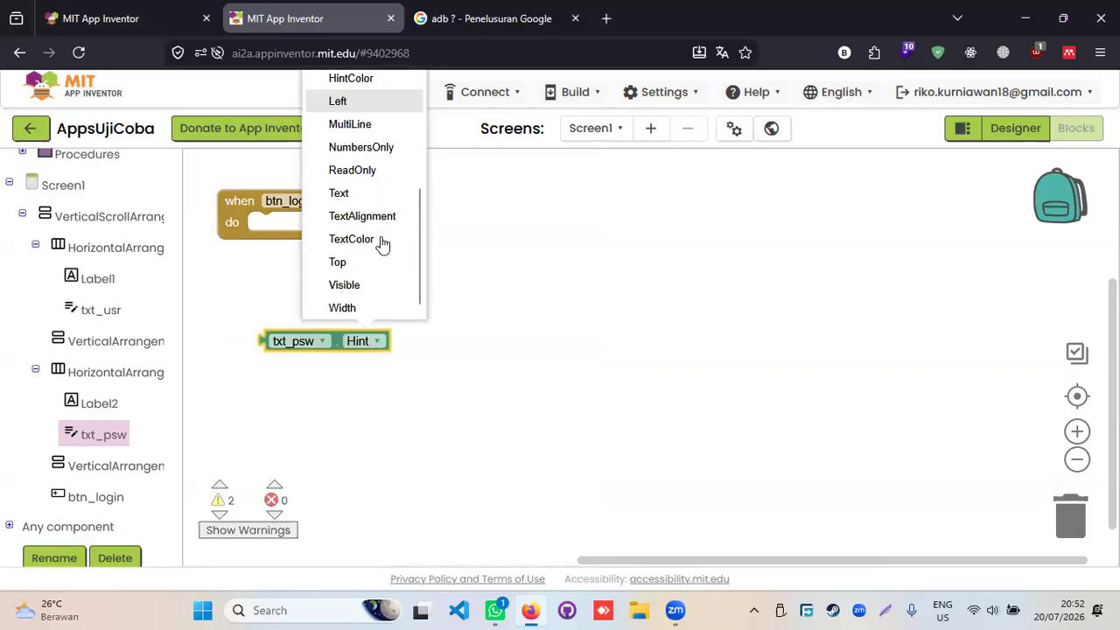
{"action": "left_click", "coordinate": [370, 192]}
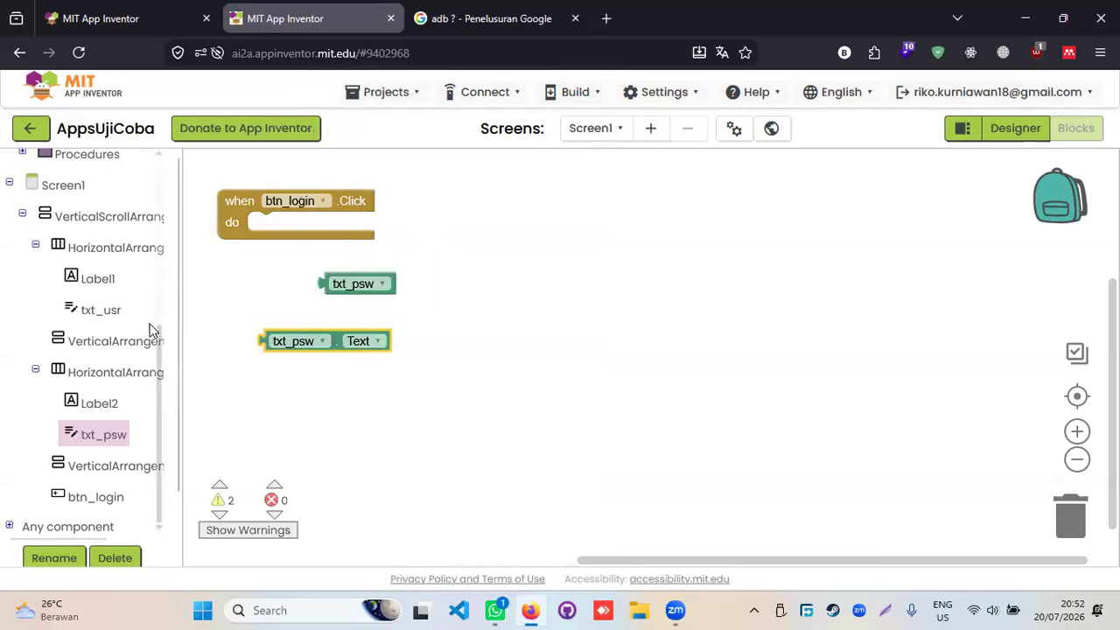
{"action": "scroll", "coordinate": [80, 301], "scroll_direction": "up", "scroll_amount": 5}
- Put a Control if/then block inside btn_login.Click and try attaching txt_psw.Text to it
{"action": "left_click", "coordinate": [70, 228]}
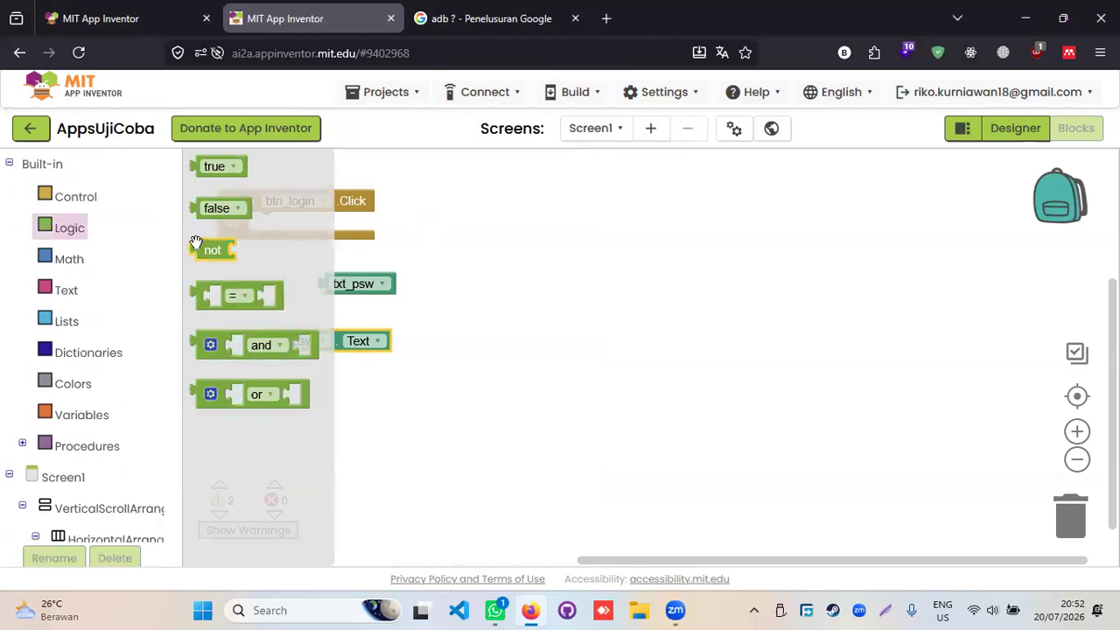
{"action": "left_click", "coordinate": [75, 196]}
{"action": "left_click", "coordinate": [221, 186]}
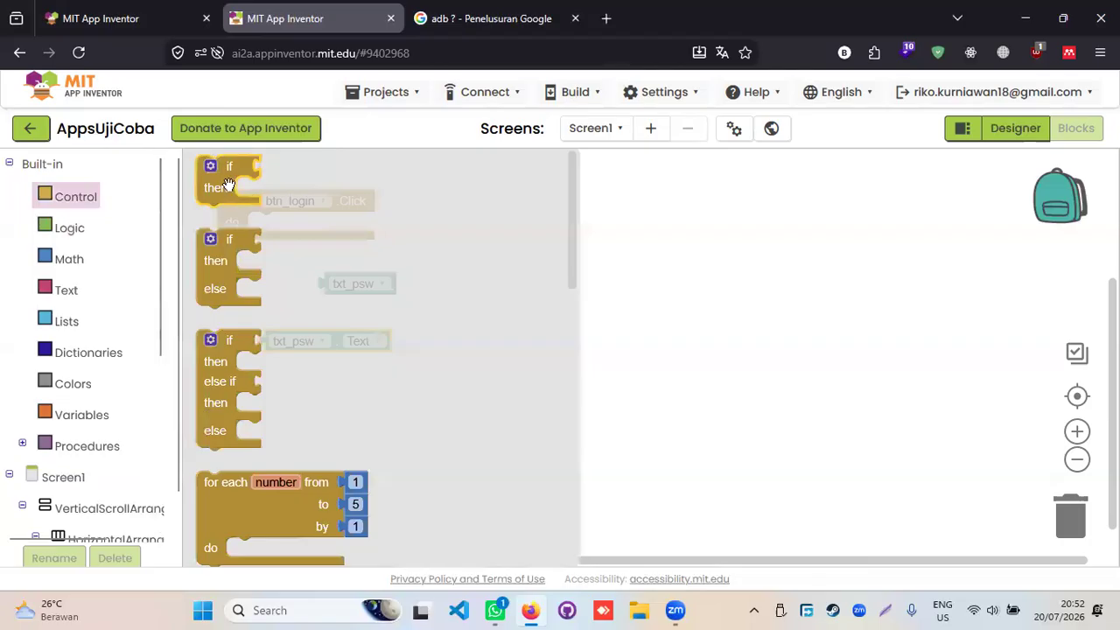
{"action": "left_click_drag", "start_coordinate": [221, 186], "coordinate": [276, 240]}
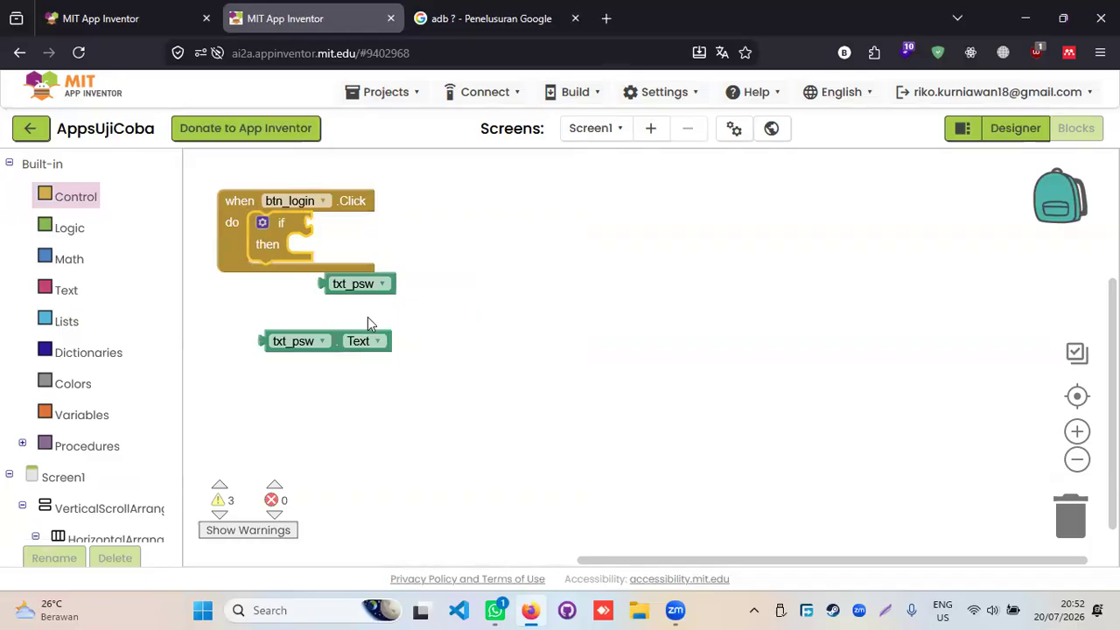
{"action": "left_click_drag", "start_coordinate": [335, 341], "coordinate": [394, 194]}
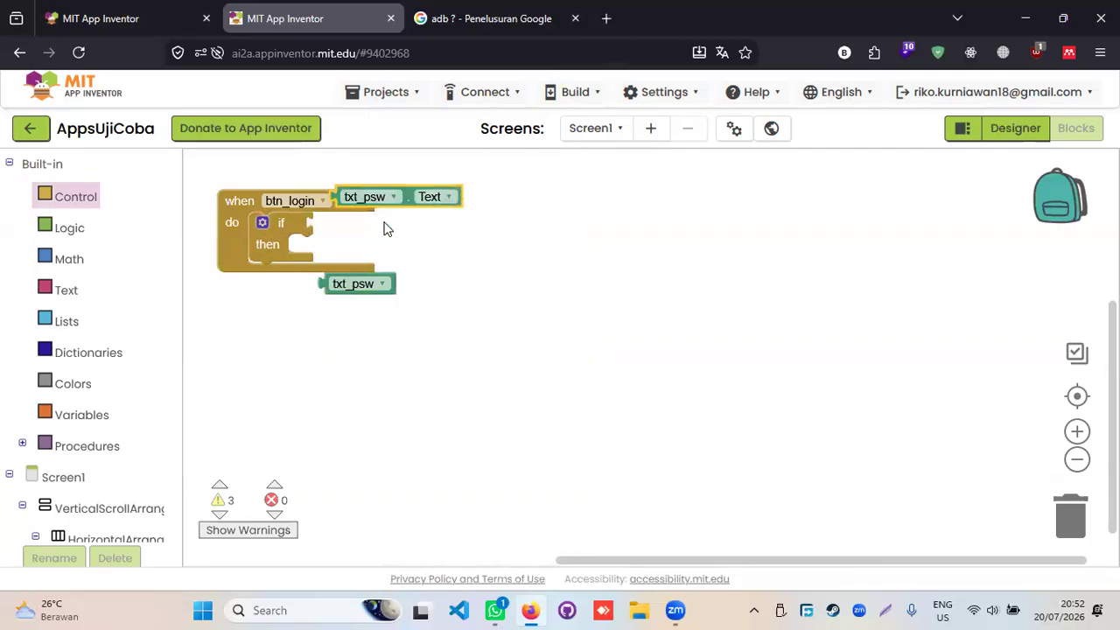
{"action": "left_click_drag", "start_coordinate": [462, 224], "coordinate": [392, 233]}
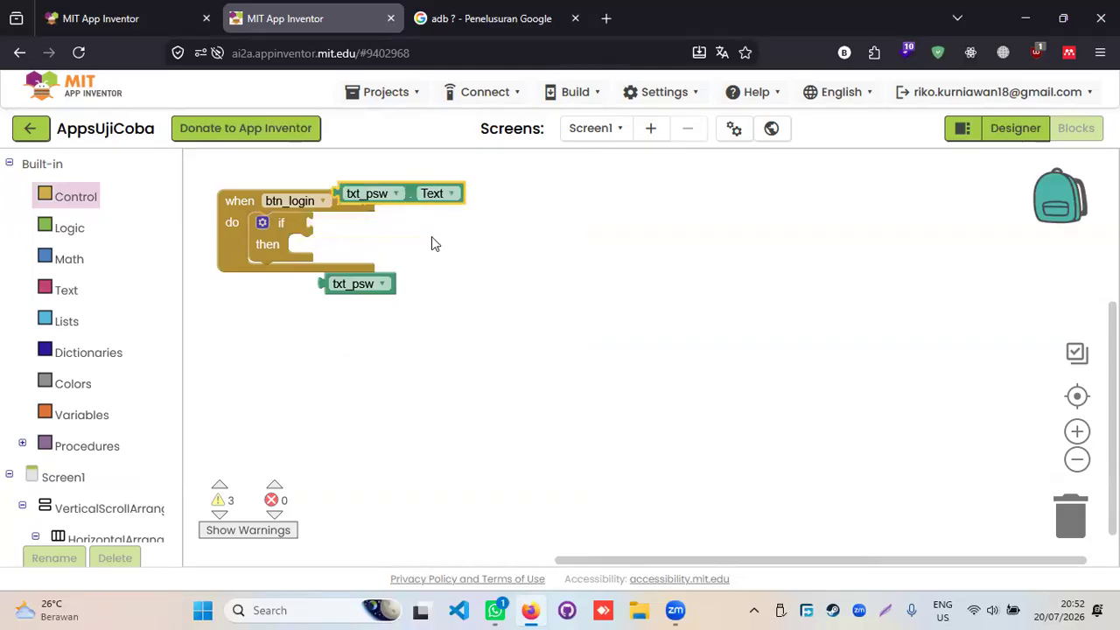
- Plug a Logic '=' comparison into the if condition, with txt_psw.Text on its left
{"action": "left_click", "coordinate": [282, 228]}
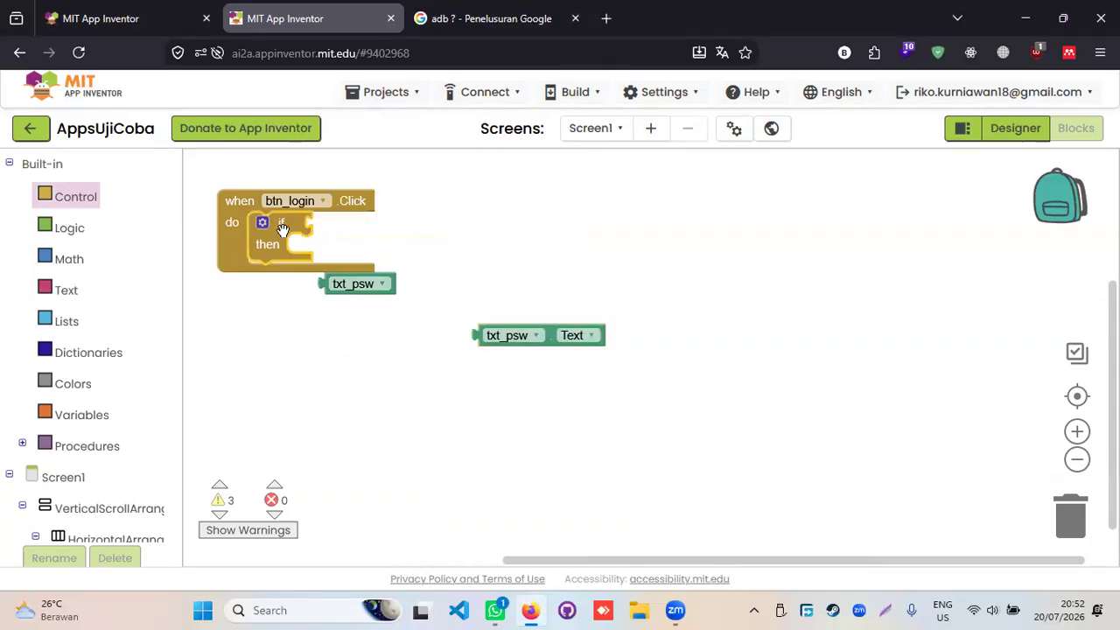
{"action": "left_click", "coordinate": [70, 231]}
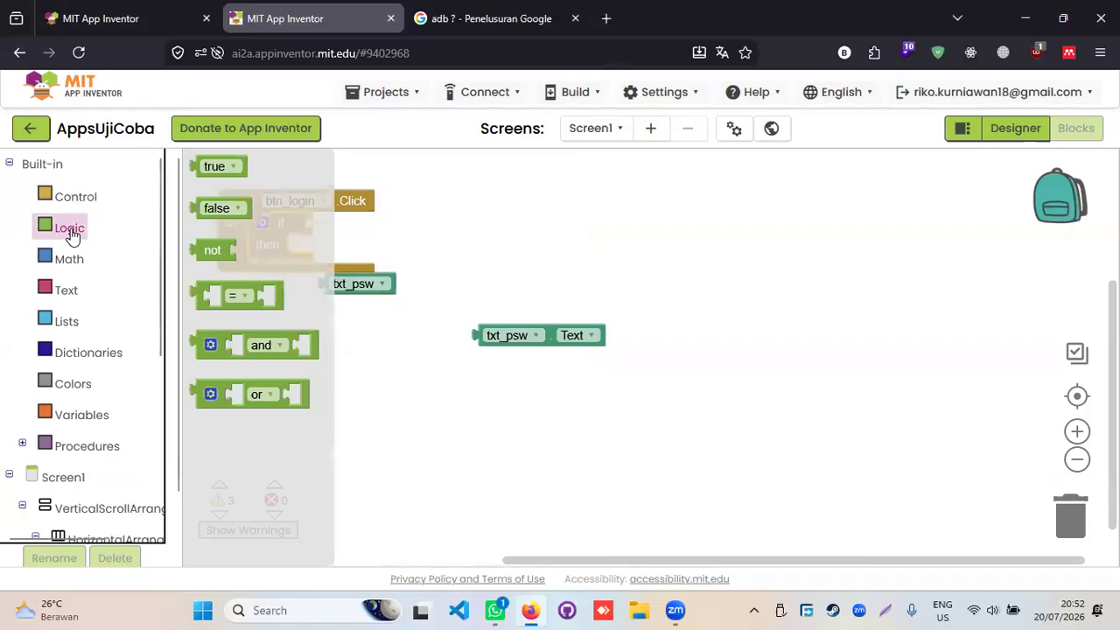
{"action": "left_click", "coordinate": [222, 298]}
{"action": "left_click_drag", "start_coordinate": [222, 298], "coordinate": [346, 251]}
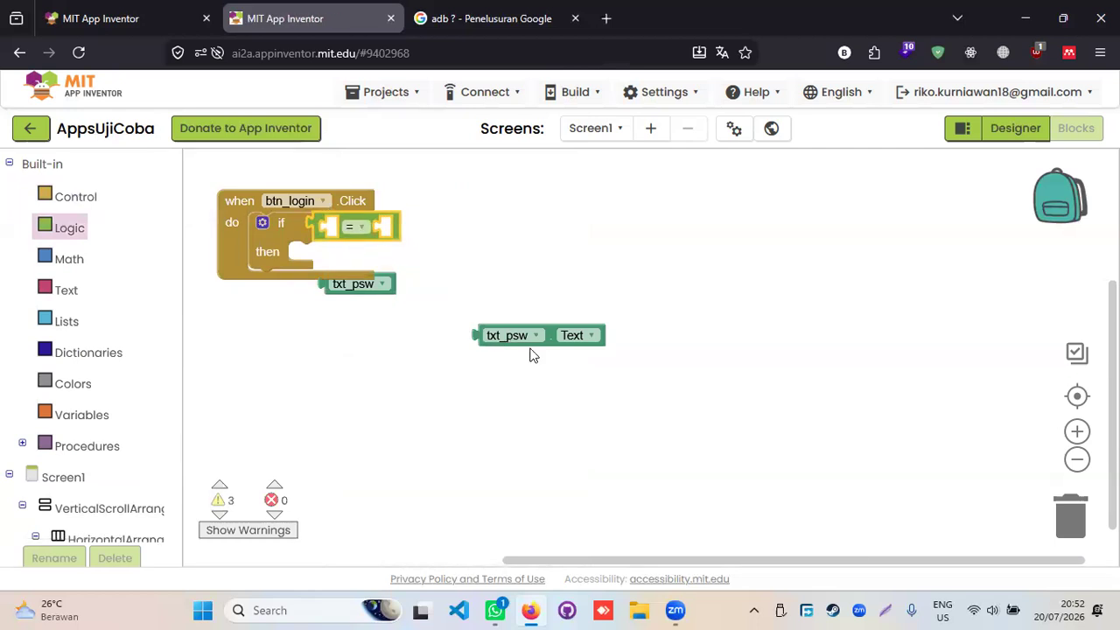
{"action": "left_click_drag", "start_coordinate": [552, 341], "coordinate": [402, 231]}
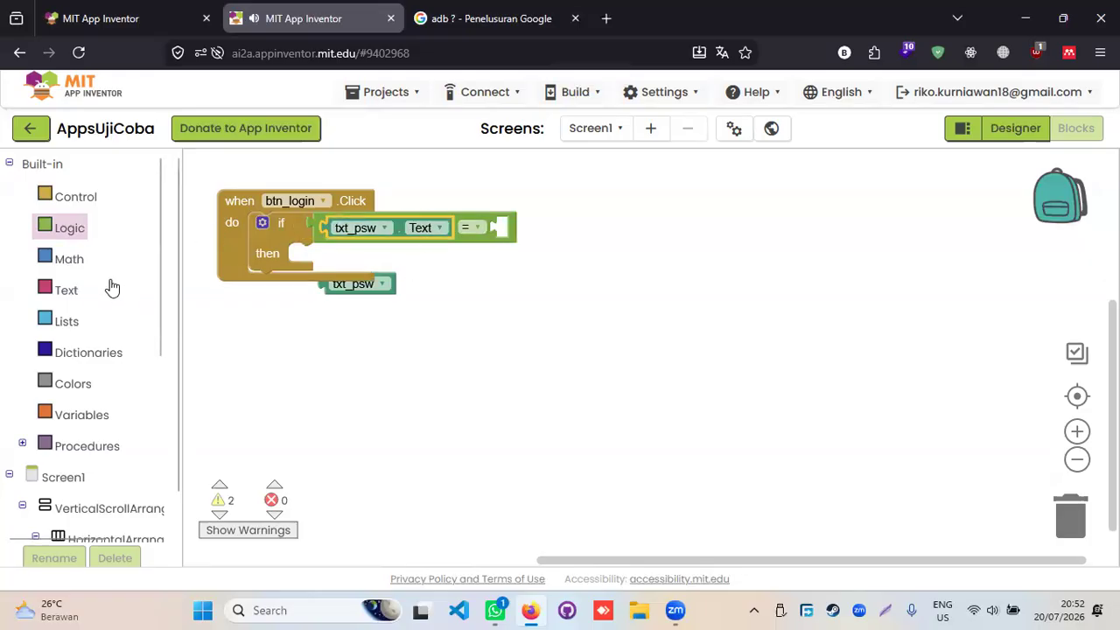
- Put a text block reading '123456' on the comparison's right side
{"action": "left_click", "coordinate": [63, 292]}
{"action": "left_click_drag", "start_coordinate": [219, 168], "coordinate": [517, 236]}
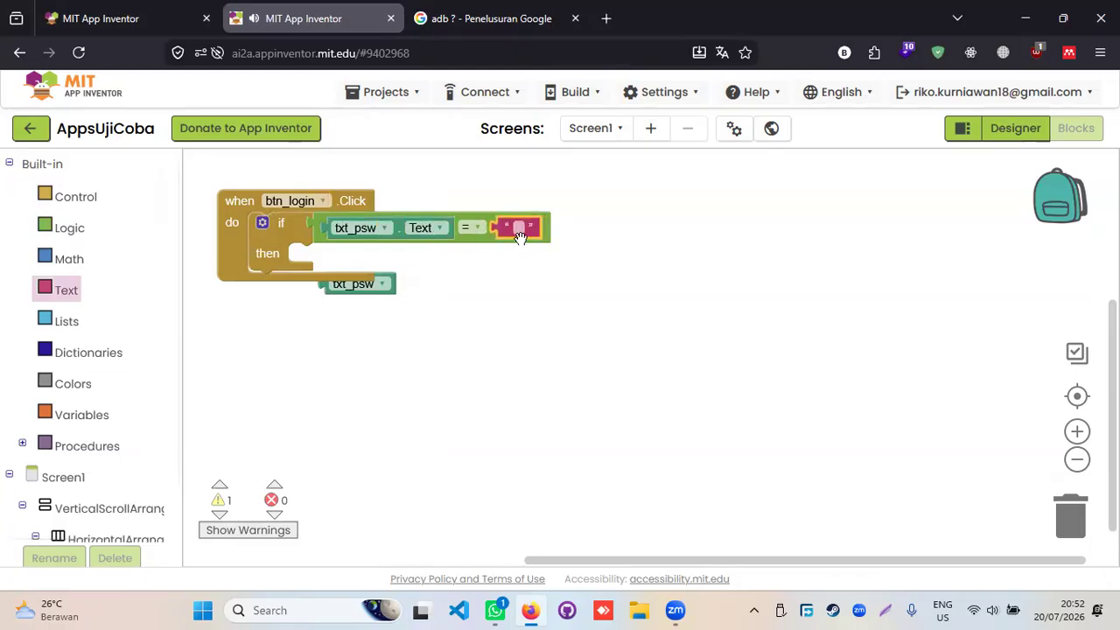
{"action": "left_click", "coordinate": [518, 228]}
{"action": "type", "text": "123456"}
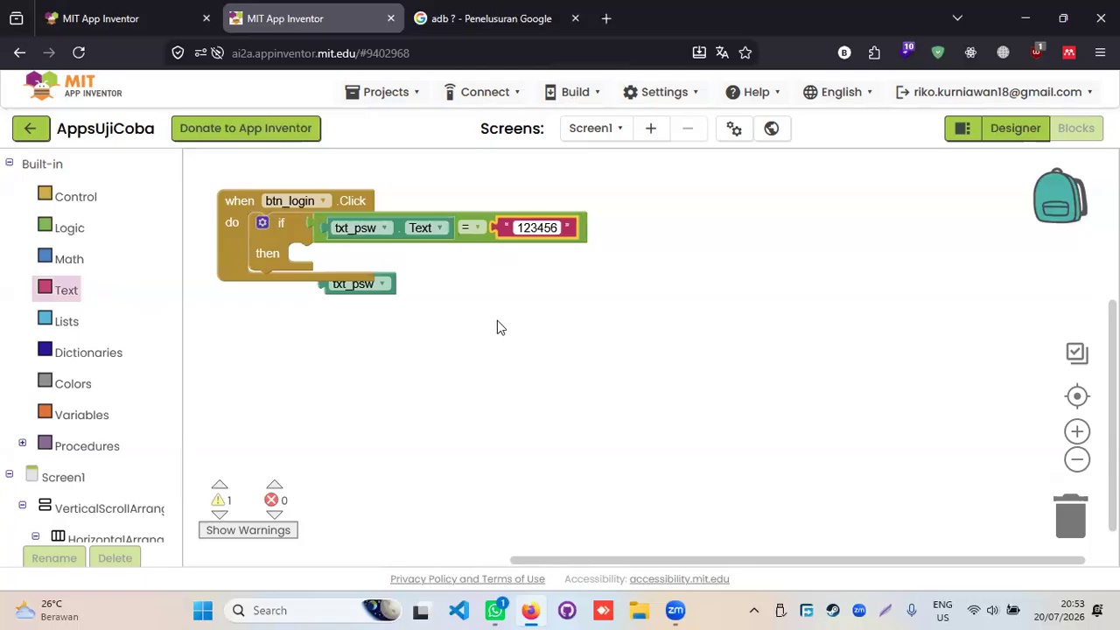
{"action": "scroll", "coordinate": [94, 394], "scroll_direction": "down", "scroll_amount": 4}
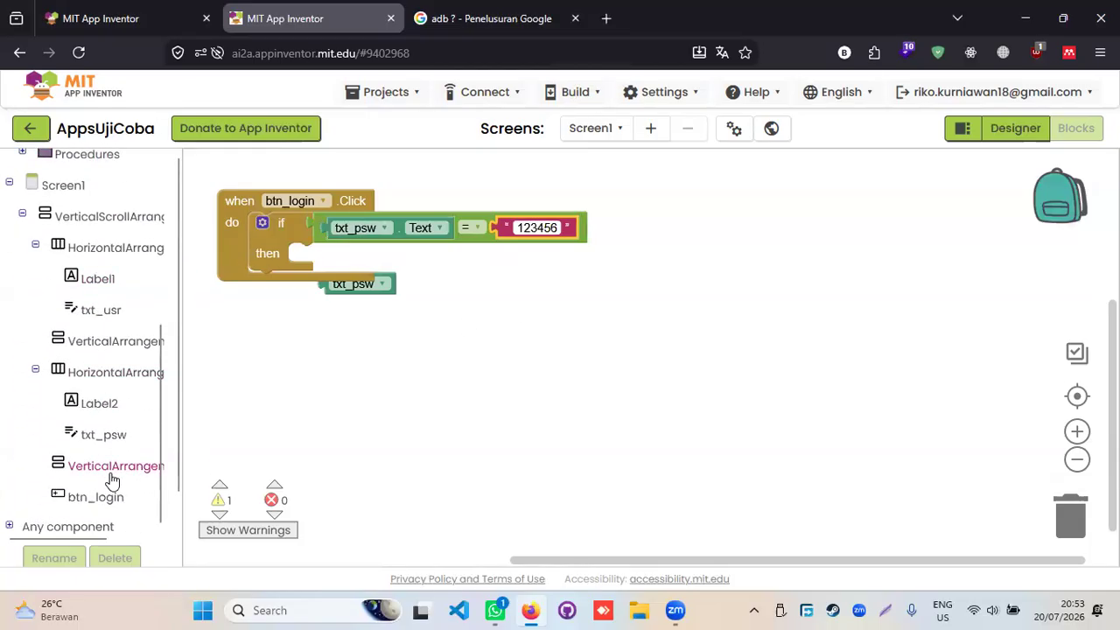
{"action": "scroll", "coordinate": [94, 486], "scroll_direction": "down", "scroll_amount": 2}
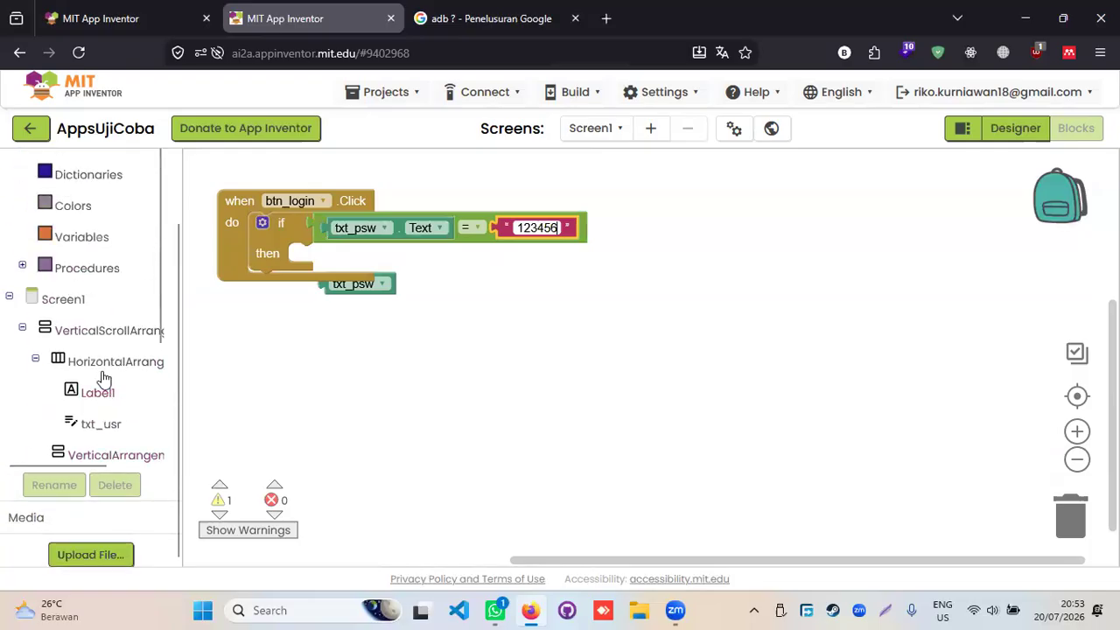
{"action": "scroll", "coordinate": [92, 342], "scroll_direction": "up", "scroll_amount": 3}
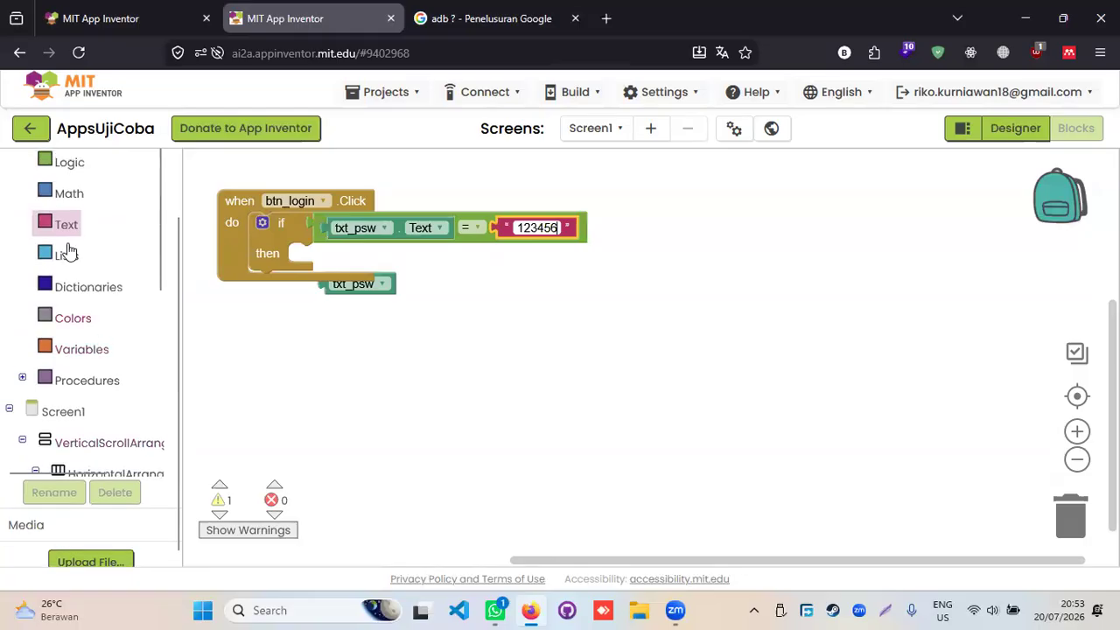
{"action": "scroll", "coordinate": [70, 245], "scroll_direction": "up", "scroll_amount": 2}
{"action": "left_click", "coordinate": [10, 165]}
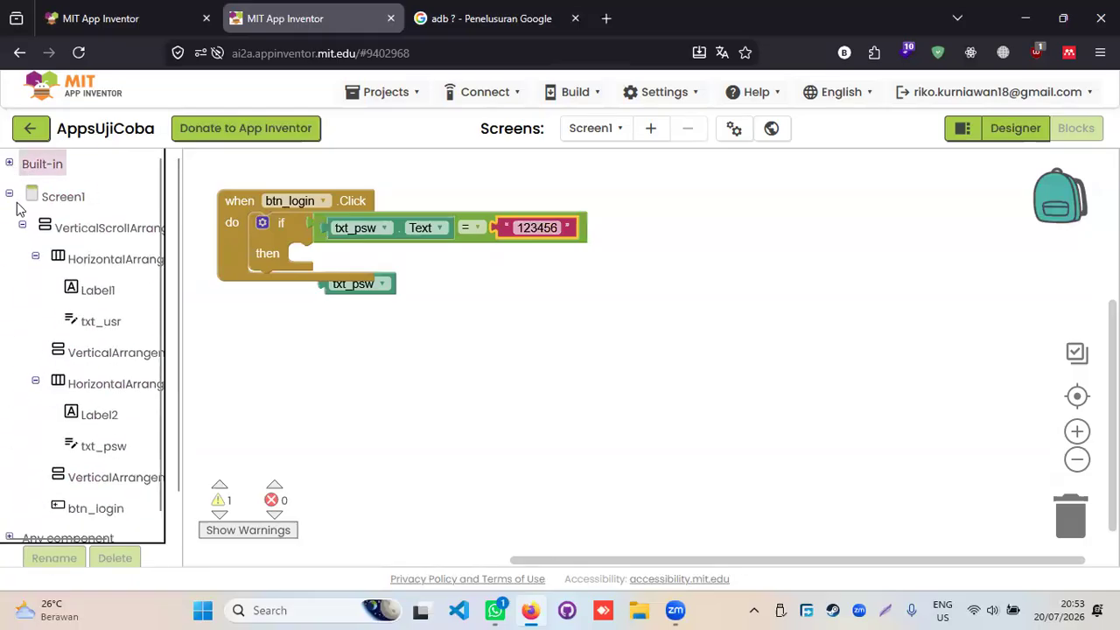
{"action": "scroll", "coordinate": [40, 284], "scroll_direction": "down", "scroll_amount": 2}
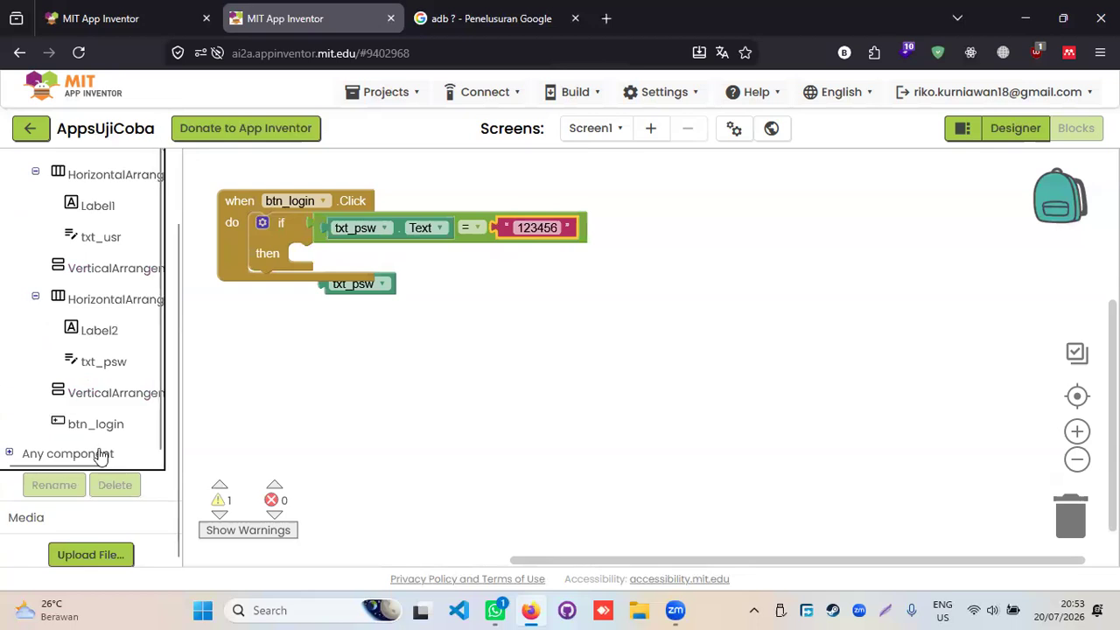
{"action": "left_click", "coordinate": [9, 453]}
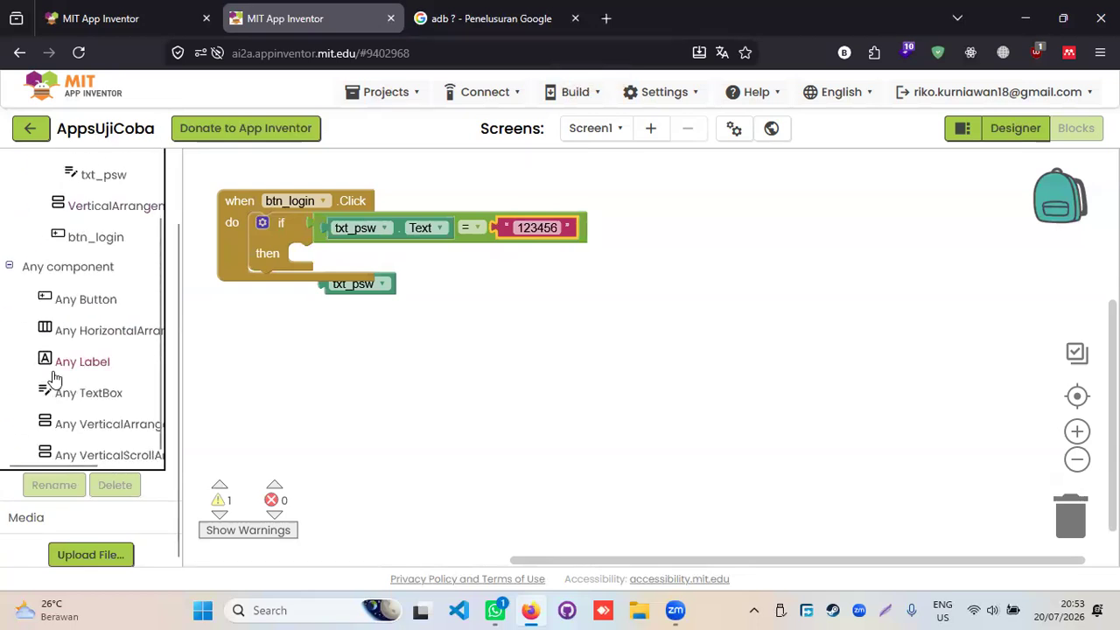
{"action": "left_click", "coordinate": [9, 266]}
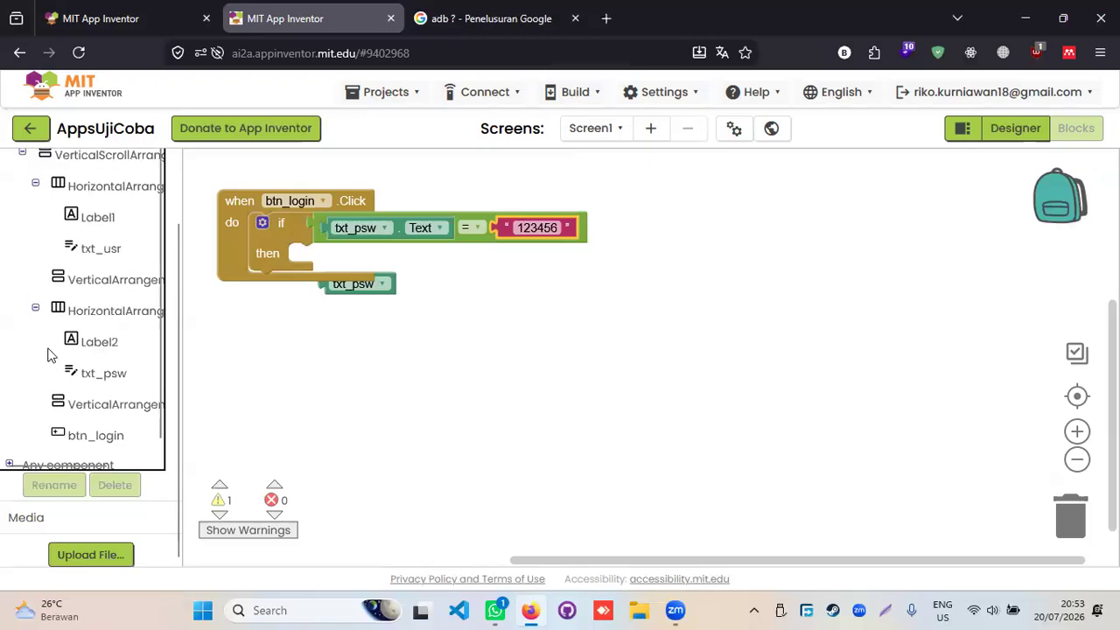
{"action": "scroll", "coordinate": [70, 266], "scroll_direction": "up", "scroll_amount": 2}
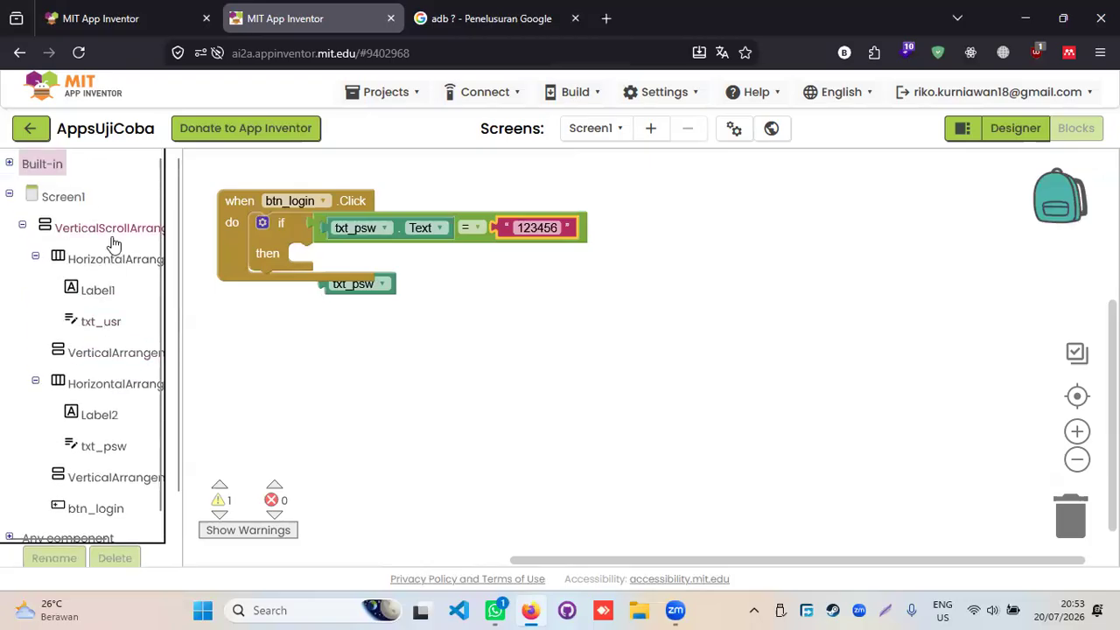
{"action": "left_click", "coordinate": [9, 195]}
{"action": "scroll", "coordinate": [63, 413], "scroll_direction": "down", "scroll_amount": 2}
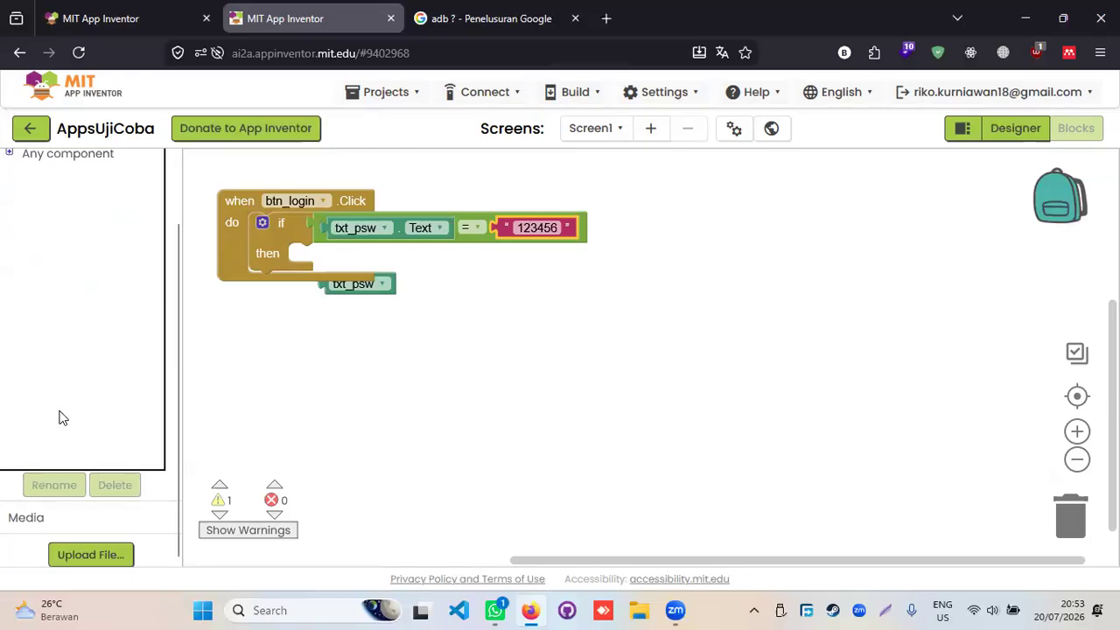
{"action": "scroll", "coordinate": [125, 449], "scroll_direction": "up", "scroll_amount": 2}
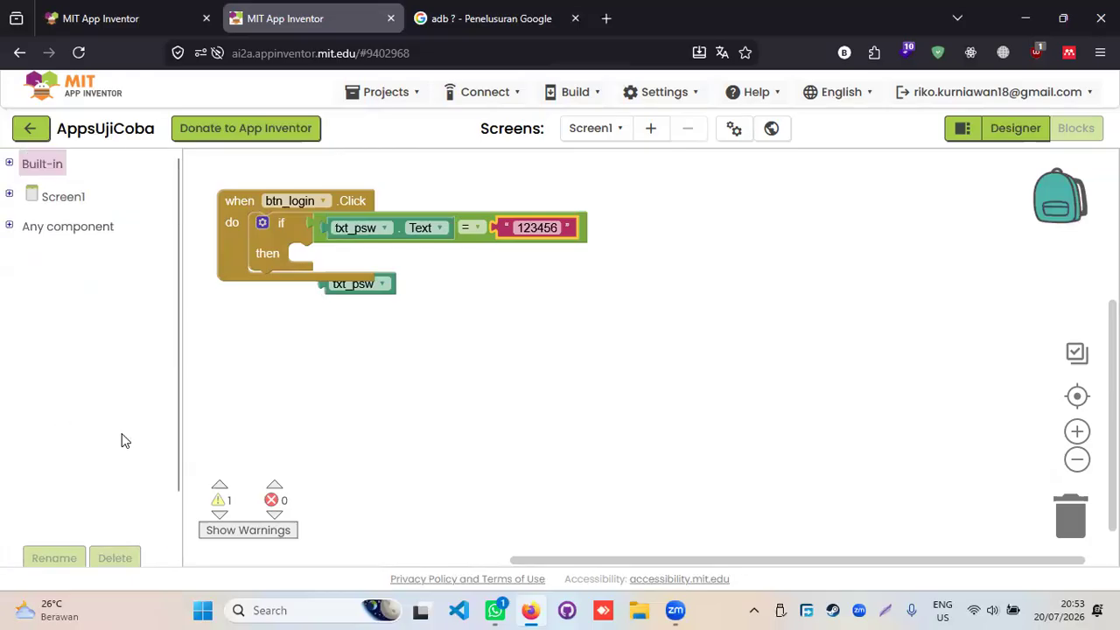
{"action": "left_click", "coordinate": [9, 164]}
{"action": "left_click", "coordinate": [9, 163]}
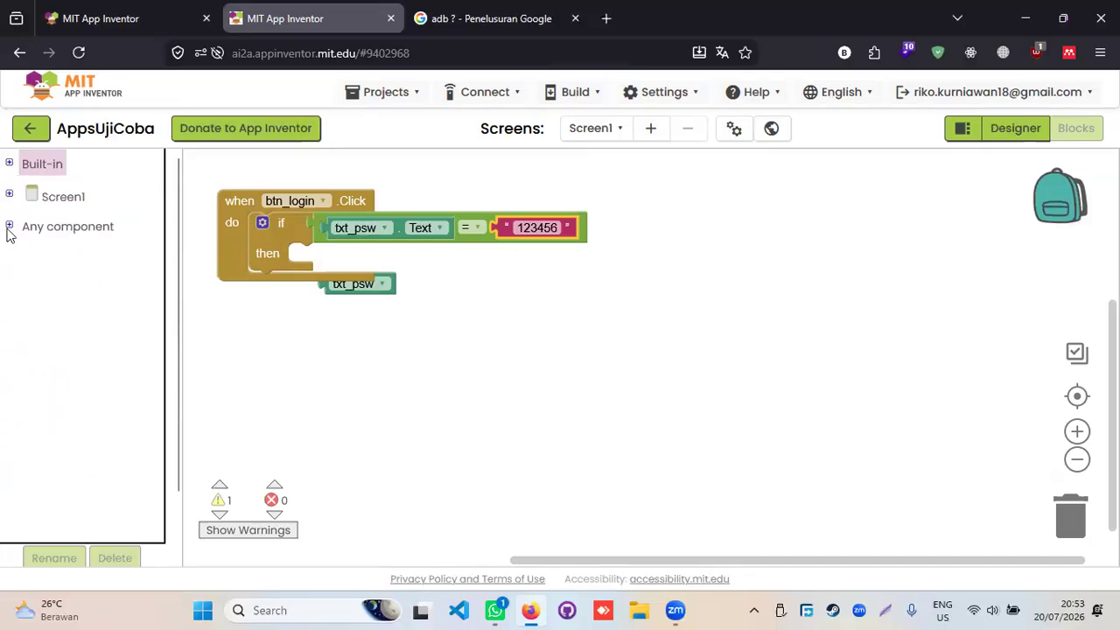
{"action": "left_click", "coordinate": [9, 196]}
{"action": "left_click", "coordinate": [24, 226]}
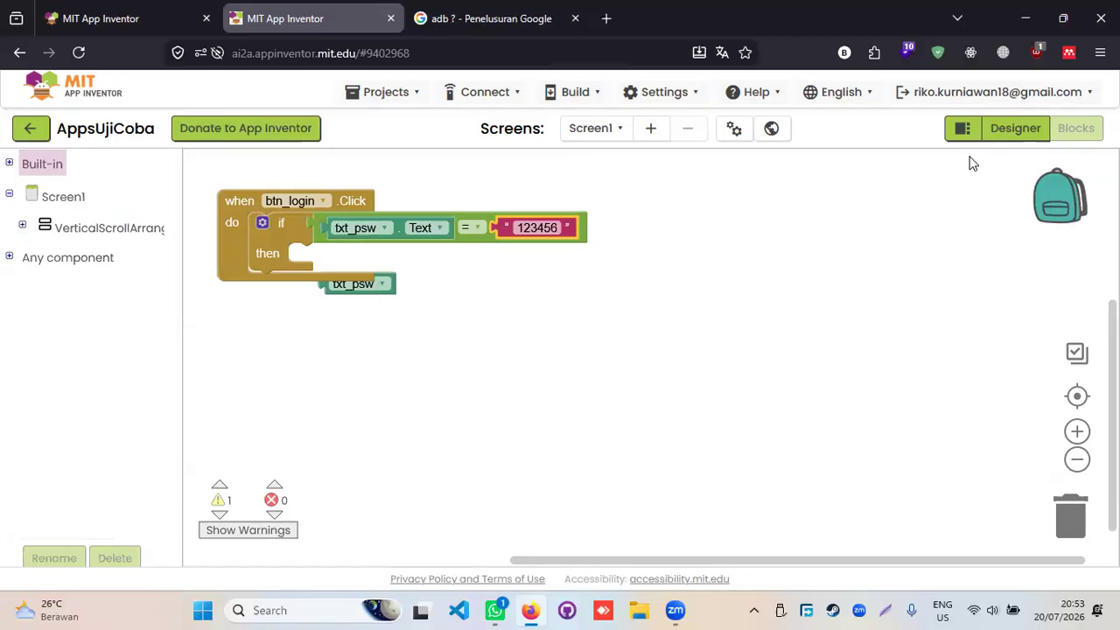
- Add Label3 below the Login button and set its Text to 'Notif'
{"action": "left_click", "coordinate": [1016, 128]}
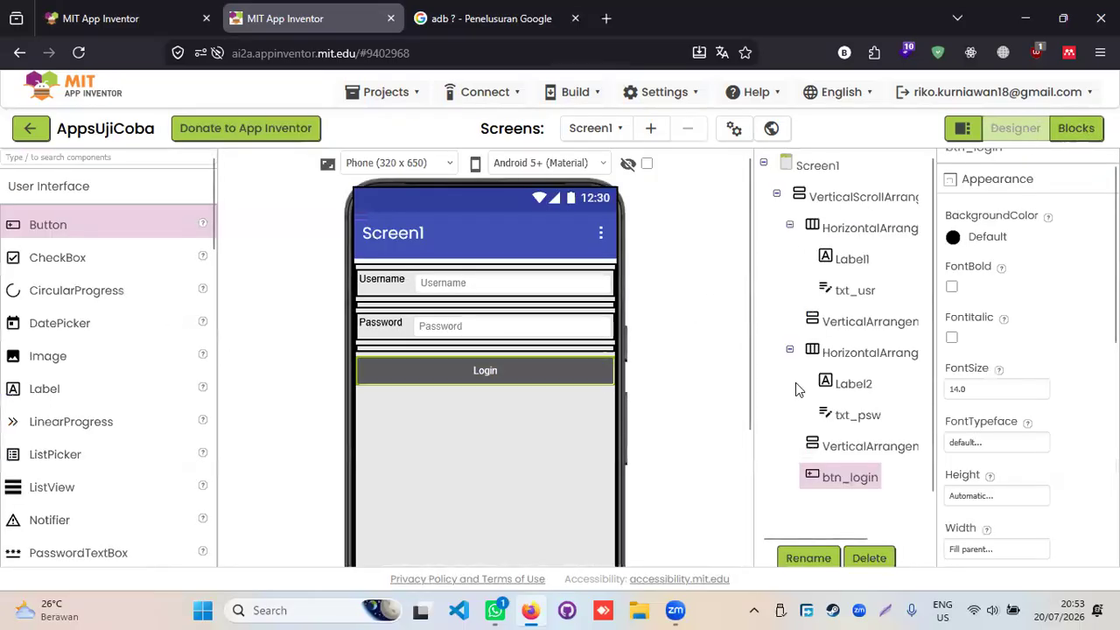
{"action": "left_click_drag", "start_coordinate": [76, 395], "coordinate": [494, 426]}
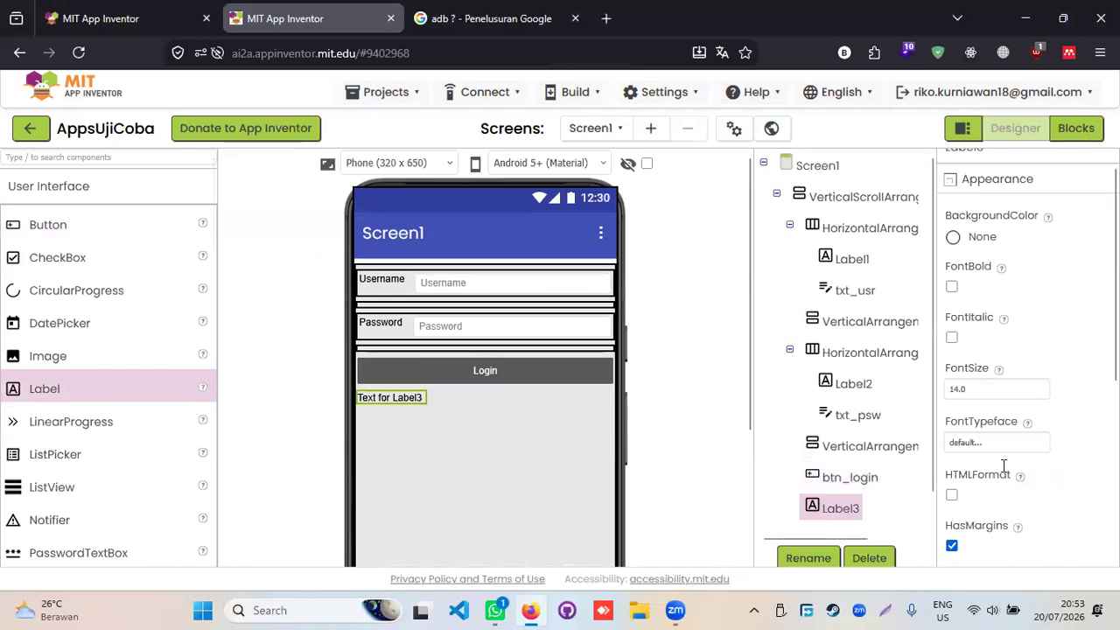
{"action": "scroll", "coordinate": [992, 441], "scroll_direction": "down", "scroll_amount": 3}
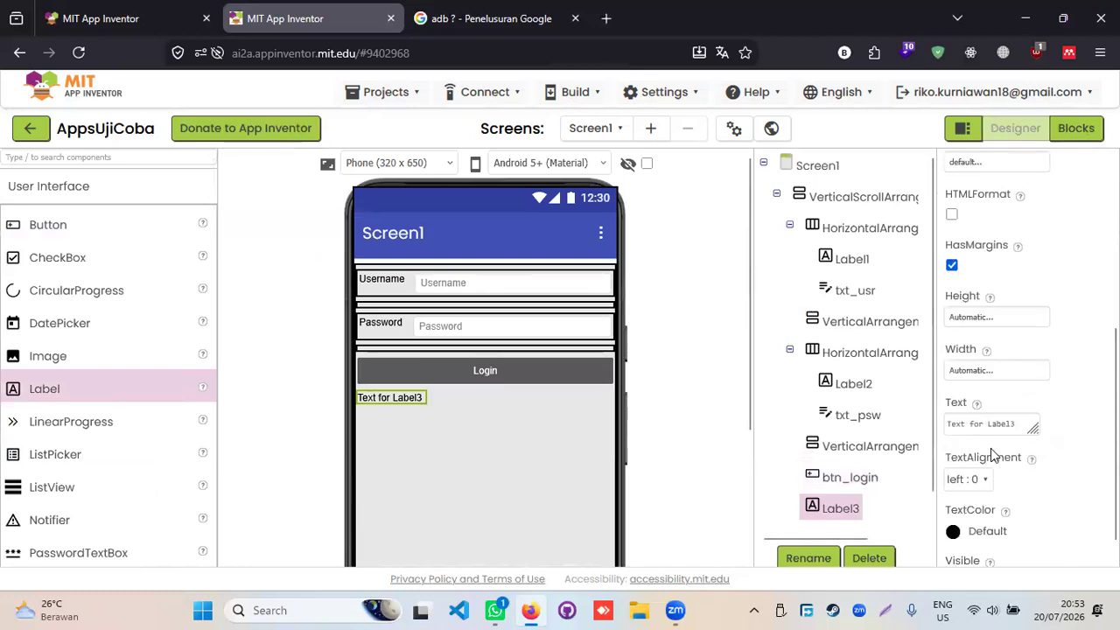
{"action": "left_click", "coordinate": [1007, 427]}
{"action": "key", "text": "ctrl+a"}
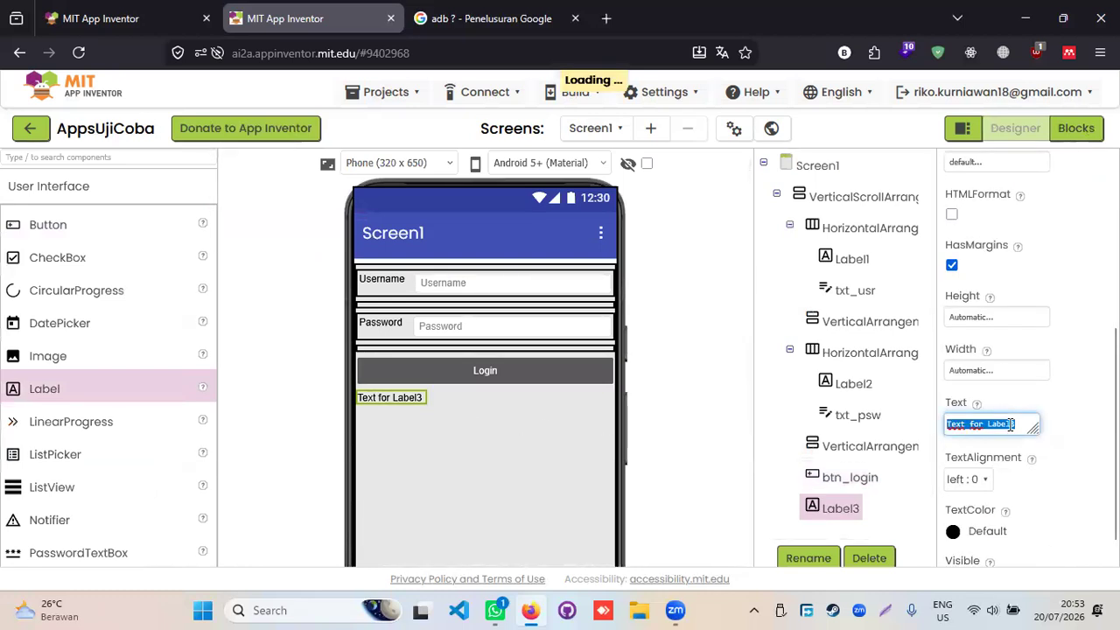
{"action": "type", "text": "Notif"}
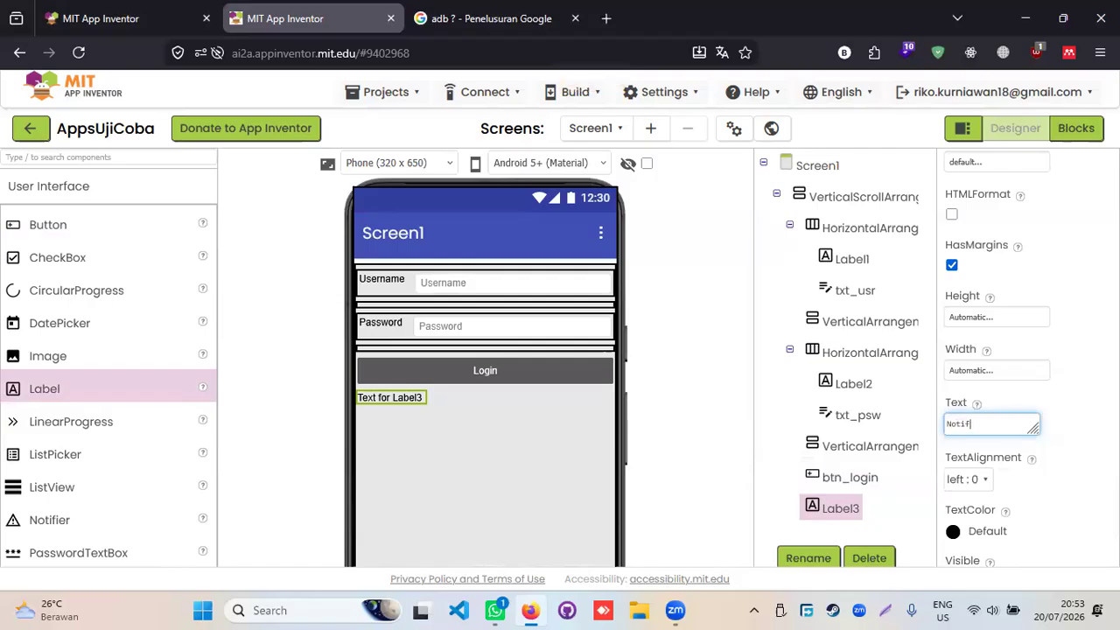
{"action": "key", "text": "Return"}
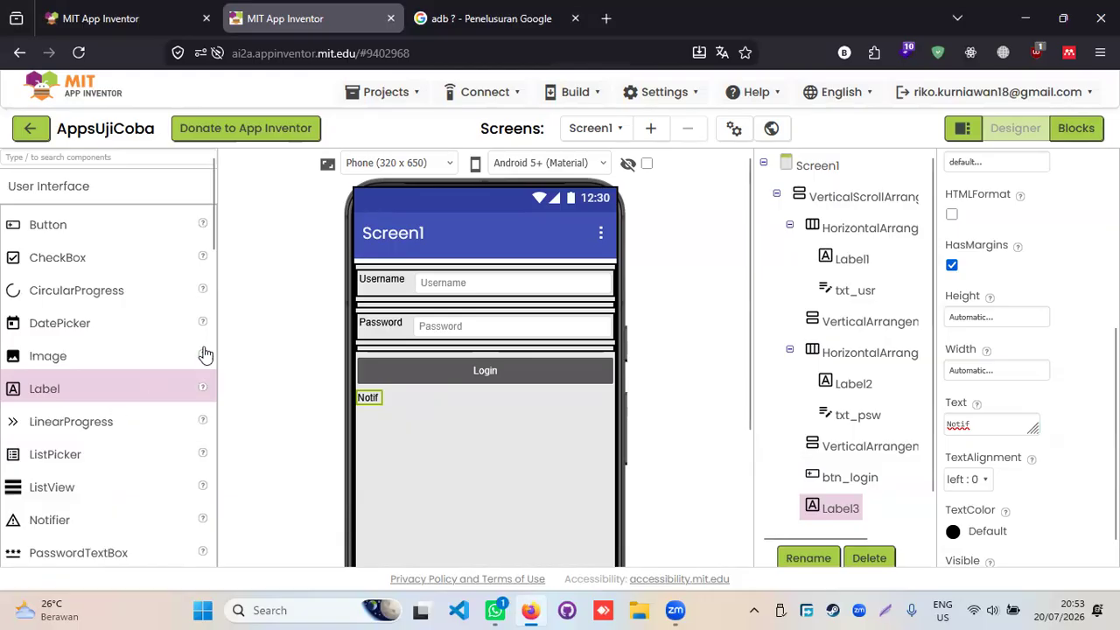
- Delete the stray loose txt_psw block from the Blocks workspace
{"action": "left_click", "coordinate": [1078, 128]}
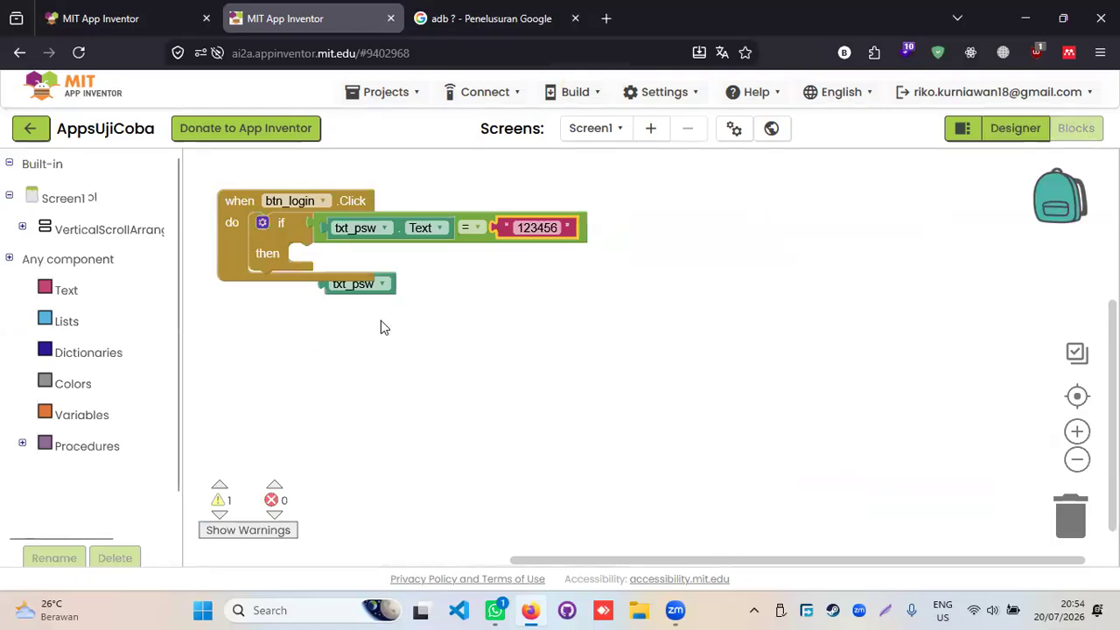
{"action": "left_click_drag", "start_coordinate": [367, 291], "coordinate": [1072, 520]}
{"action": "left_click", "coordinate": [443, 323]}
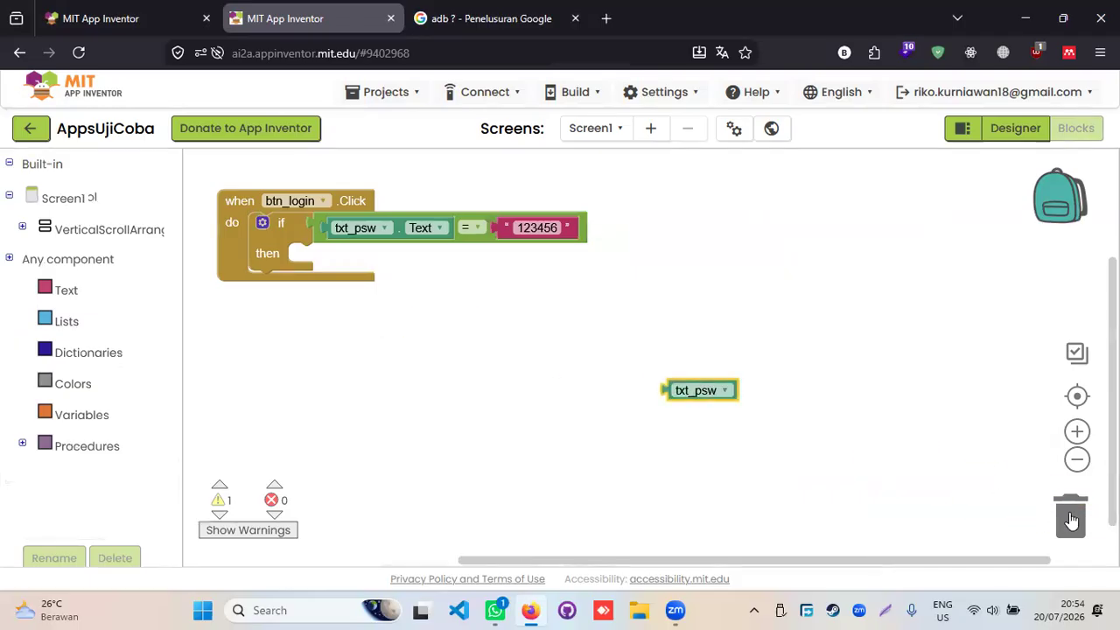
{"action": "left_click", "coordinate": [723, 393]}
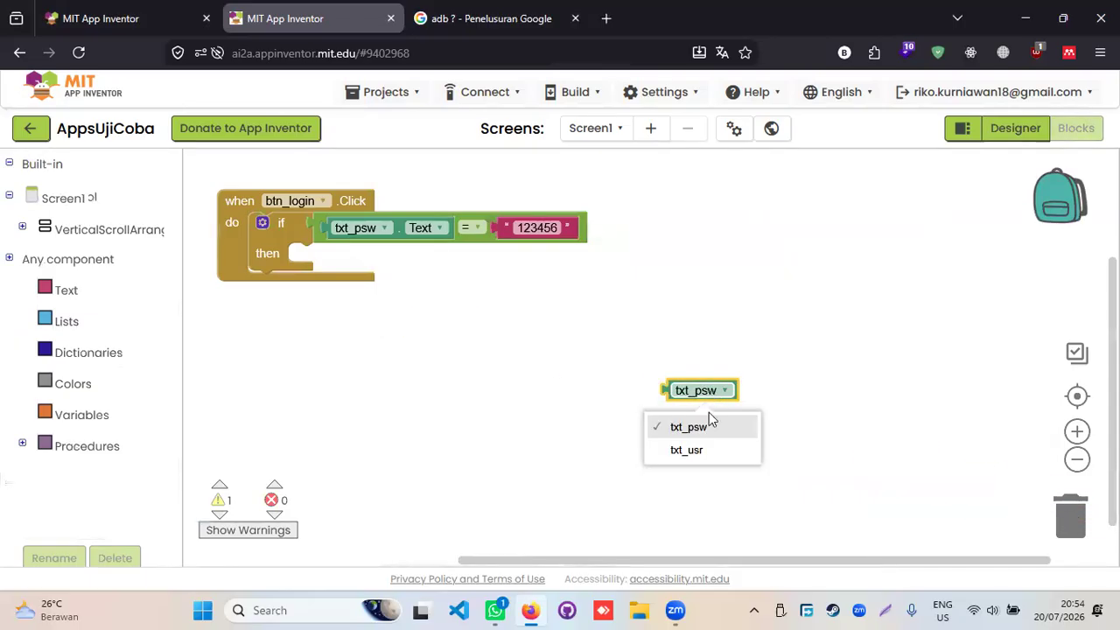
{"action": "left_click", "coordinate": [707, 420]}
{"action": "key", "text": "Delete"}
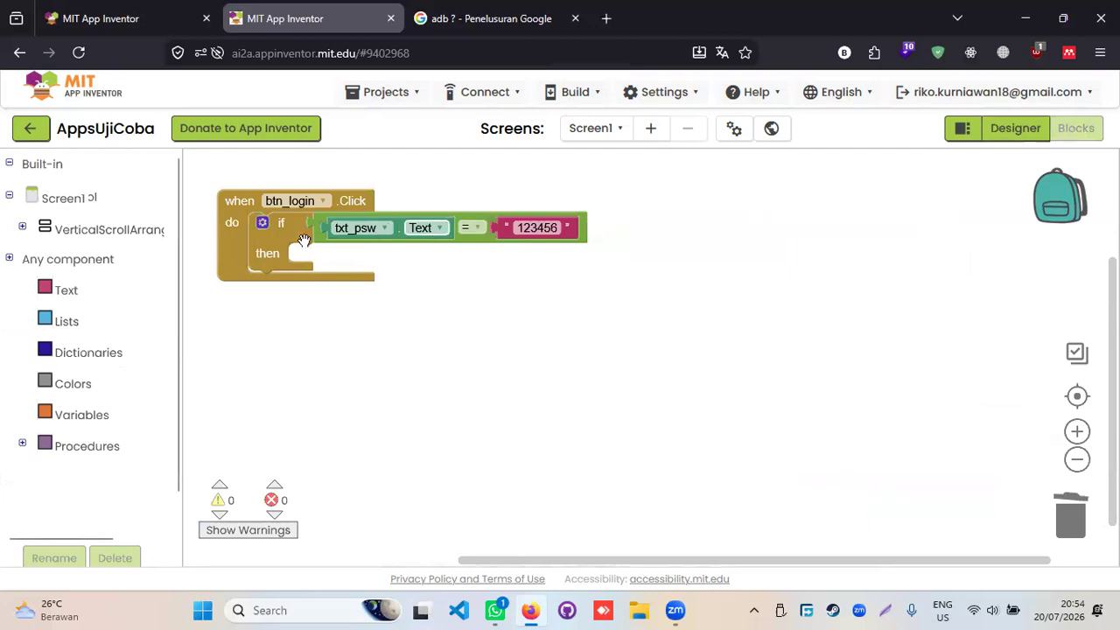
- Drag 'set Label2.Text to' from Label2's drawer into the if block's then slot
{"action": "left_click", "coordinate": [22, 227]}
{"action": "scroll", "coordinate": [40, 402], "scroll_direction": "down", "scroll_amount": 3}
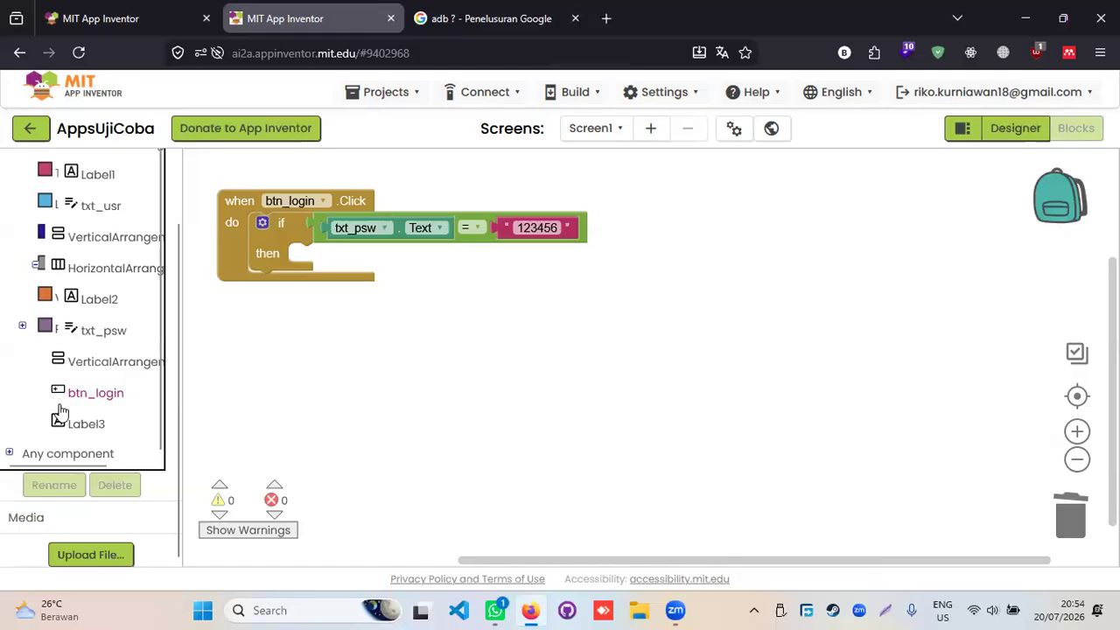
{"action": "left_click_drag", "start_coordinate": [101, 300], "coordinate": [311, 345]}
{"action": "scroll", "coordinate": [342, 384], "scroll_direction": "down", "scroll_amount": 6}
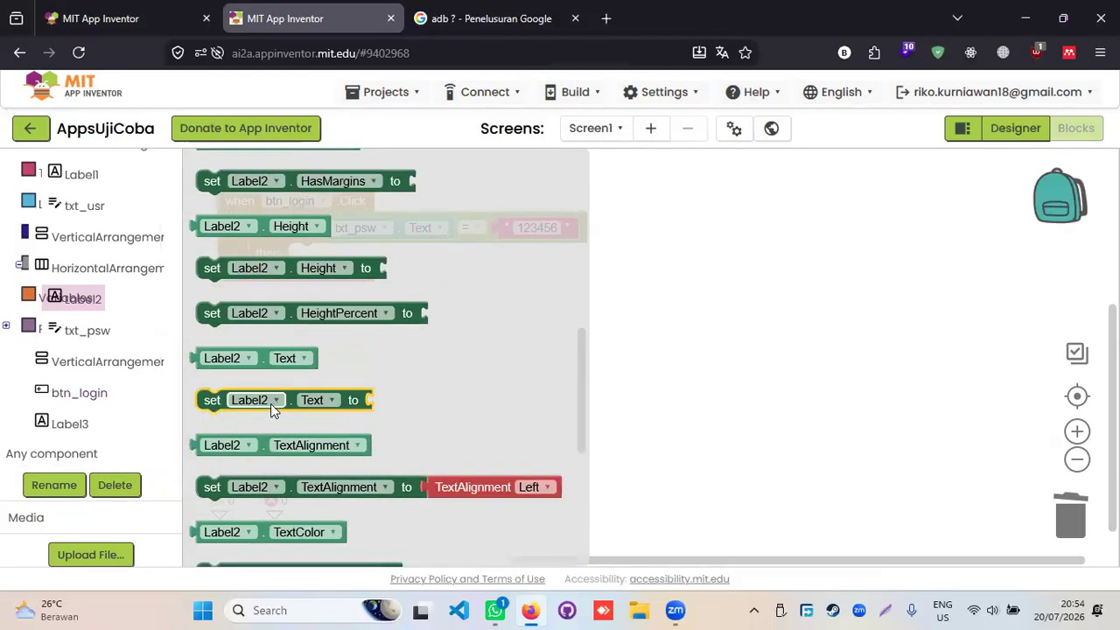
{"action": "left_click_drag", "start_coordinate": [213, 405], "coordinate": [299, 260]}
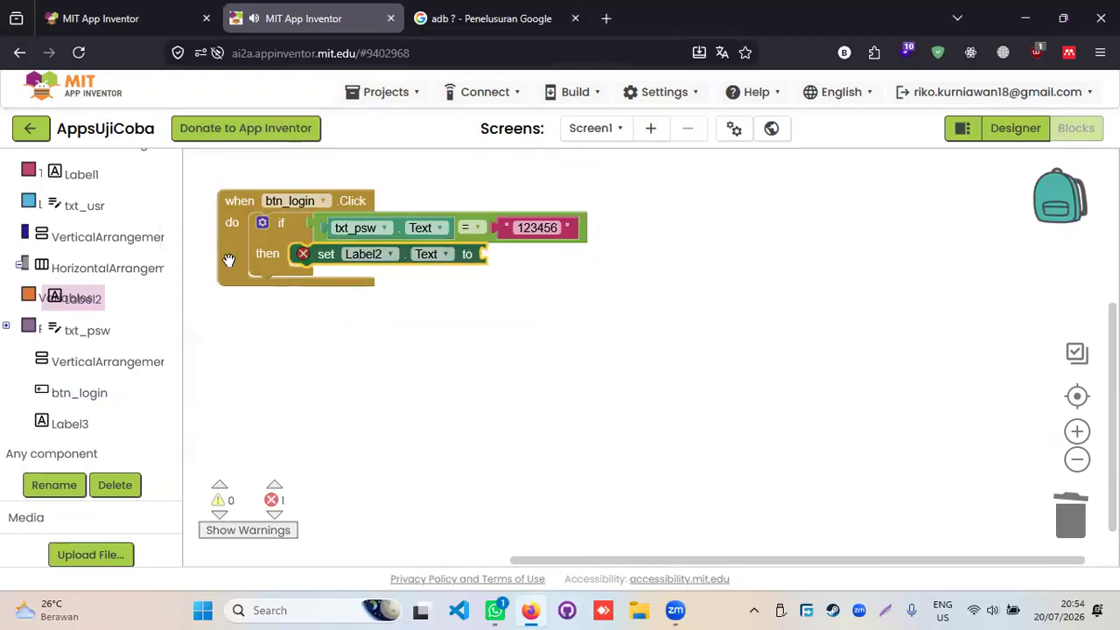
{"action": "scroll", "coordinate": [96, 267], "scroll_direction": "up", "scroll_amount": 1}
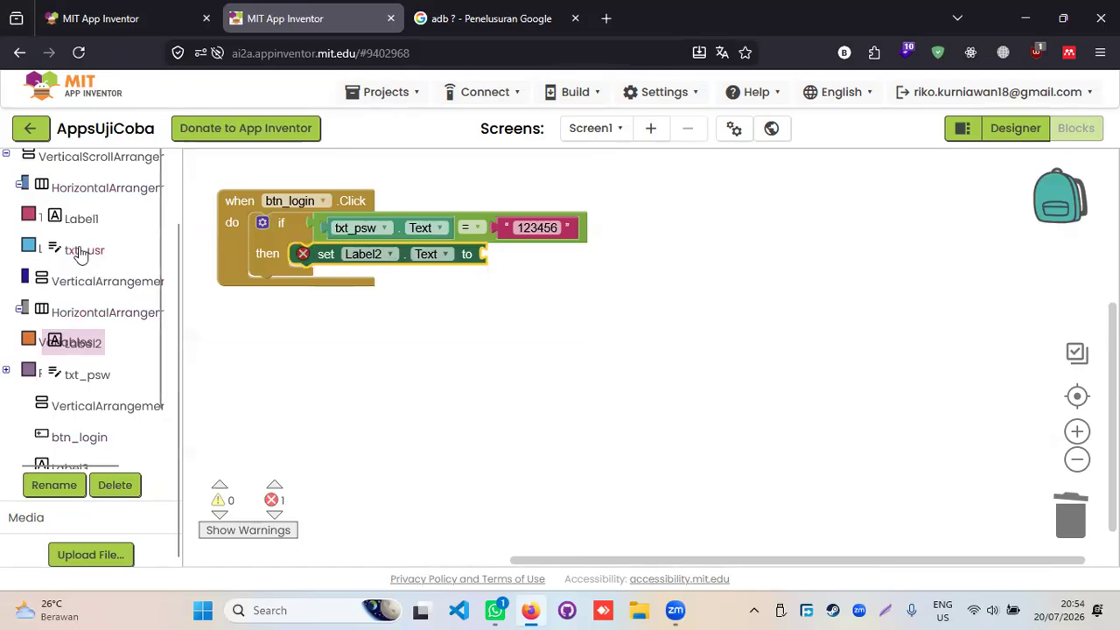
{"action": "scroll", "coordinate": [27, 254], "scroll_direction": "up", "scroll_amount": 2}
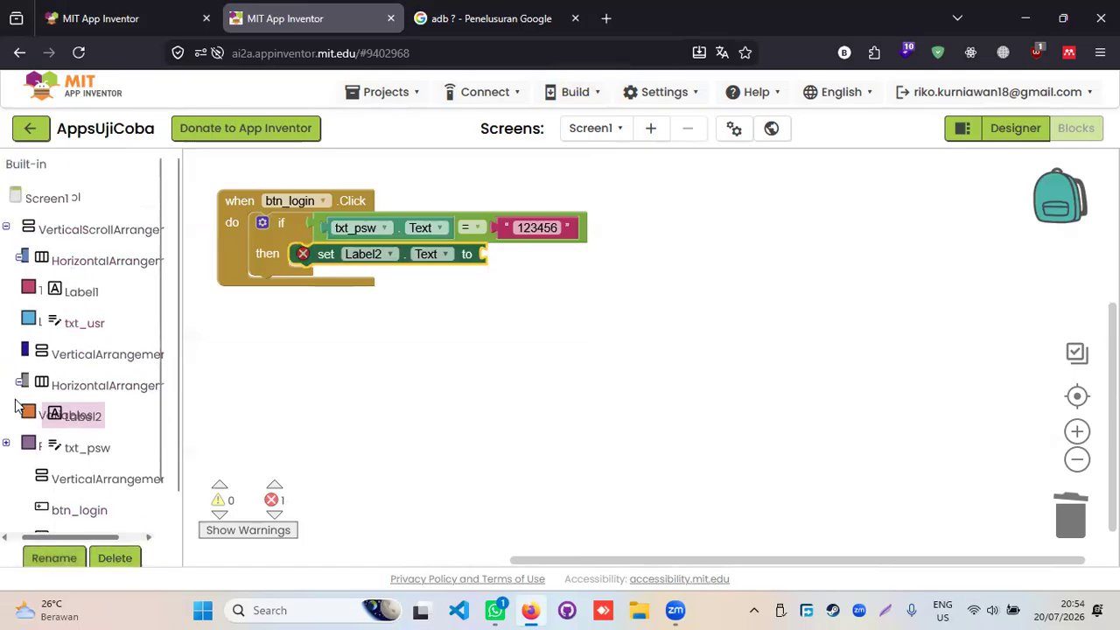
{"action": "scroll", "coordinate": [16, 245], "scroll_direction": "left", "scroll_amount": 1}
{"action": "left_click", "coordinate": [9, 160]}
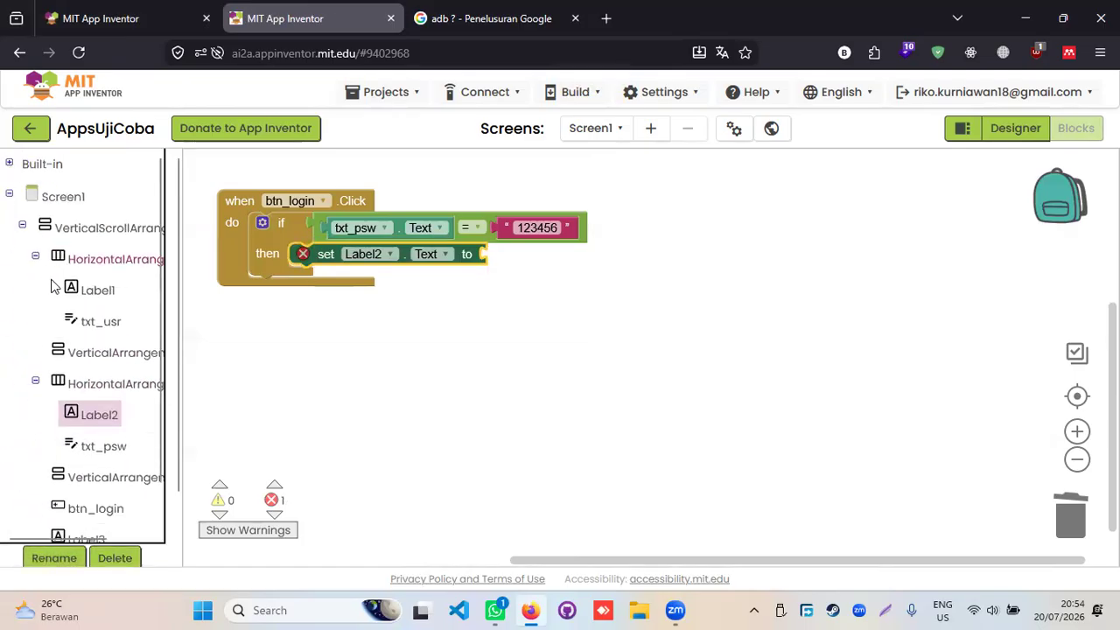
{"action": "left_click", "coordinate": [10, 163]}
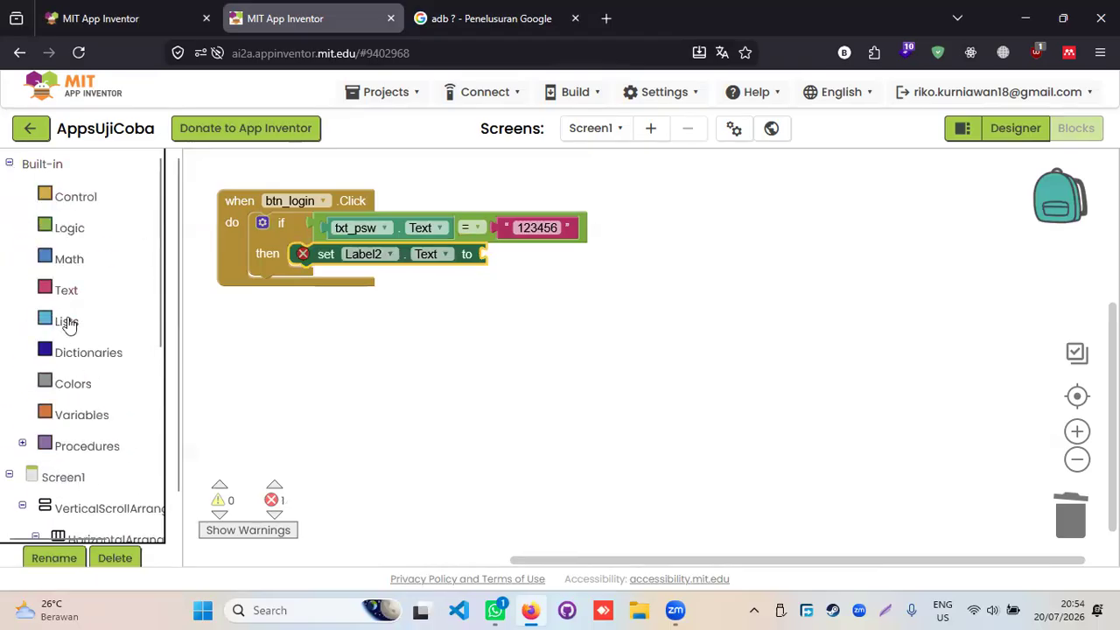
- Plug a text block reading 'Login Berhasil' into set Label2.Text
{"action": "left_click", "coordinate": [66, 290]}
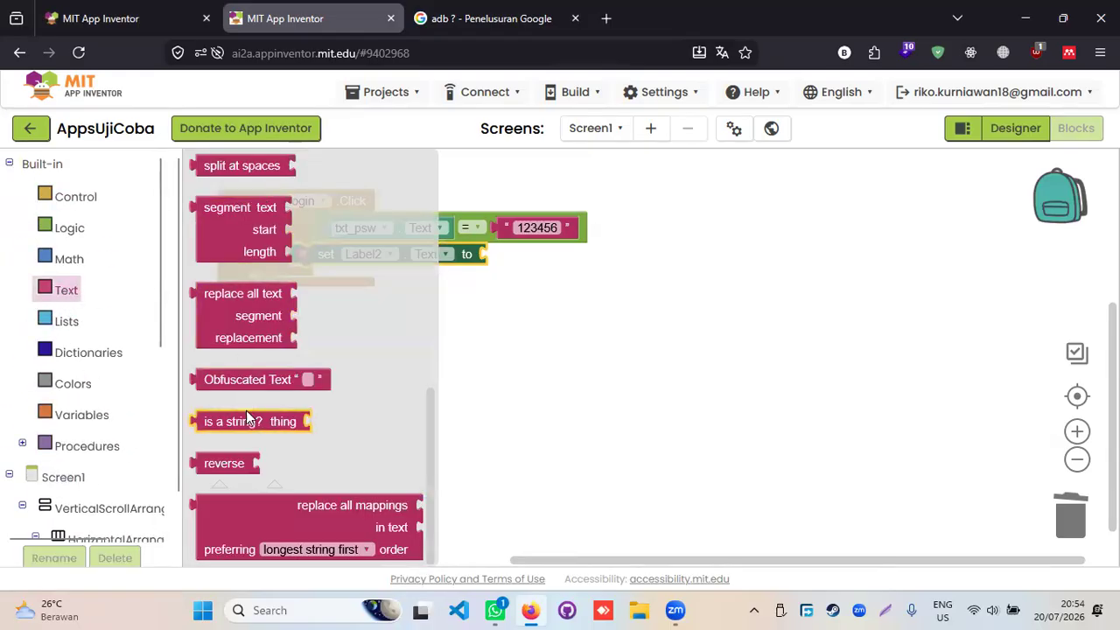
{"action": "scroll", "coordinate": [246, 411], "scroll_direction": "up", "scroll_amount": 5}
{"action": "left_click_drag", "start_coordinate": [194, 165], "coordinate": [492, 259]}
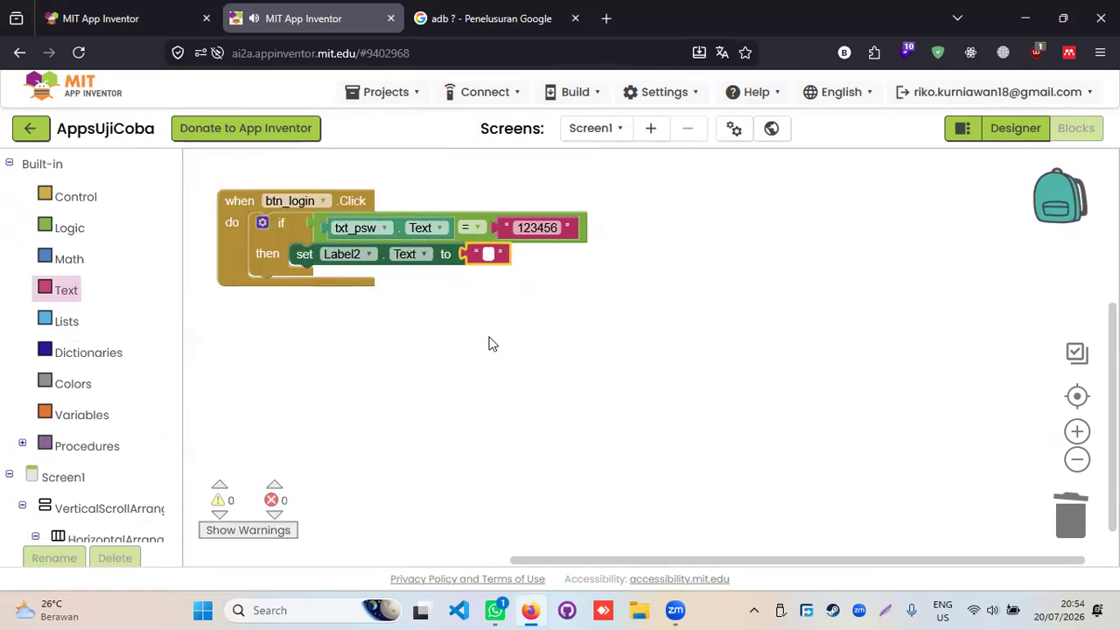
{"action": "type", "text": "Logi"}
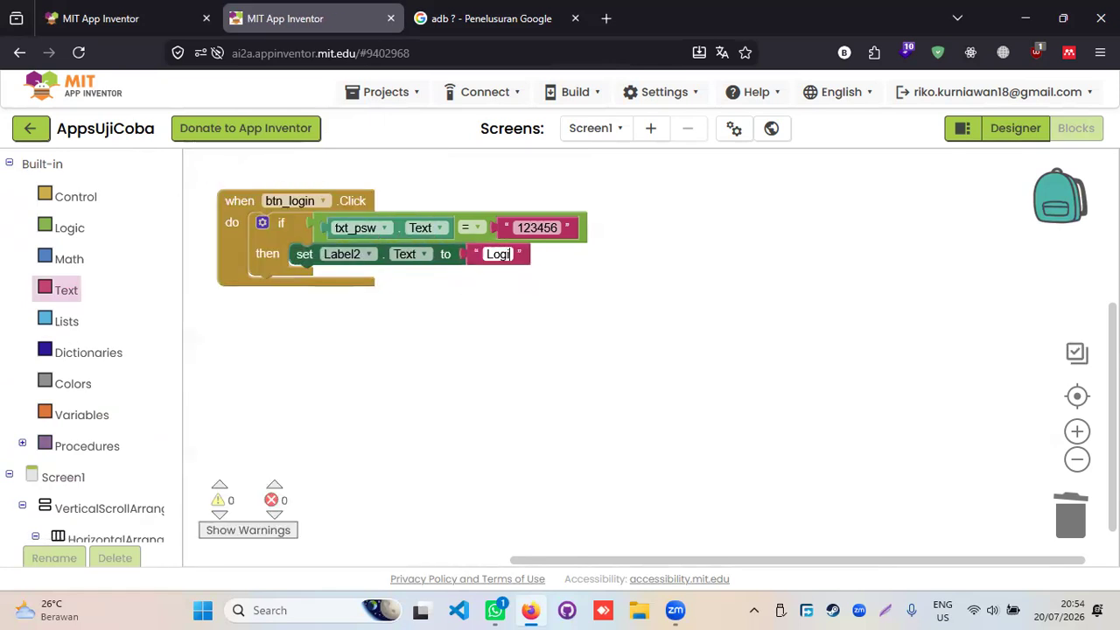
{"action": "type", "text": "n Berhasil"}
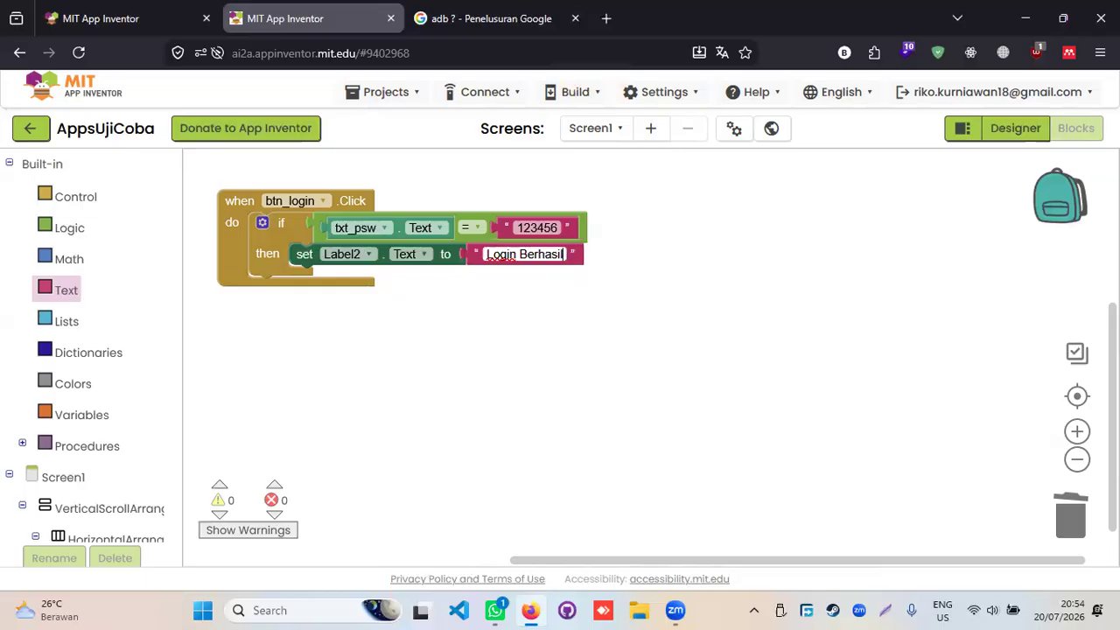
{"action": "left_click", "coordinate": [617, 289]}
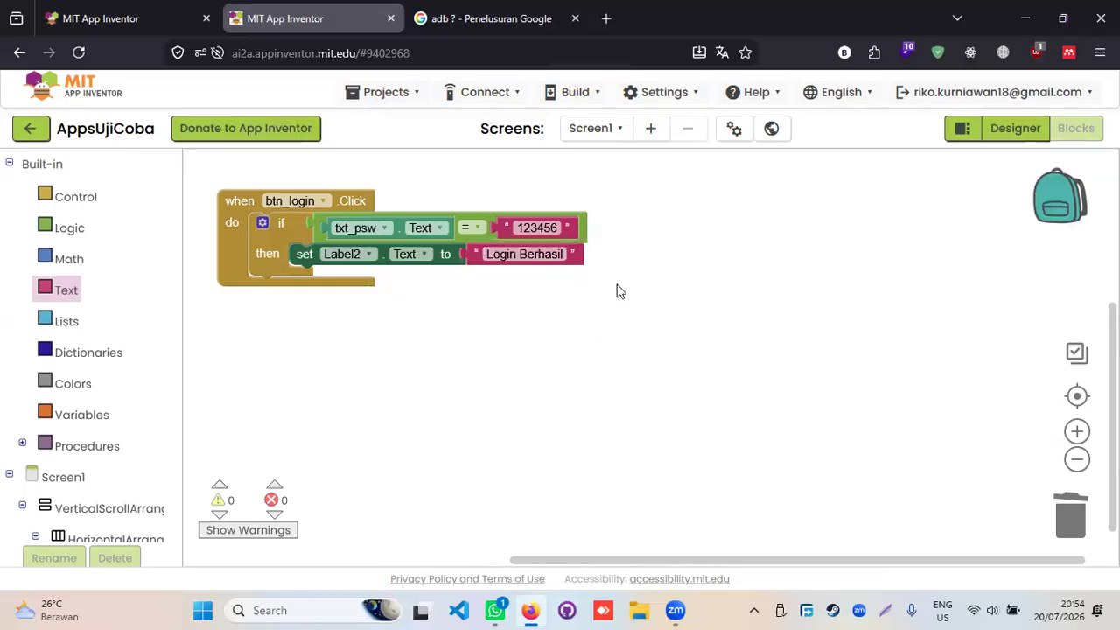
{"action": "scroll", "coordinate": [637, 292], "scroll_direction": "up", "scroll_amount": 2}
{"action": "scroll", "coordinate": [658, 336], "scroll_direction": "down", "scroll_amount": 1}
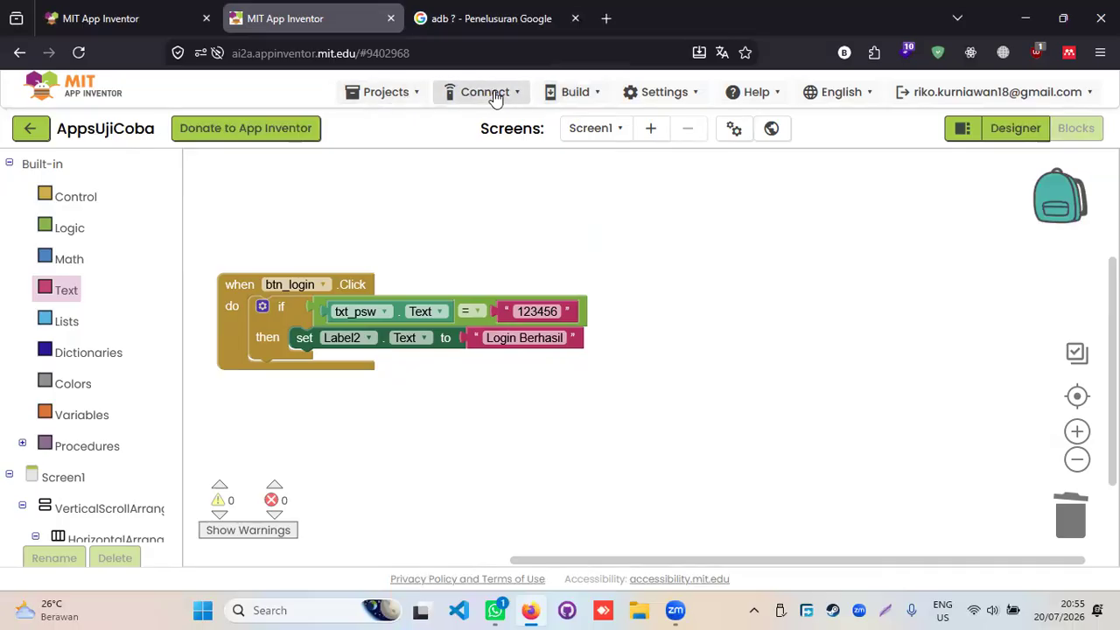
- Return to the Designer and bring up the Connect menu's device options
{"action": "left_click", "coordinate": [1018, 132]}
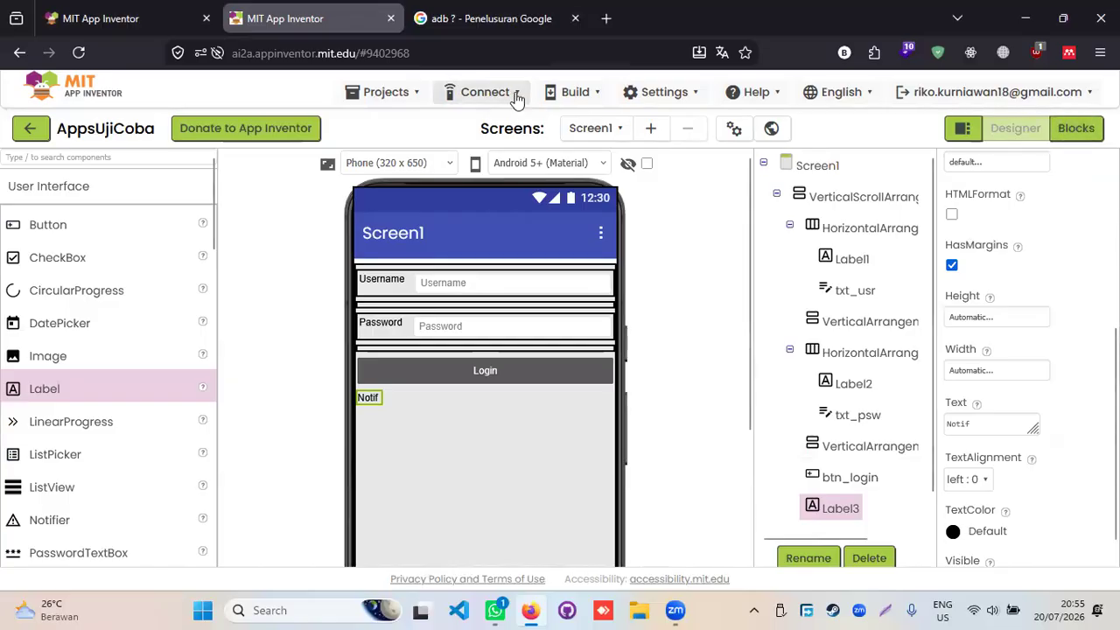
{"action": "left_click", "coordinate": [481, 92]}
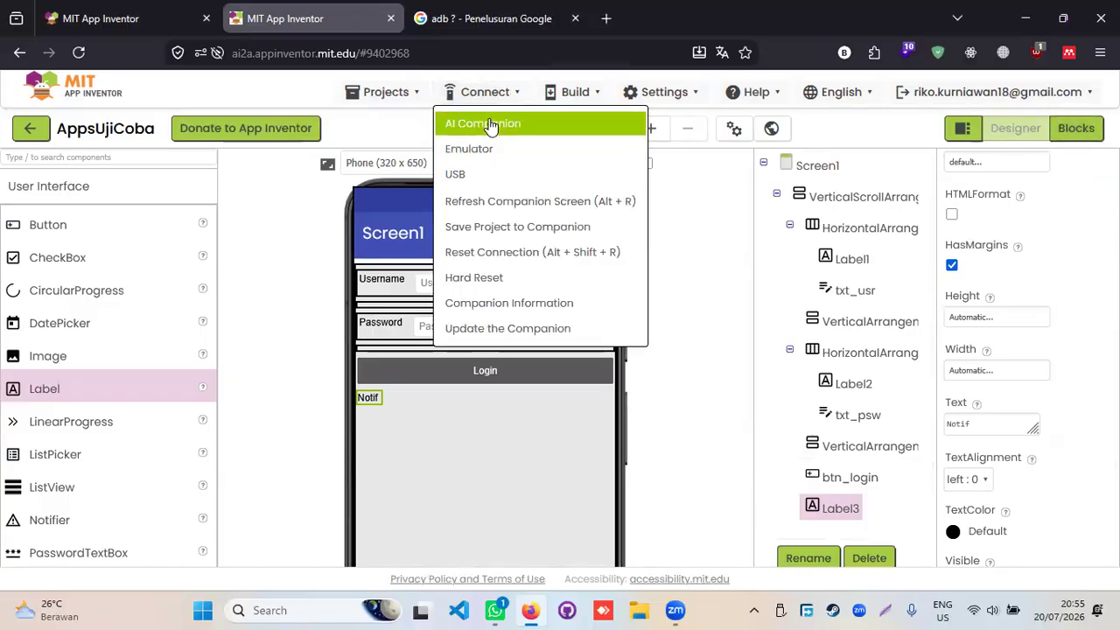